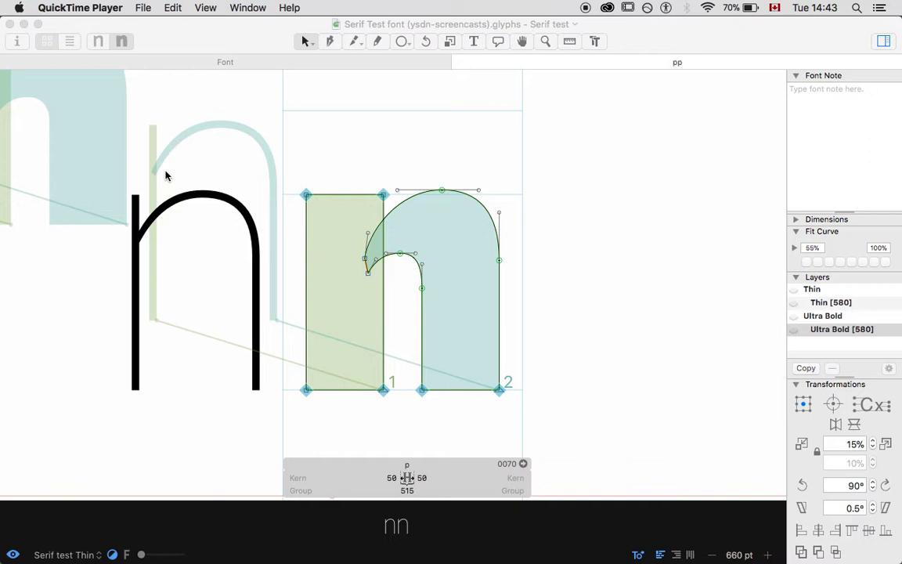
Bring Glyphs forward and look through the installed scripts list without running one
left_click(247, 87)
left_click(290, 6)
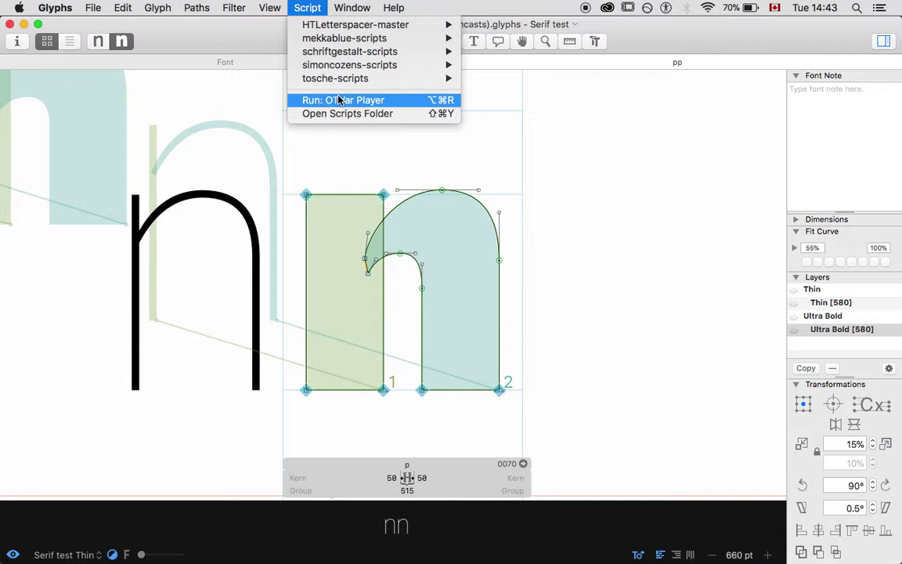
left_click(156, 125)
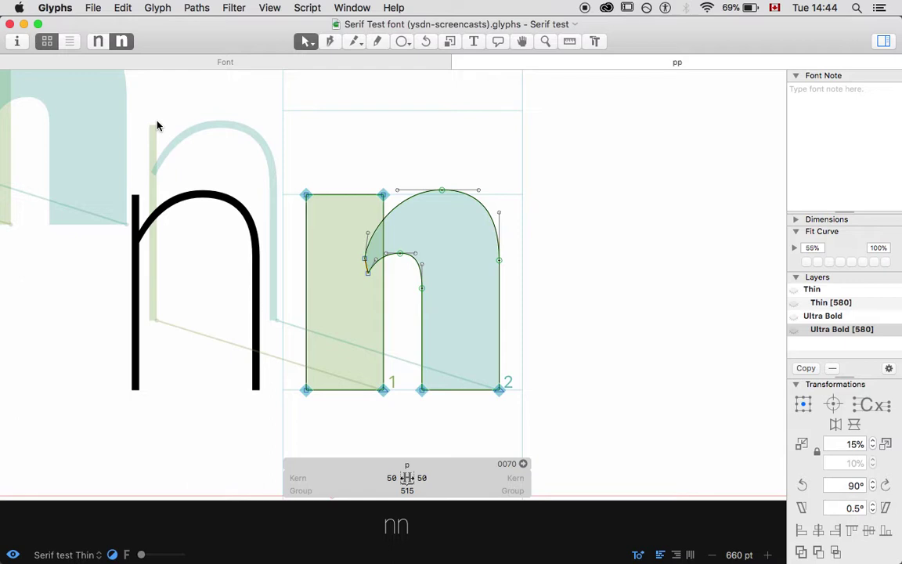
Back in the glyph overview, compare the p glyph between Thin and Ultra Bold, ending on Thin
left_click(173, 66)
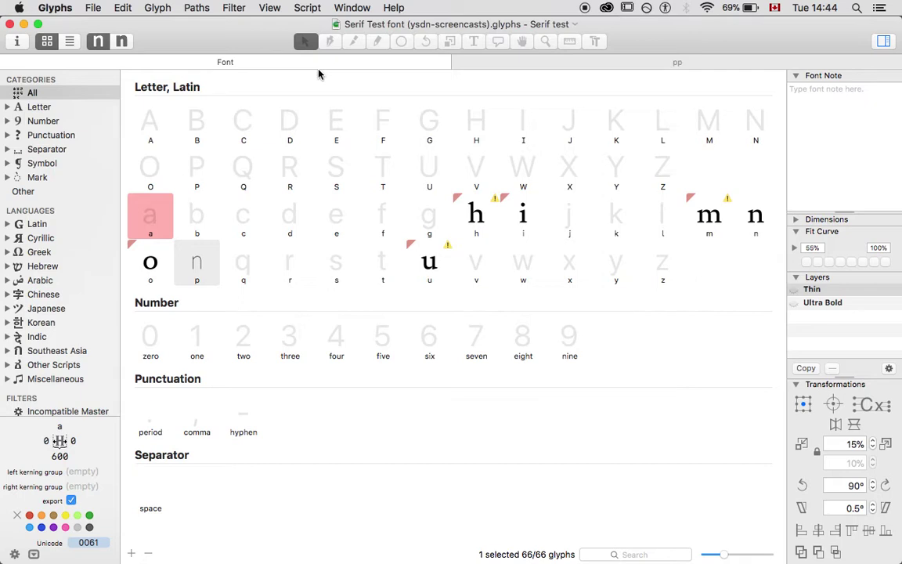
left_click(249, 221)
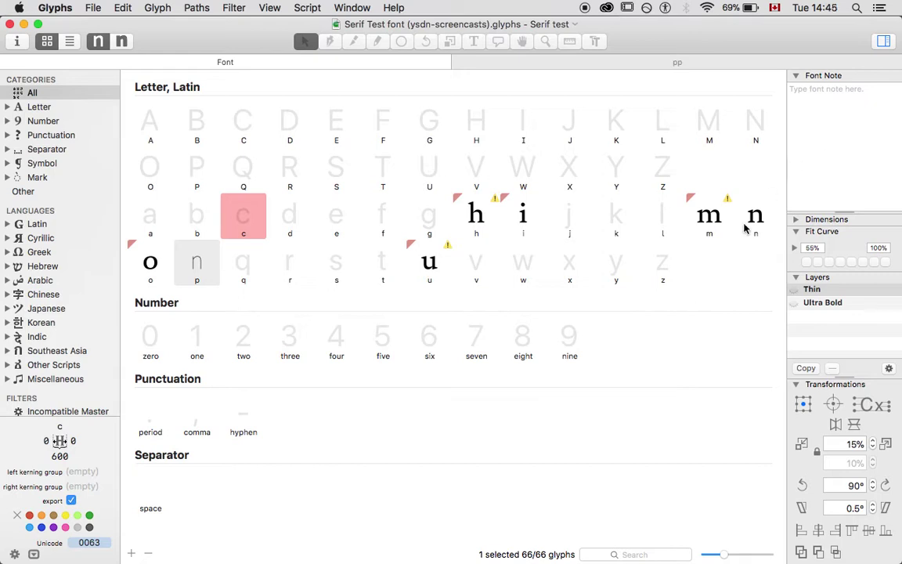
left_click(206, 267)
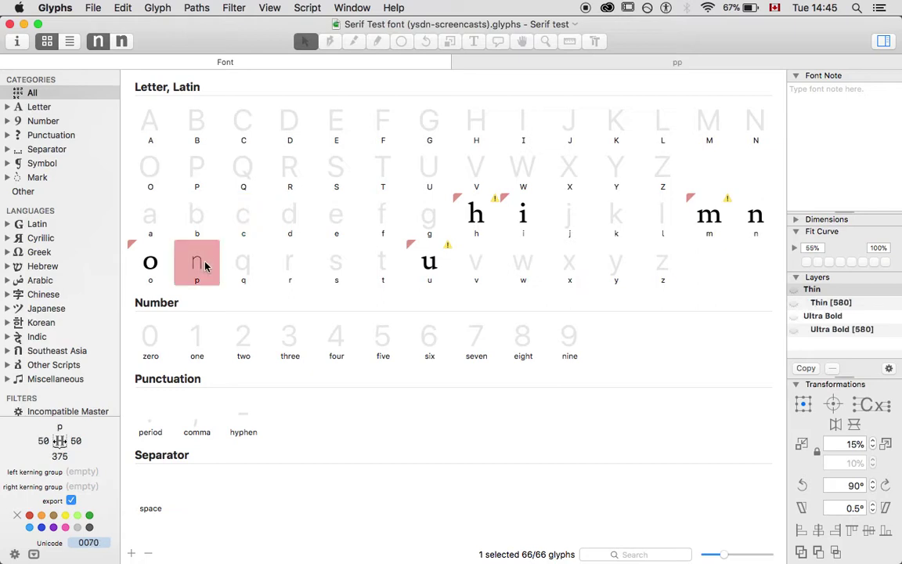
left_click(121, 39)
left_click(98, 41)
left_click(119, 42)
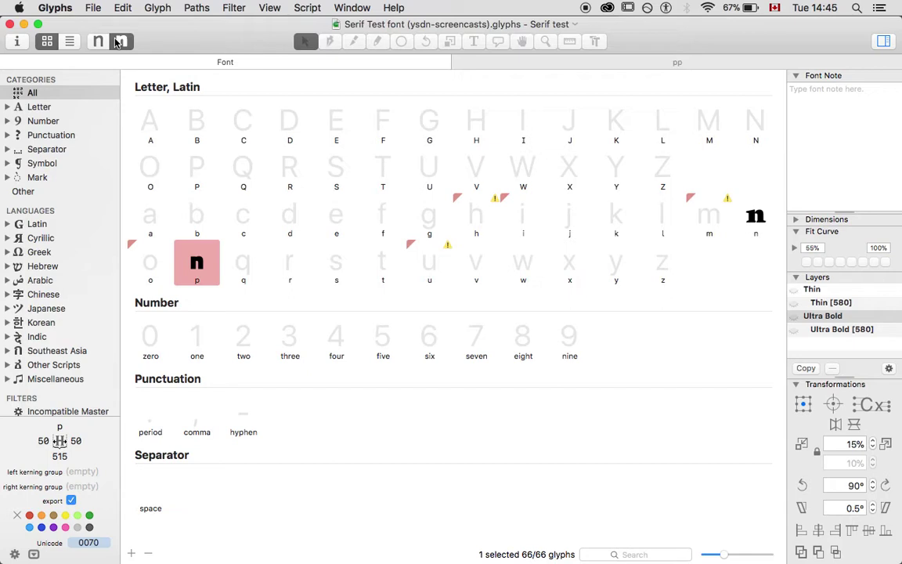
left_click(99, 42)
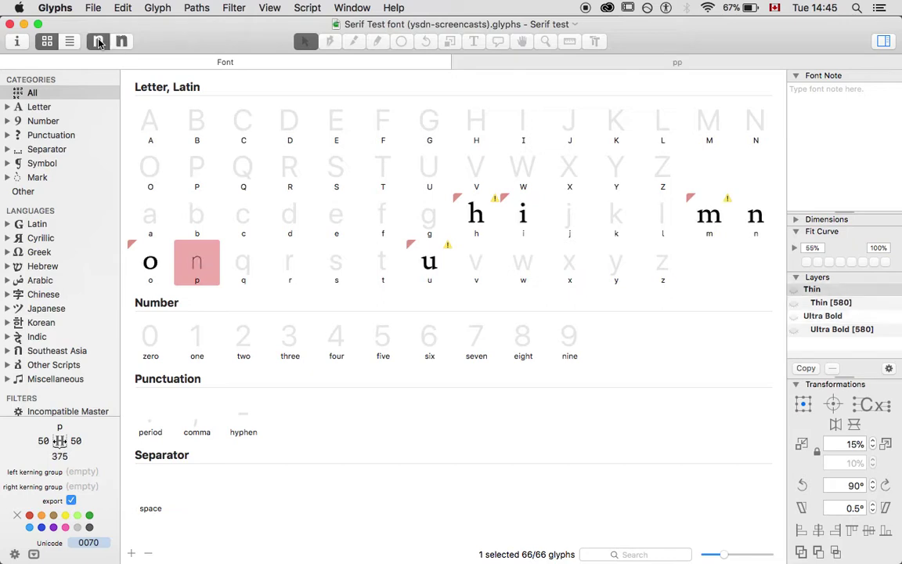
key("super+2")
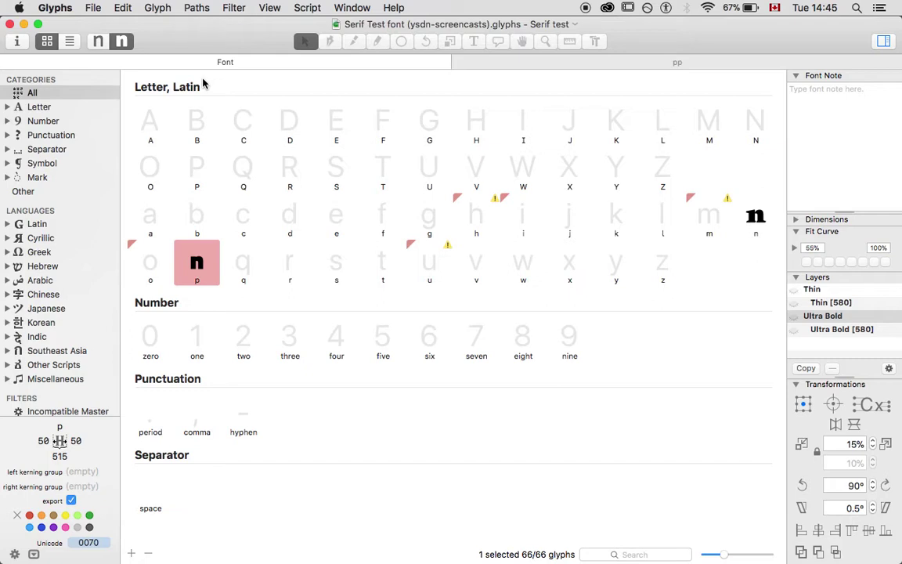
key("super+1")
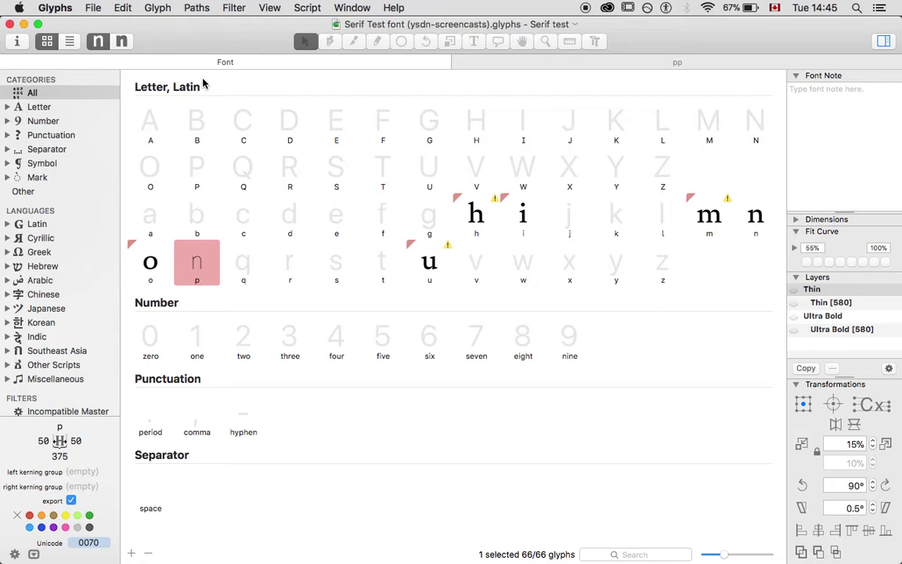
left_click(468, 195)
Select the h, i, u, o and m glyphs and open them for editing
key("shift+Right")
left_click(431, 278, "super")
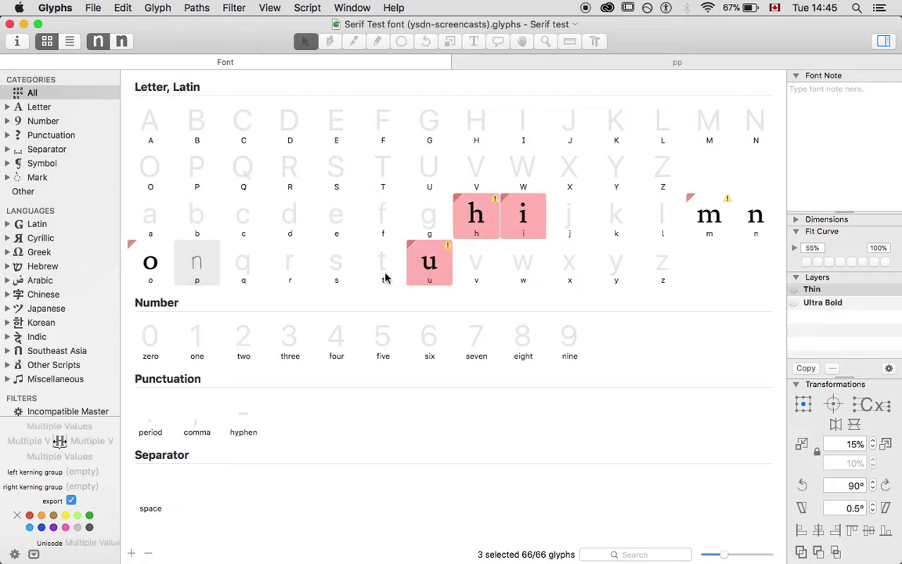
left_click(155, 260, "super")
left_click(705, 211, "super")
double_click(705, 211)
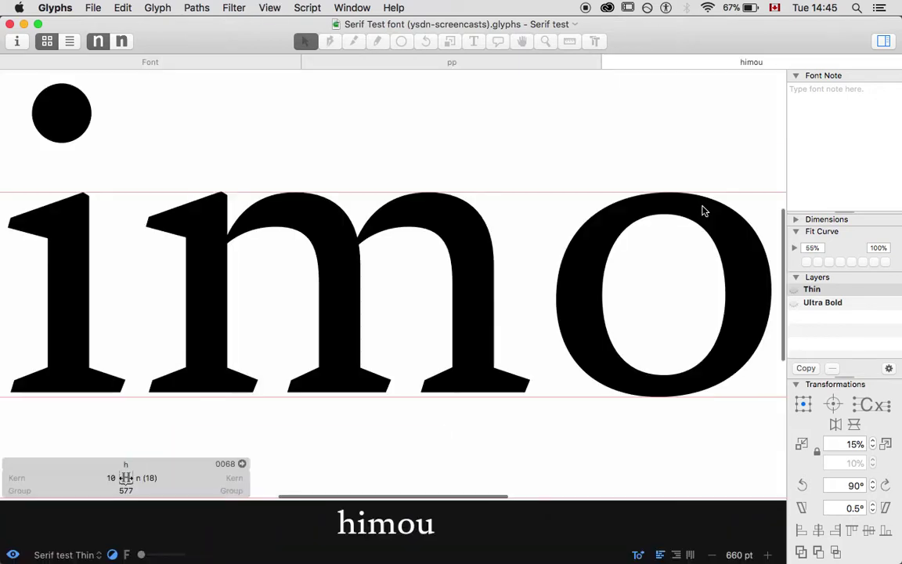
Reopen the five glyphs in a new edit tab reading 'himou' via View > New Tab
left_click(268, 66)
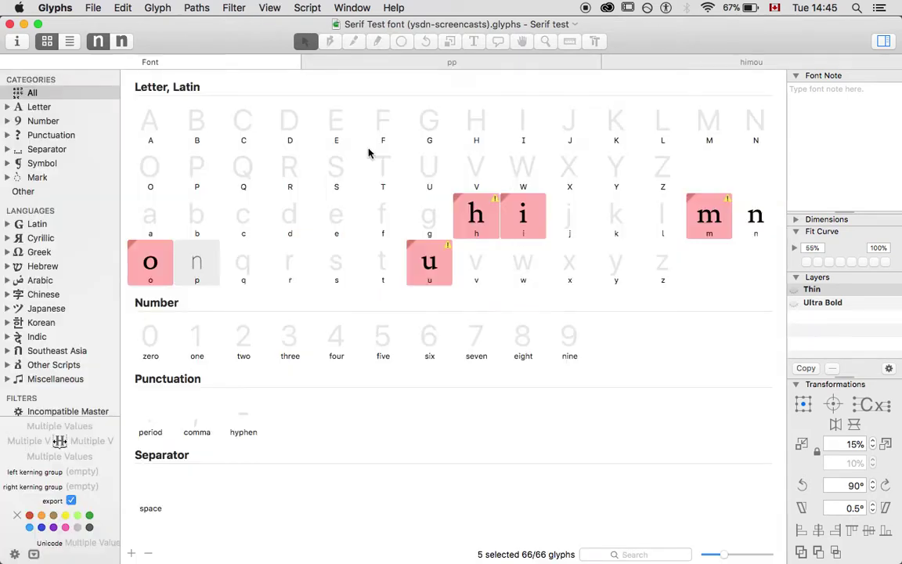
double_click(487, 226)
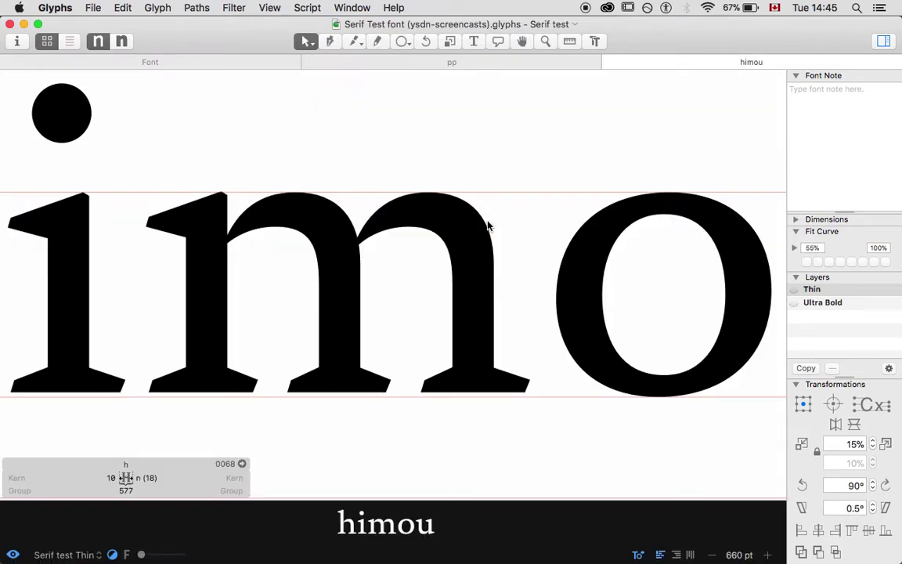
left_click(260, 7)
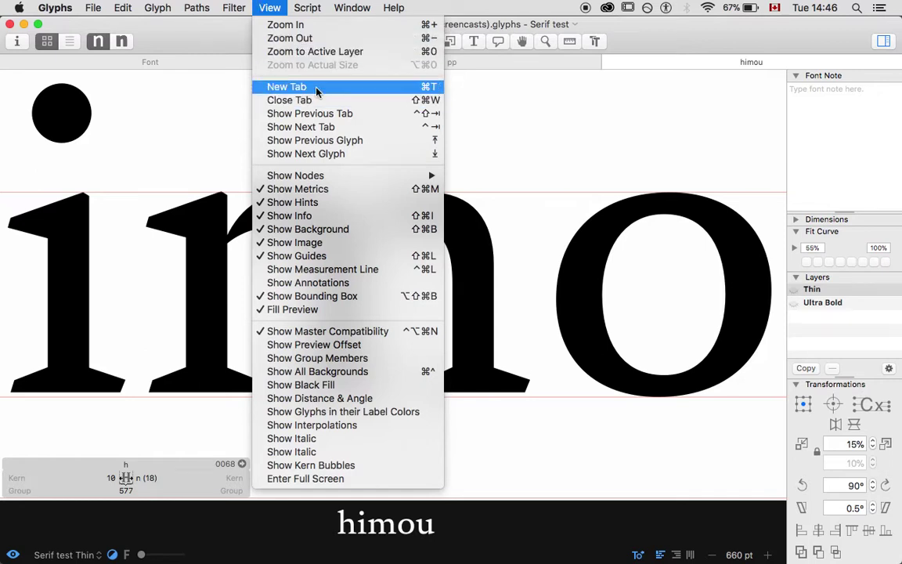
left_click(544, 102)
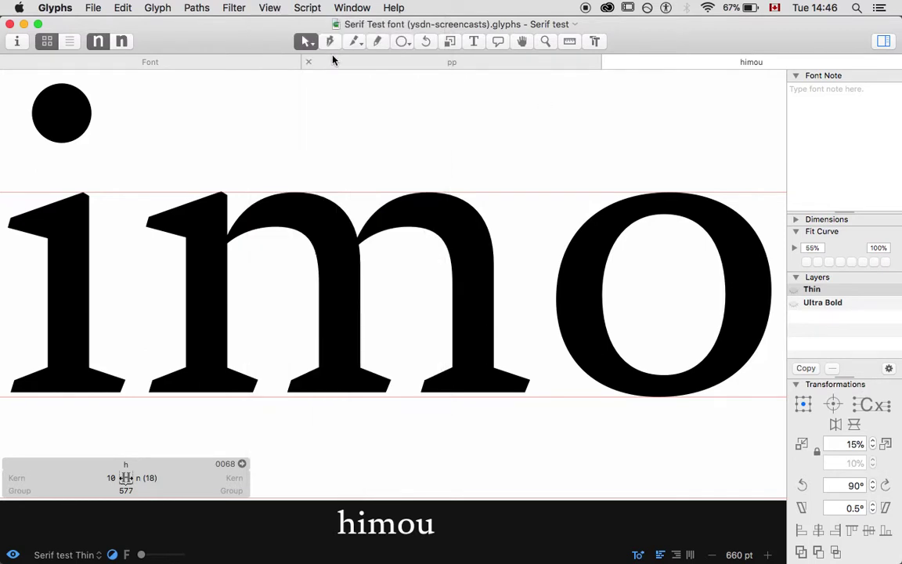
left_click(610, 63)
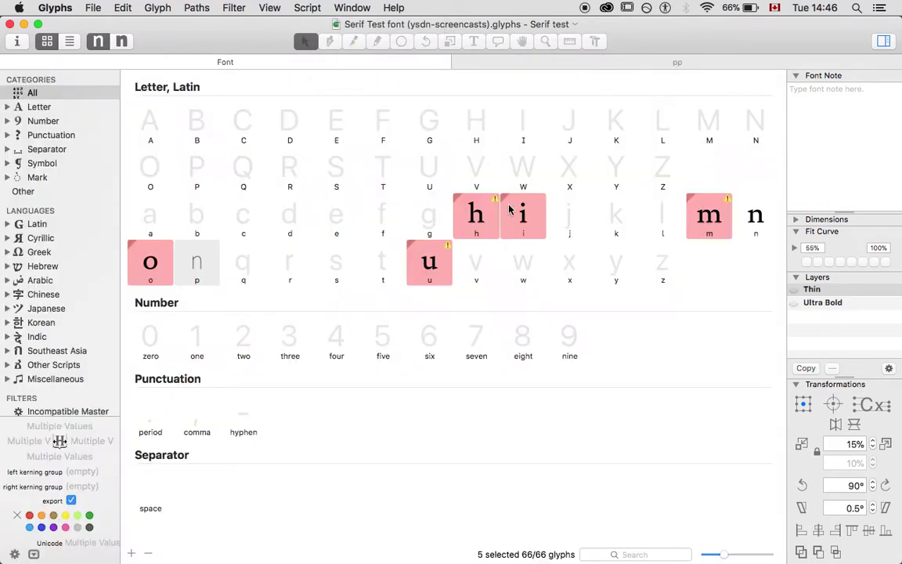
left_click(269, 7)
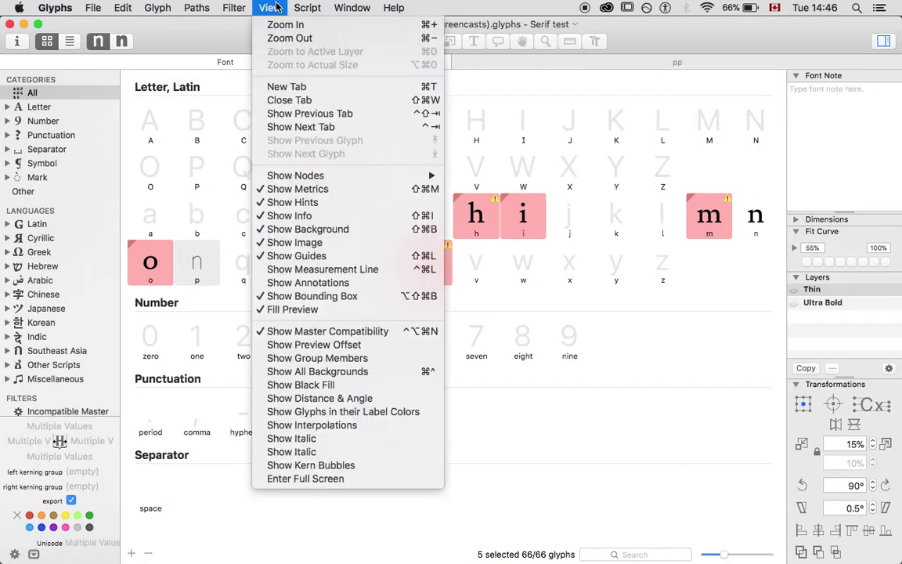
left_click(302, 88)
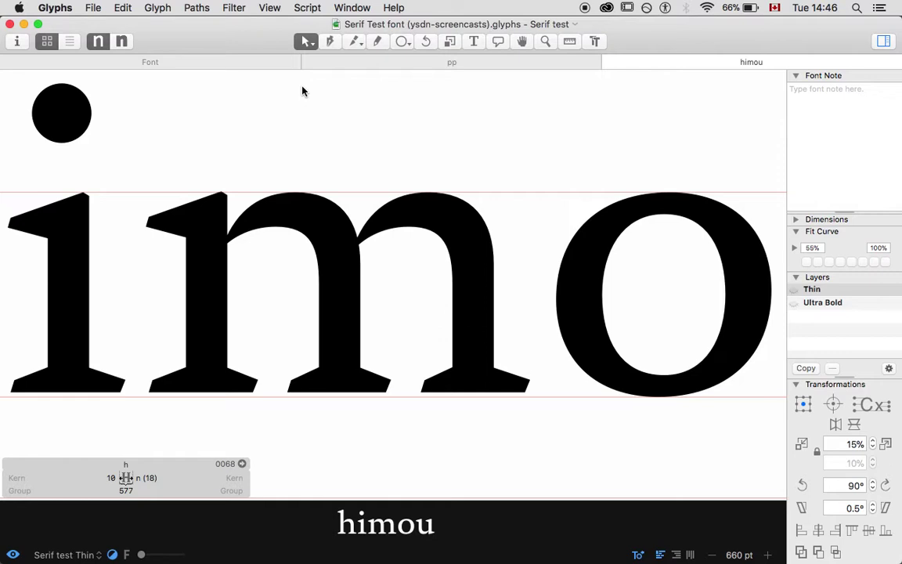
Compare the h and i outlines between the Thin and Ultra Bold masters
scroll(302, 91, "left", 10)
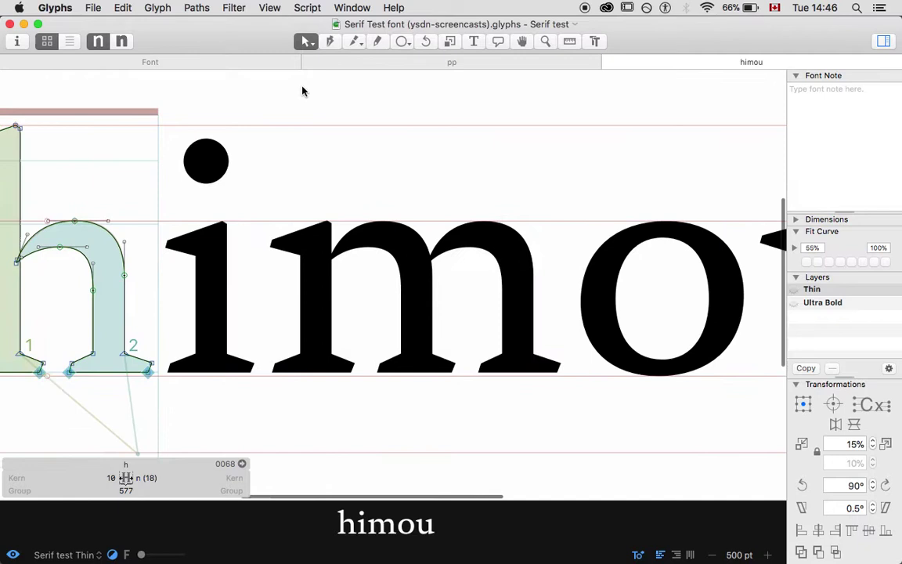
key("super+a")
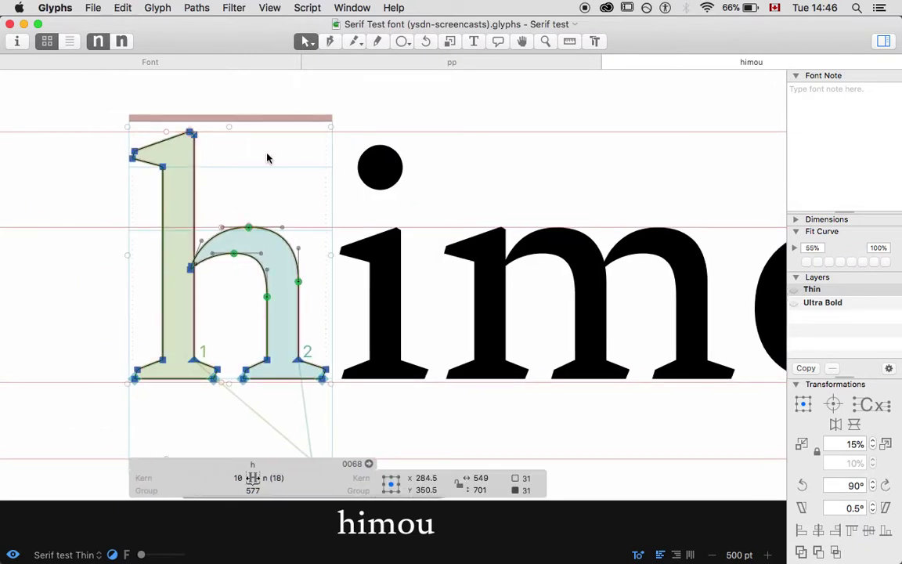
left_click(123, 42)
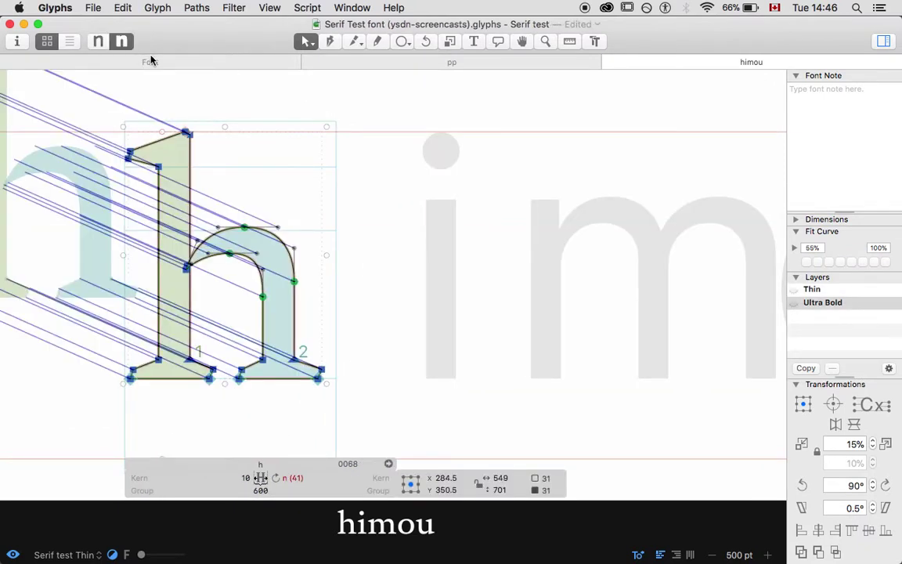
double_click(376, 205)
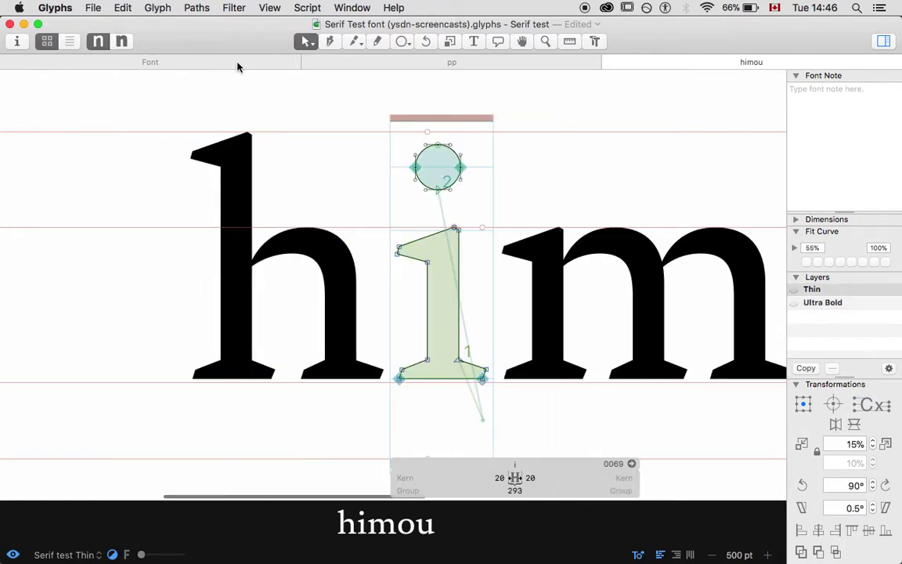
key("super+2")
key("super+1")
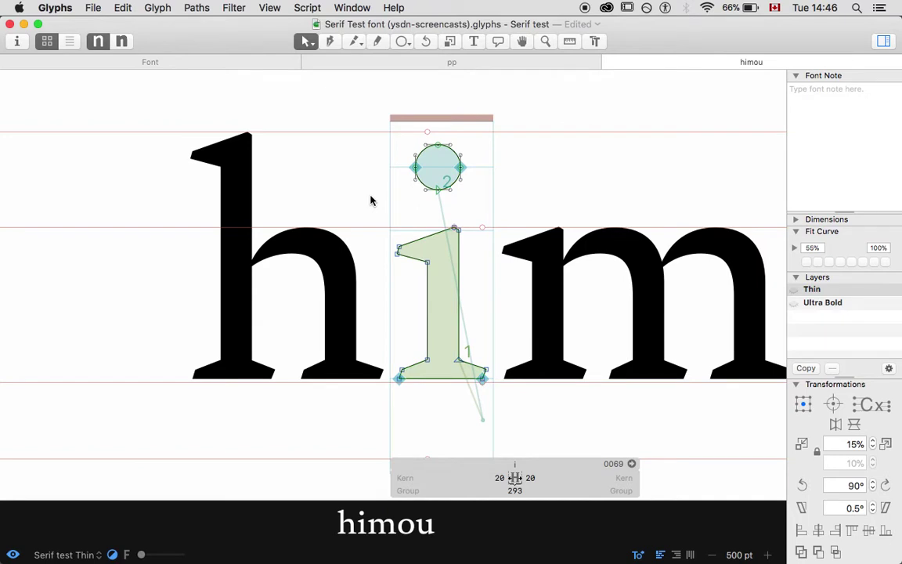
key("super+2")
key("super+1")
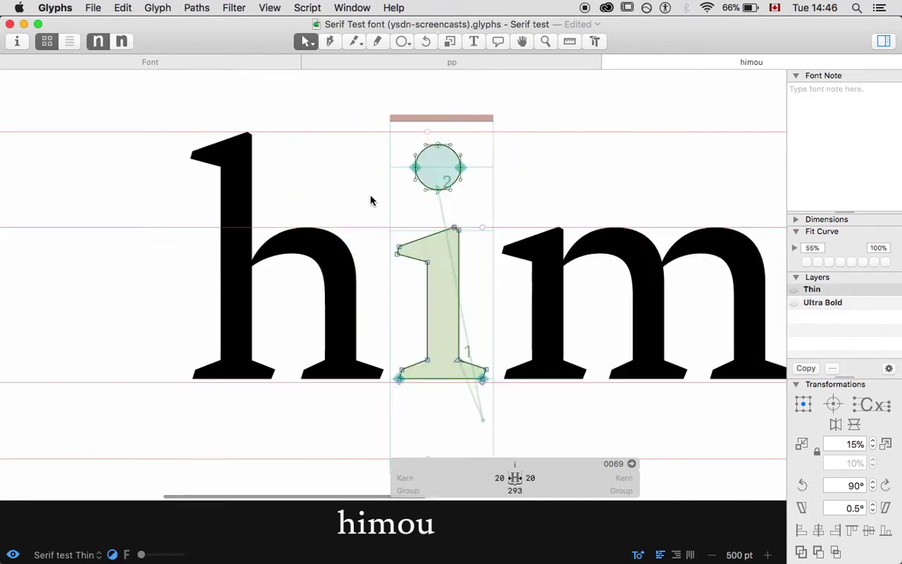
key("super+2")
key("super+1")
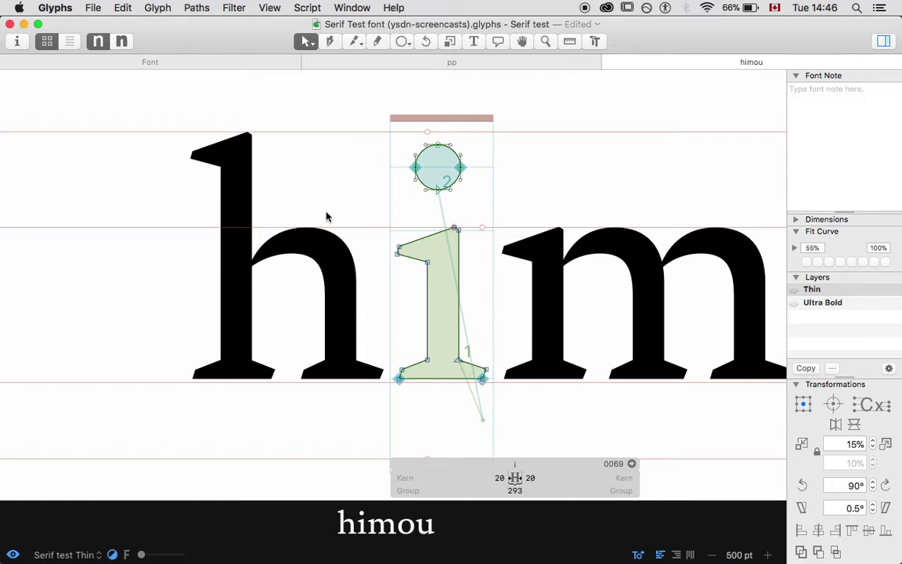
key("super+2")
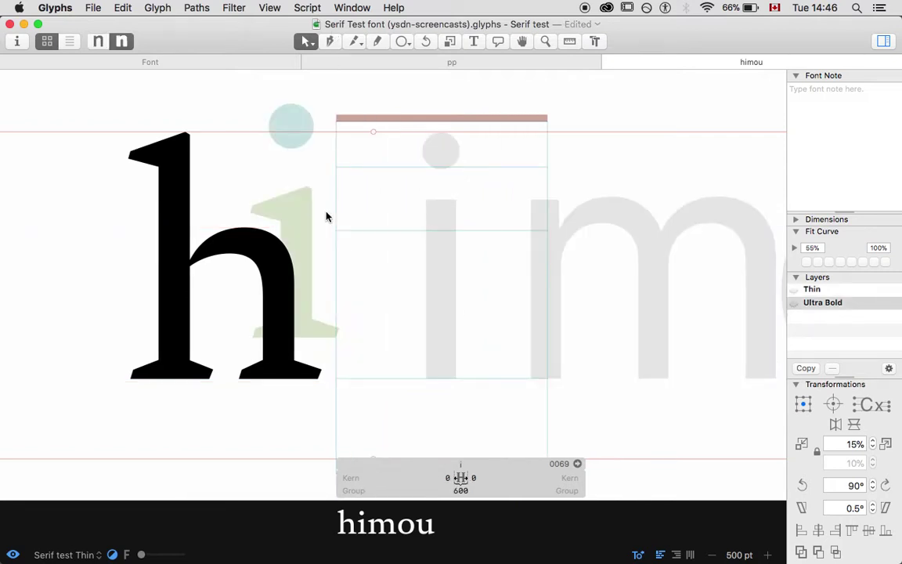
key("super+1")
Copy the Thin i outline into its empty Ultra Bold layer
key("super+a")
key("super+2")
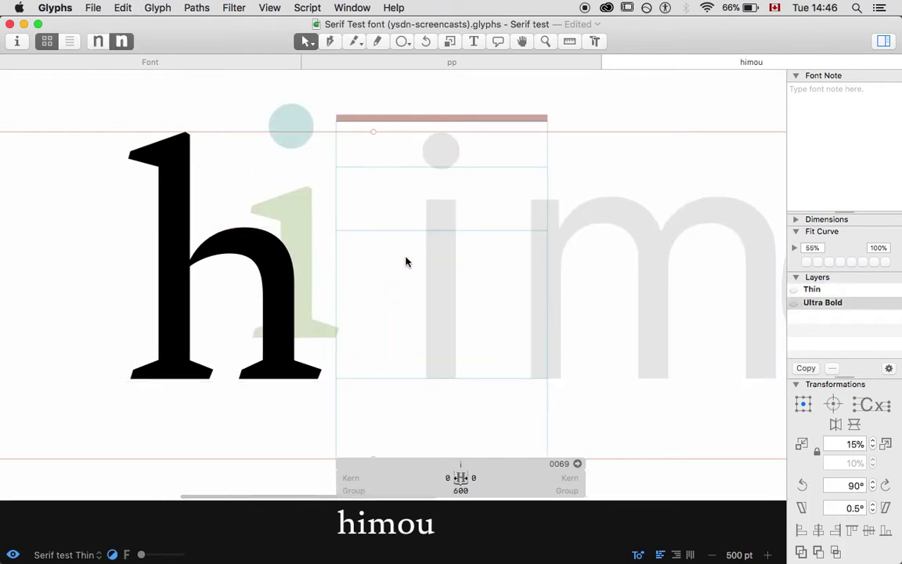
key("super+v")
left_click(477, 287)
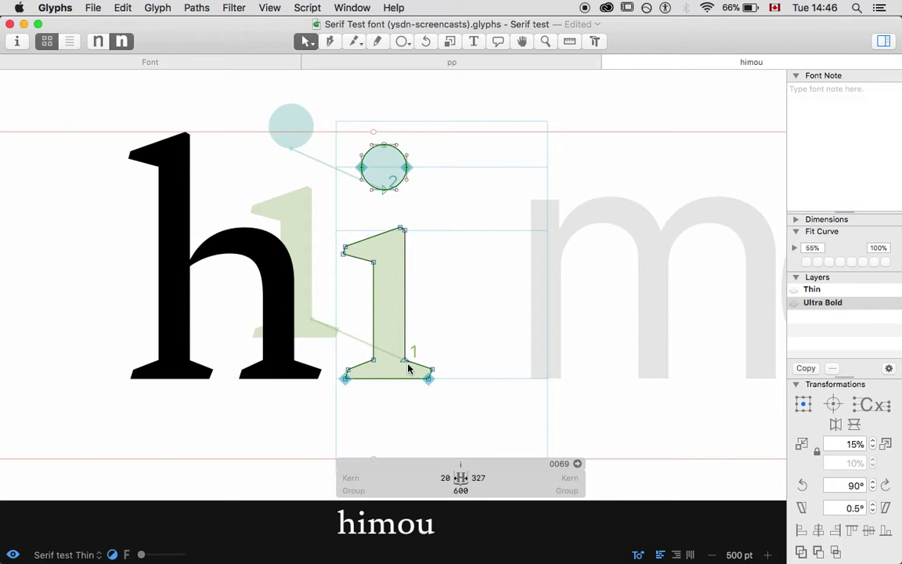
key("super+1")
Copy the Thin m outline into its Ultra Bold layer
double_click(533, 304)
key("super+a")
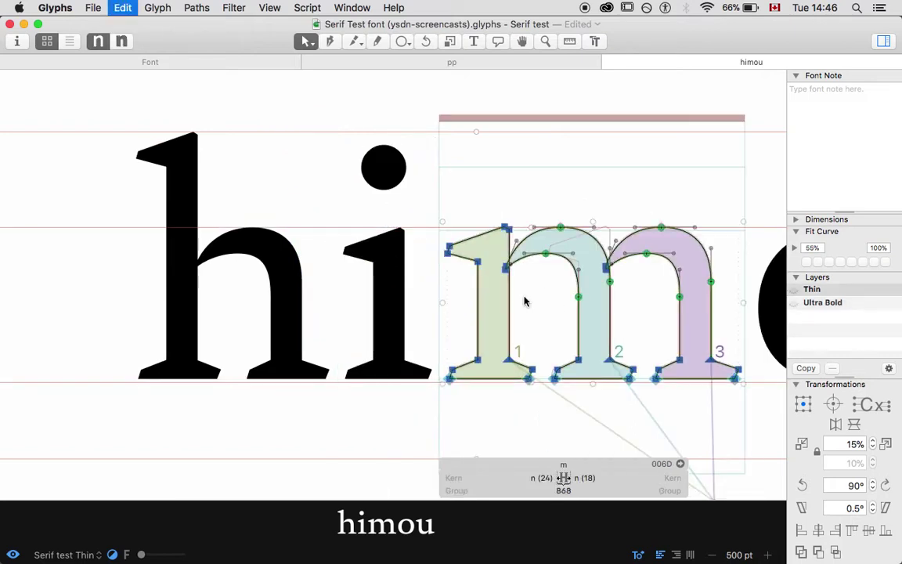
key("super+c")
key("super+2")
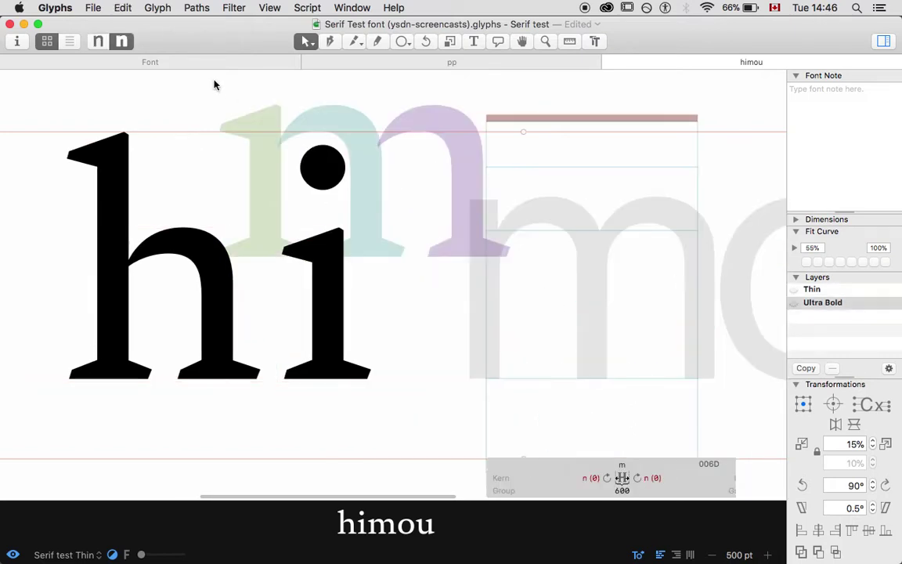
key("super+v")
left_click(322, 154)
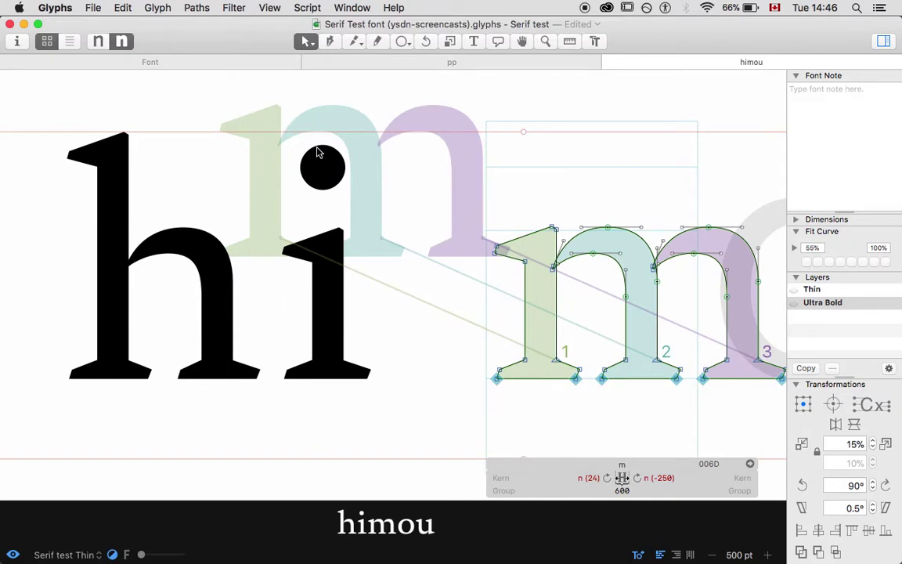
key("super+1")
Copy the Thin o and u outlines into their Ultra Bold layers and return to the overview
key("alt+super+Right")
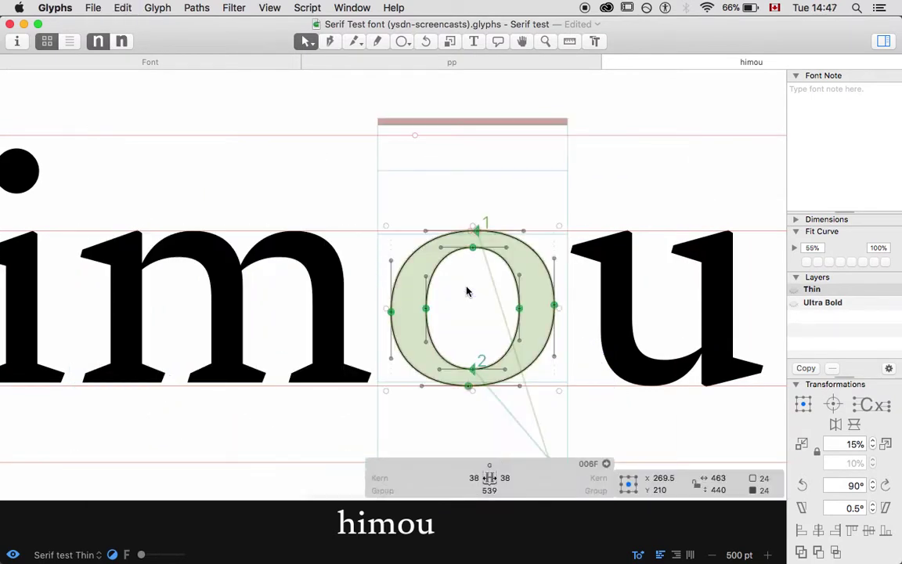
key("super+c")
key("super+2")
key("super+v")
left_click(684, 321)
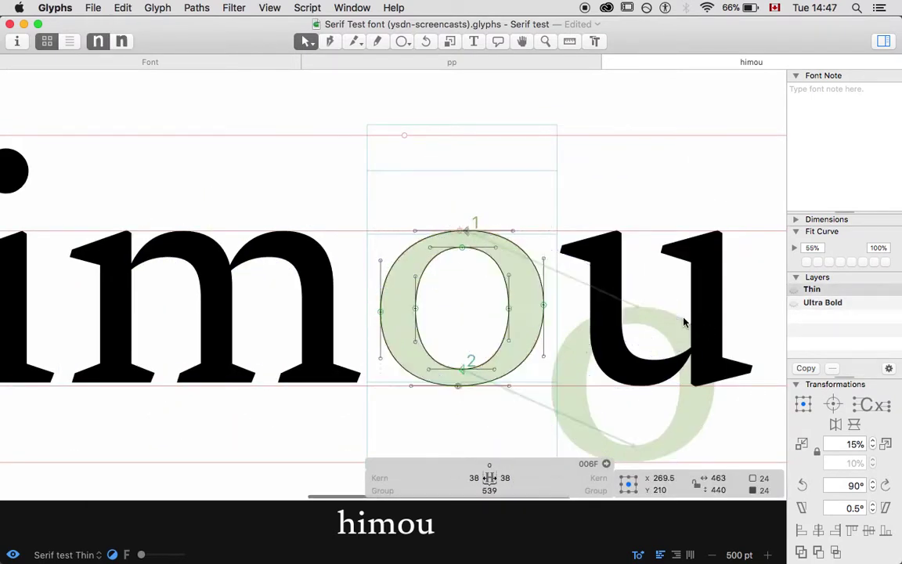
key("alt+super+Right")
key("super+a")
key("super+c")
key("super+2")
key("super+v")
left_click(592, 205)
left_click(194, 63)
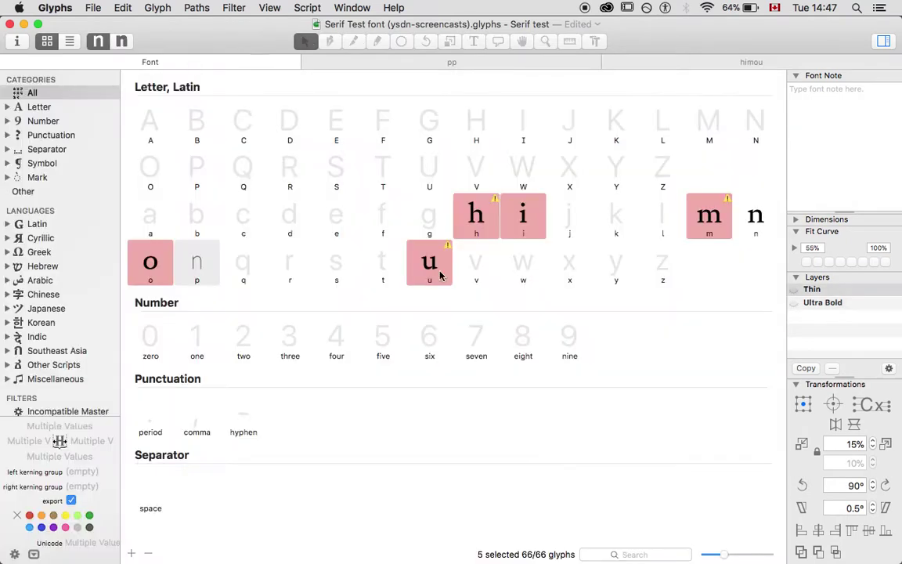
Give h, i, u and o left and right sidebearings of 50 in the Thin master
left_click(756, 213)
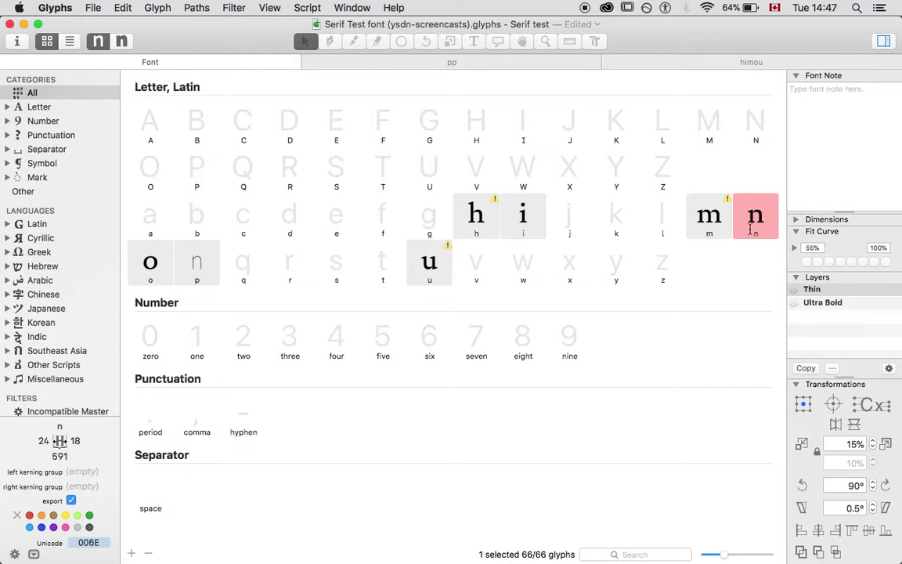
left_click(713, 217)
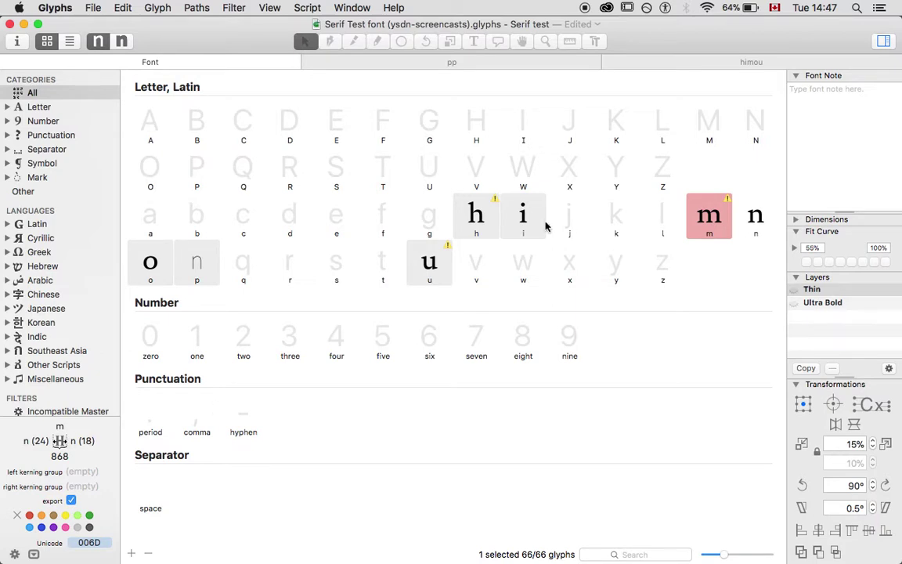
left_click(521, 217)
left_click(474, 214, "shift")
left_click(423, 249, "super")
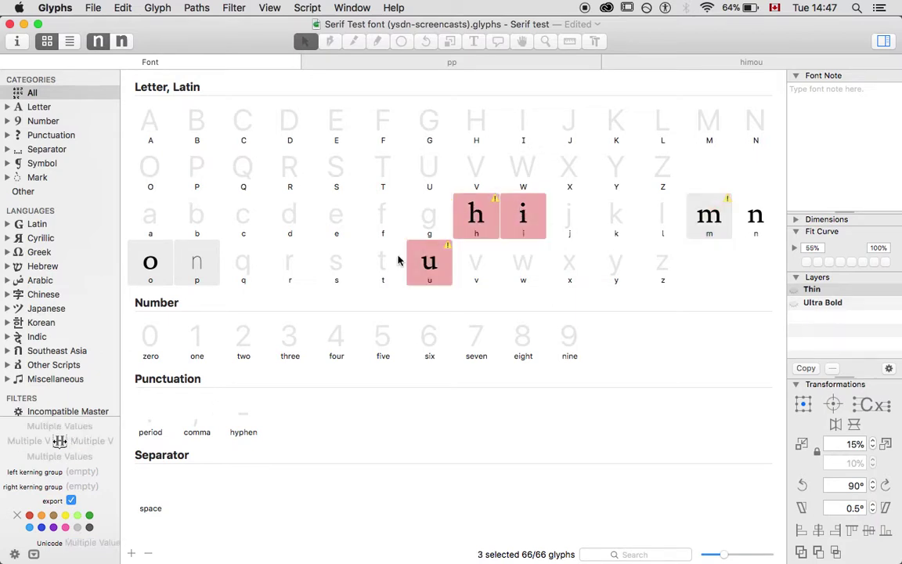
left_click(134, 244, "super")
left_click(33, 442)
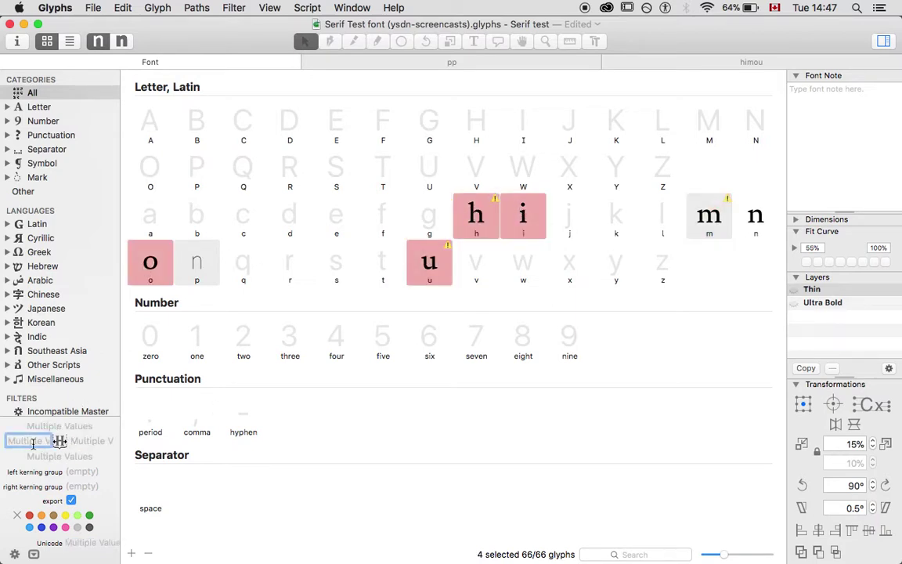
type("50")
key("Tab")
type("50")
key("Return")
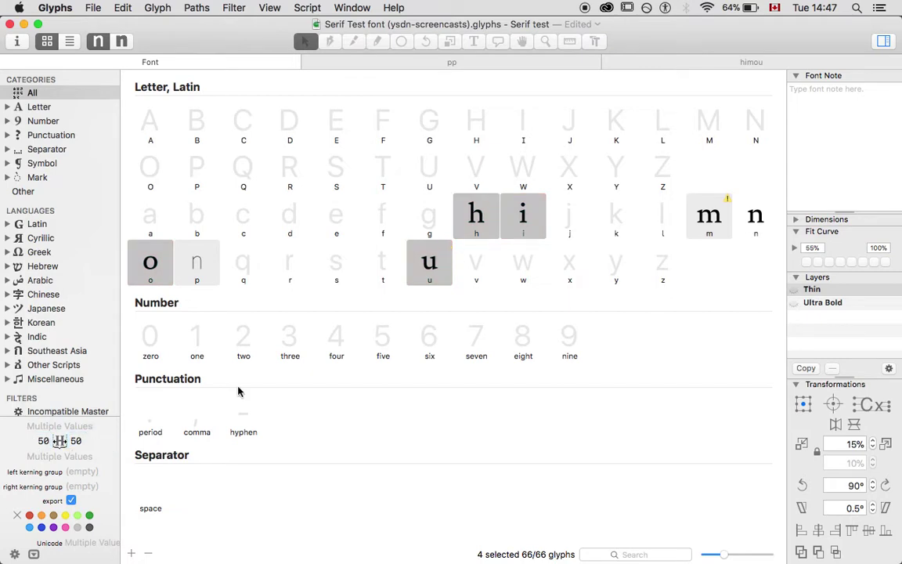
In the himou tab, sync m's left and right sidebearings to n's metrics
left_click(301, 210)
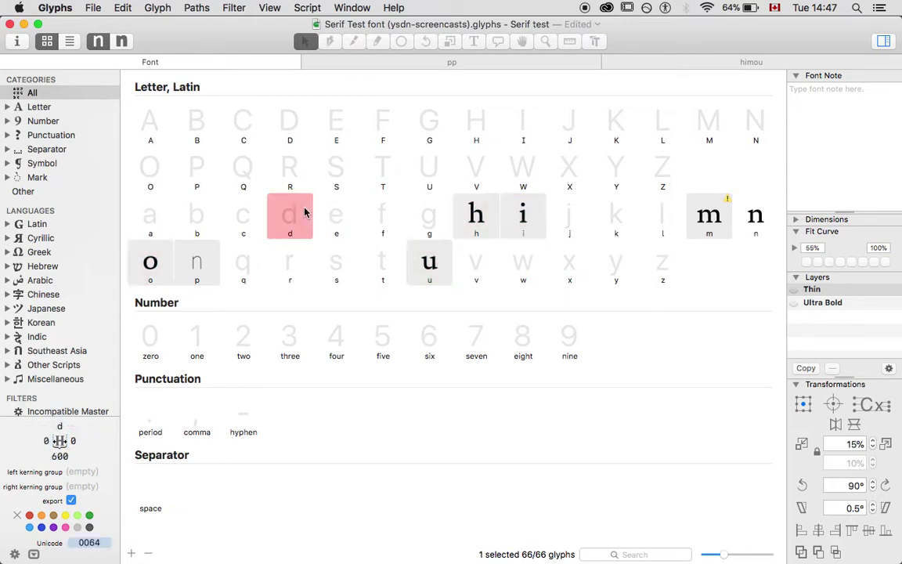
left_click(709, 215)
left_click(571, 179)
left_click(682, 64)
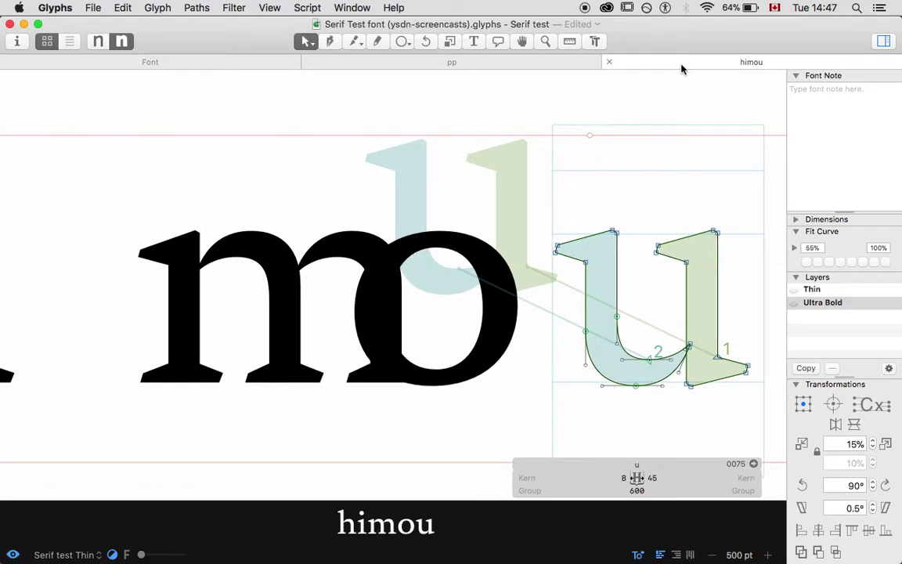
scroll(594, 163, "down", 5)
left_click(366, 307)
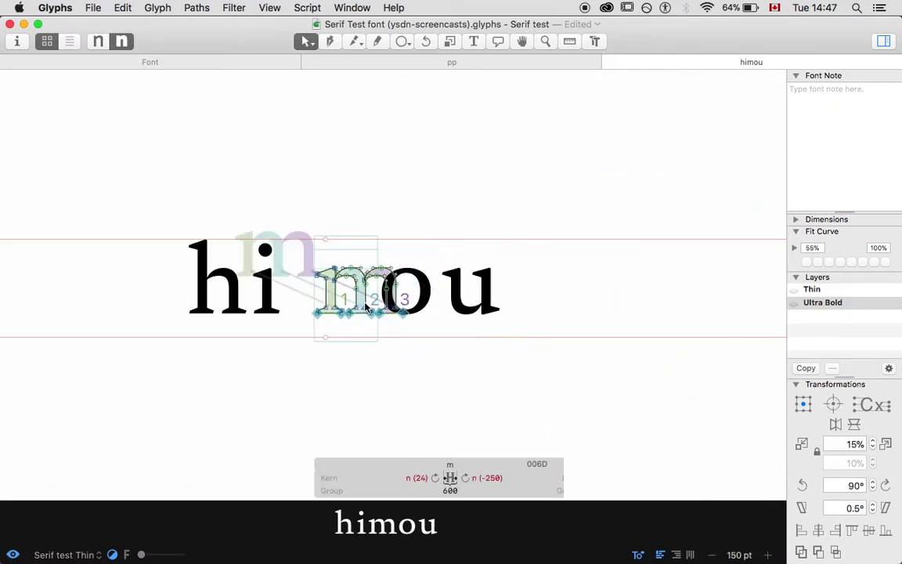
left_click(465, 478)
left_click(424, 478)
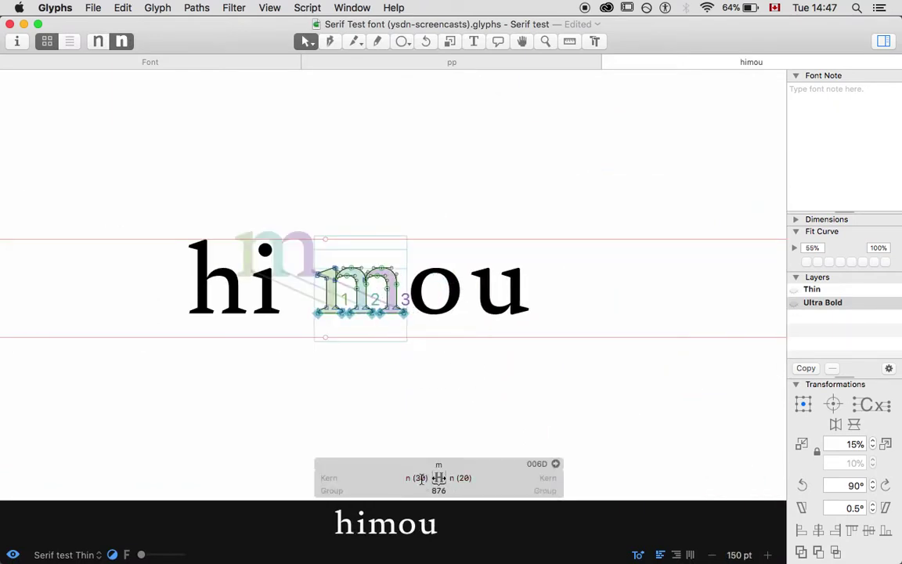
left_click(272, 293)
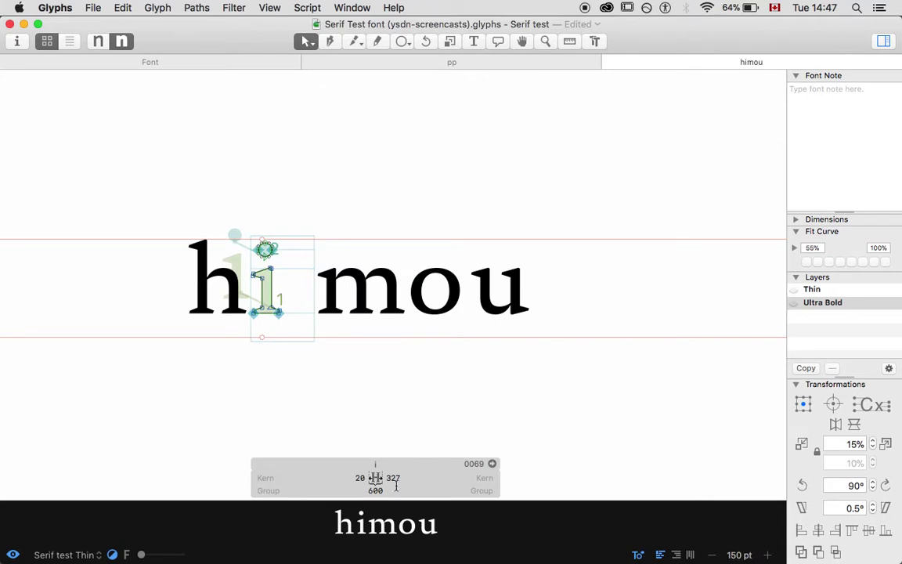
In the Ultra Bold master, give o, u, i and h sidebearings of 40 and 40
left_click(255, 61)
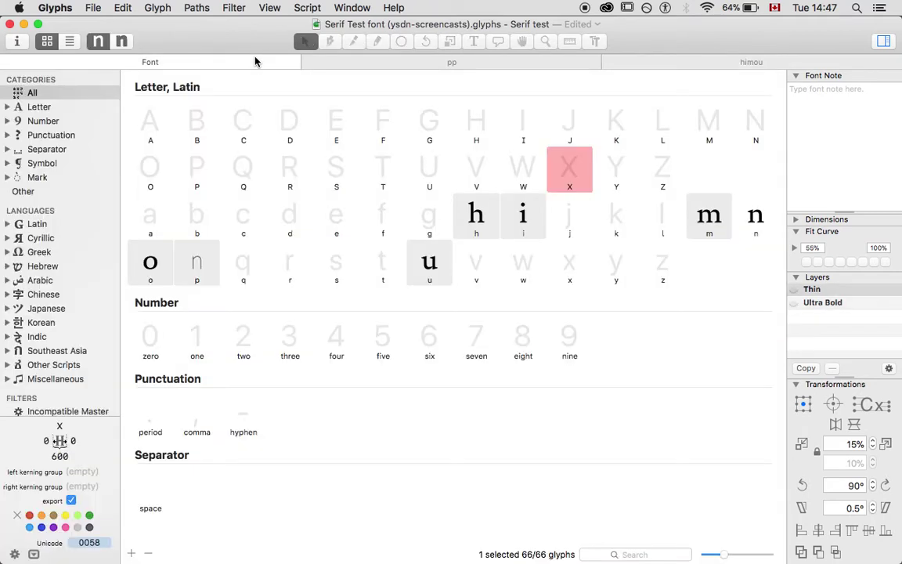
key("super+2")
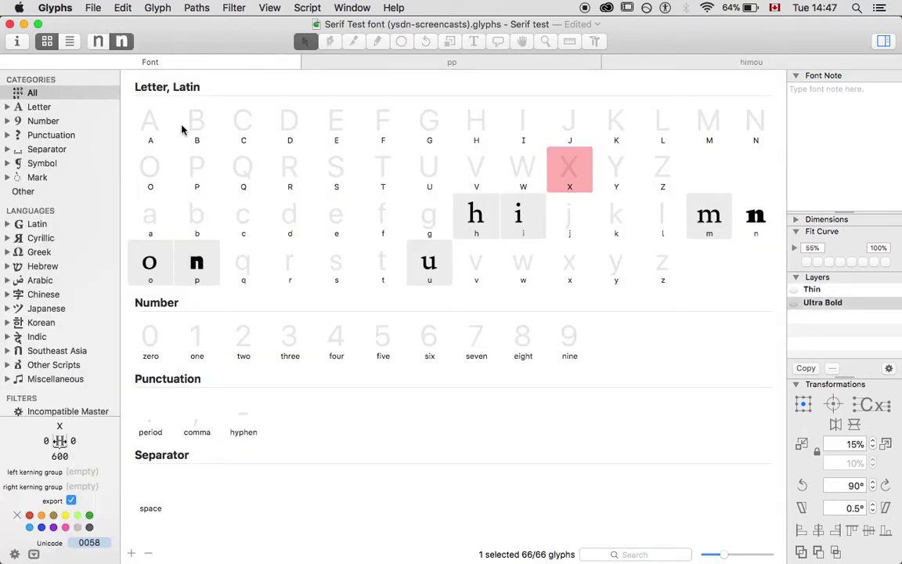
left_click(157, 272)
left_click(430, 262, "super")
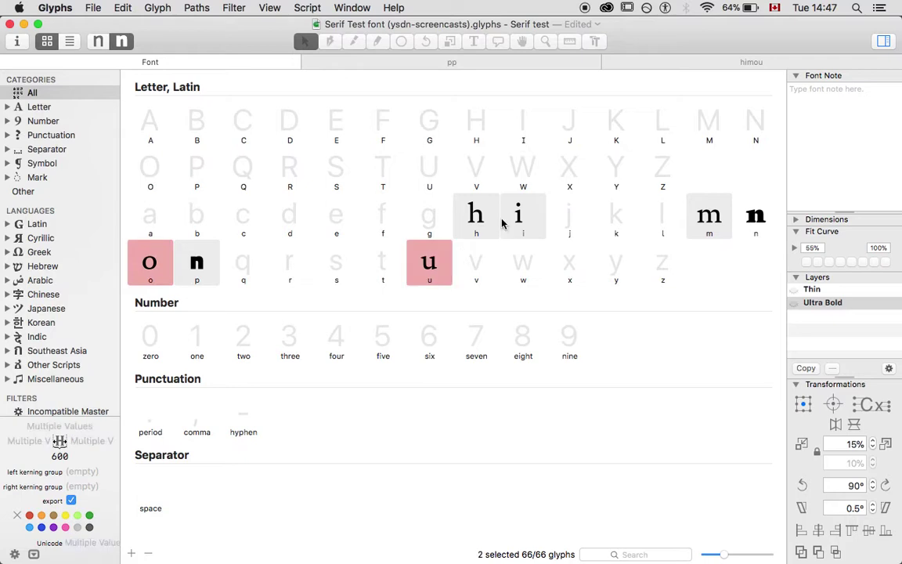
left_click(518, 213, "super")
left_click(476, 216, "super")
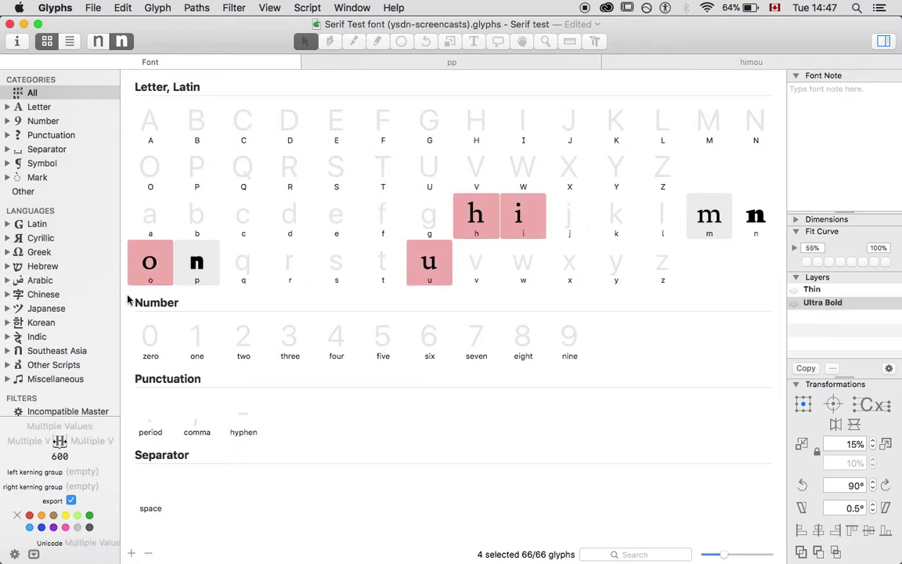
left_click(23, 442)
type("40")
key("Tab")
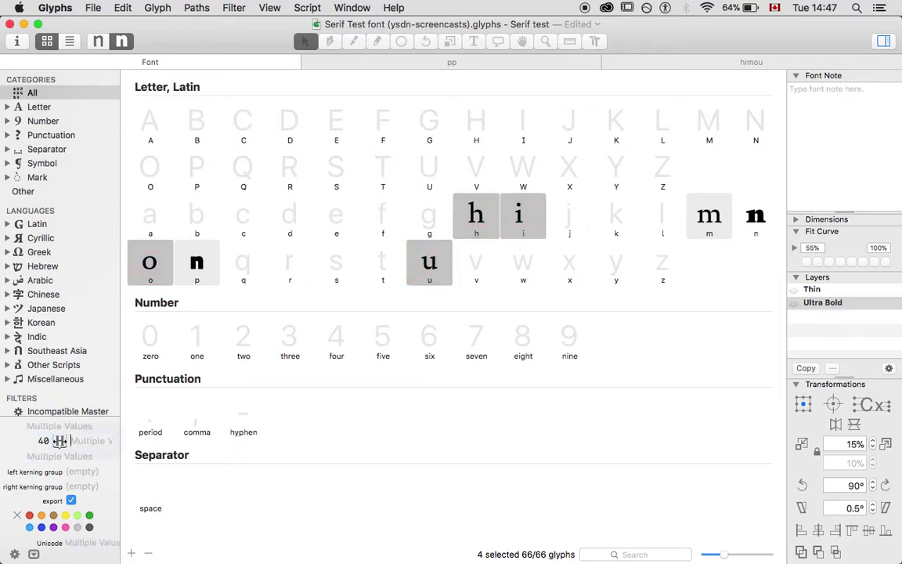
type("40")
key("Return")
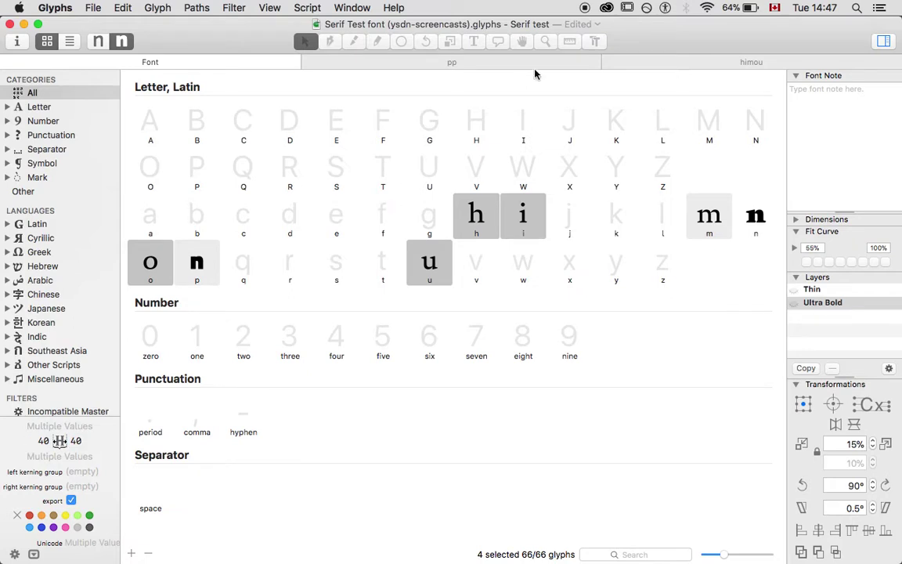
In the Thin master, type an n before the h so the edit tab reads 'nhimou'
left_click(633, 65)
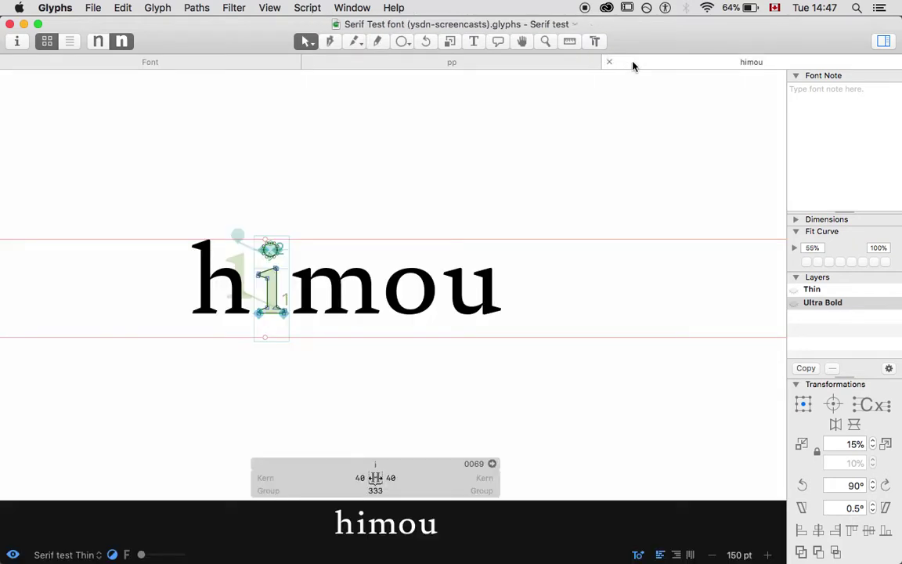
key("space")
key("space")
key("super+1")
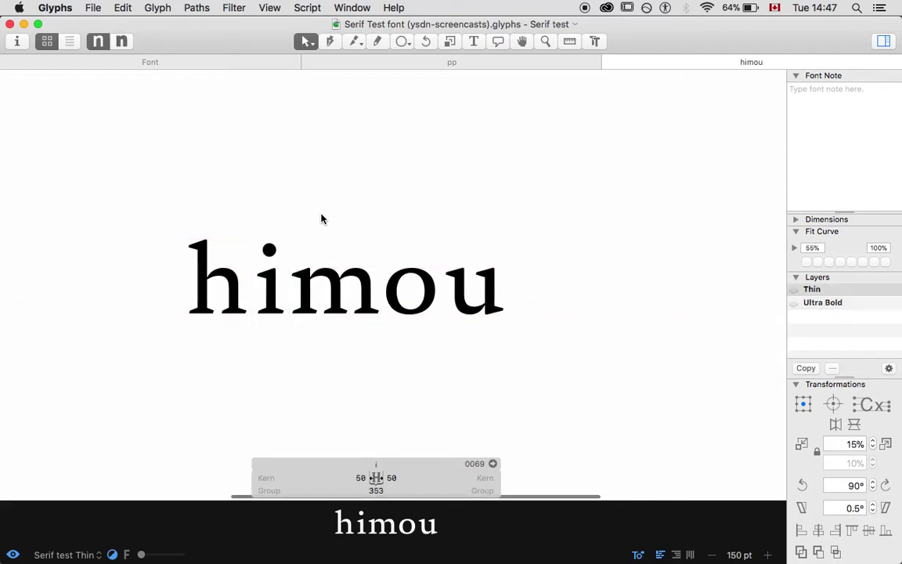
key("t")
key("Left")
type("n")
Compare 'nhimou' in Ultra Bold and Thin, then open the Font Info window
key("super+2")
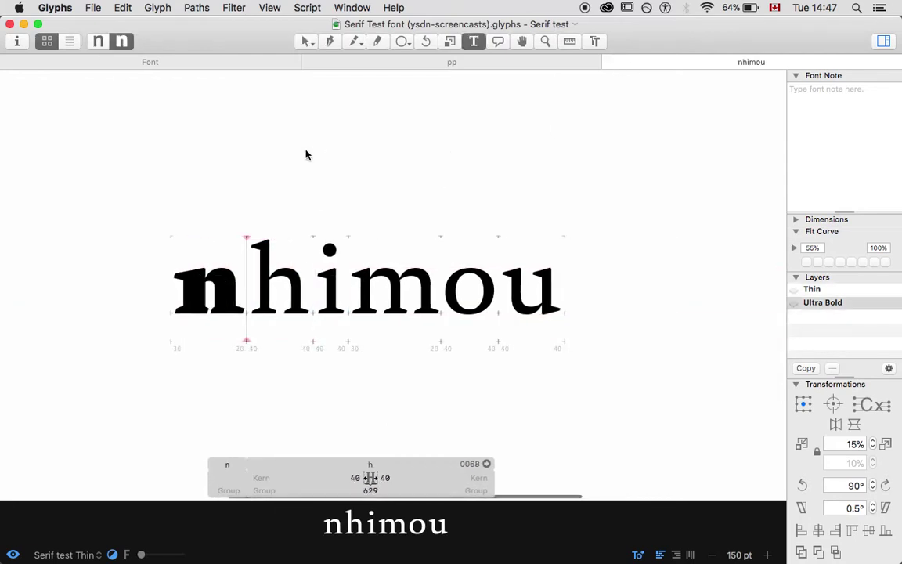
key("super+1")
key("super+2")
key("super+1")
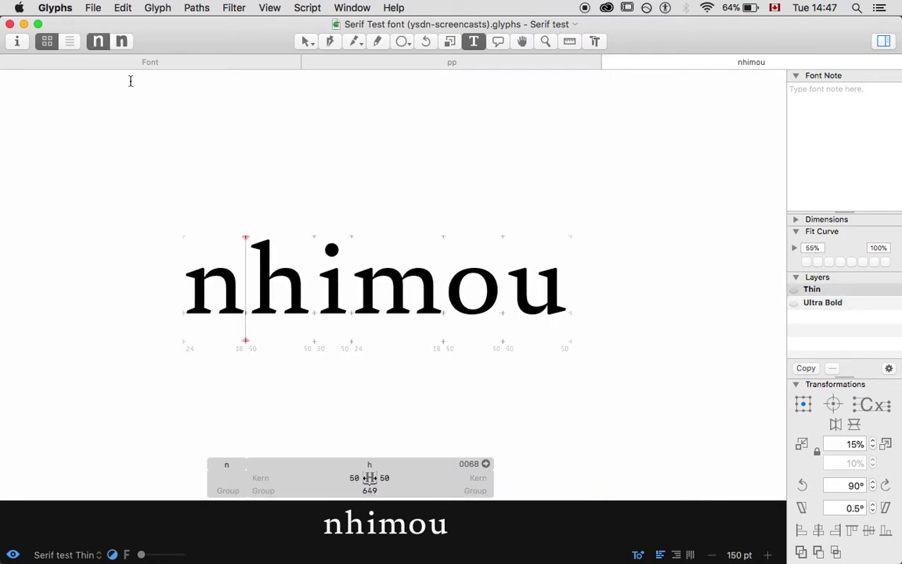
left_click(17, 41)
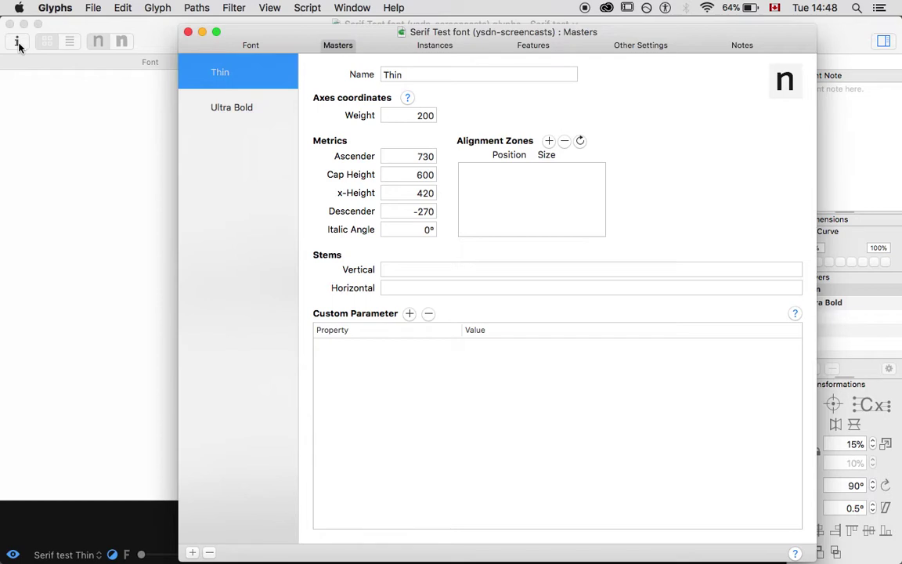
In the Font settings, edit the family name, replacing 'test' with the text 'and sans :)'
left_click_drag(298, 34, 259, 24)
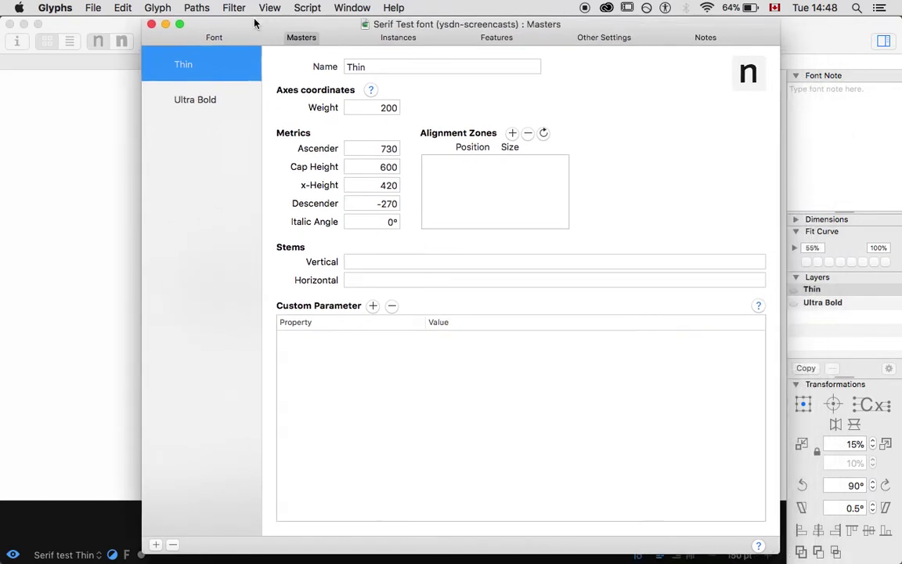
left_click(215, 38)
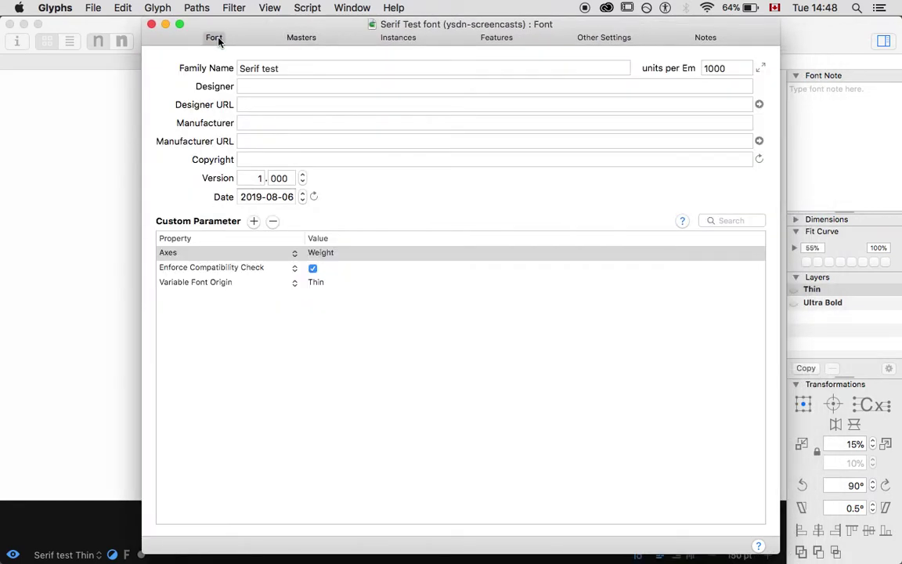
triple_click(288, 68)
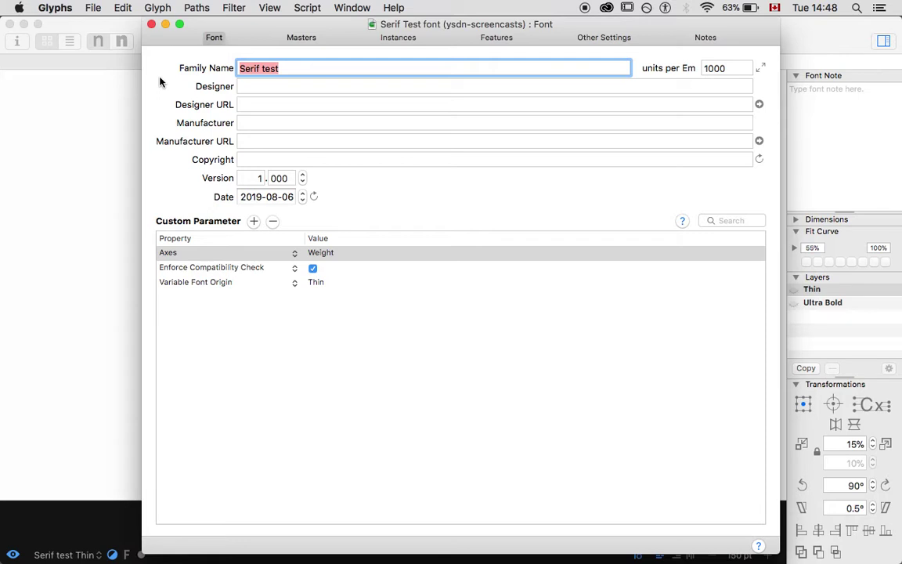
key("Right")
key("BackSpace")
key("BackSpace")
key("BackSpace")
key("BackSpace")
type("serif")
key("BackSpace")
key("BackSpace")
key("BackSpace")
key("BackSpace")
key("BackSpace")
type("and sans")
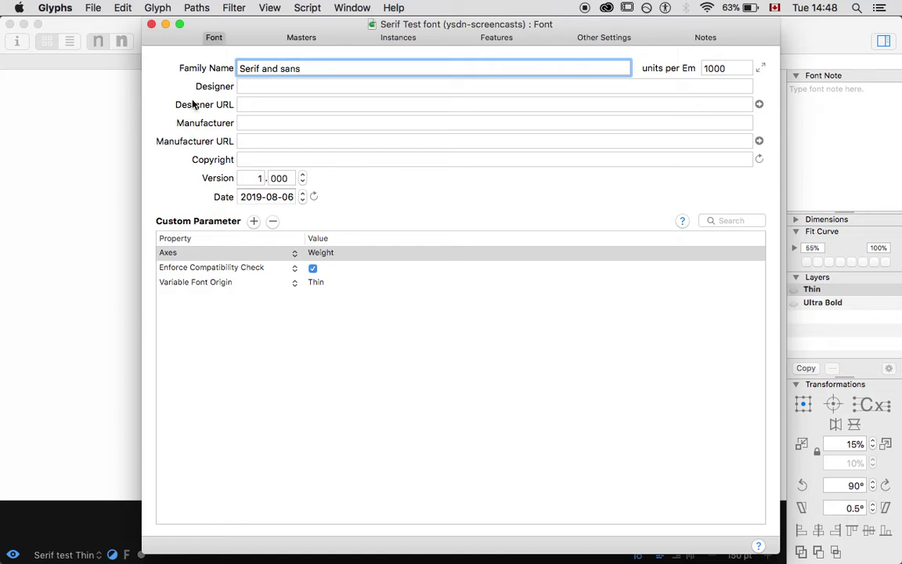
type(" :)")
key("Tab")
key("Tab")
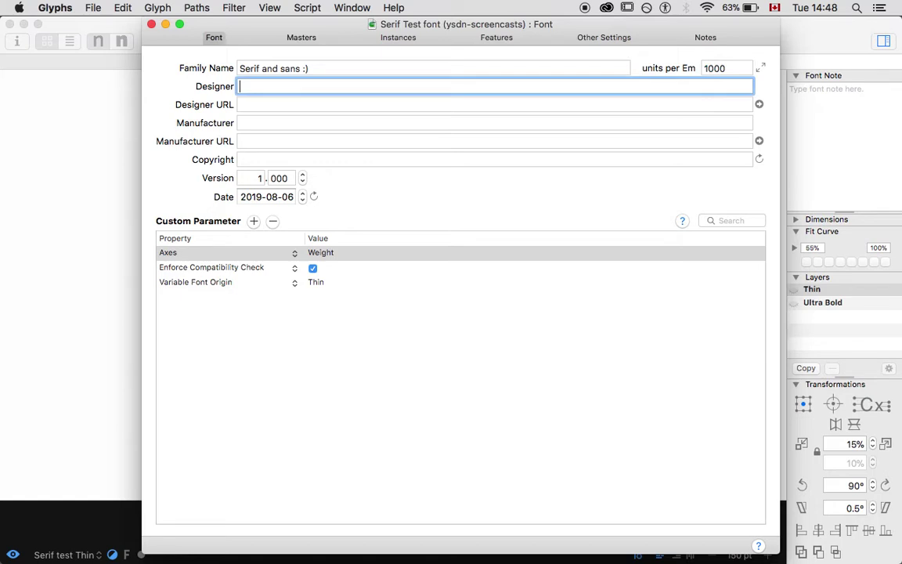
Enter the designer's name, auto-generate the copyright, and keep Thin as Variable Font Origin
type("Anybody")
key("Tab")
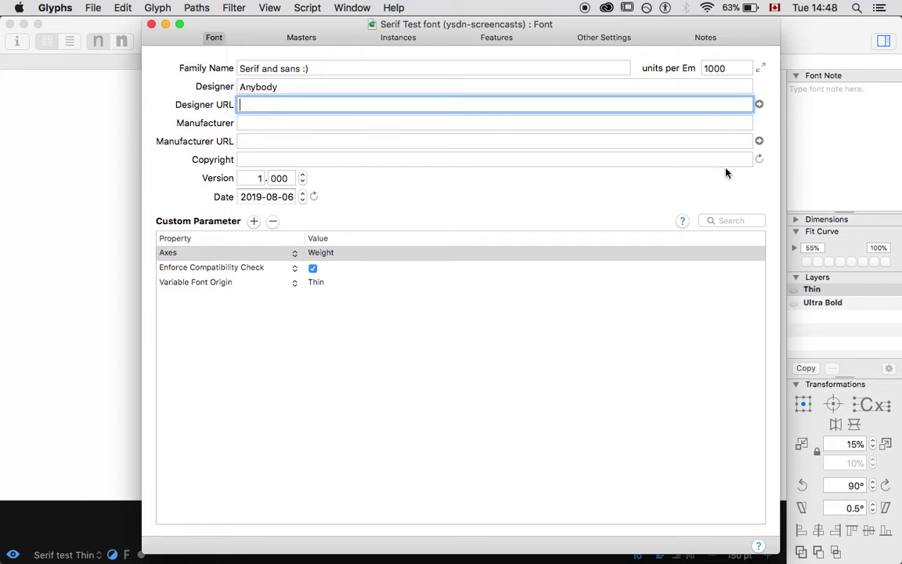
left_click(759, 159)
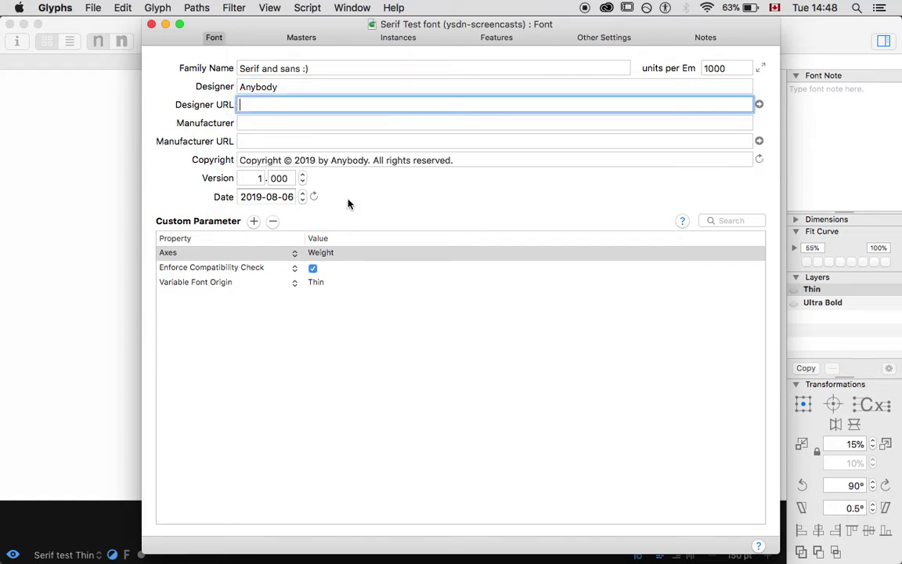
left_click(317, 284)
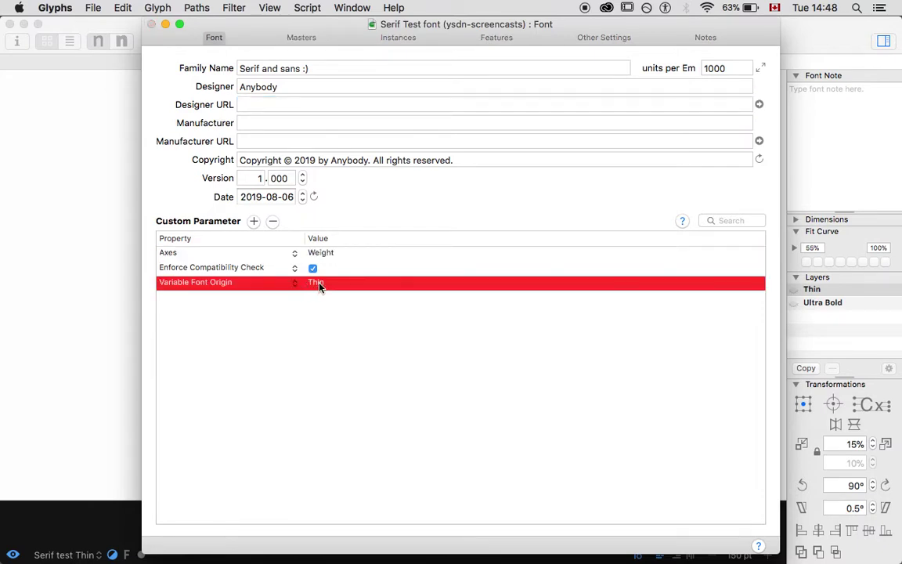
double_click(316, 285)
left_click(521, 69)
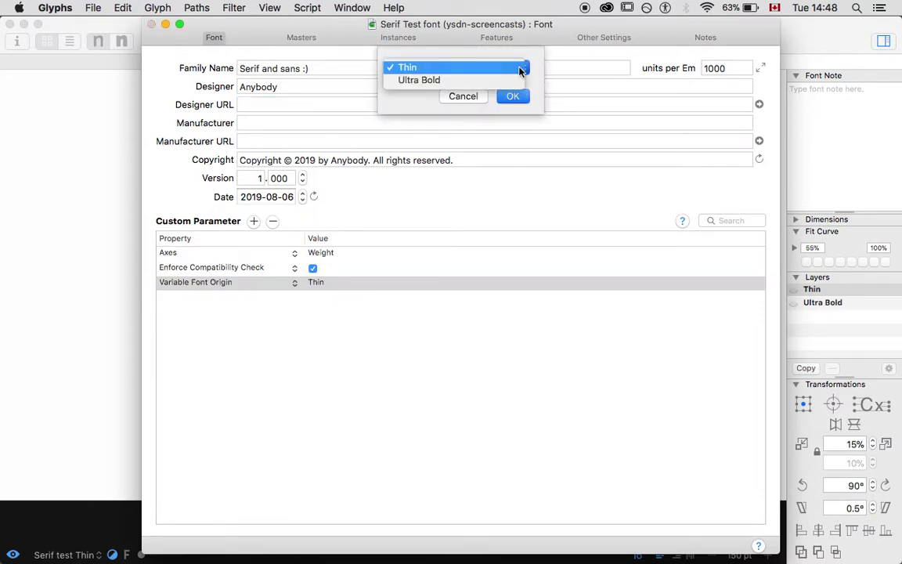
key("Escape")
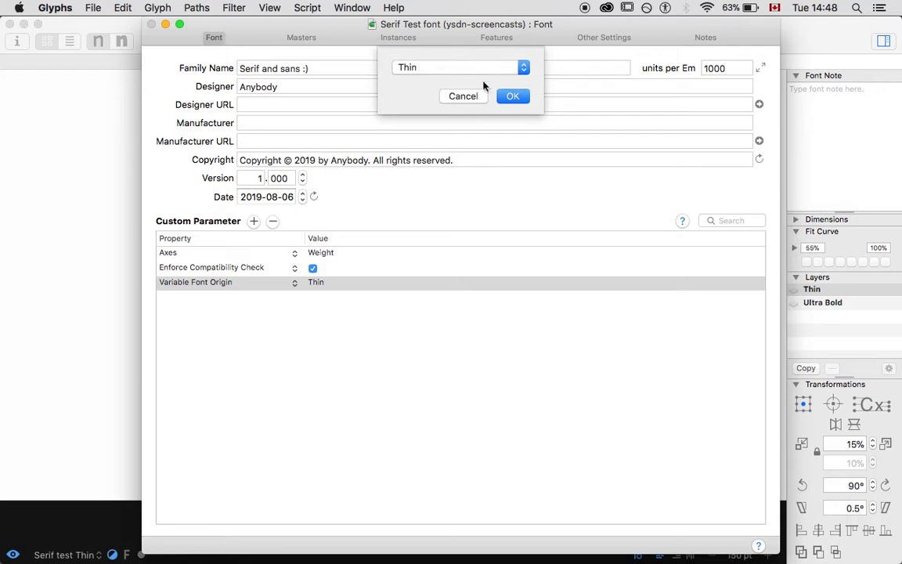
left_click(513, 95)
Check the Ultra Bold and Thin master settings, then view the Thin and Light instances
left_click(298, 39)
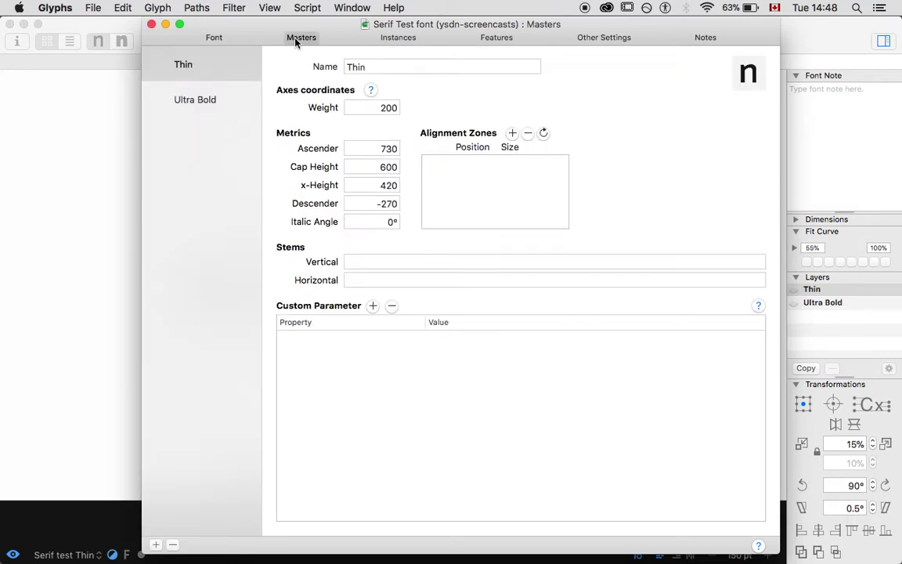
left_click(166, 101)
left_click(152, 70)
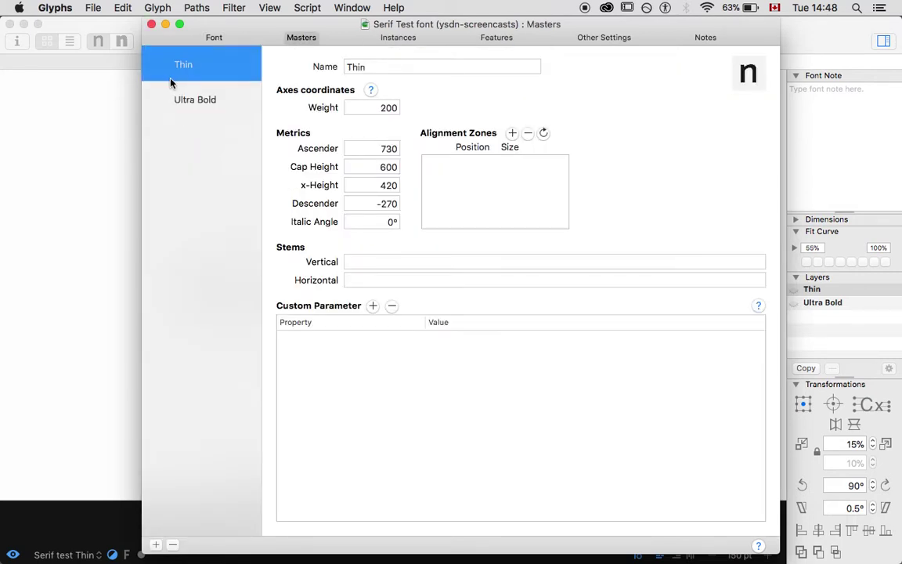
left_click(391, 41)
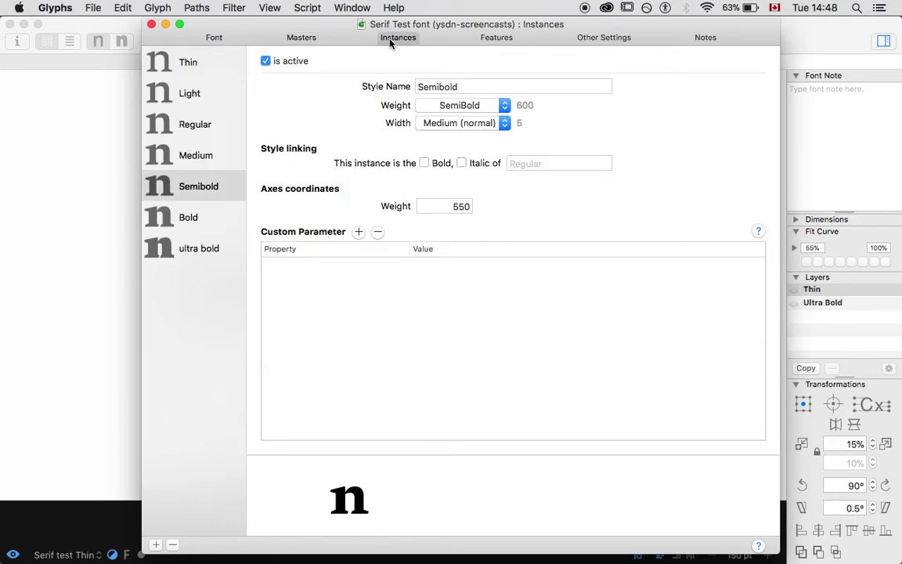
left_click(175, 71)
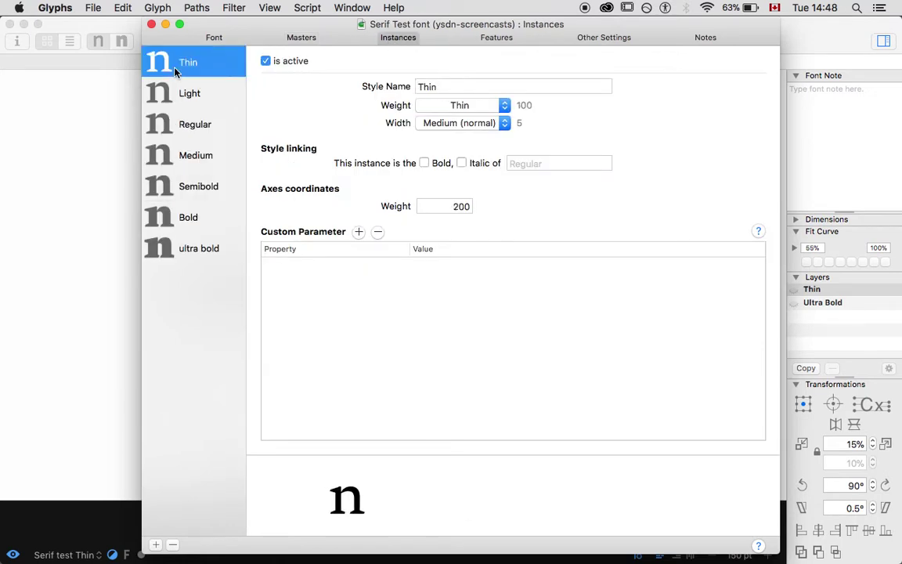
left_click(163, 94)
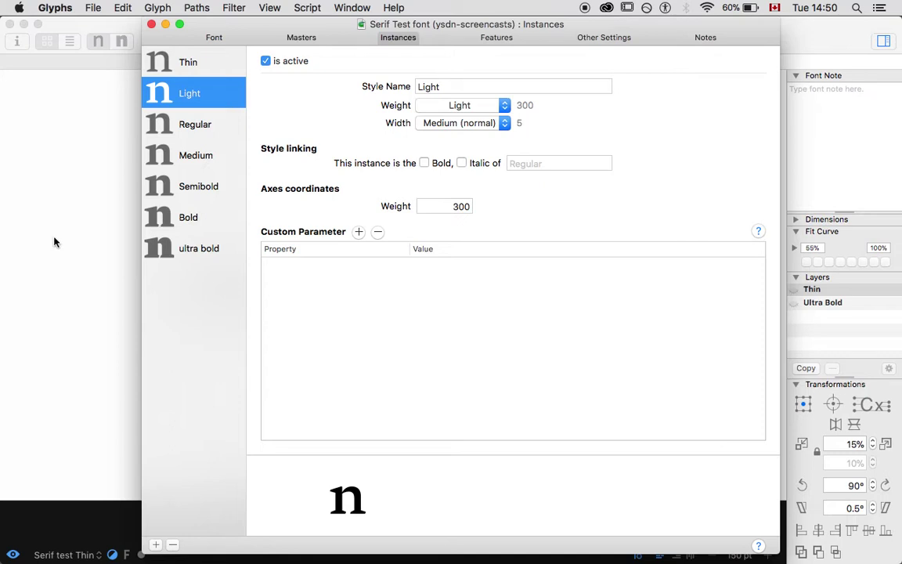
left_click(197, 62)
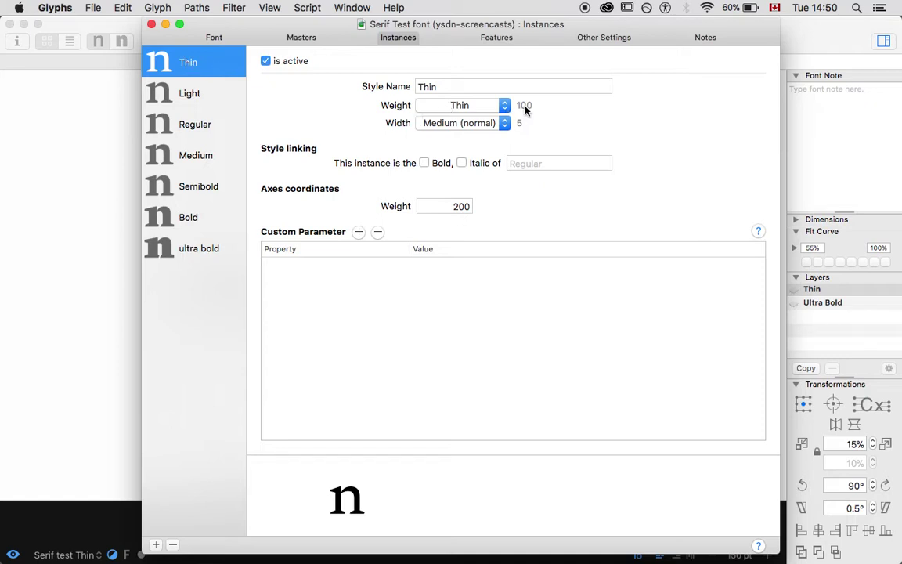
mouse_move(474, 548)
left_click(506, 123)
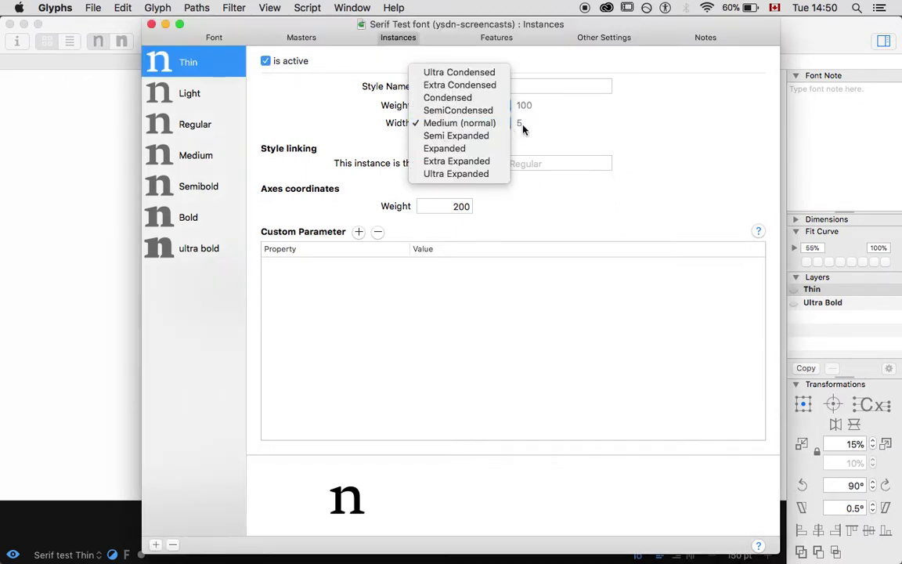
left_click(487, 160)
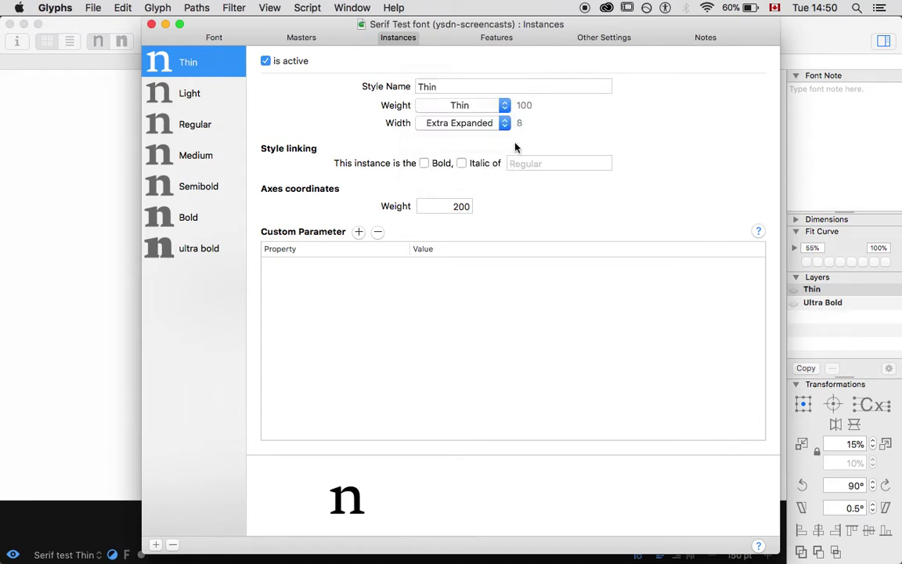
left_click(505, 123)
left_click(498, 110)
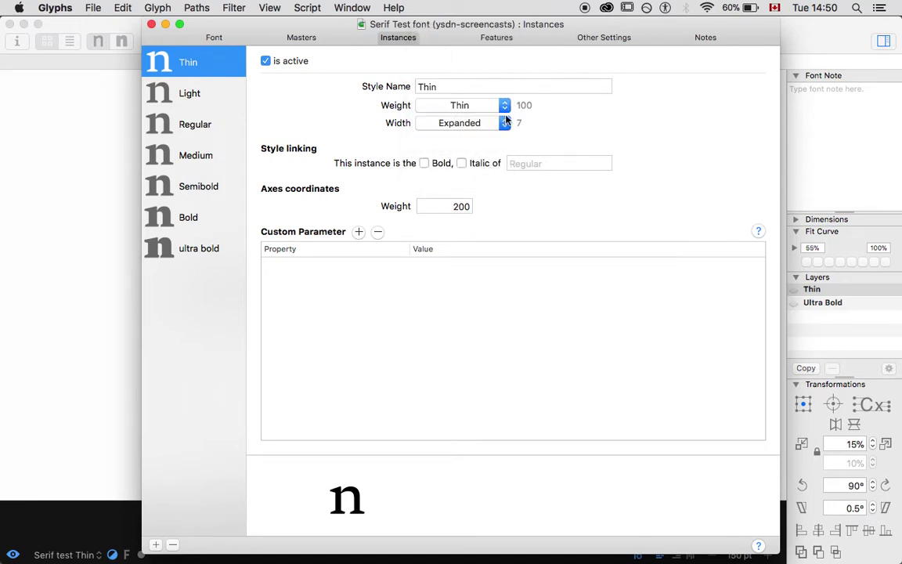
left_click(506, 123)
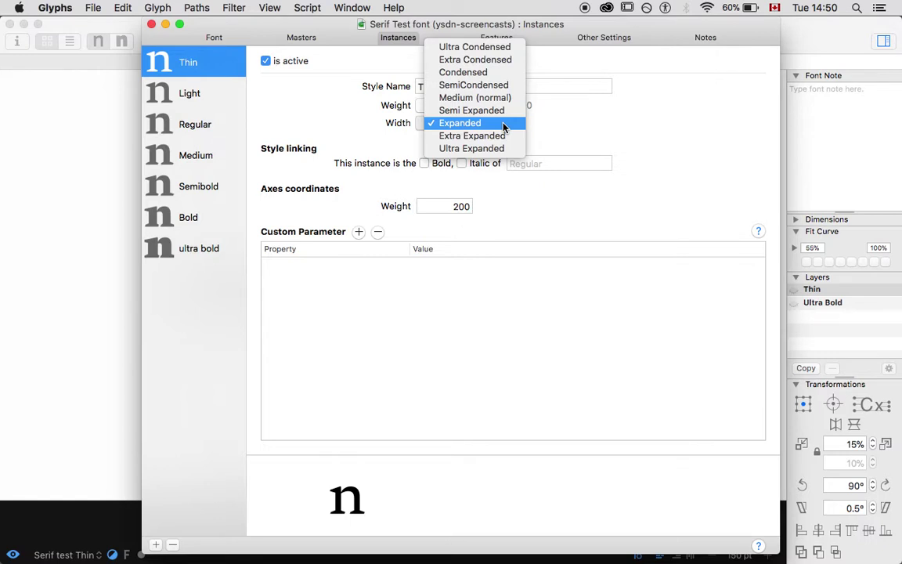
left_click(492, 97)
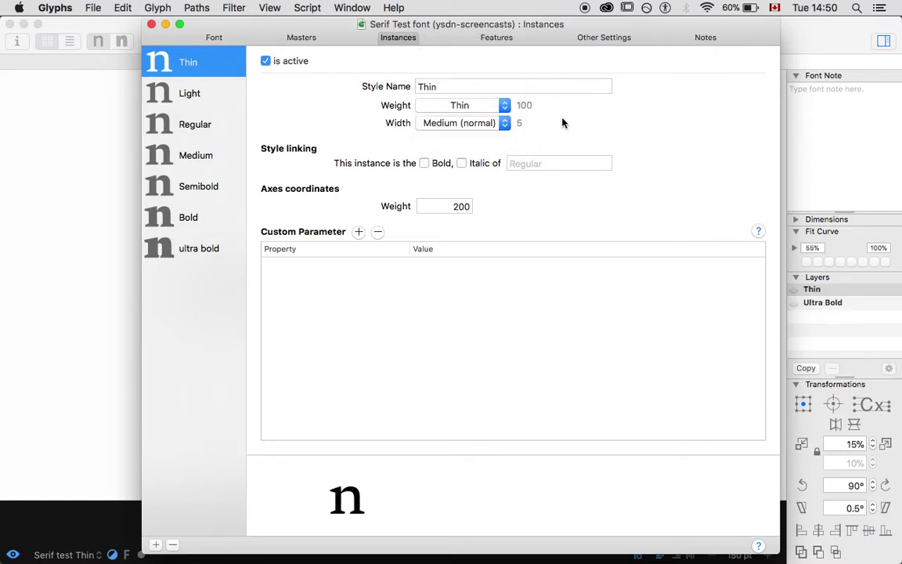
left_click(505, 126)
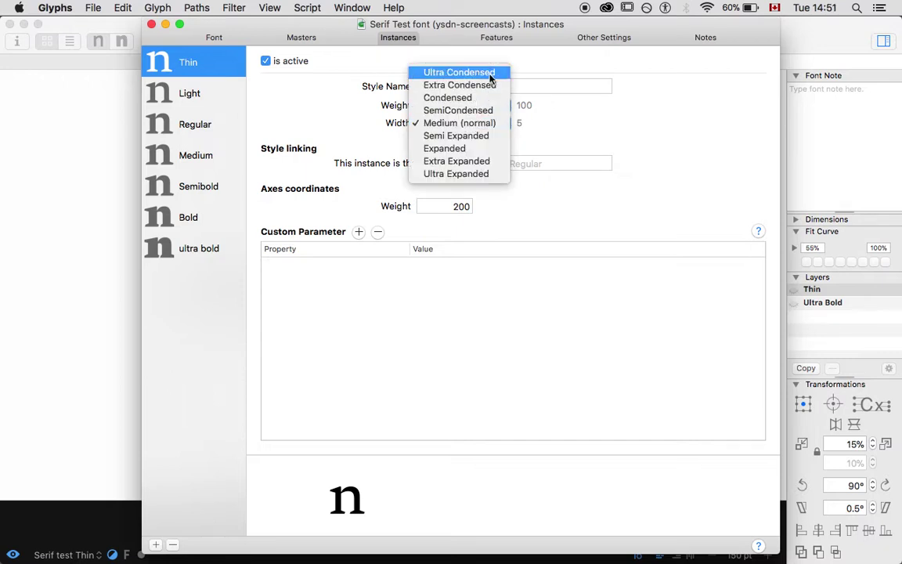
left_click(493, 72)
left_click(505, 124)
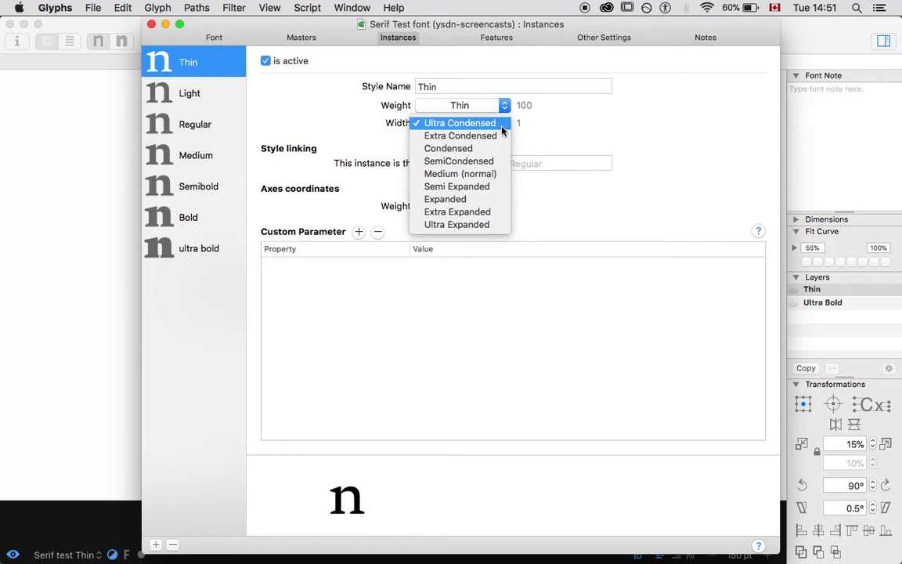
left_click(462, 227)
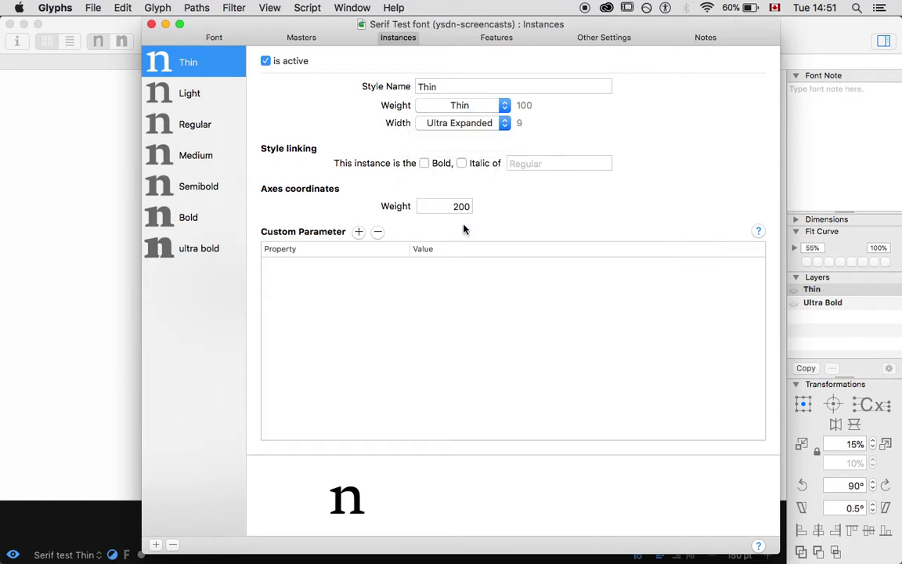
left_click(504, 127)
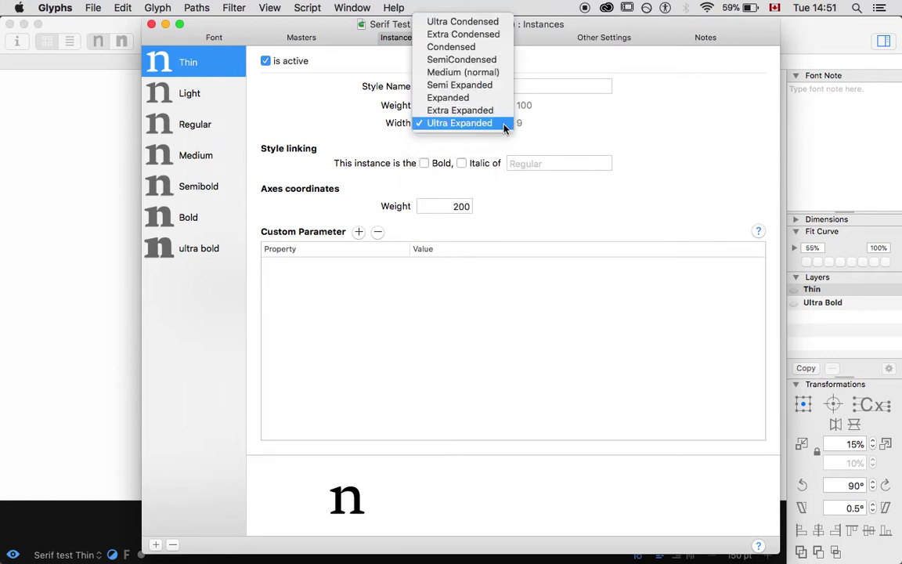
left_click(462, 72)
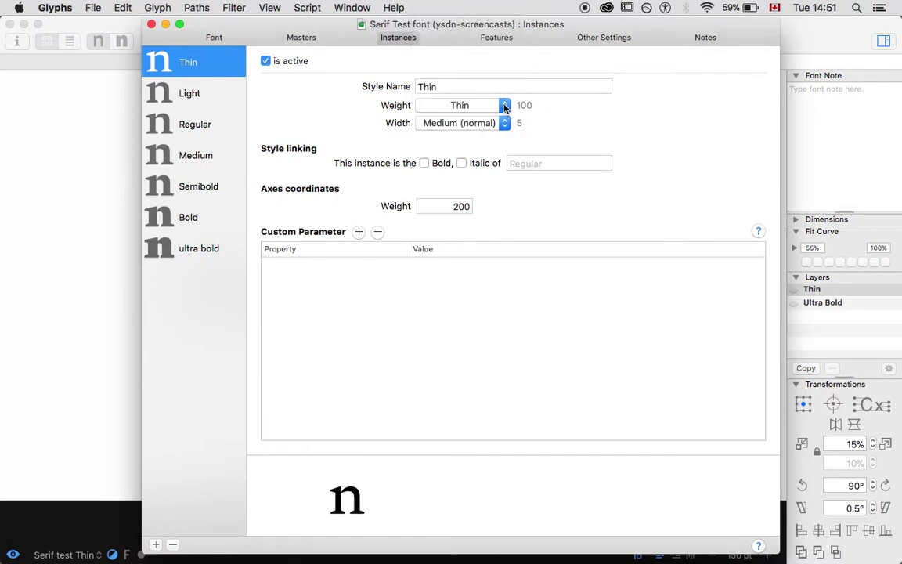
left_click(504, 107)
left_click(491, 272)
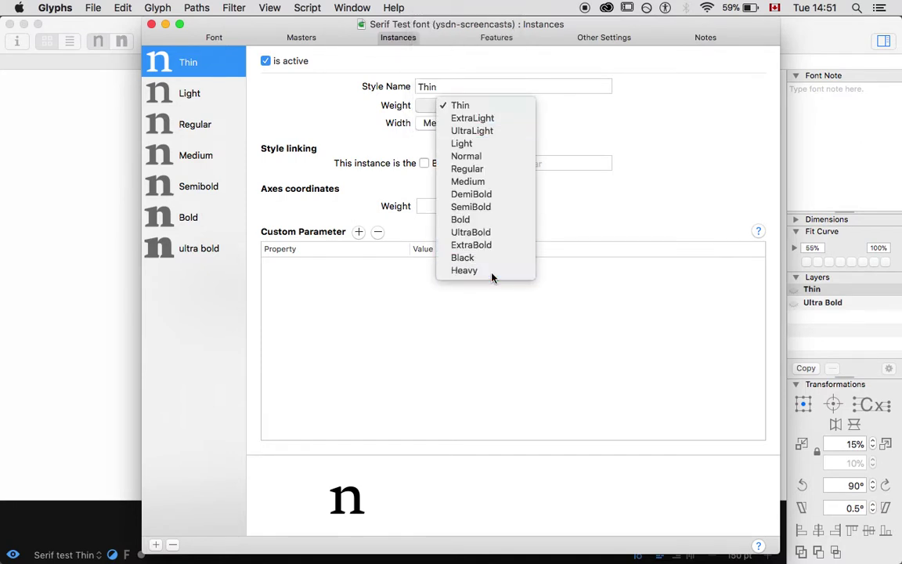
left_click(505, 105)
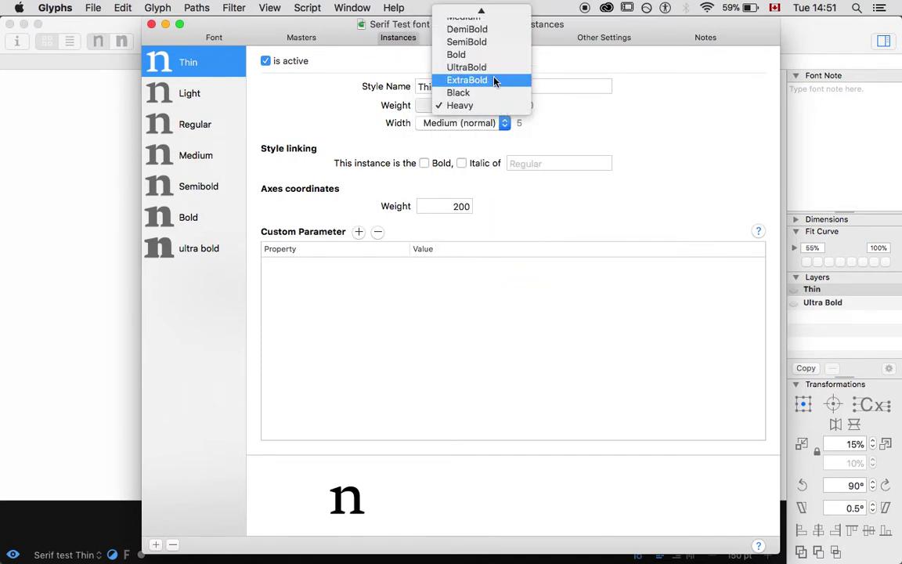
left_click(470, 13)
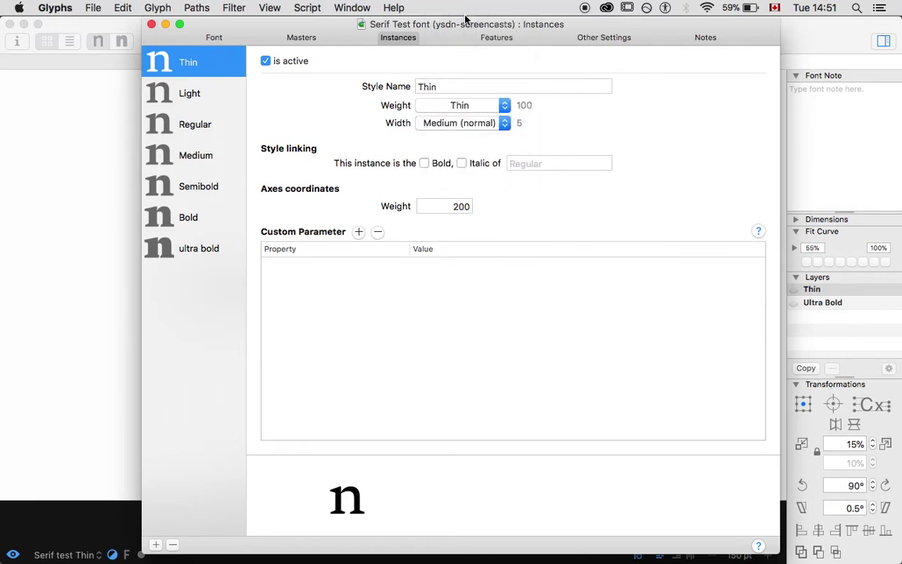
Check the Light through ultra bold instances' weights: Light 300, Regular 400, Semibold 550, Bold 700
left_click(188, 91)
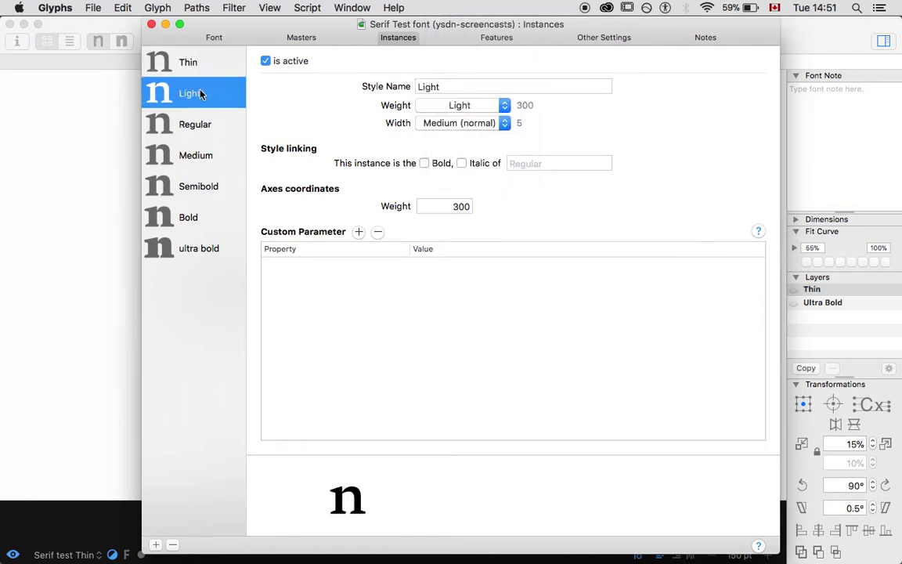
left_click(194, 129)
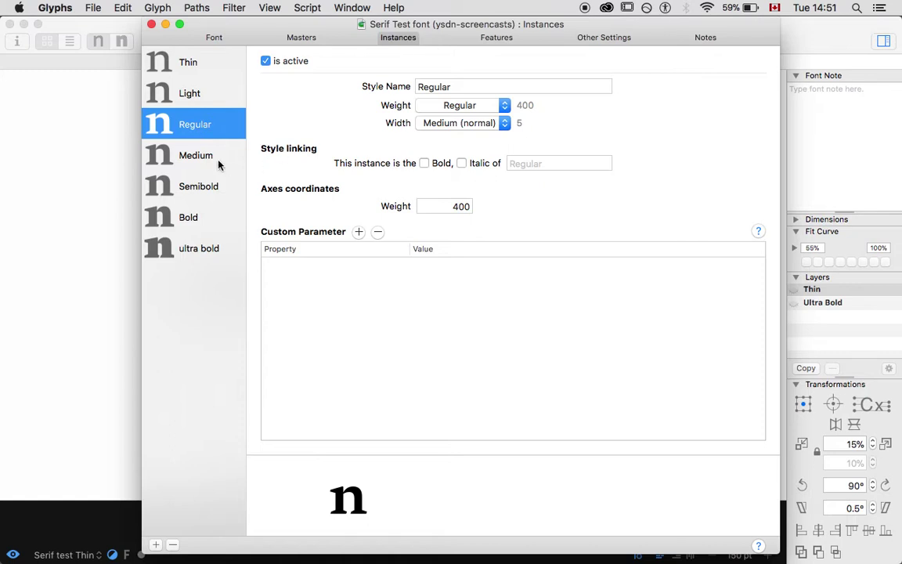
left_click(196, 149)
left_click(199, 185)
left_click(186, 221)
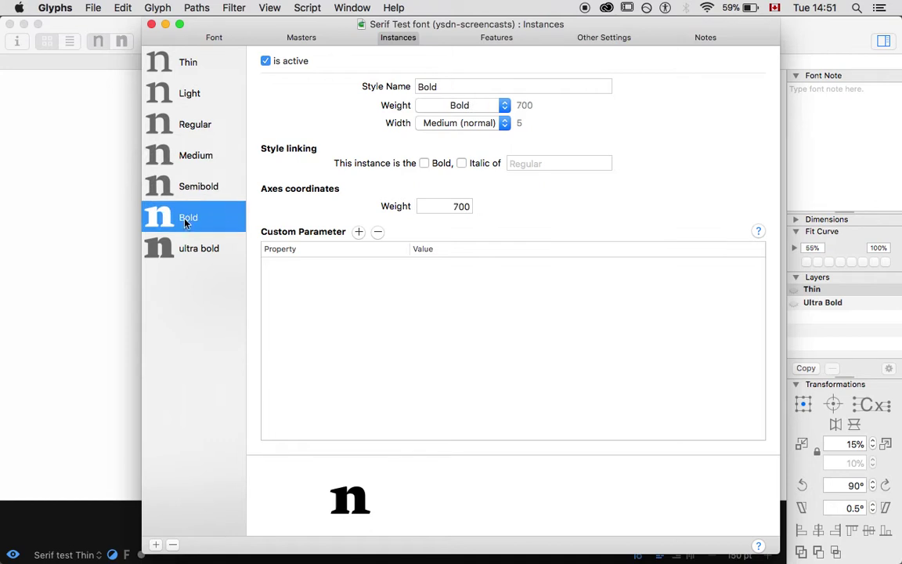
left_click(200, 249)
left_click(187, 217)
left_click(177, 193)
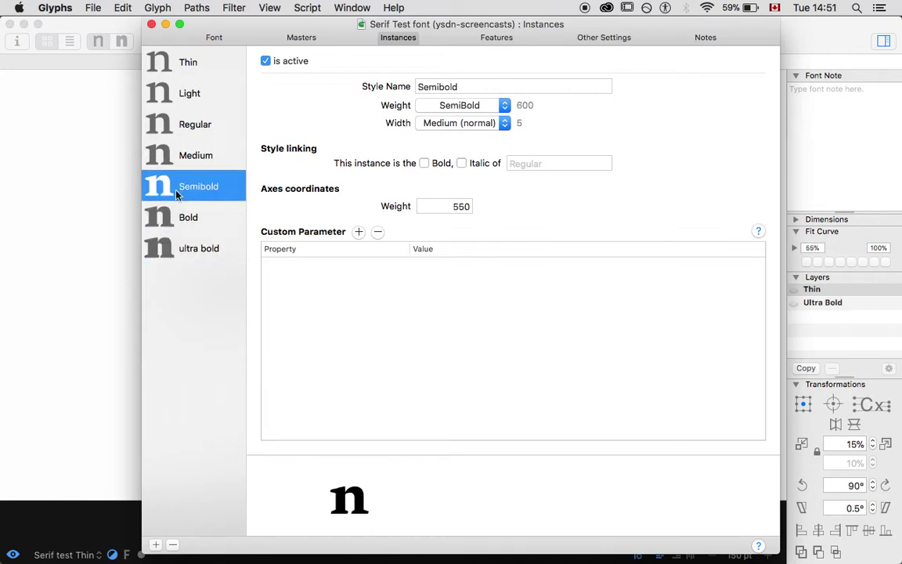
left_click(190, 127)
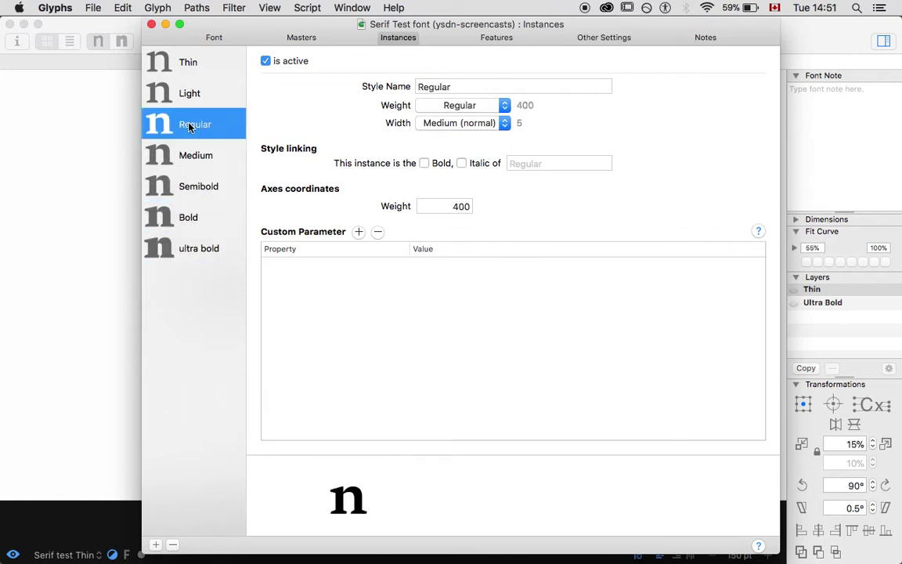
left_click(192, 93)
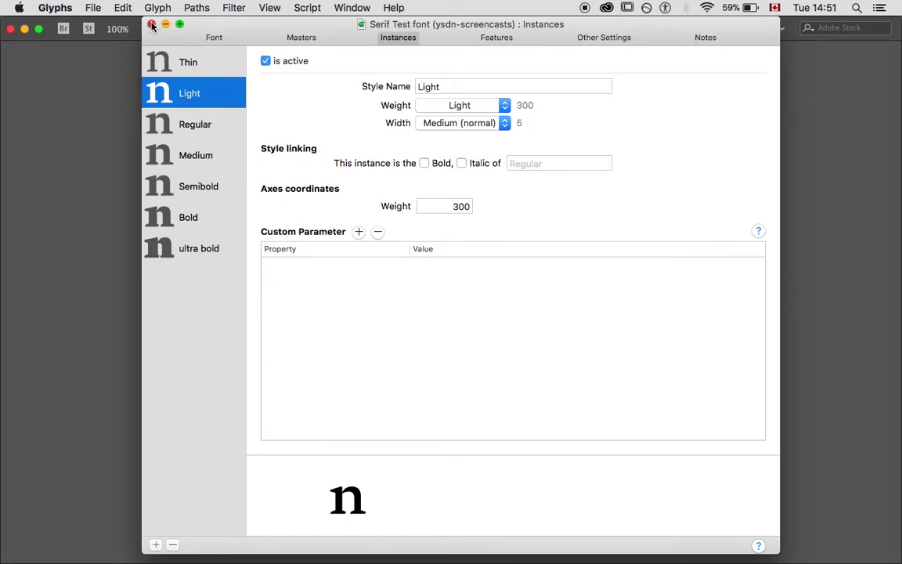
Close Font Info, return to the Glyphs font window, and open the File menu to export
left_click(152, 25)
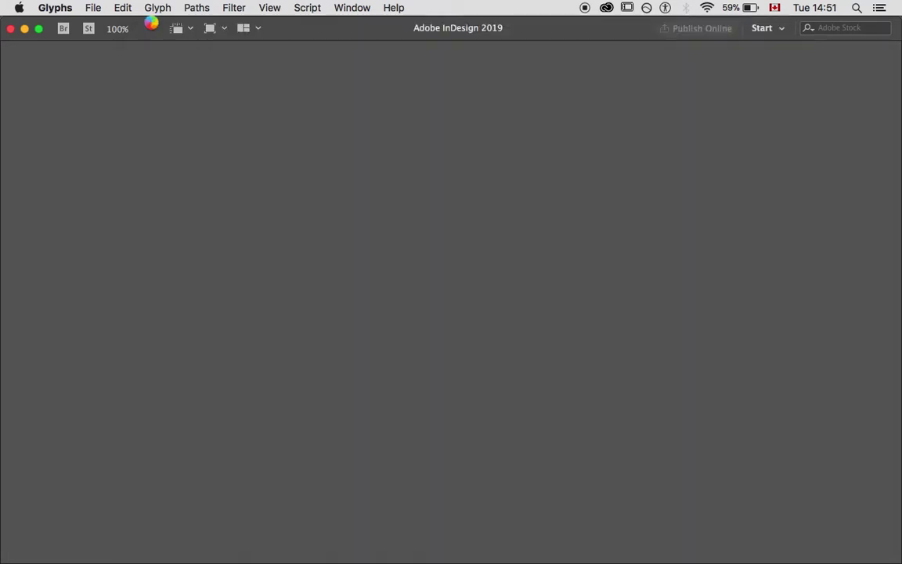
key("super+Tab")
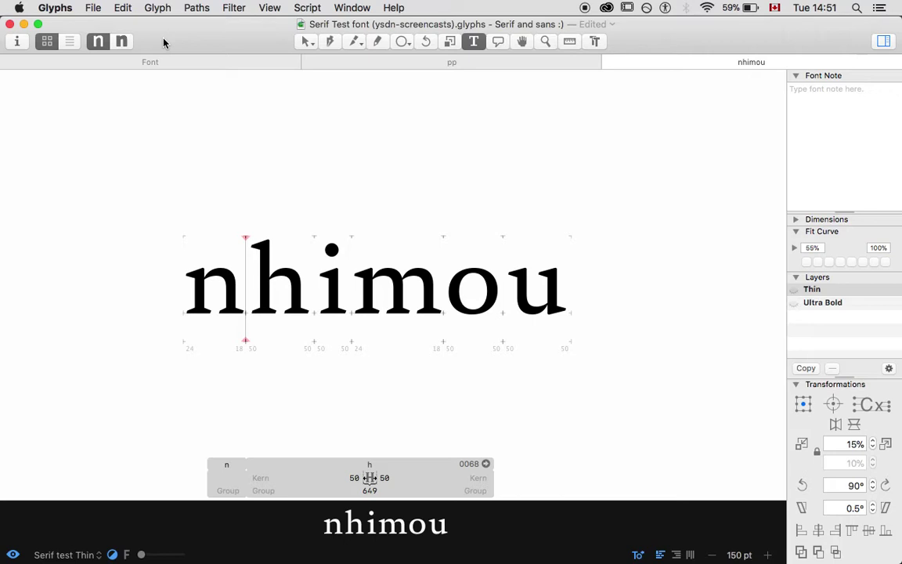
left_click(87, 7)
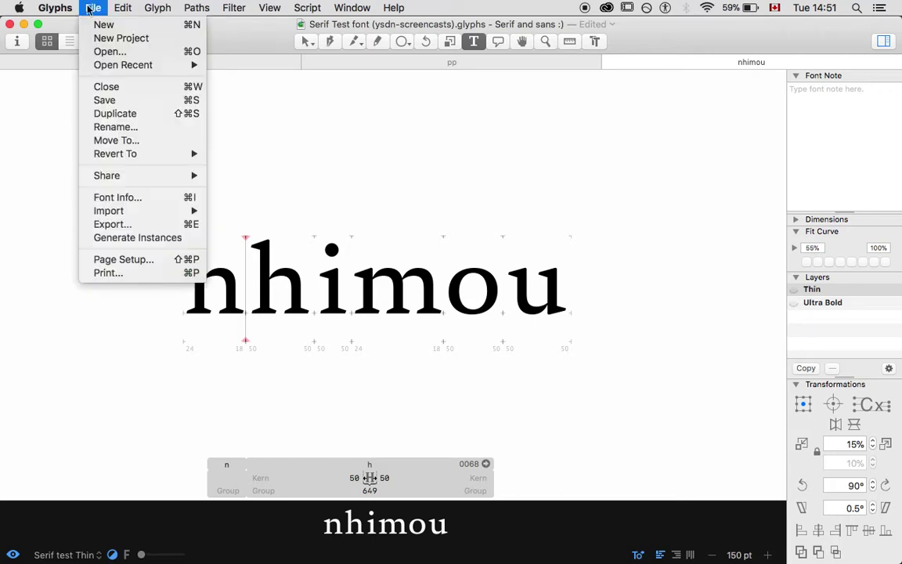
Switch the Webfont format to OpenType/CFF and back to TrueType, then view the UFO options
left_click(122, 224)
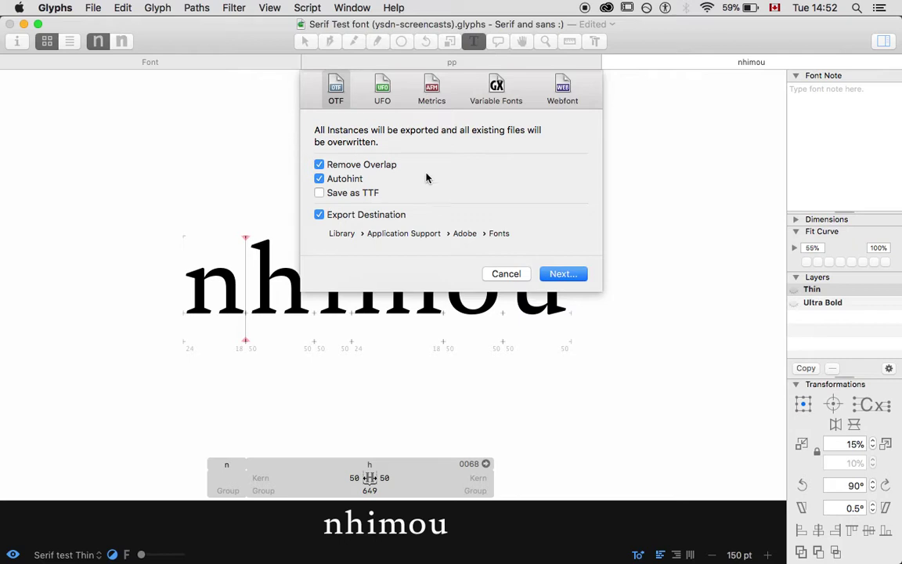
left_click(561, 90)
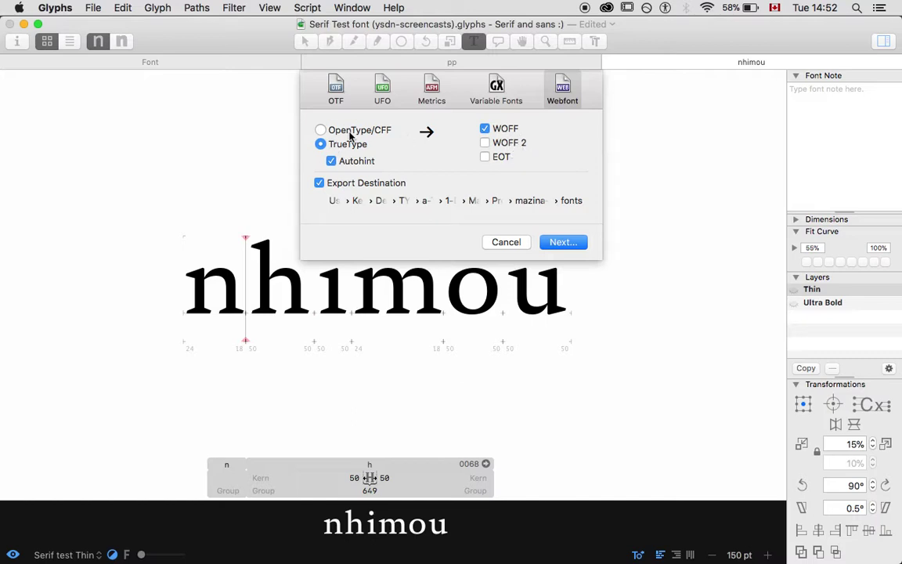
left_click(321, 130)
left_click(322, 144)
left_click(386, 94)
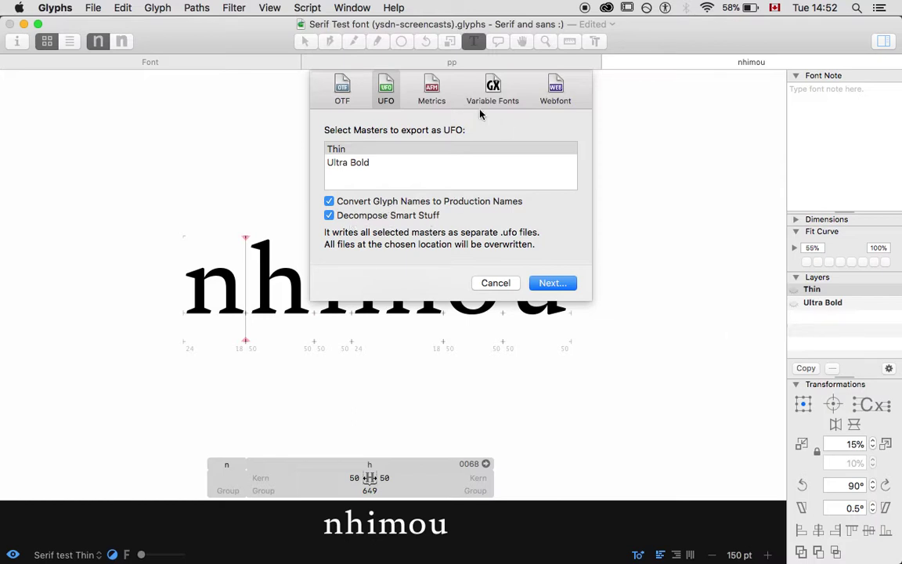
Look through the Metrics and Variable Fonts export options, then go back to OTF
left_click(431, 89)
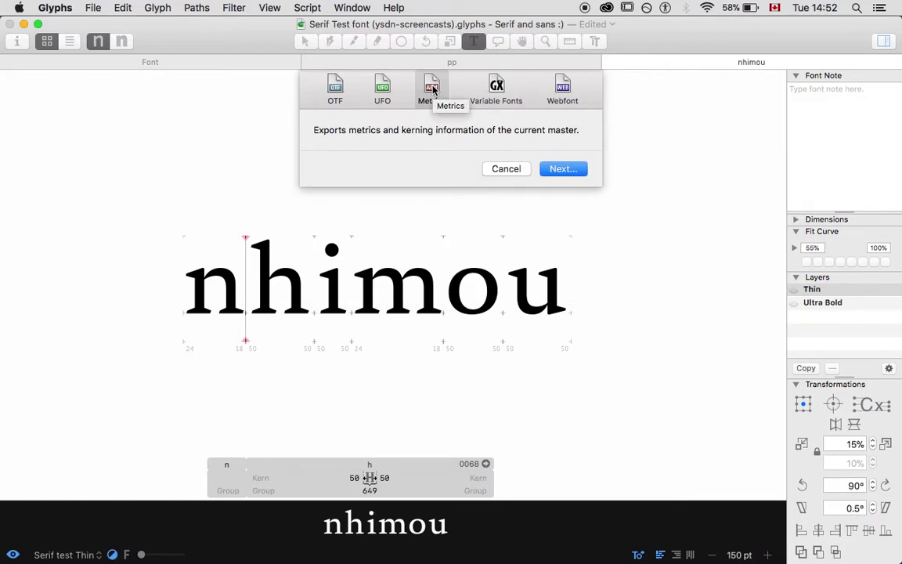
left_click(496, 87)
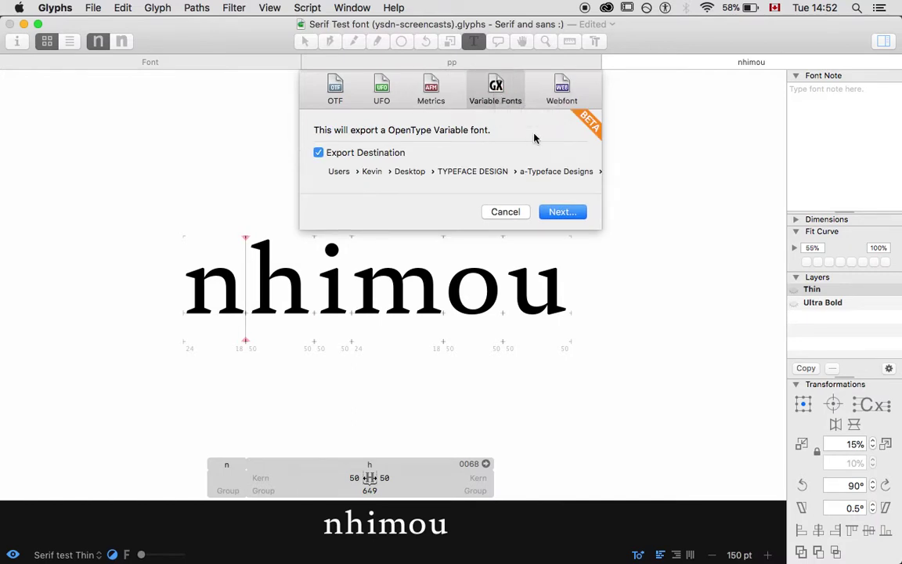
left_click(321, 88)
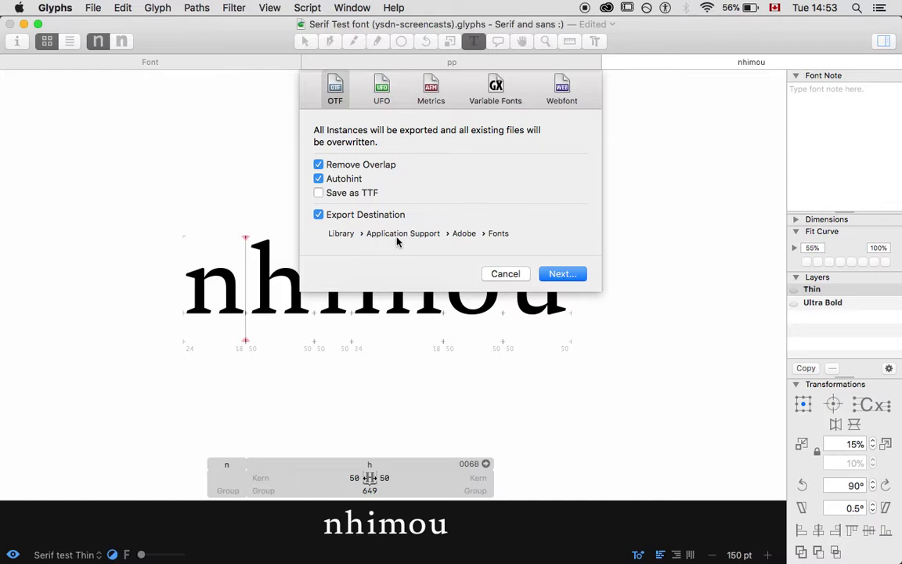
Open the export destination chooser and go to the Macintosh HD drive
left_click(350, 239)
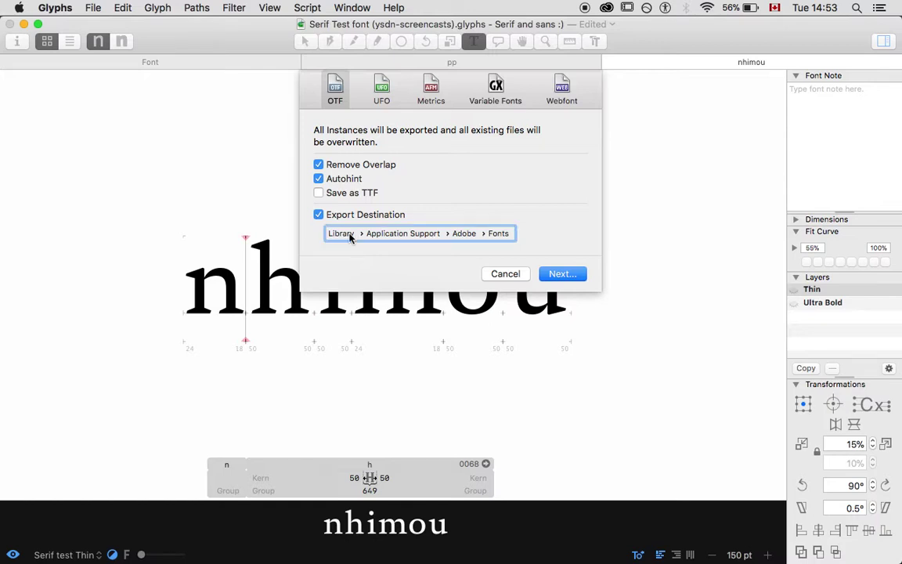
left_click(361, 238)
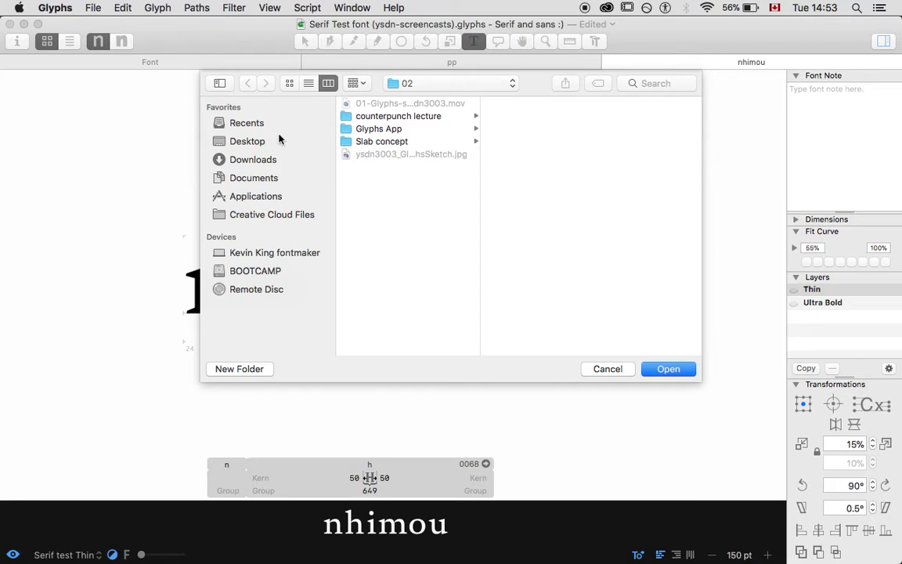
left_click(250, 142)
left_click(243, 256)
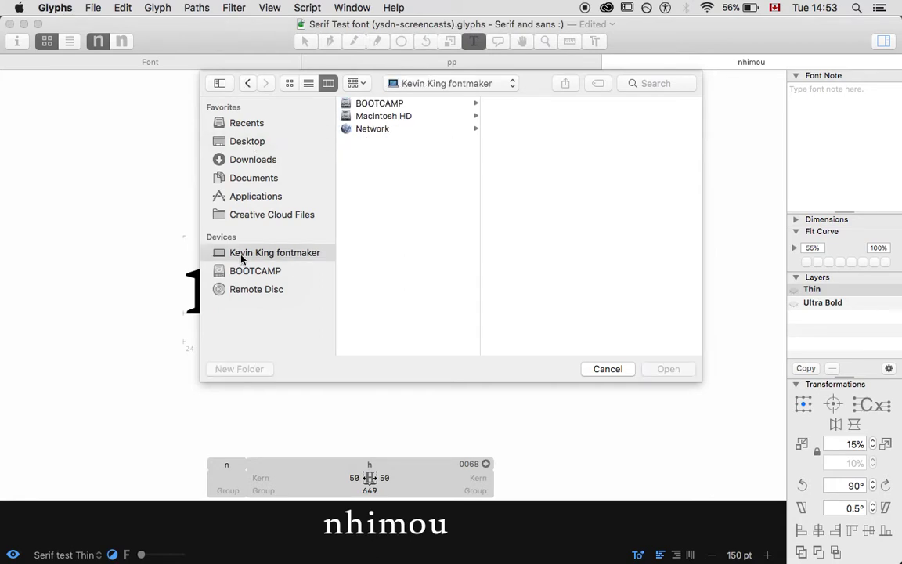
left_click(375, 116)
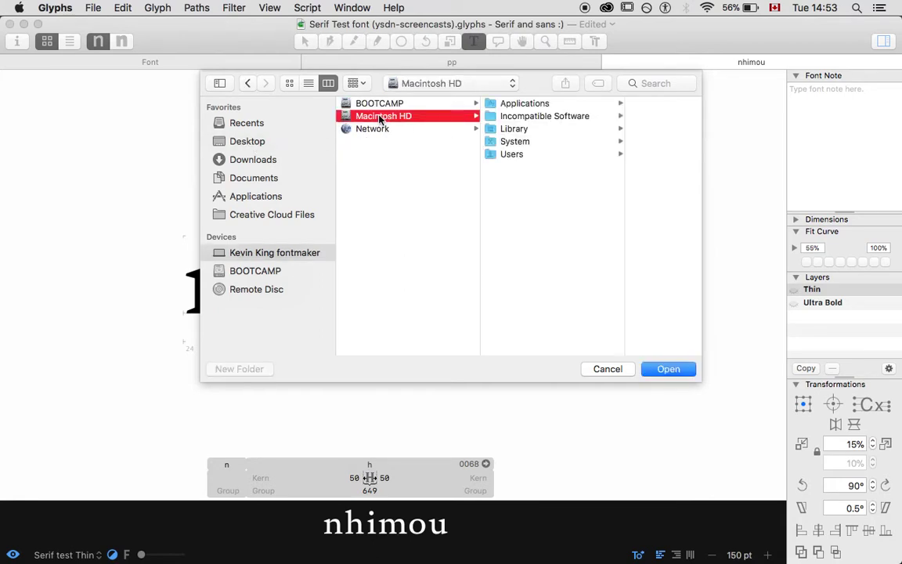
Pick Library › Application Support › Adobe › Fonts as the OTF export destination
key("Right")
key("Down")
key("Down")
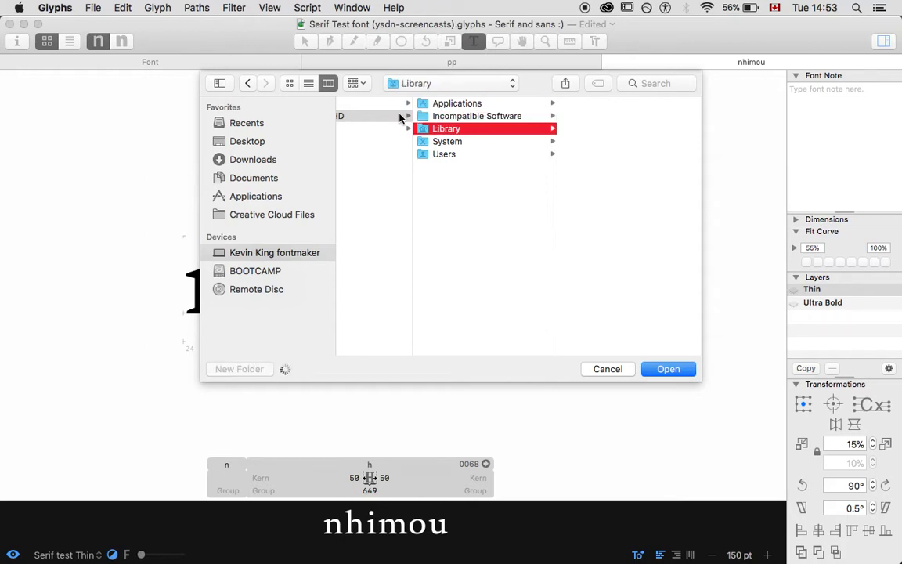
key("Right")
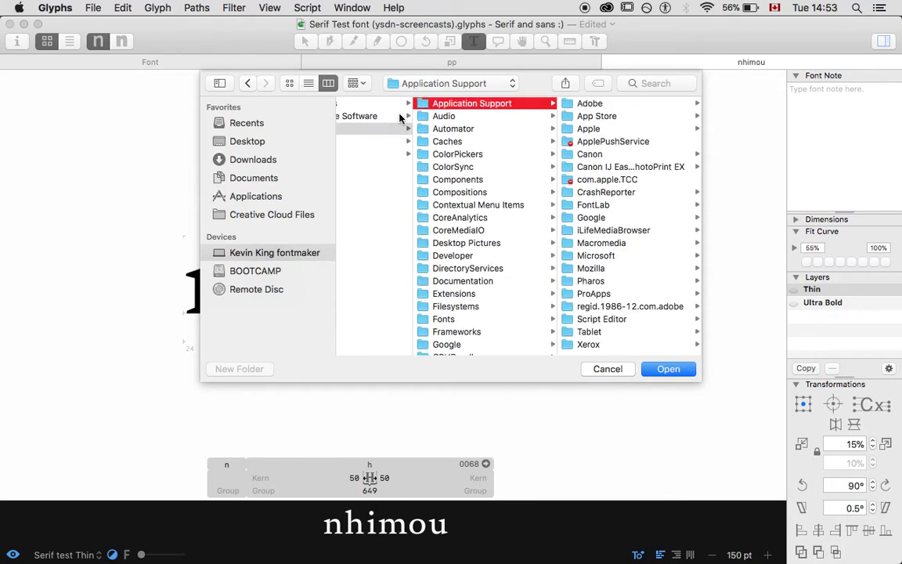
key("Right")
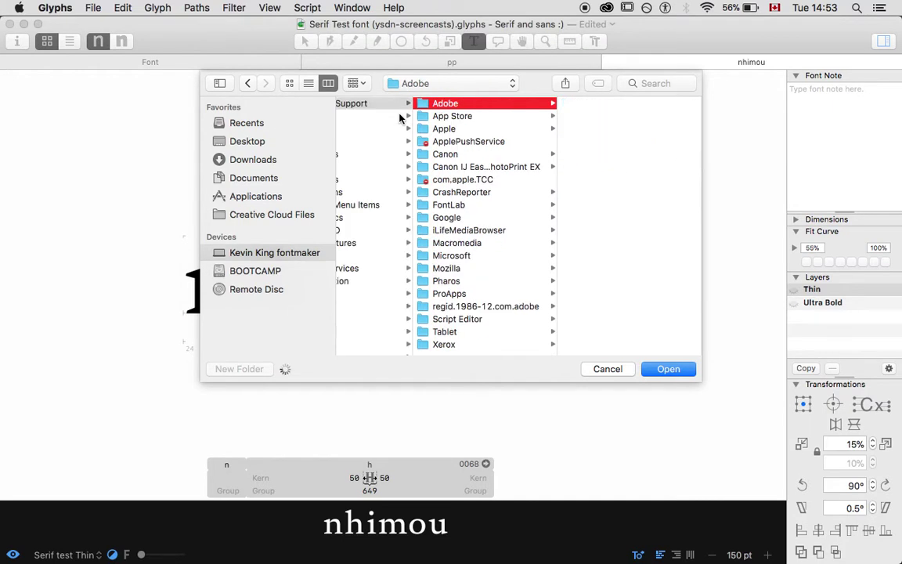
scroll(661, 227, "down", 8)
scroll(662, 227, "down", 10)
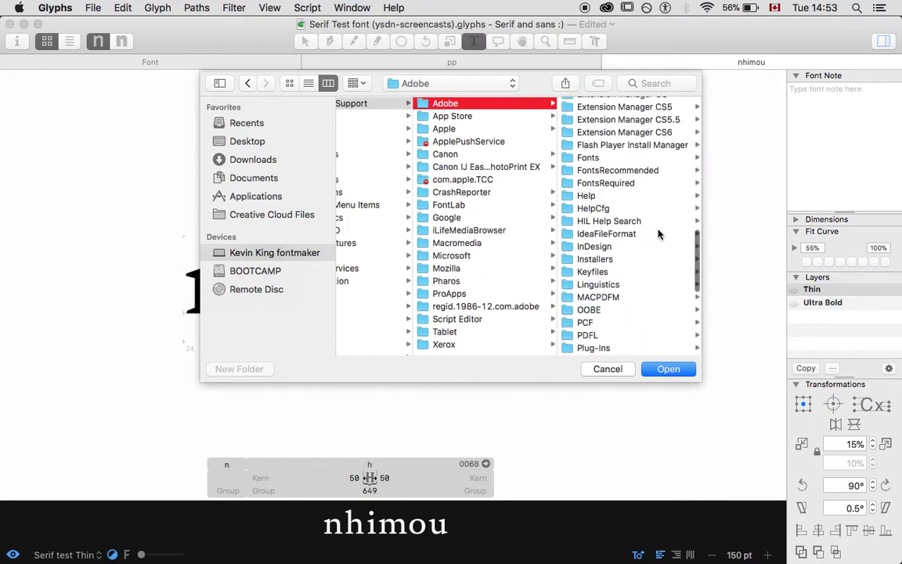
left_click(583, 159)
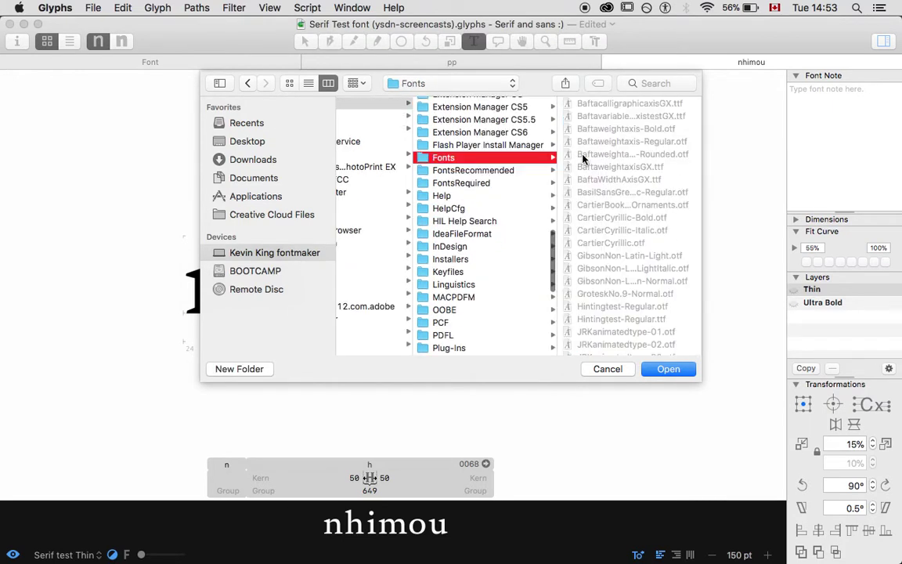
key("Down")
key("Down")
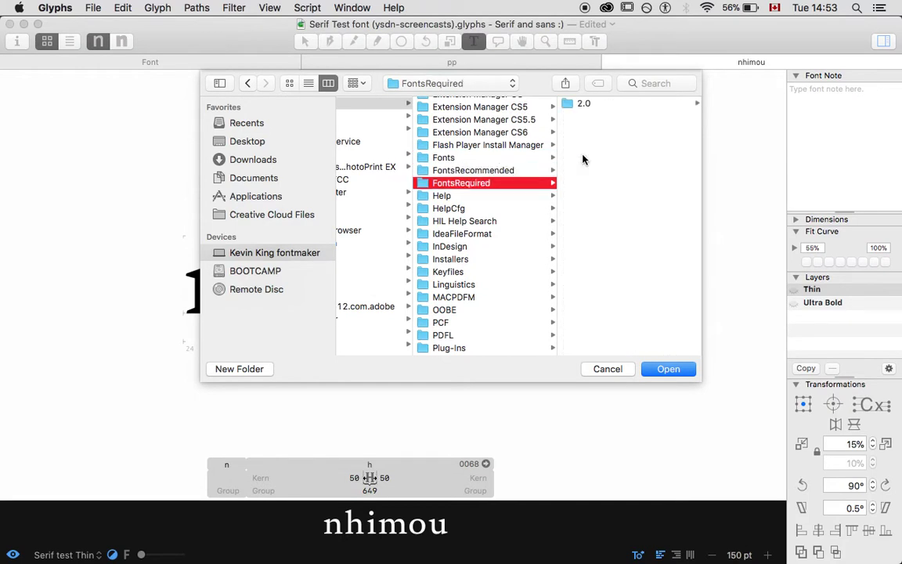
key("Up")
key("Up")
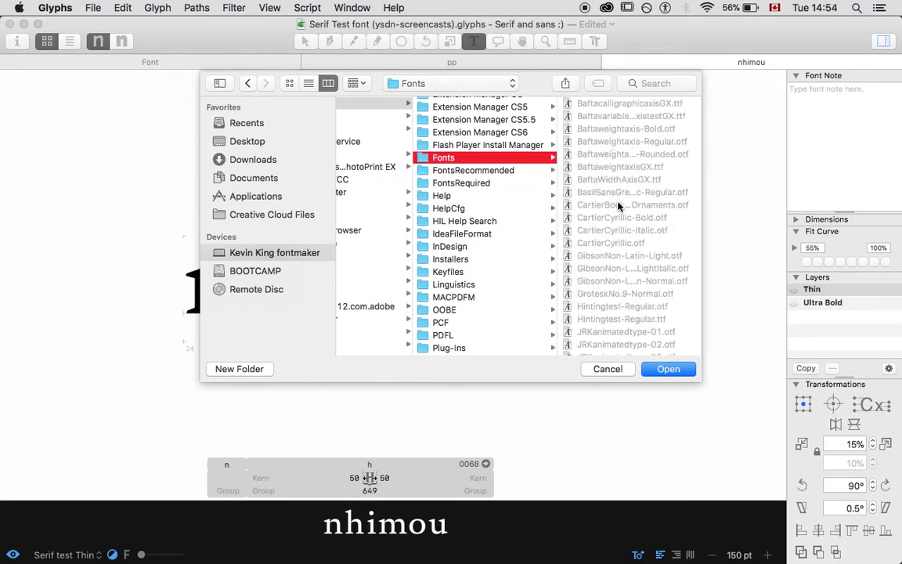
scroll(647, 241, "down", 2)
scroll(647, 241, "down", 15)
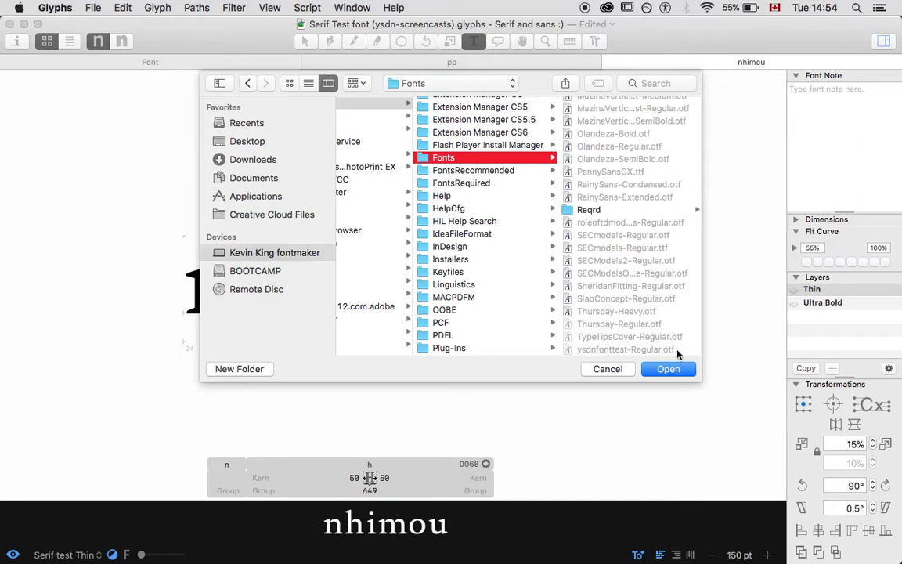
left_click(660, 372)
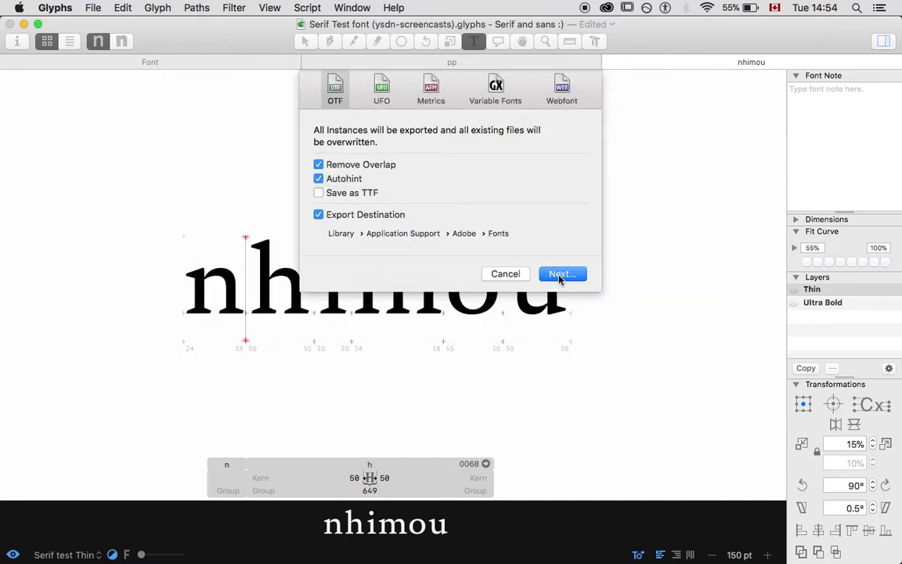
Run the OTF export of Serif and sans :) and switch to InDesign
left_click(559, 275)
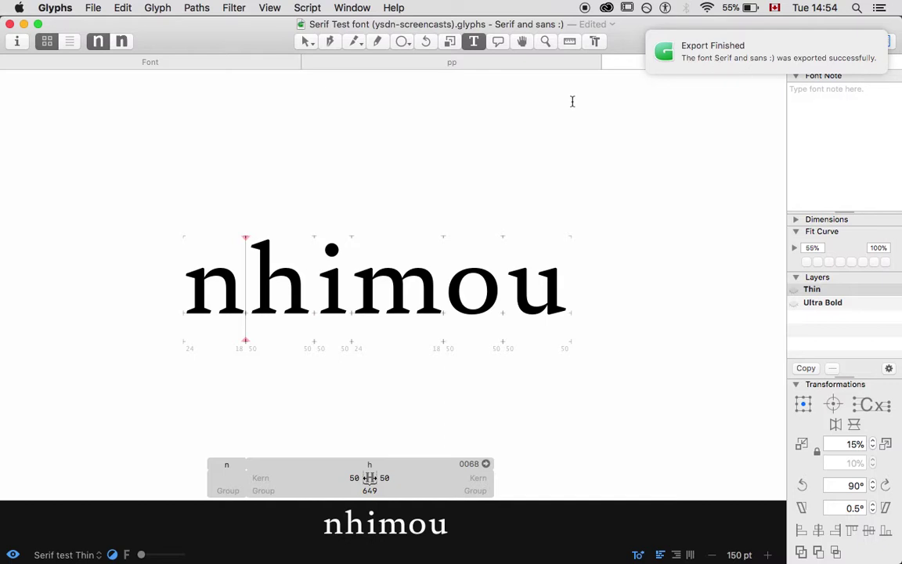
key("super+Tab")
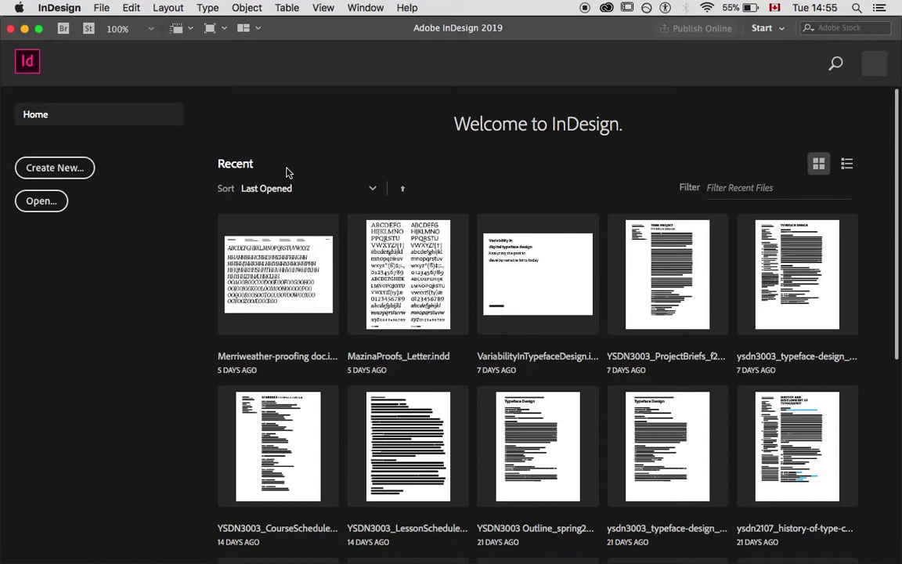
Open MazinaProofs_Letter.indd from the Recent documents on the Home screen
left_click(408, 283)
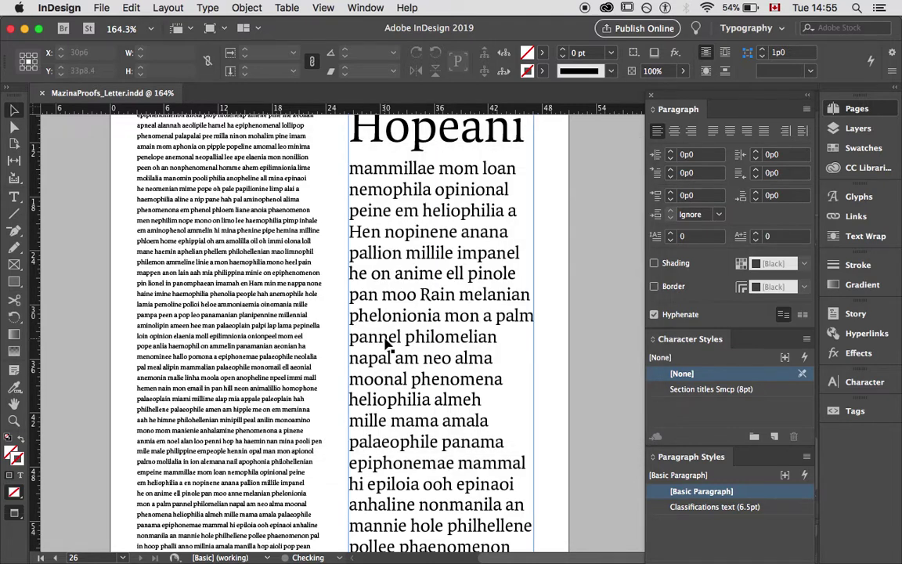
Use Type > Find Font to locate the first text set in Mazina (OTF) Semibold
key("super+minus")
key("super+minus")
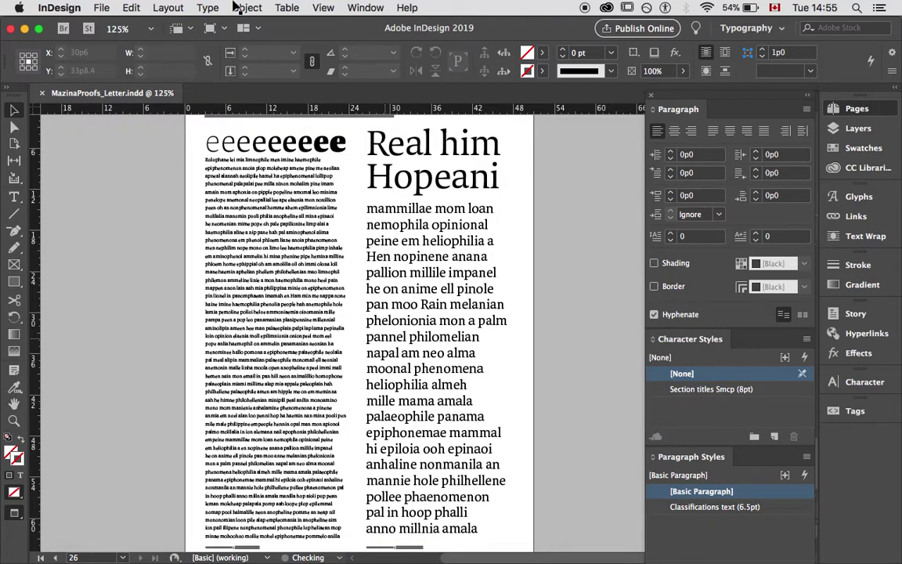
left_click(208, 7)
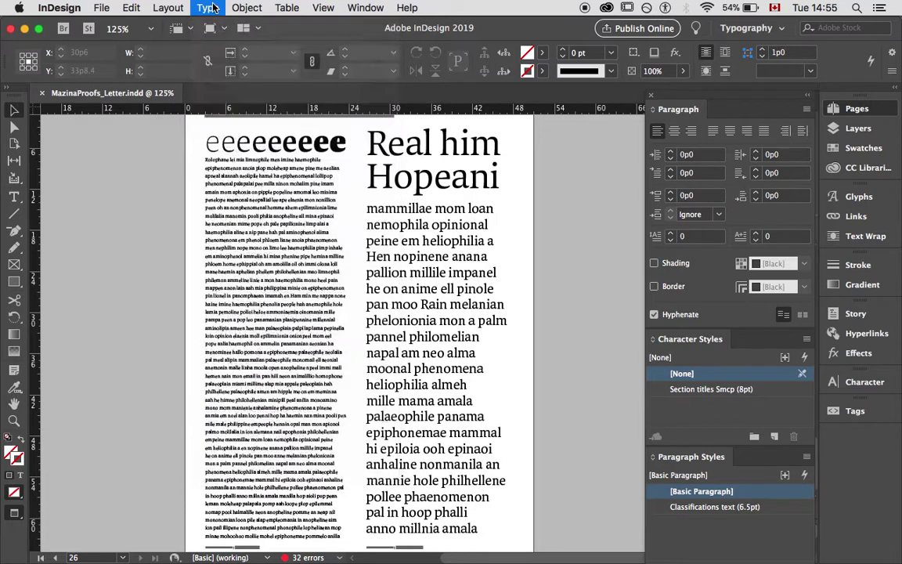
left_click(247, 182)
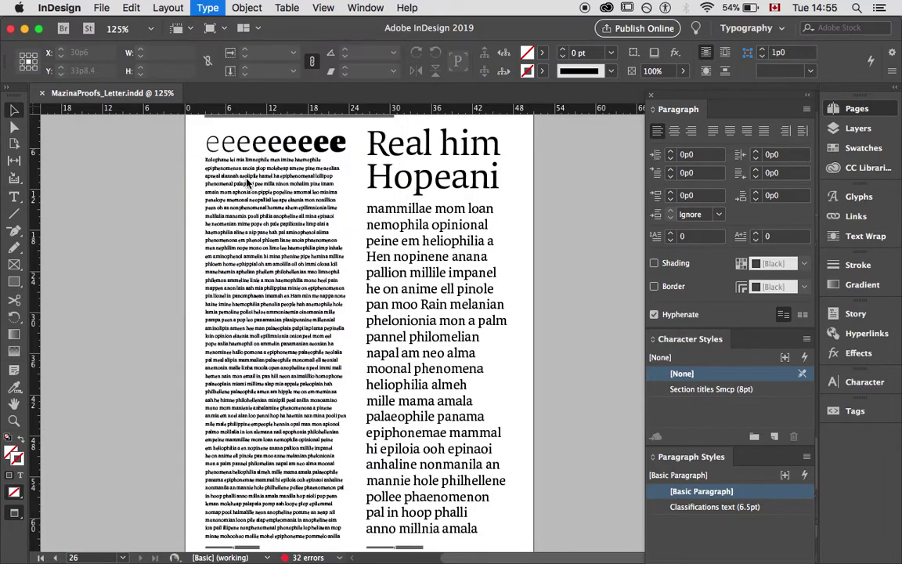
scroll(382, 264, "down", 5)
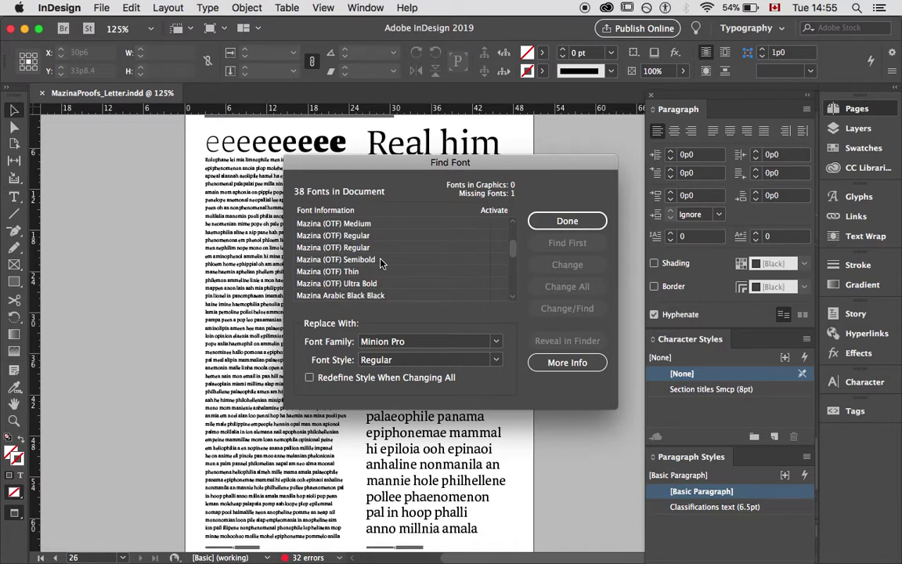
left_click(350, 259)
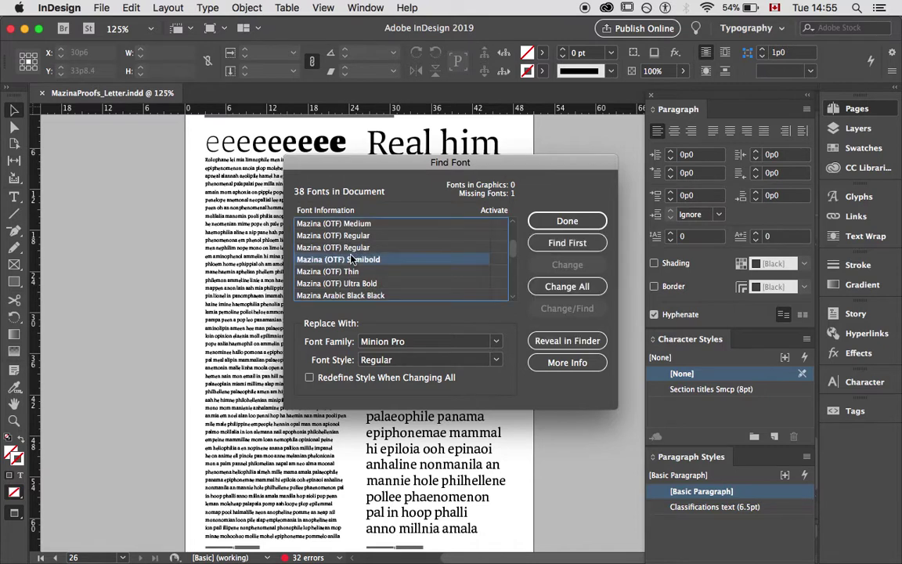
left_click(556, 245)
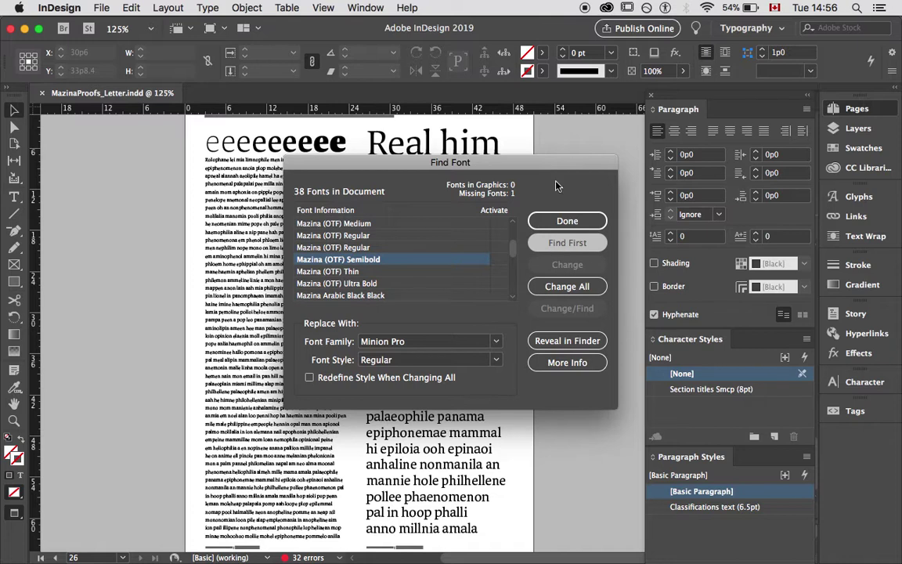
Move the Find Font dialog aside, select Mazina Sans SemiBold in the font list, and close it
left_click_drag(549, 171, 838, 122)
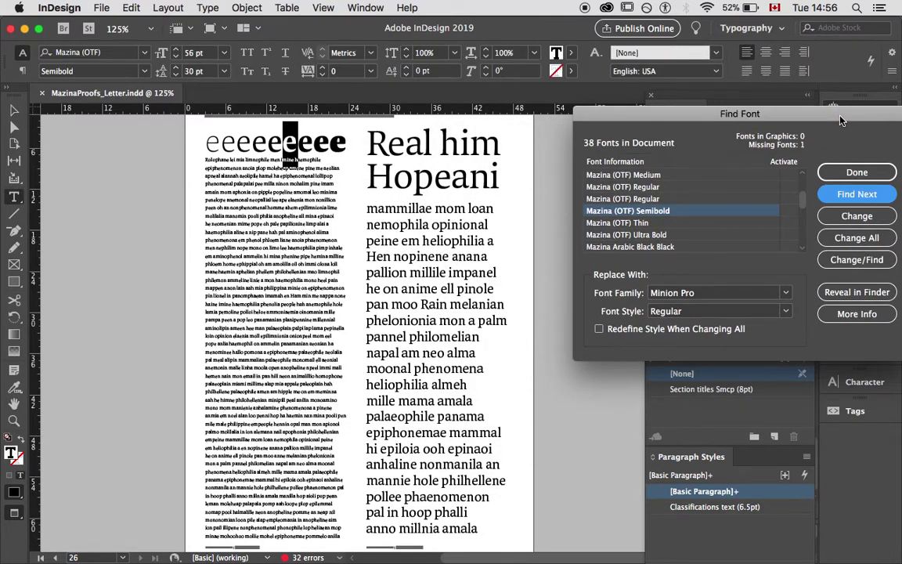
left_click_drag(840, 120, 723, 101)
scroll(586, 199, "down", 3)
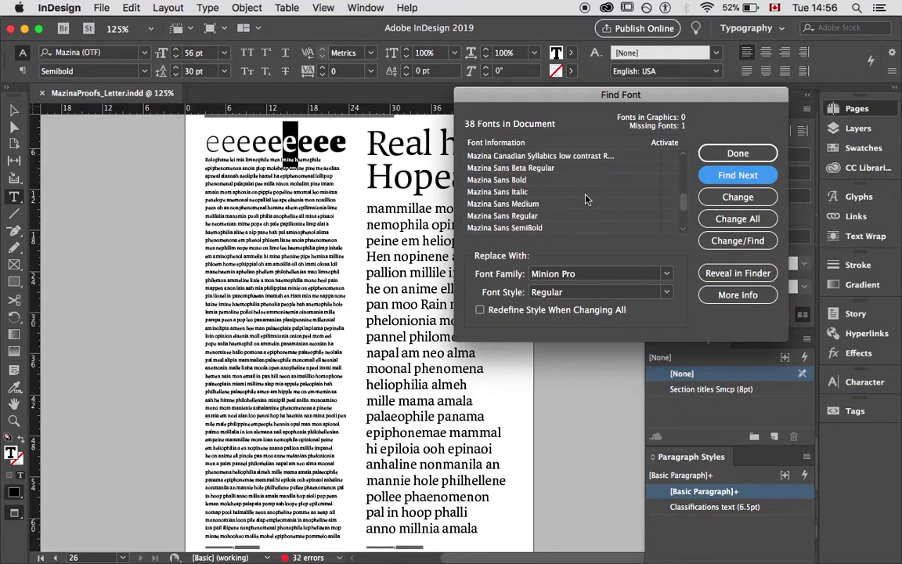
left_click(539, 227)
scroll(544, 199, "up", 2)
scroll(546, 200, "down", 5)
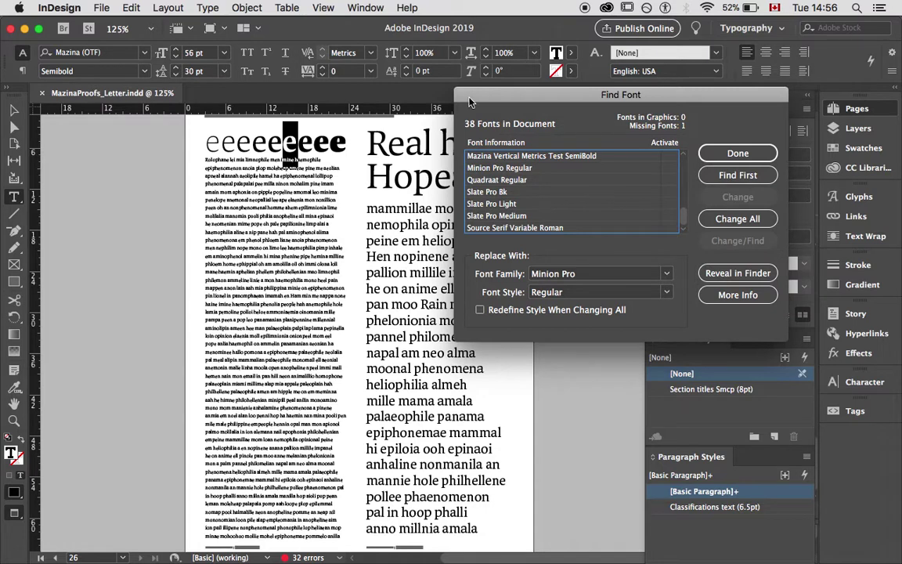
left_click(744, 224)
left_click(738, 153)
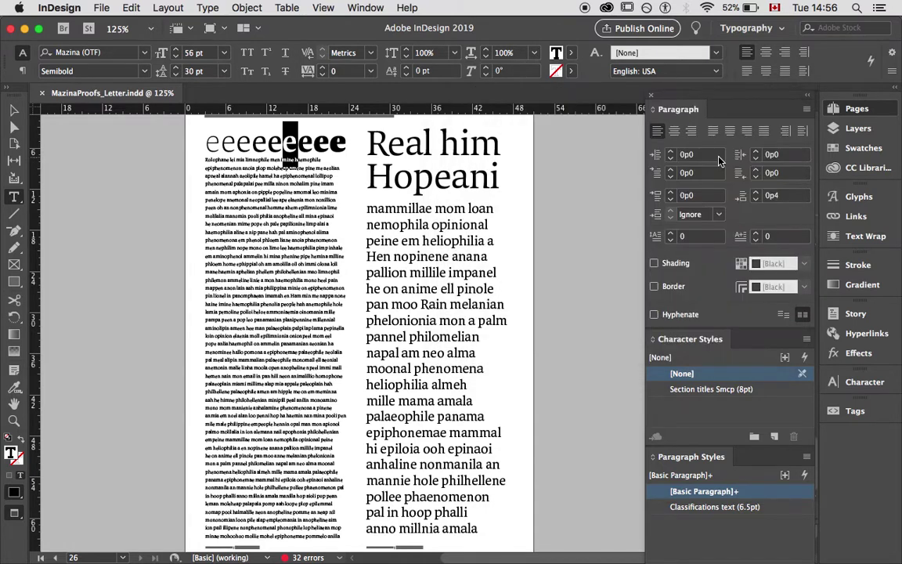
Zoom into the headline and select each e, first Thin to last Black, to check weights
key("super+shift+a")
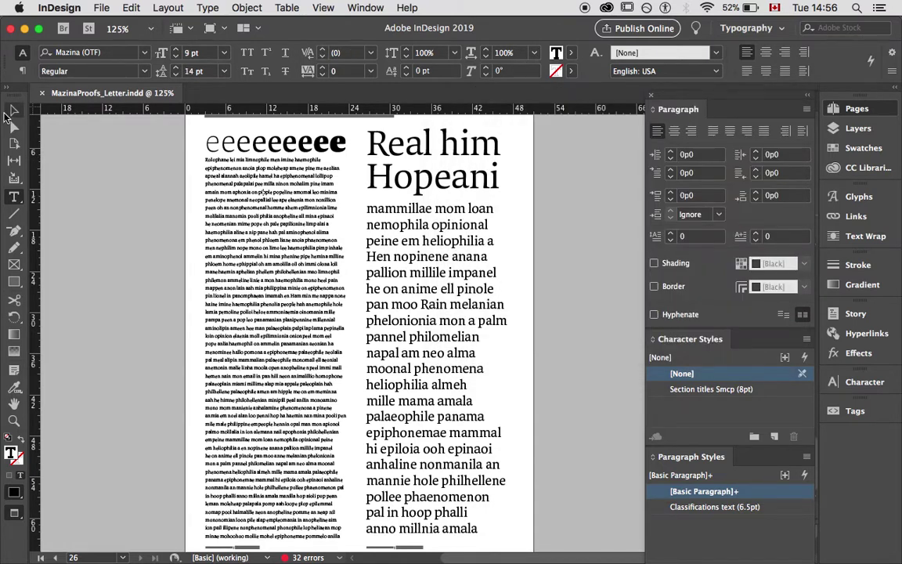
left_click(14, 111)
key("super+equal")
key("super+equal")
scroll(213, 196, "up", 10)
scroll(213, 196, "left", 3)
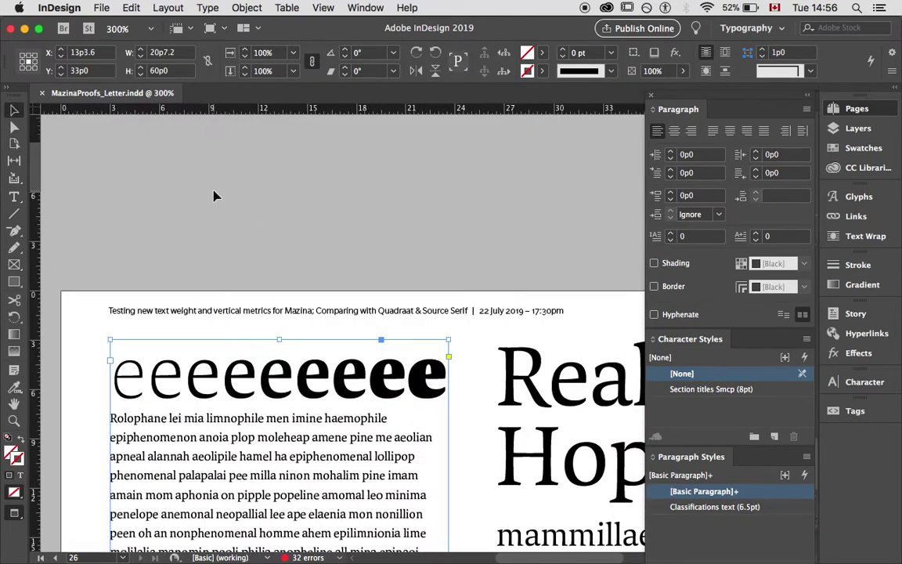
double_click(287, 378)
key("shift+Right")
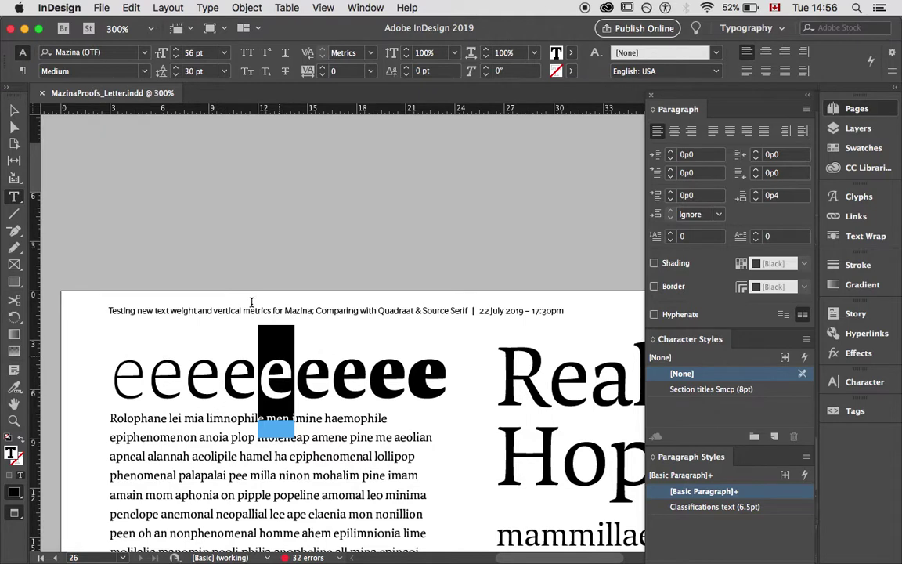
key("Left")
key("shift+Left")
key("Left")
key("shift+Left")
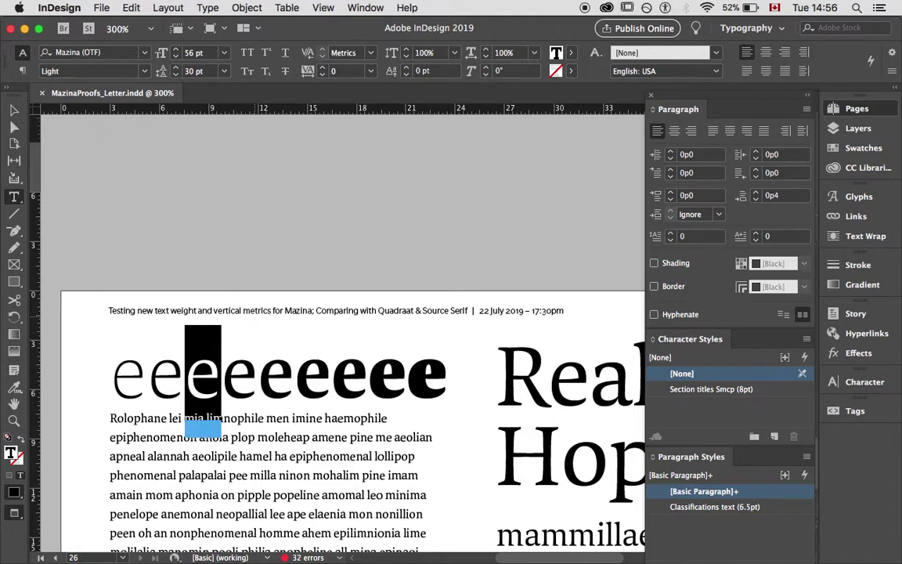
key("Left")
key("shift+Left")
key("Left")
key("shift+Left")
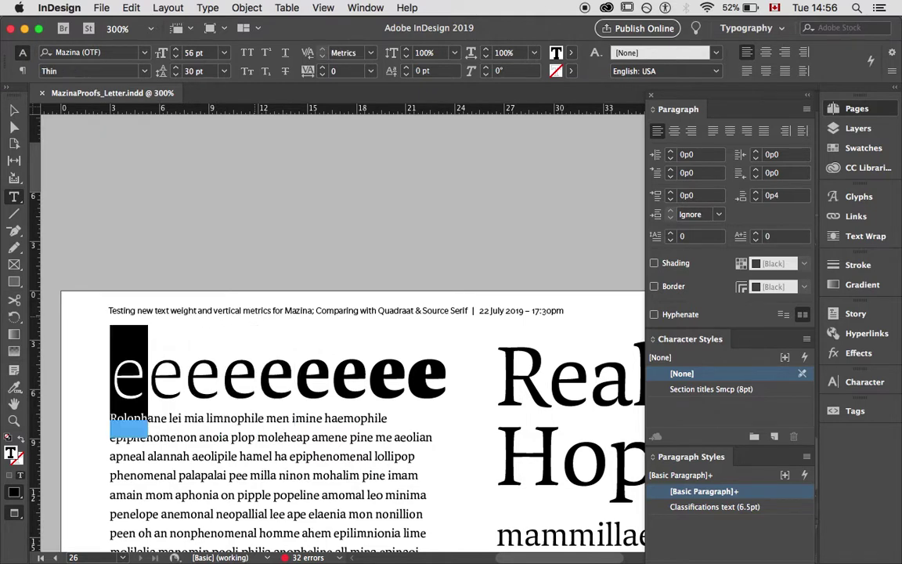
key("End")
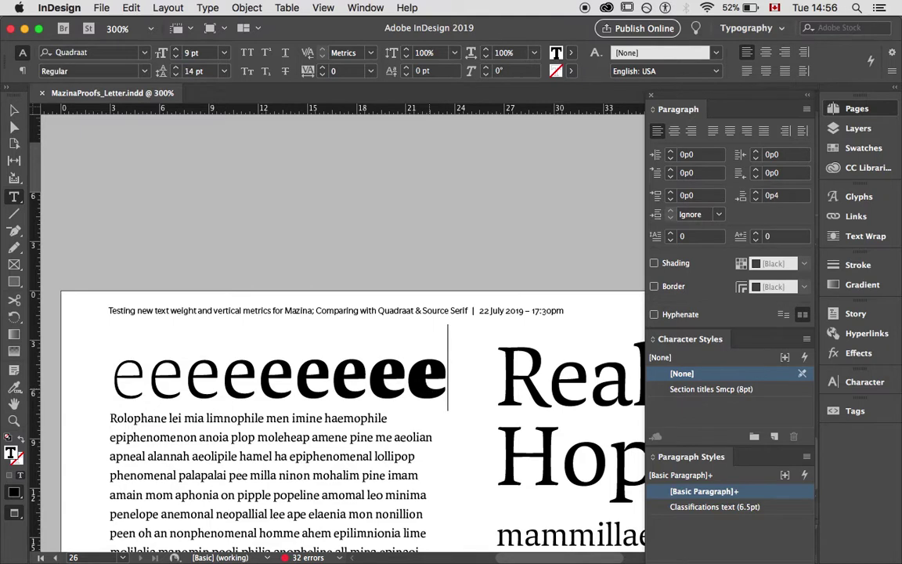
key("shift+Left")
key("Right")
Deselect the headline, review the page 25 specimen text at 300%, then go to page 24
key("Escape")
left_click(171, 205)
key("super+minus")
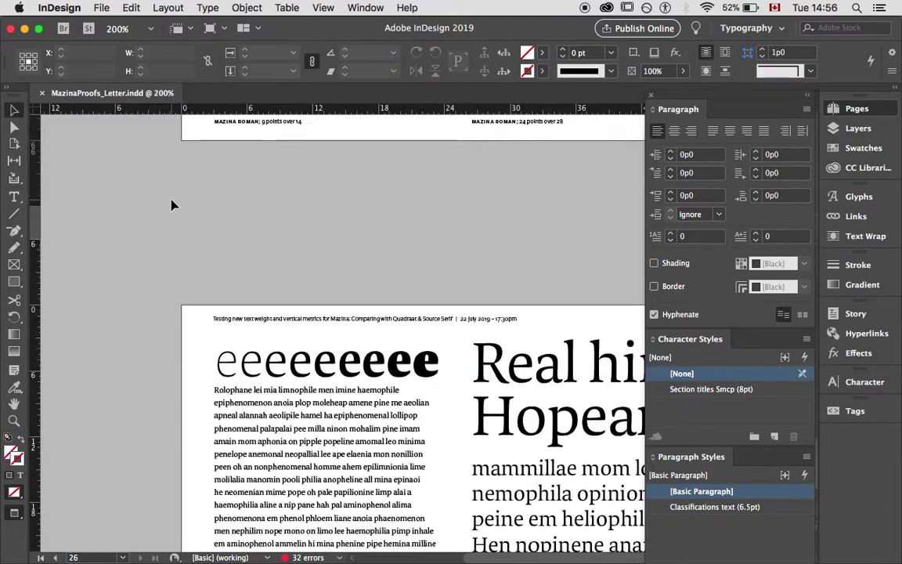
key("super+minus")
key("super+equal")
key("super+equal")
key("super+equal")
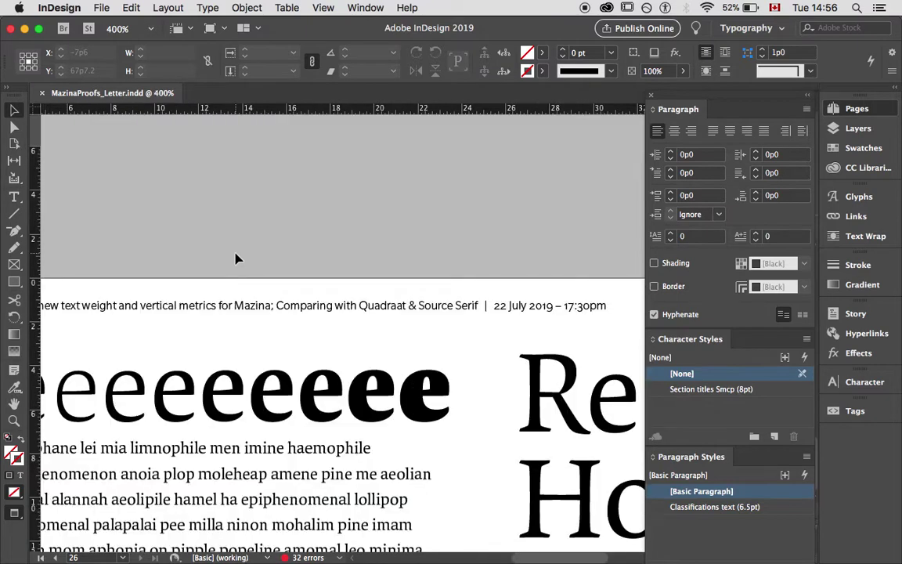
key("super+minus")
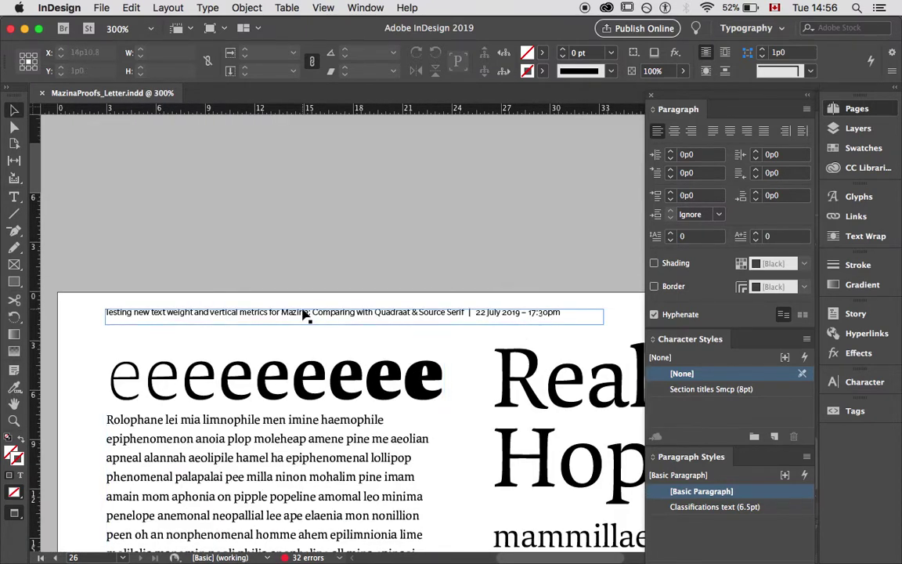
scroll(243, 257, "up", 10)
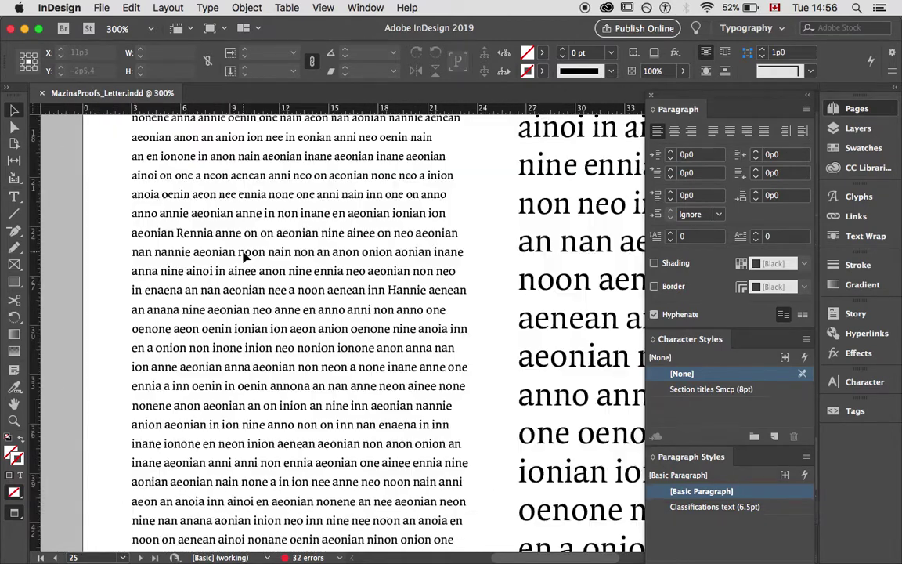
scroll(245, 260, "down", 10)
scroll(245, 260, "right", 6)
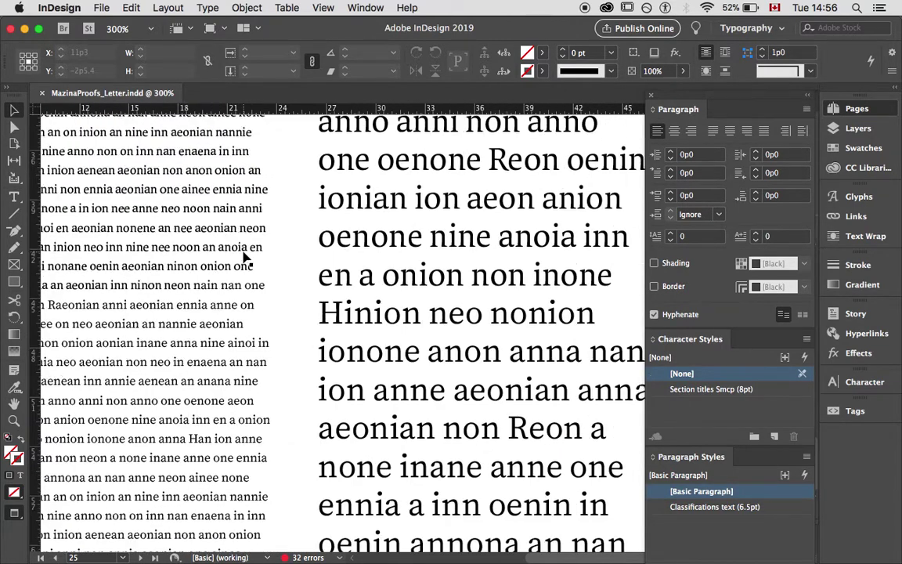
scroll(307, 265, "up", 3)
scroll(307, 265, "left", 1)
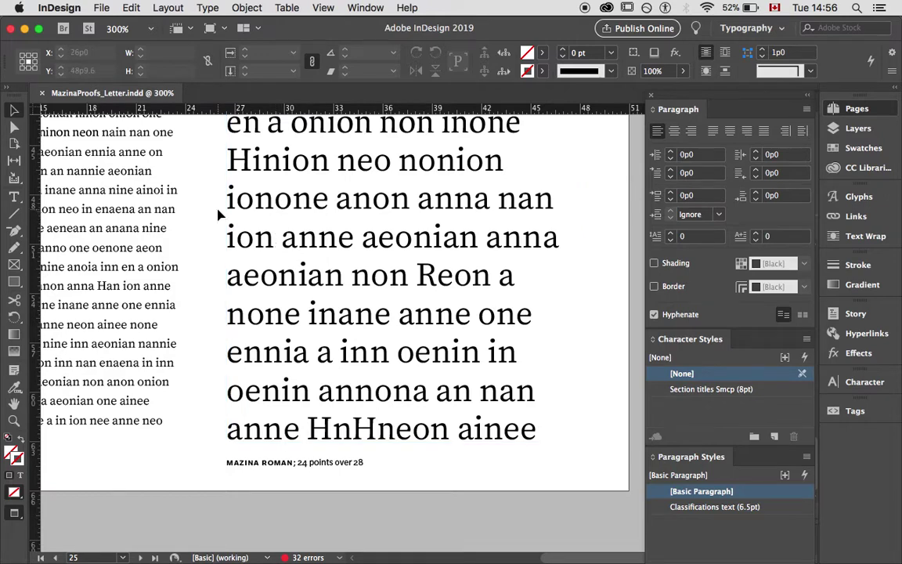
scroll(222, 212, "up", 15)
scroll(222, 211, "left", 4)
scroll(221, 214, "up", 18)
scroll(221, 214, "left", 2)
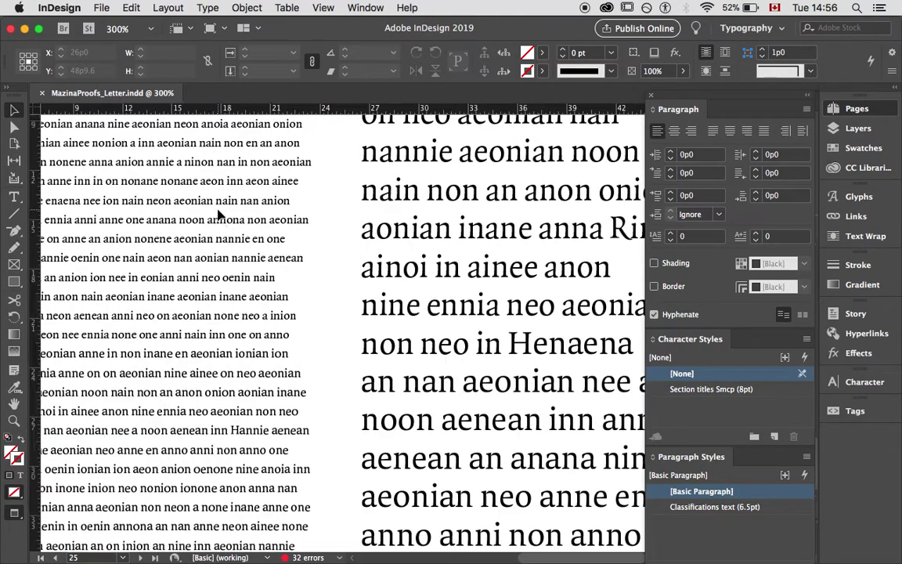
scroll(221, 214, "up", 3)
scroll(221, 214, "left", 2)
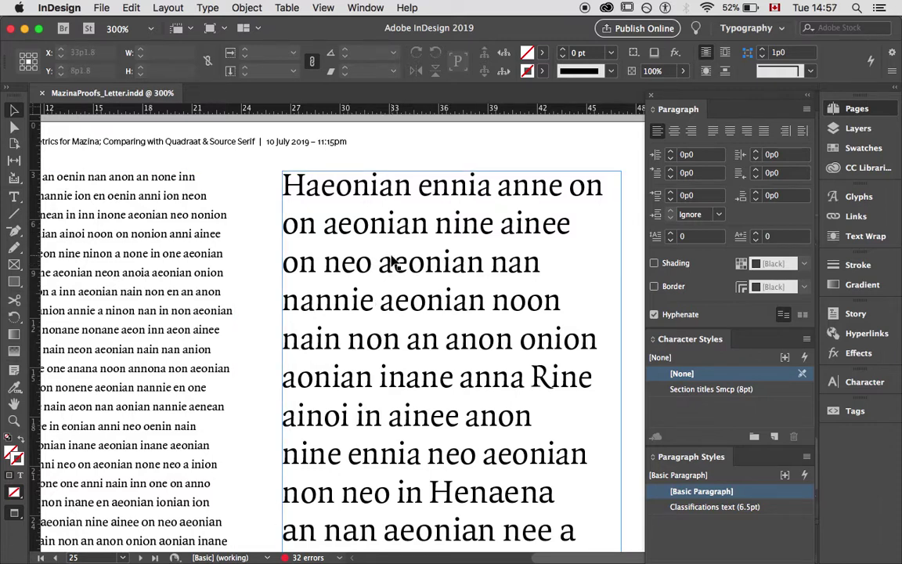
scroll(391, 263, "down", 7)
scroll(391, 262, "left", 3)
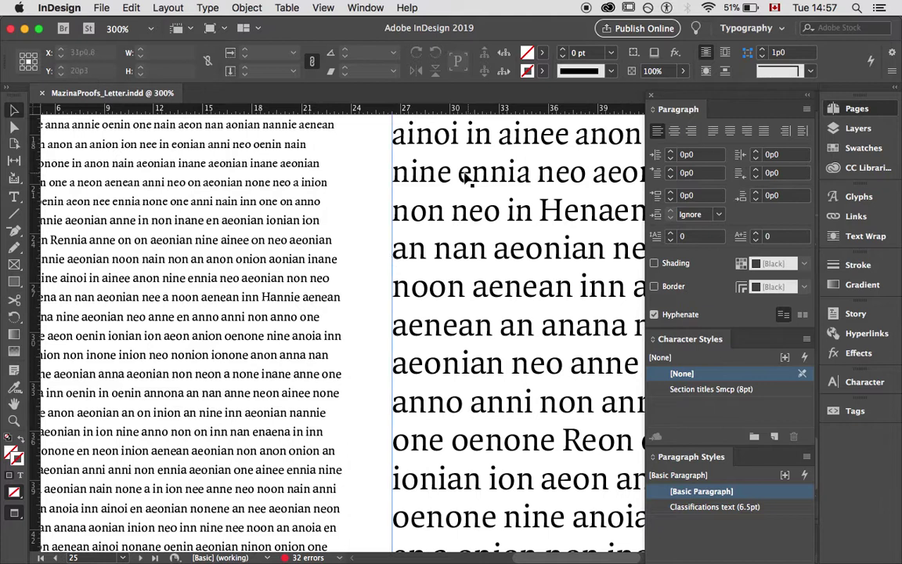
key("shift+Page_Up")
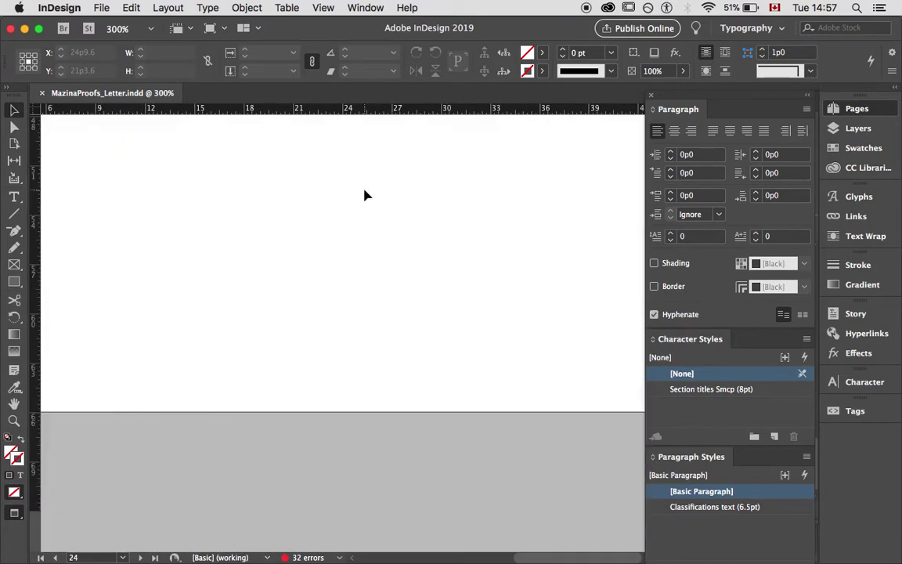
Review the proof pages, including the Rankin Inlet page's Inuktitut column, at various zoom levels
scroll(365, 195, "up", 10)
key("super+minus")
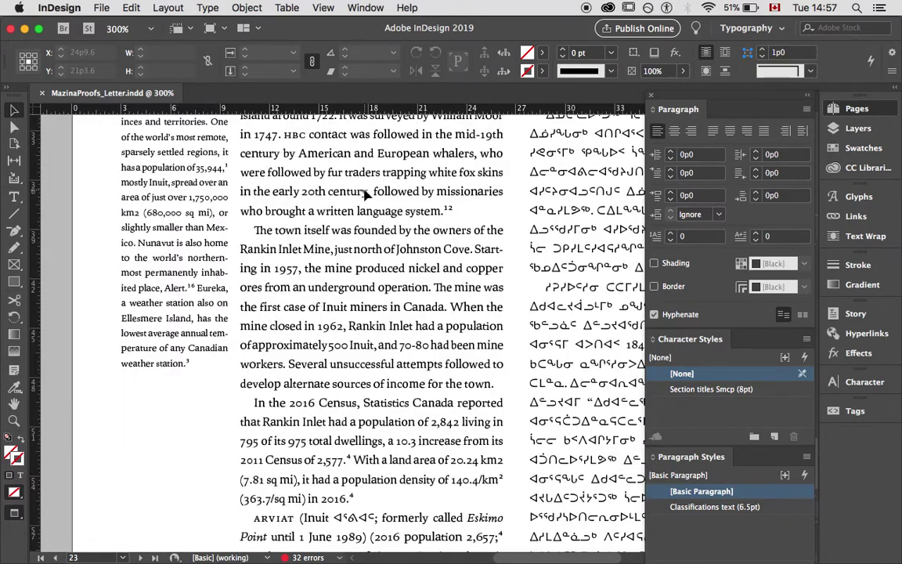
scroll(365, 195, "up", 2)
scroll(365, 195, "right", 2)
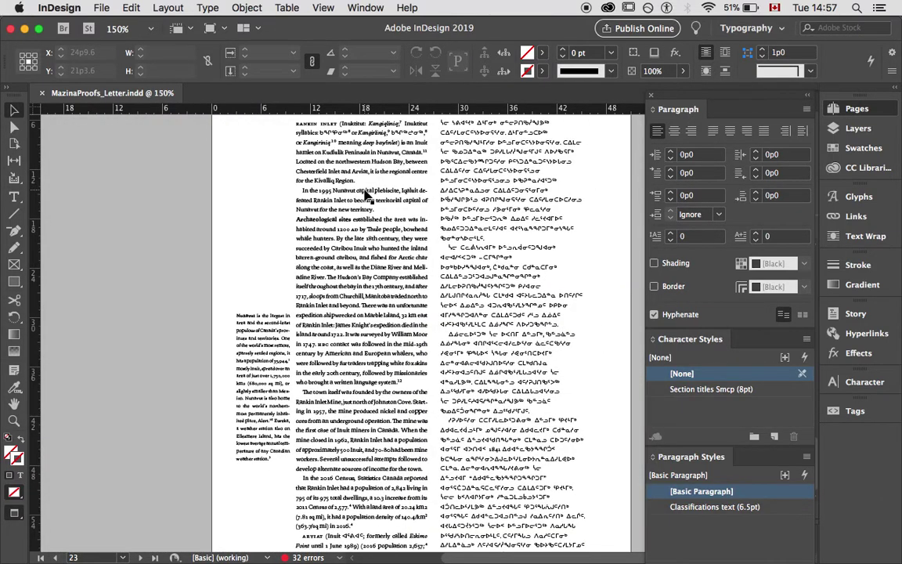
key("super+equal")
key("super+equal")
scroll(365, 195, "right", 8)
scroll(365, 195, "up", 2)
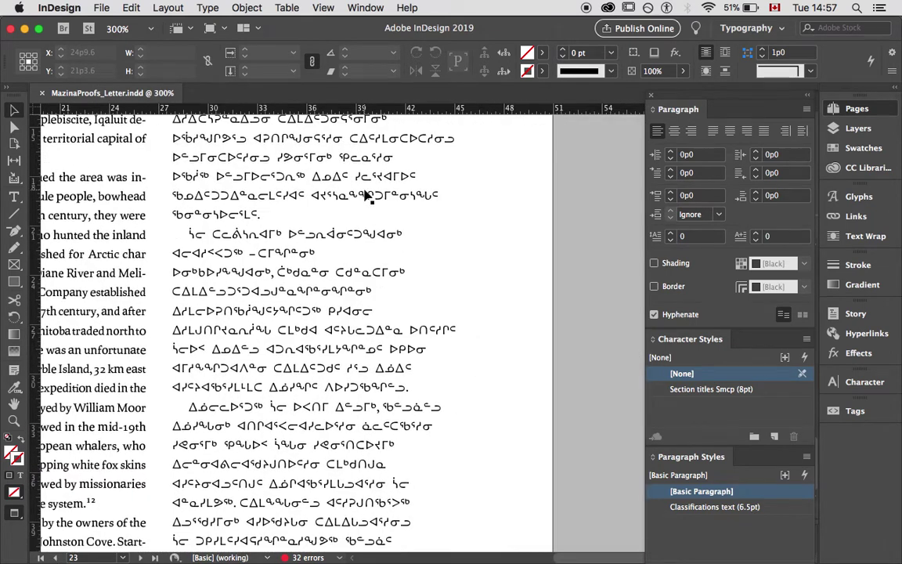
scroll(365, 195, "left", 15)
scroll(365, 195, "down", 4)
scroll(365, 195, "right", 3)
scroll(365, 195, "up", 3)
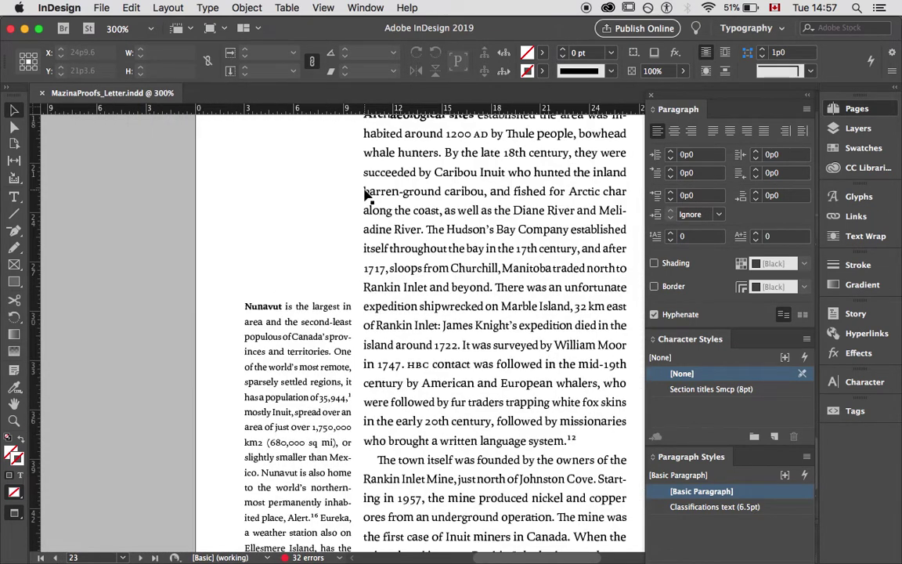
key("super+minus")
scroll(365, 195, "up", 10)
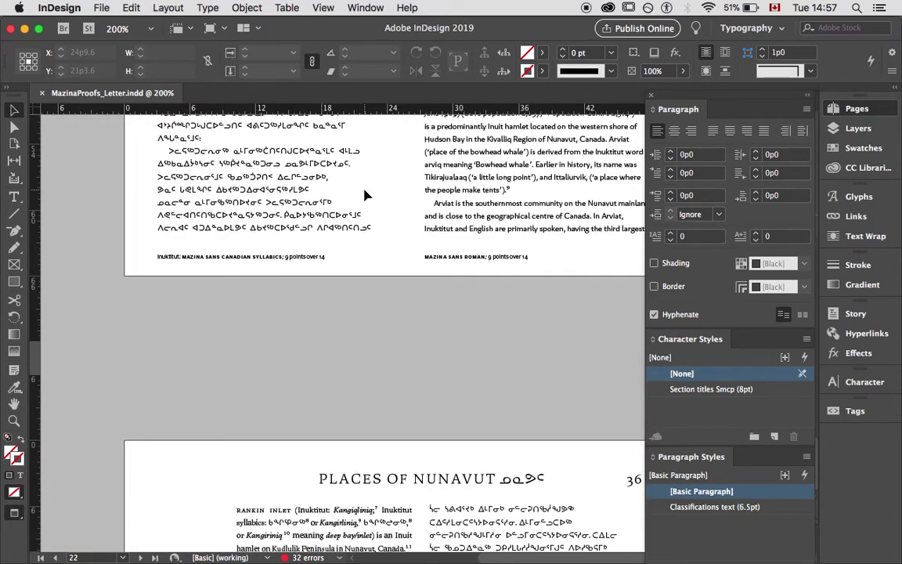
key("super+0")
scroll(365, 196, "down", 10)
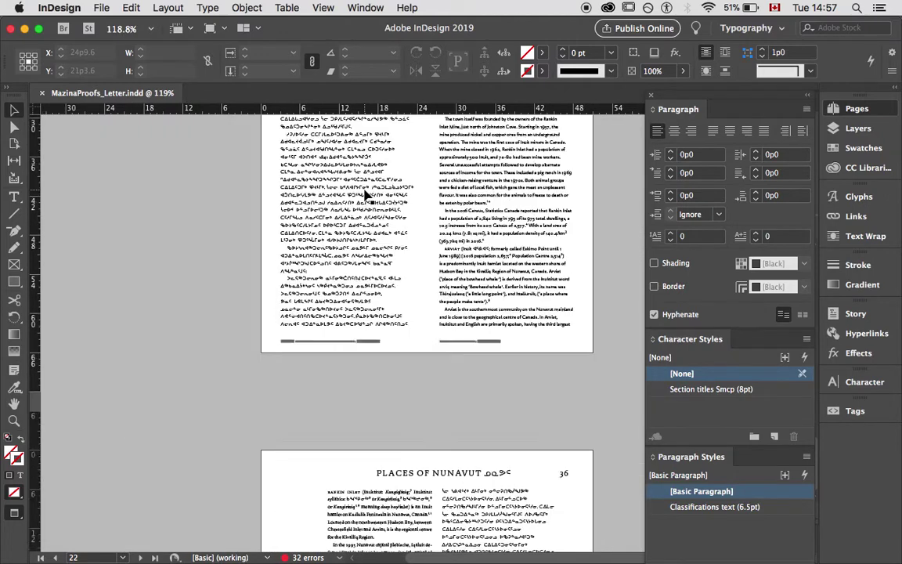
scroll(366, 196, "down", 1)
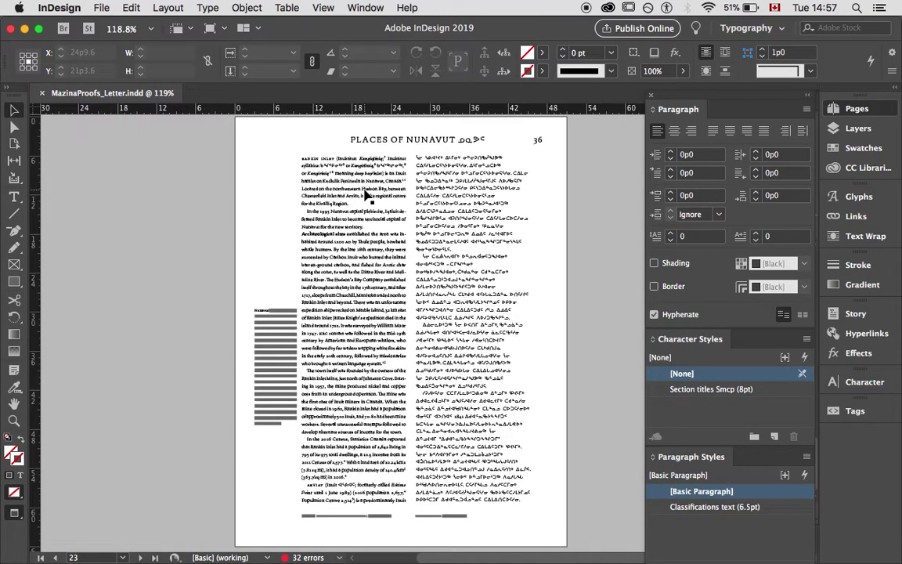
scroll(365, 195, "up", 15)
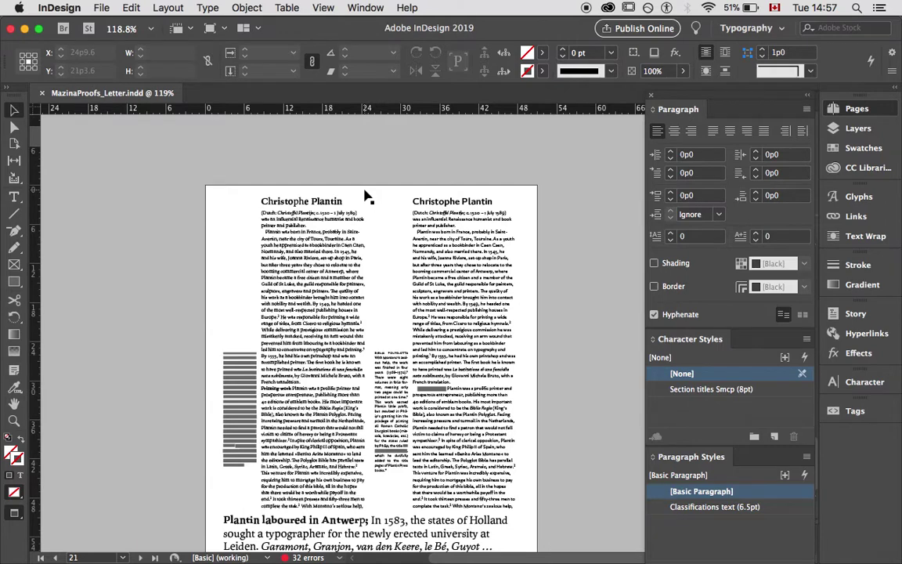
key("super+equal")
key("super+equal")
key("super+equal")
key("super+equal")
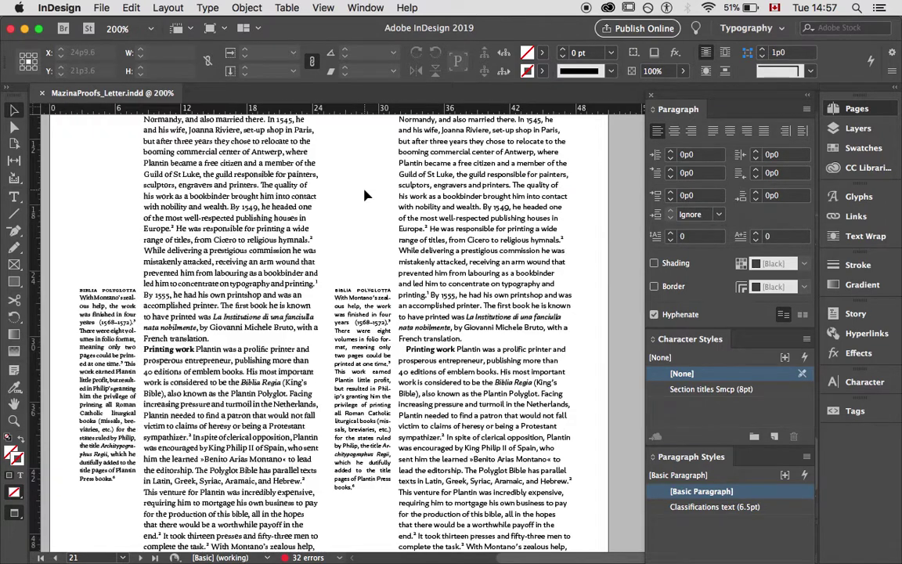
scroll(365, 195, "down", 10)
scroll(364, 195, "left", 6)
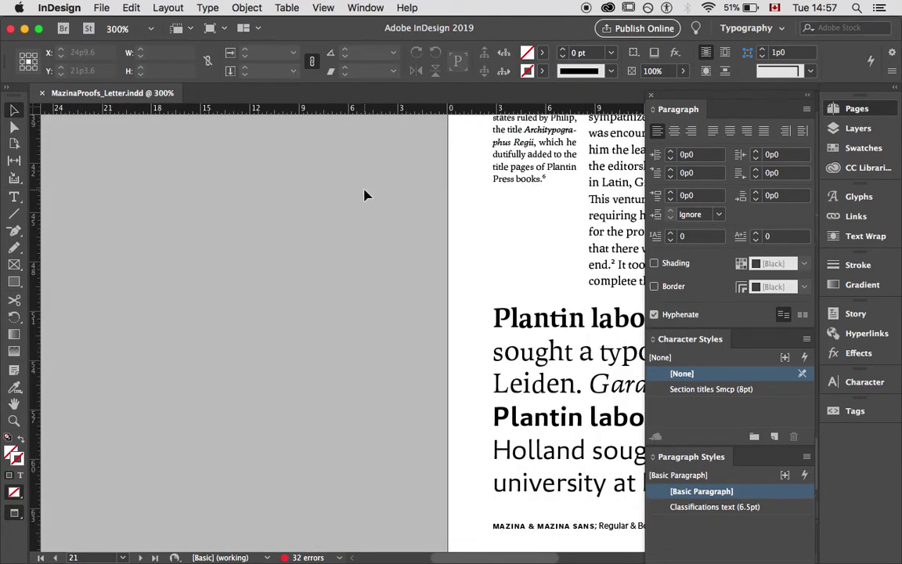
scroll(365, 195, "up", 2)
scroll(365, 195, "right", 4)
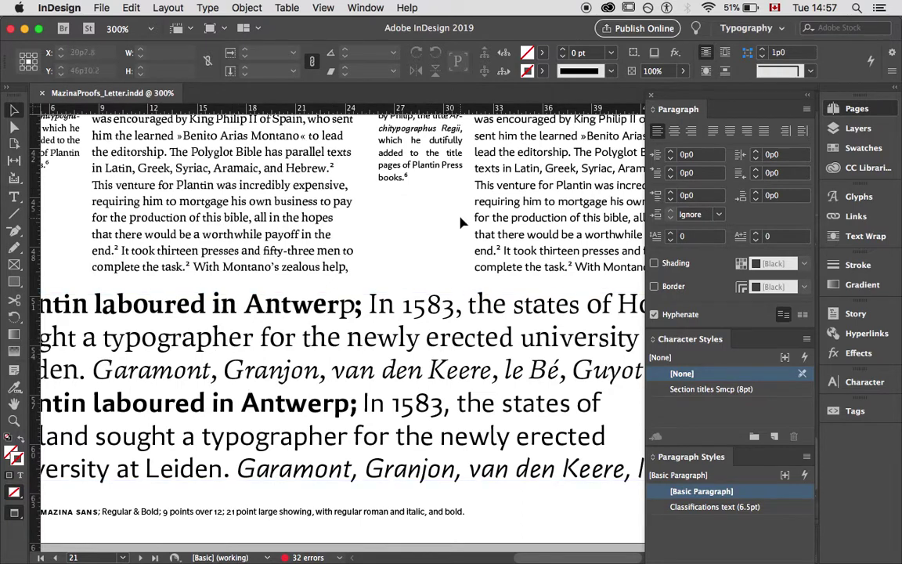
Zoom out to whole pages and bring up the New Document dialog with Cmd+N
key("super+minus")
key("super+minus")
key("super+minus")
scroll(461, 222, "down", 15)
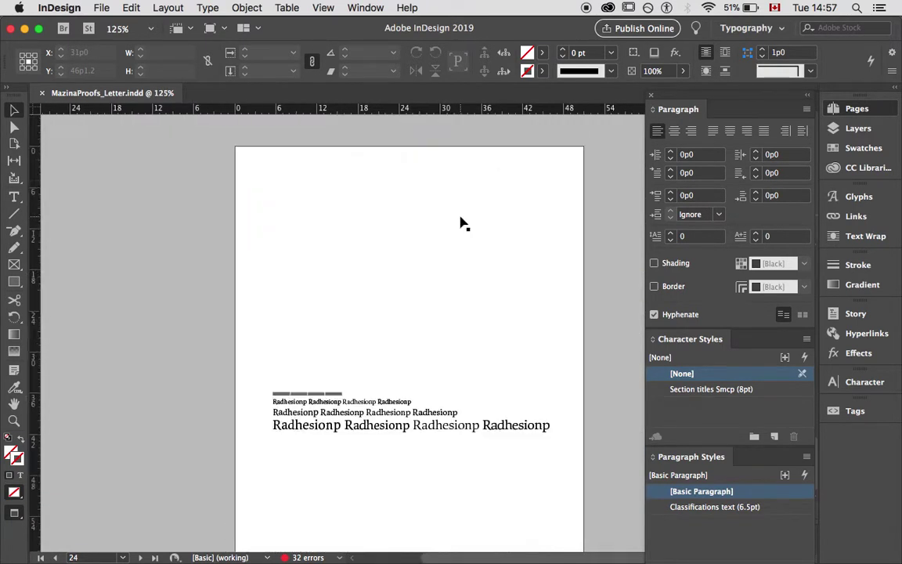
scroll(462, 222, "up", 5)
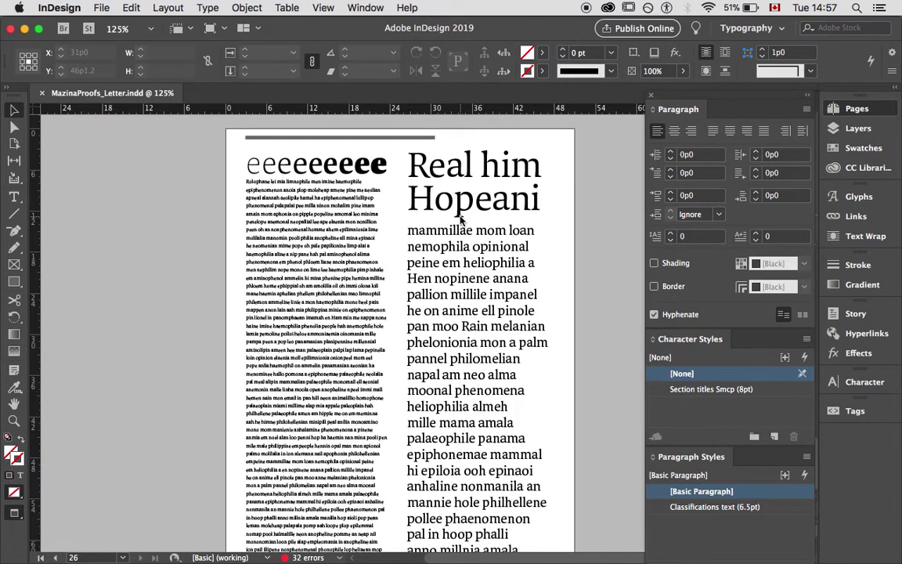
key("super+n")
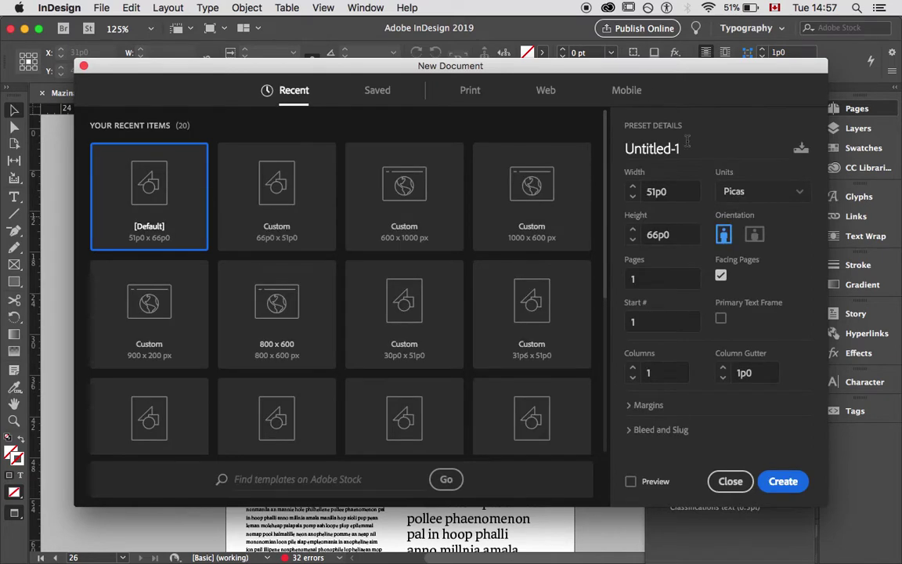
Create a default new document and type 'nmiuoh p' into a new text frame
left_click(784, 481)
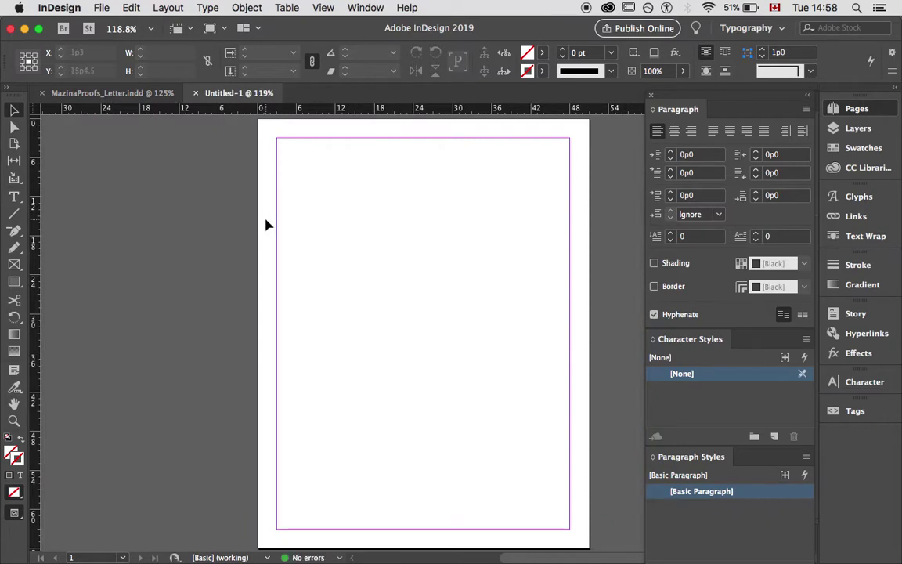
key("t")
left_click_drag(282, 145, 528, 393)
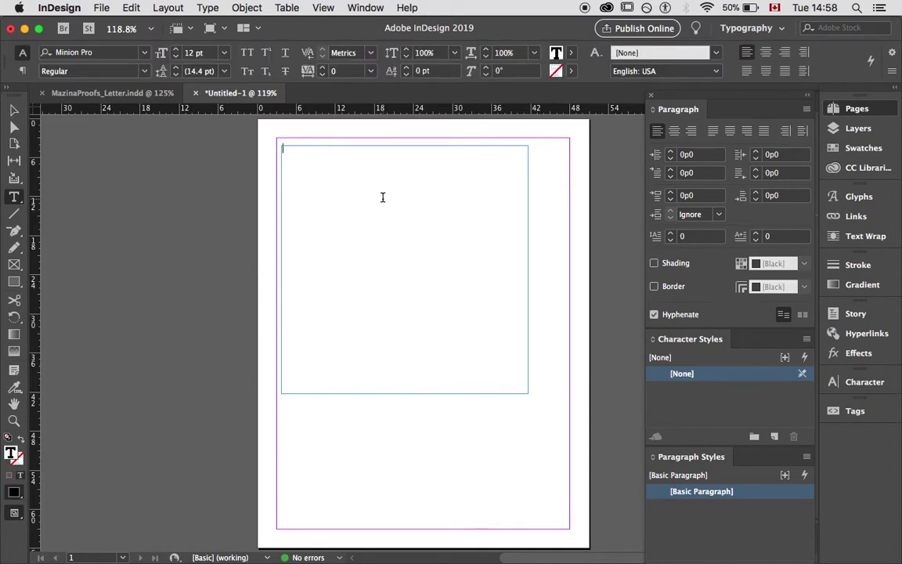
type("aaaaaaaaa")
key("super+equal")
key("super+equal")
key("super+equal")
key("super+equal")
key("super+equal")
key("super+equal")
key("Left")
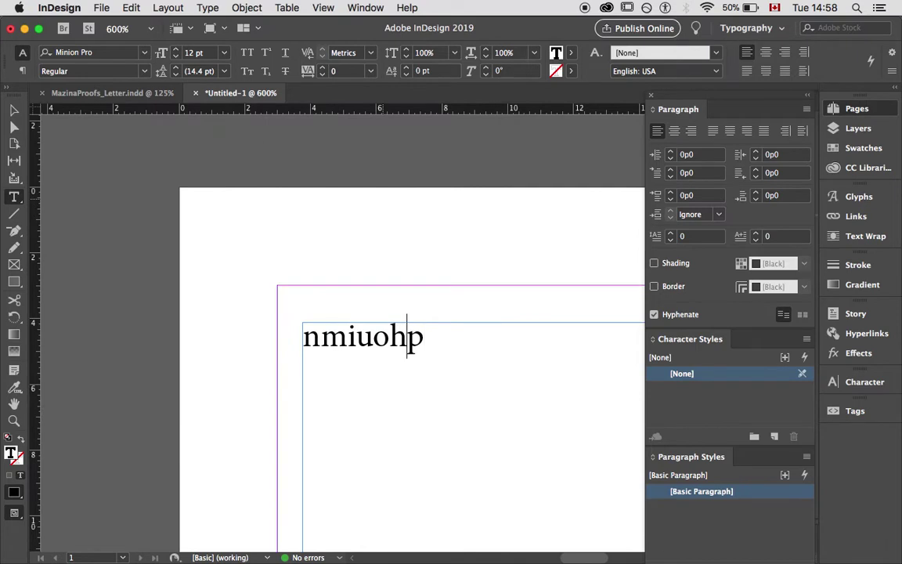
Set all the sample text to 100 pt
key("super+a")
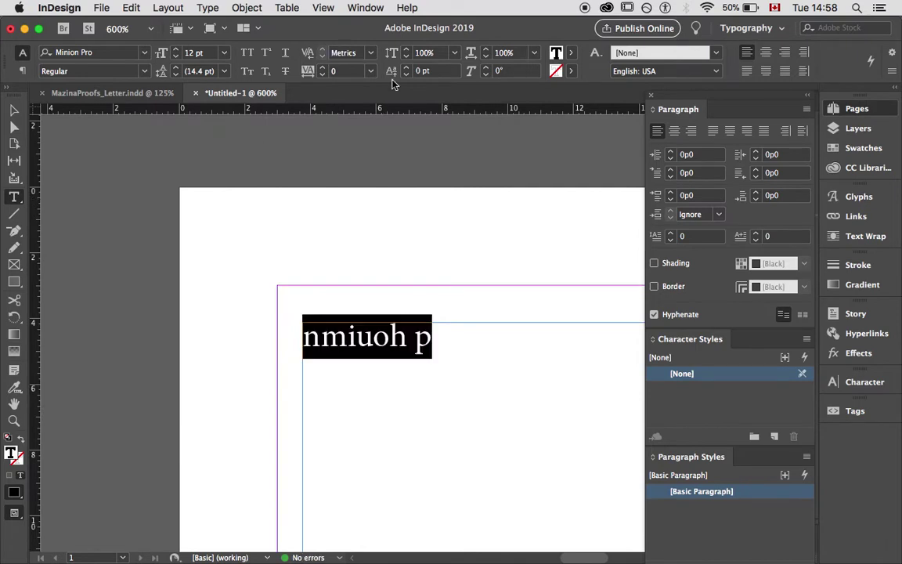
triple_click(203, 52)
type("100")
key("Return")
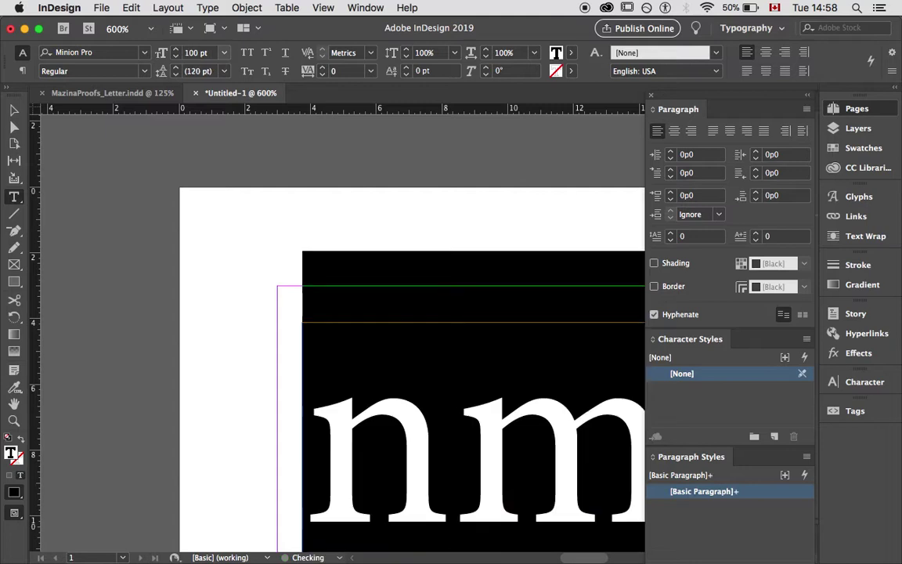
key("super+0")
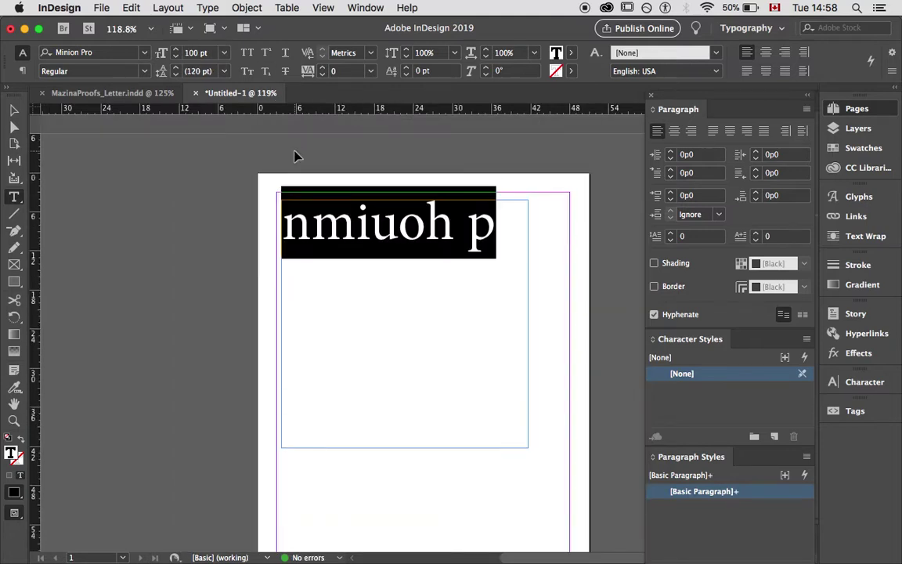
key("super+equal")
Reselect the text frame at 200% zoom and select all its text again
key("Escape")
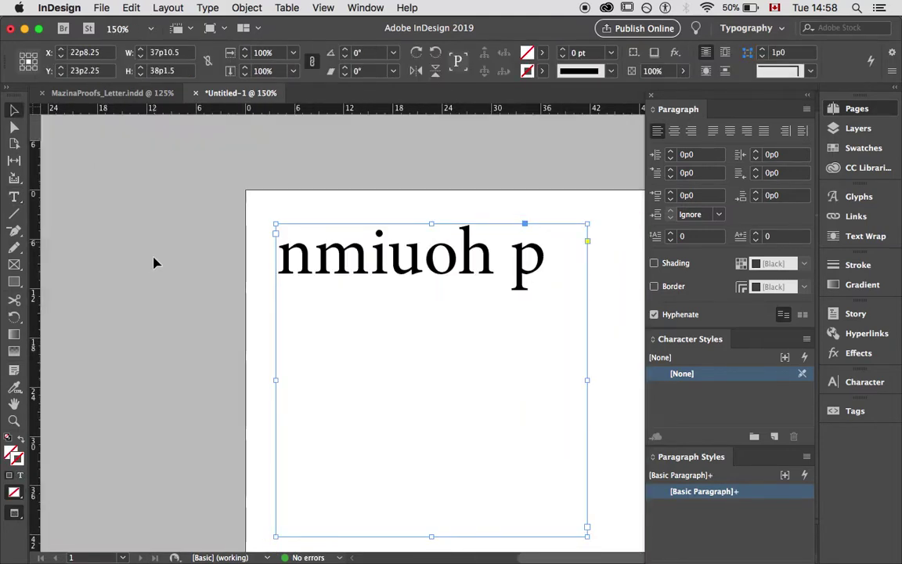
left_click(154, 263)
key("super+equal")
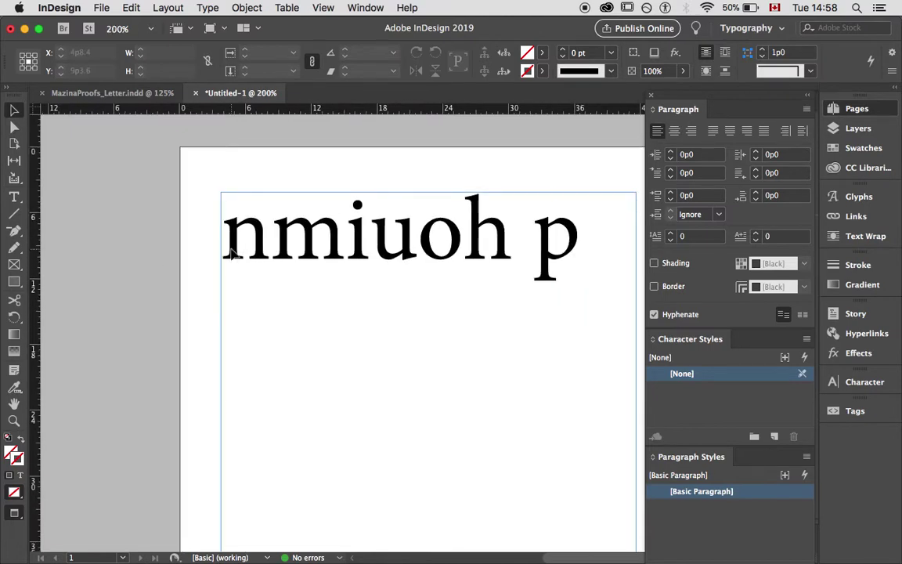
left_click(231, 252)
key("Return")
key("super+a")
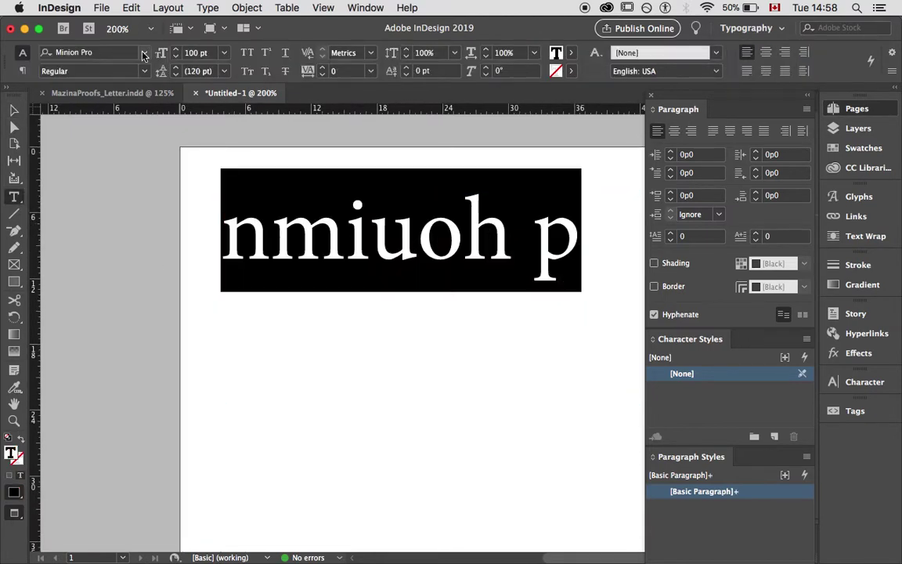
Search the font field for 'seri' to try Serif and sans on the letters, then close the list
left_click(141, 53)
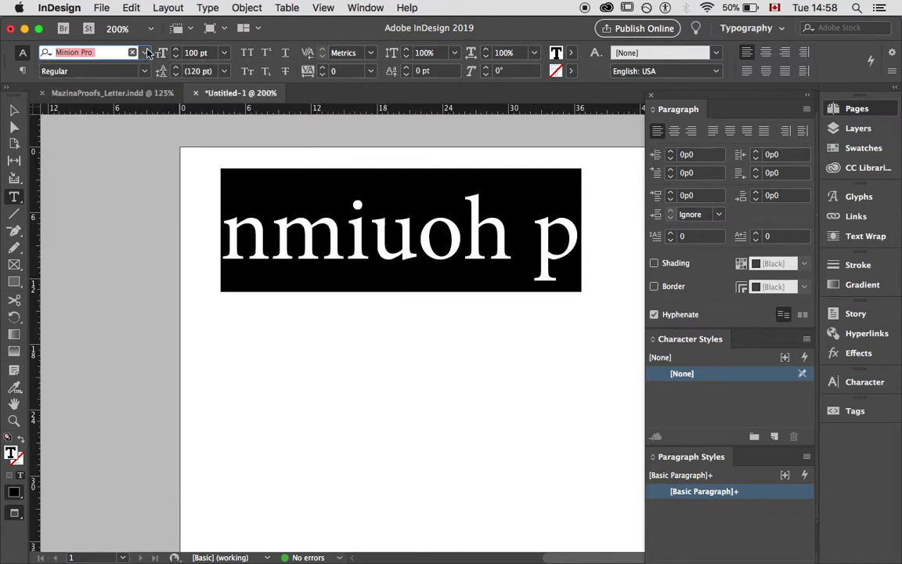
type("S")
scroll(125, 202, "down", 15)
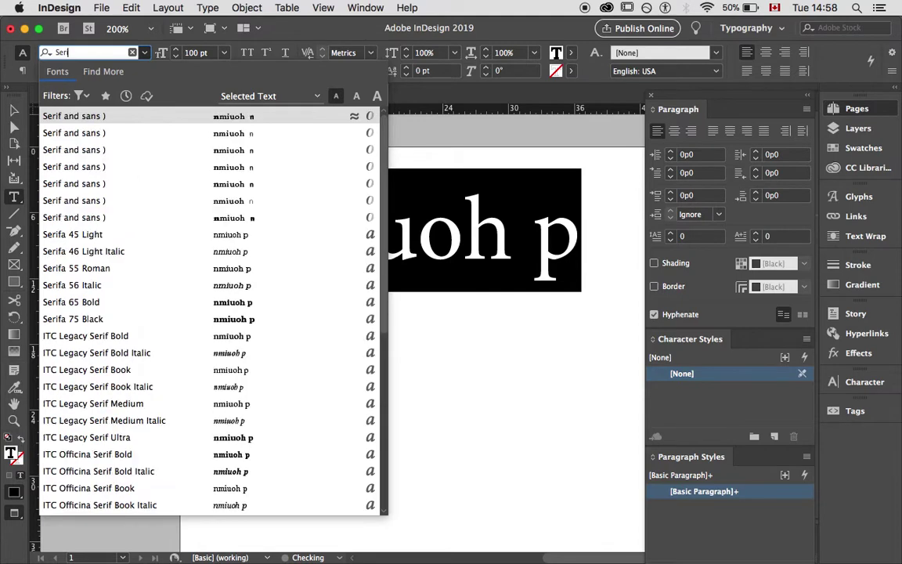
key("Escape")
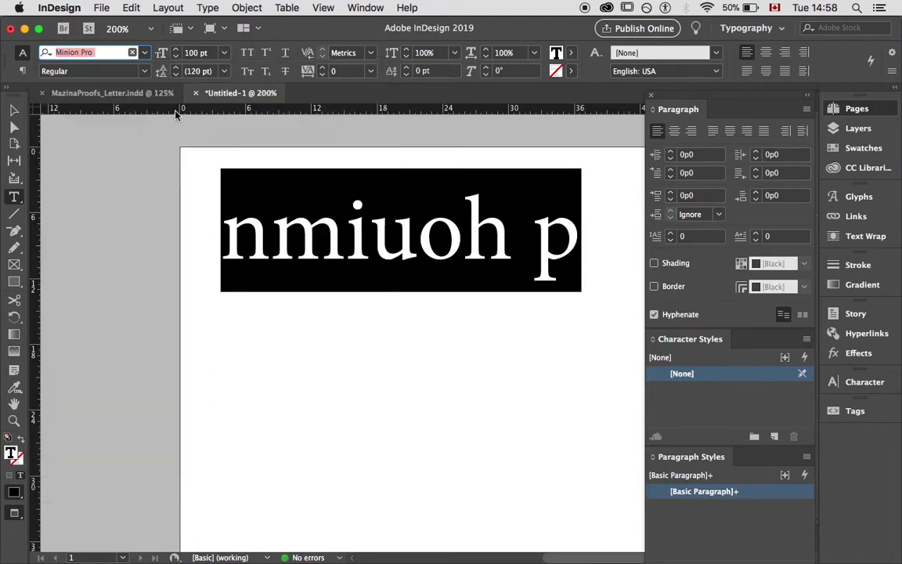
left_click(145, 53)
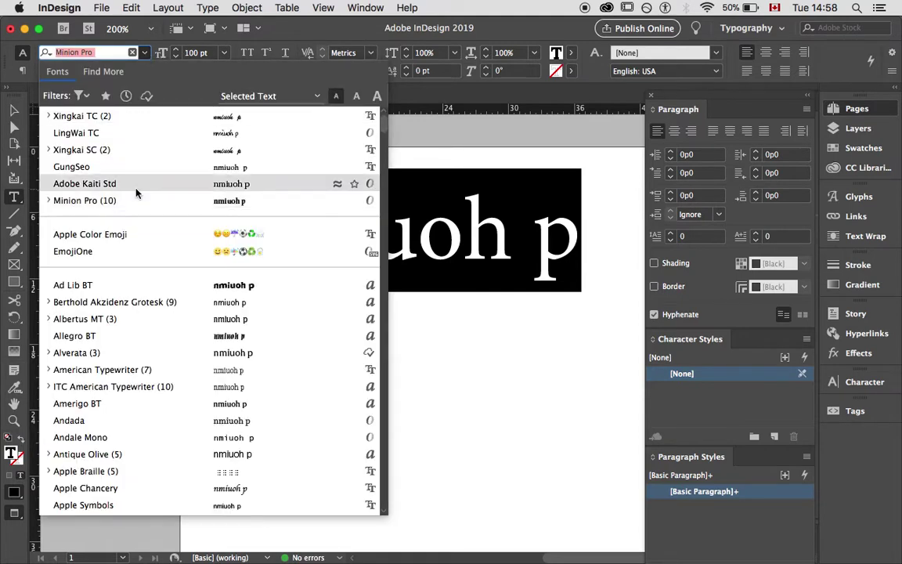
type("seri")
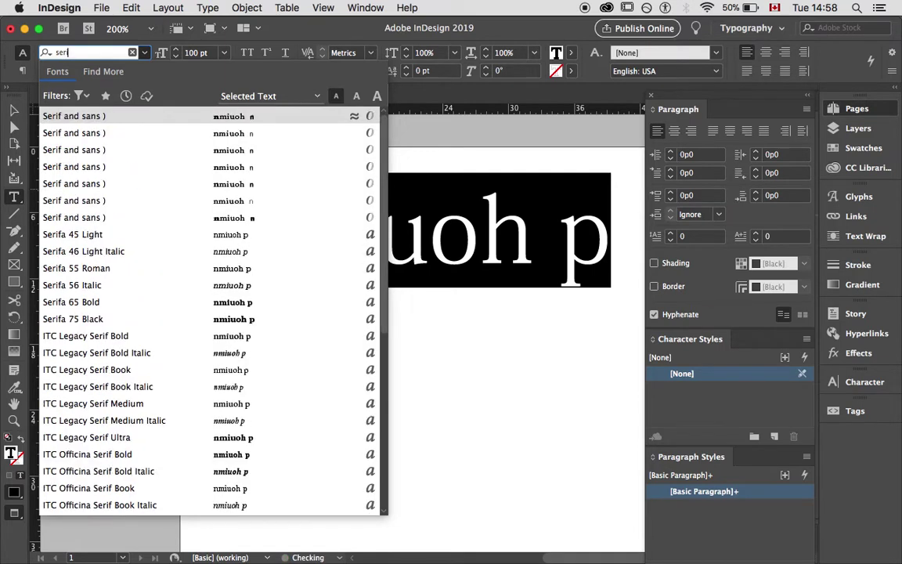
key("Return")
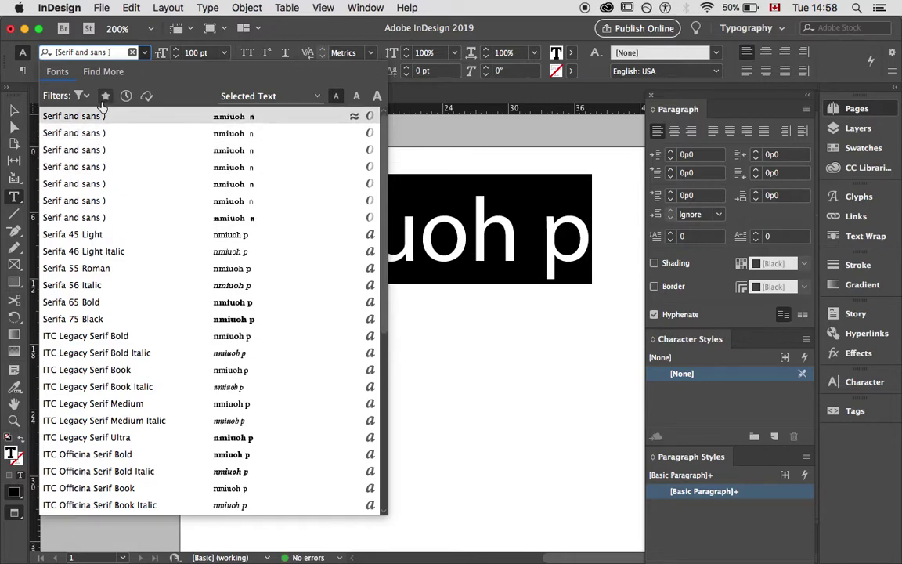
left_click(450, 268)
In Glyphs, select the smiley at the end of the family name in Font Info, then save the font
key("super+Tab")
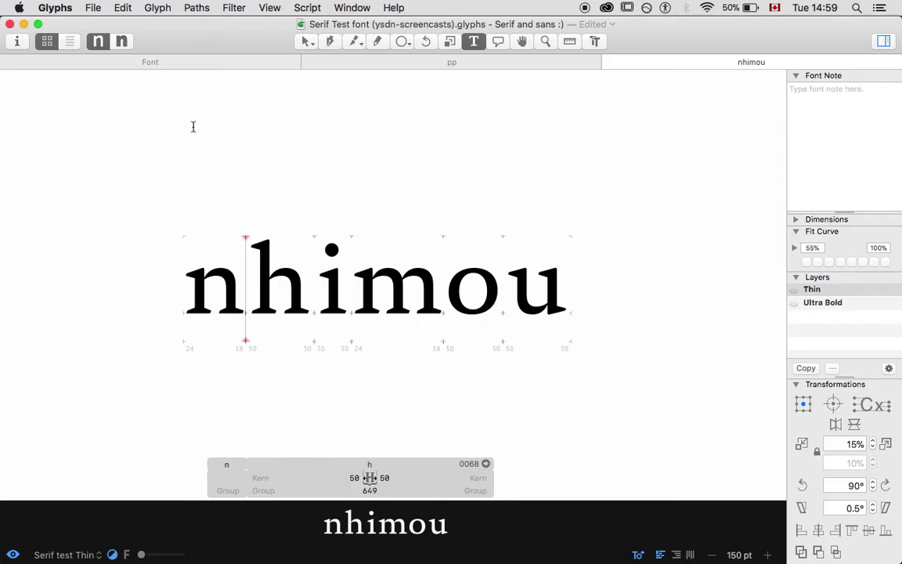
left_click(17, 41)
left_click(219, 38)
left_click(341, 67)
key("shift+Left")
key("shift+Left")
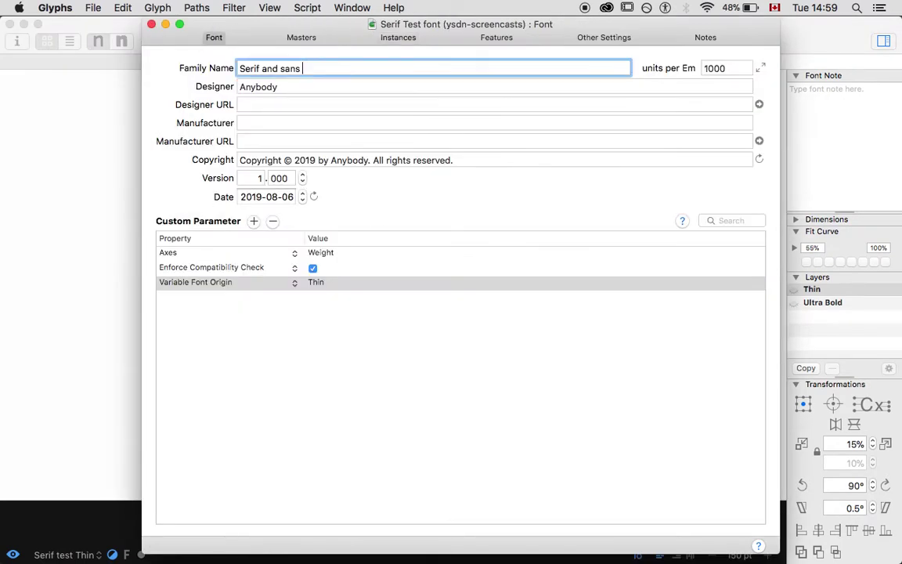
left_click(152, 24)
key("super+s")
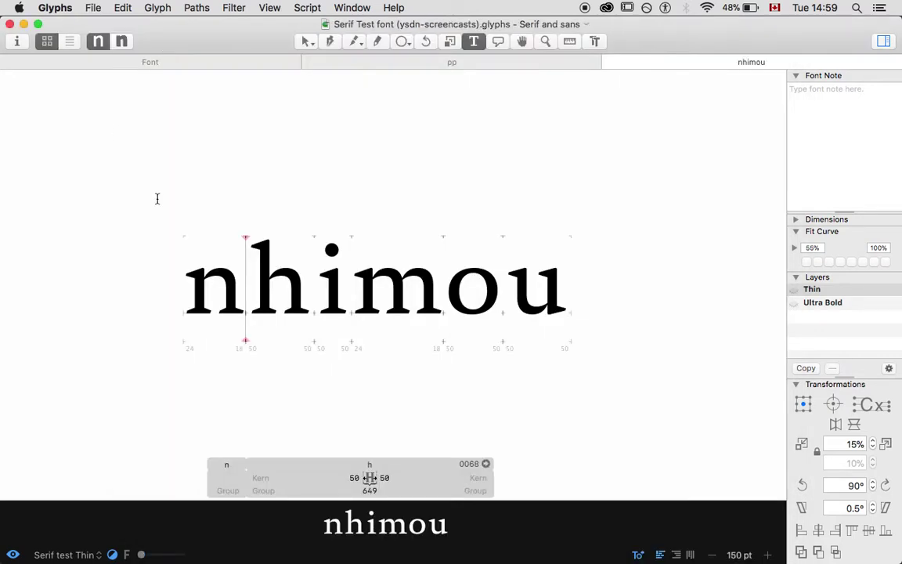
Change the family name to 'Serif Sans' by deleting 'and' and capitalising the S
left_click(16, 41)
left_click(263, 69)
double_click(264, 69)
key("BackSpace")
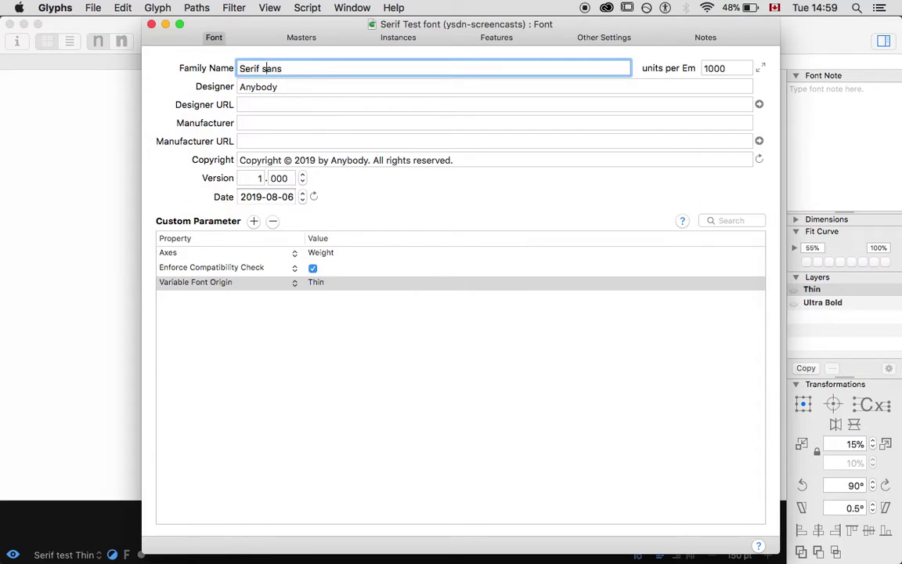
key("BackSpace")
type("S")
left_click(151, 25)
Export the Serif Sans font and switch back to InDesign
key("super+e")
key("Return")
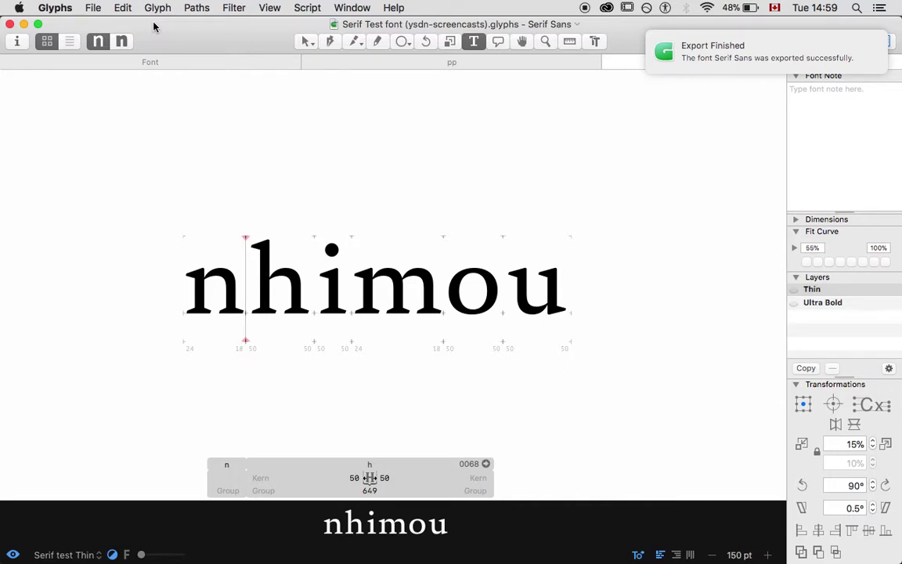
key("super+Tab")
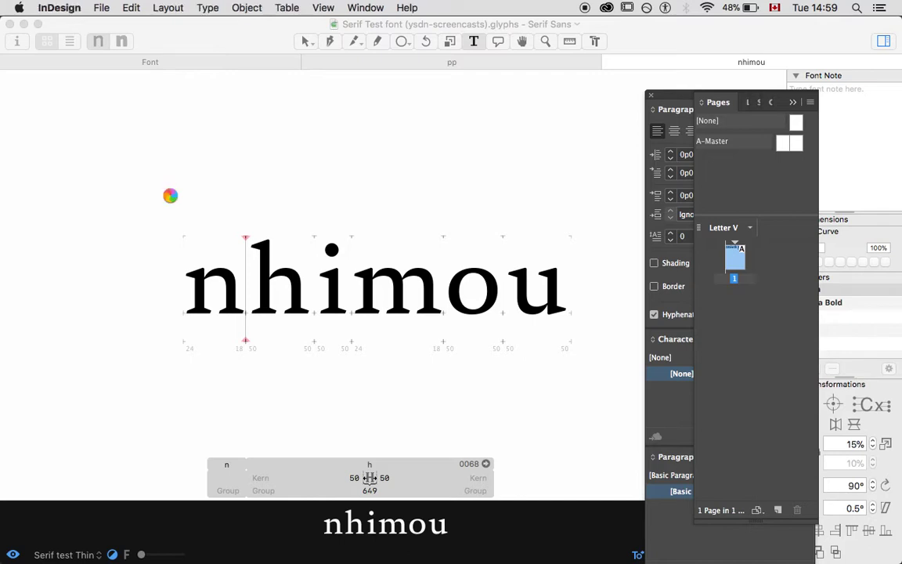
Select all the sample text and apply the Serif and Sans font found by typing 'seri'
key("super+a")
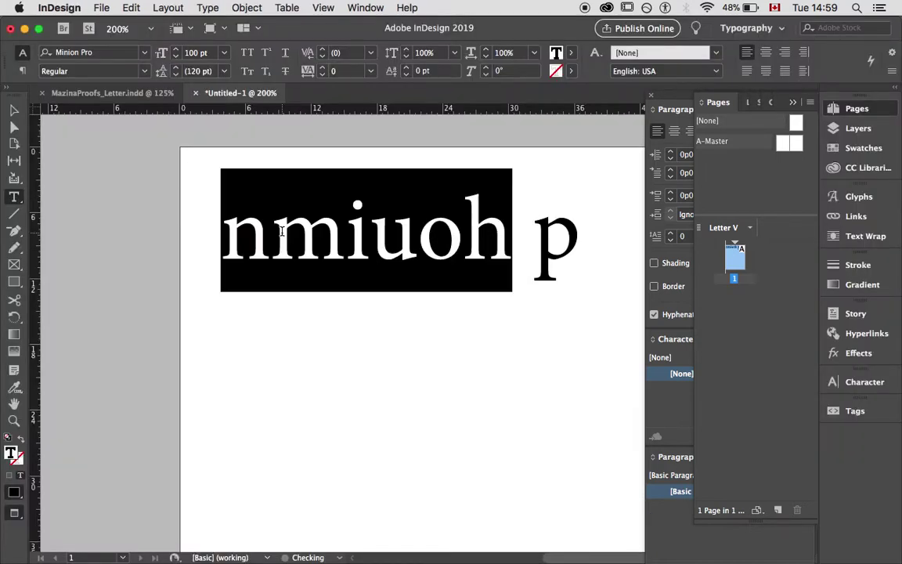
left_click(146, 53)
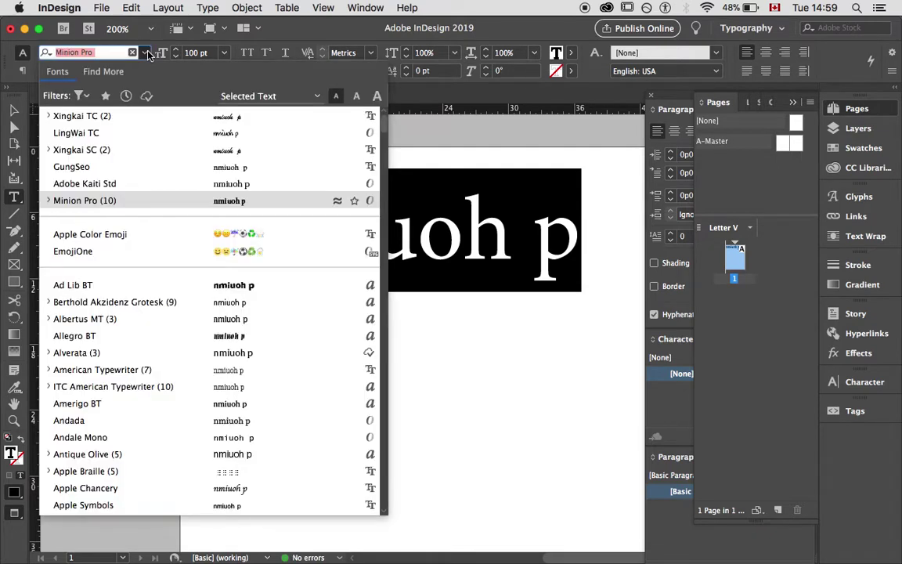
type("seri")
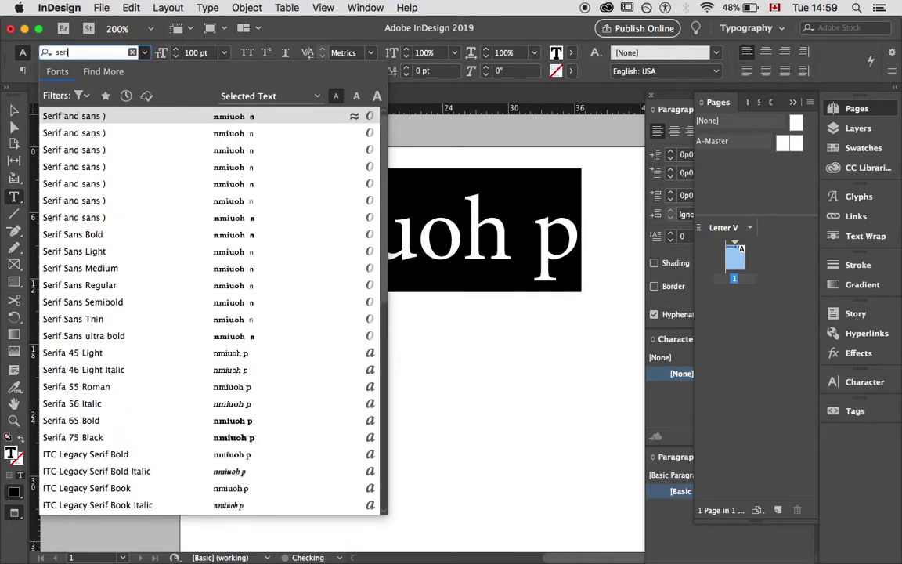
key("Return")
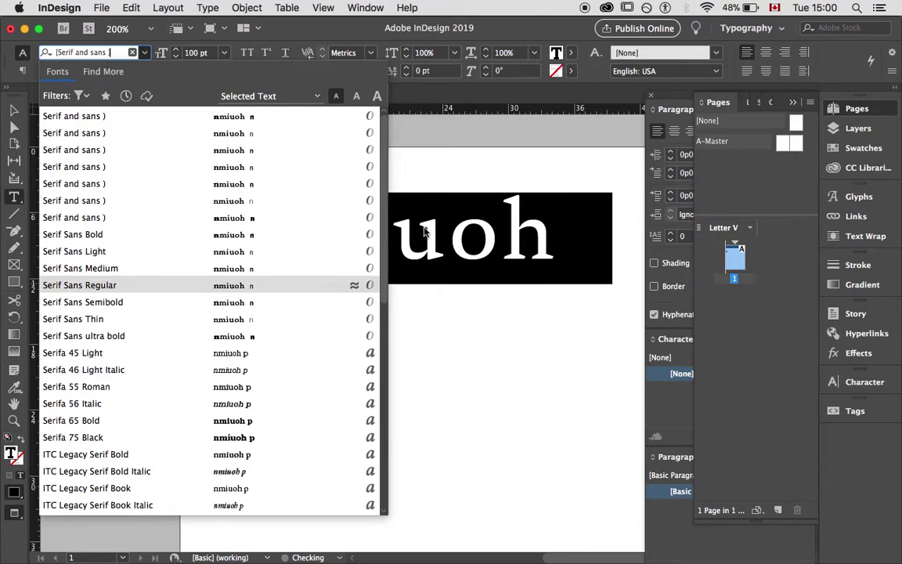
Dismiss the font list, deselect the text frame and switch over to Glyphs
key("Escape")
key("Escape")
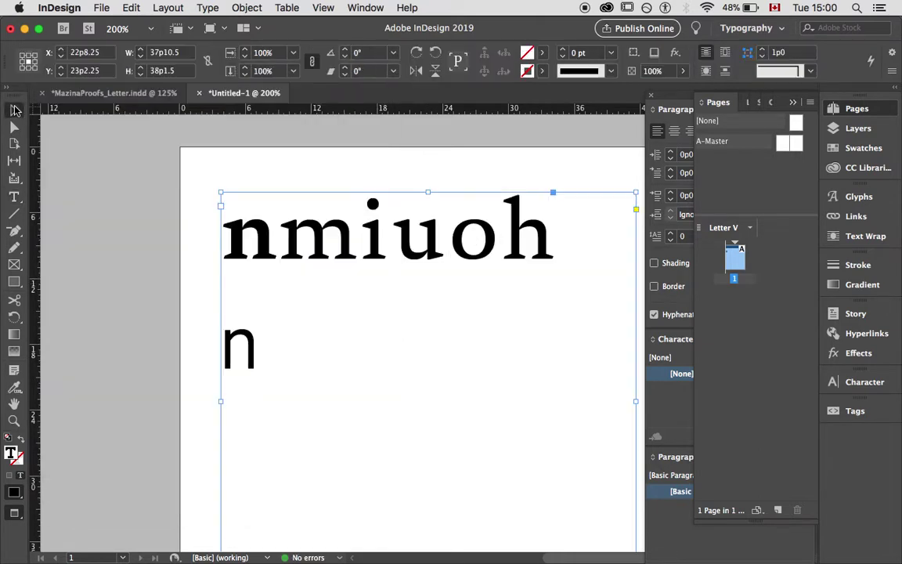
left_click(147, 209)
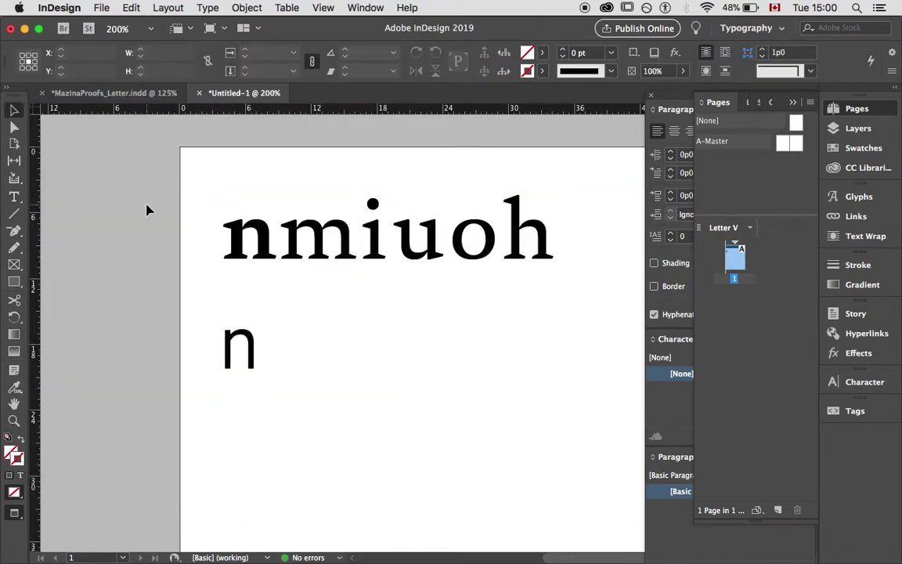
key("super+Tab")
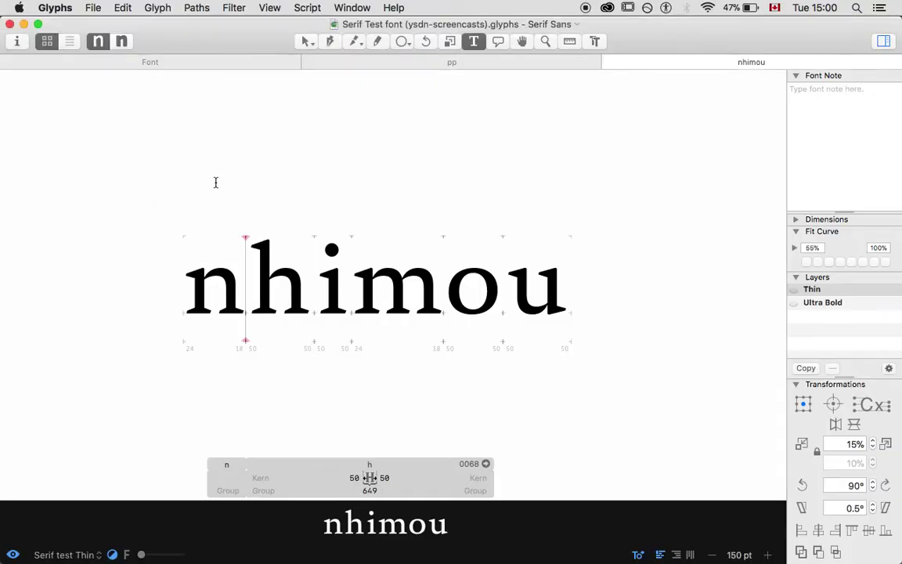
Open a new Finder window and navigate from Macintosh HD into Library, Application Support and Adobe
key("super+Tab")
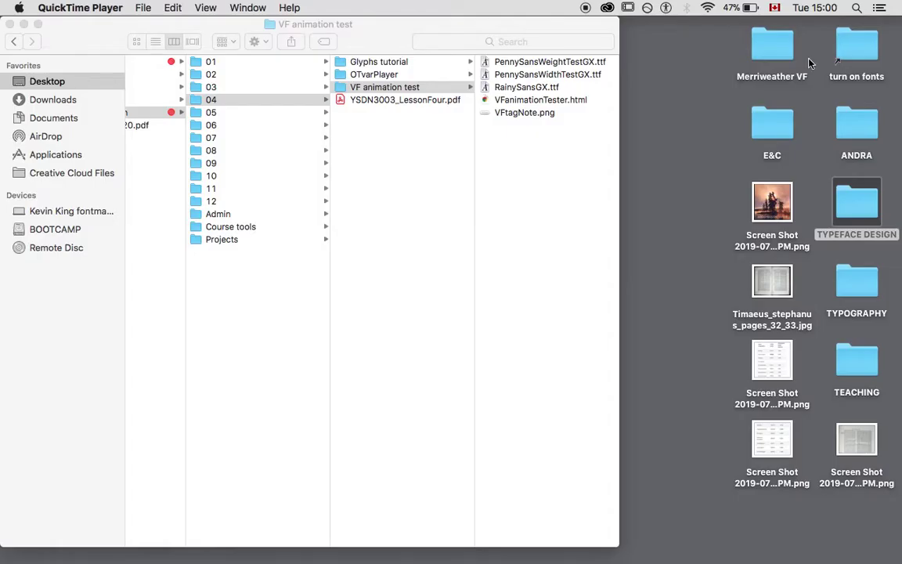
left_click(788, 130)
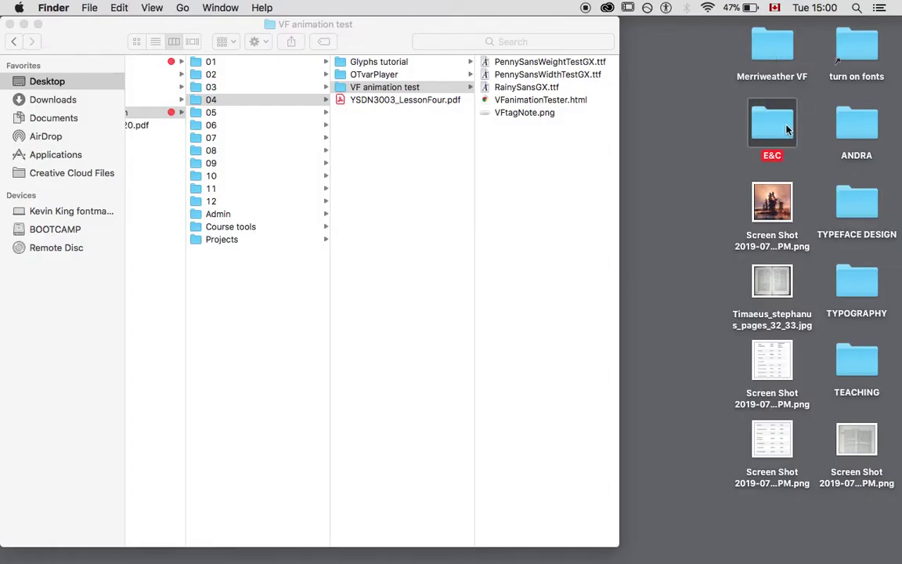
key("super+o")
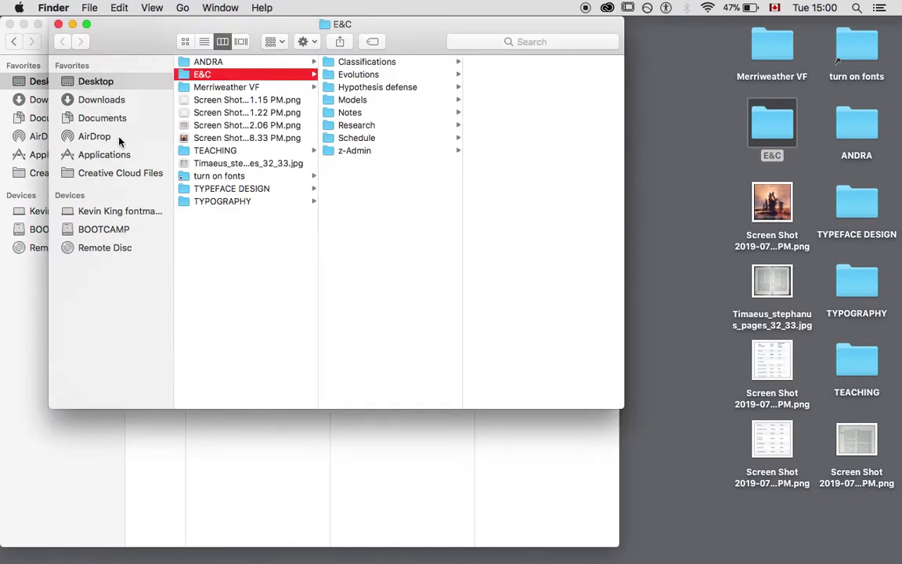
left_click(90, 212)
left_click(219, 74)
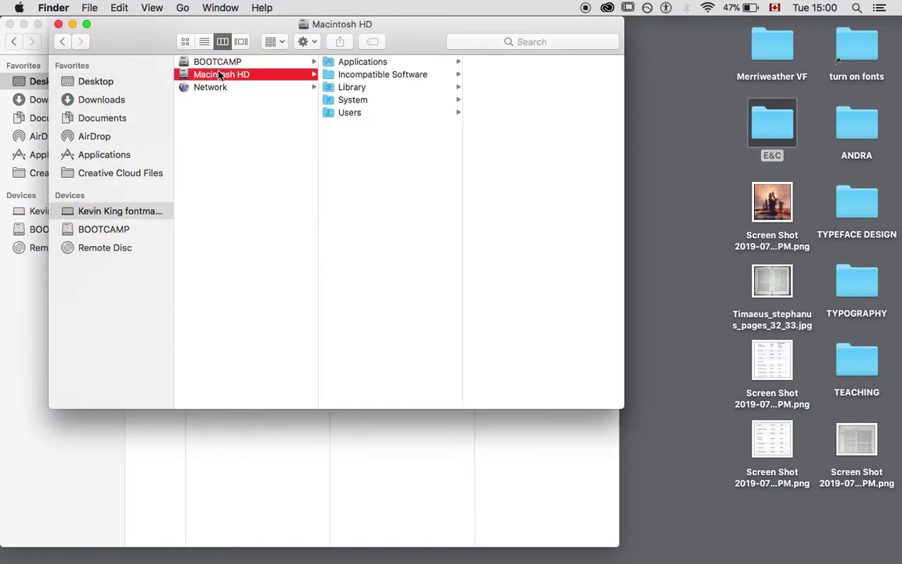
key("Right")
key("Down")
key("Down")
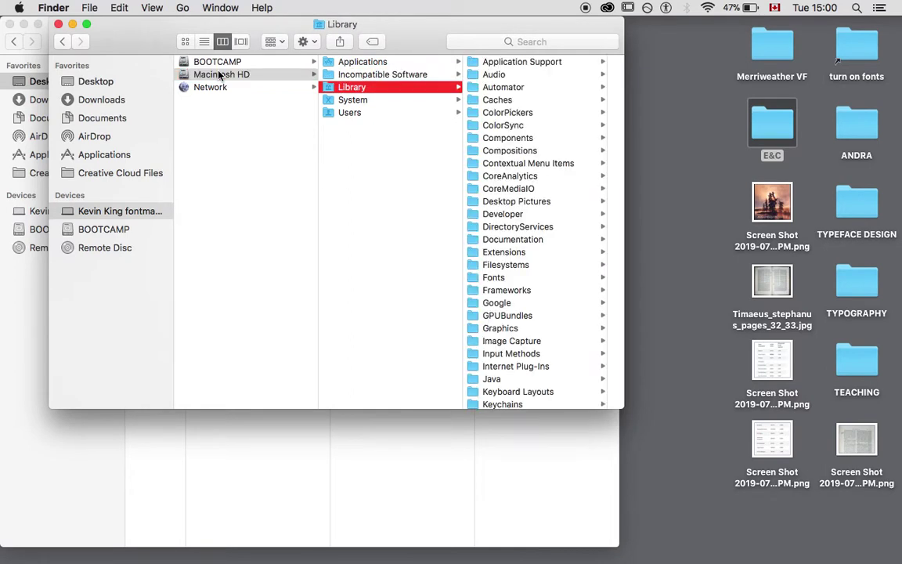
key("Right")
key("Right")
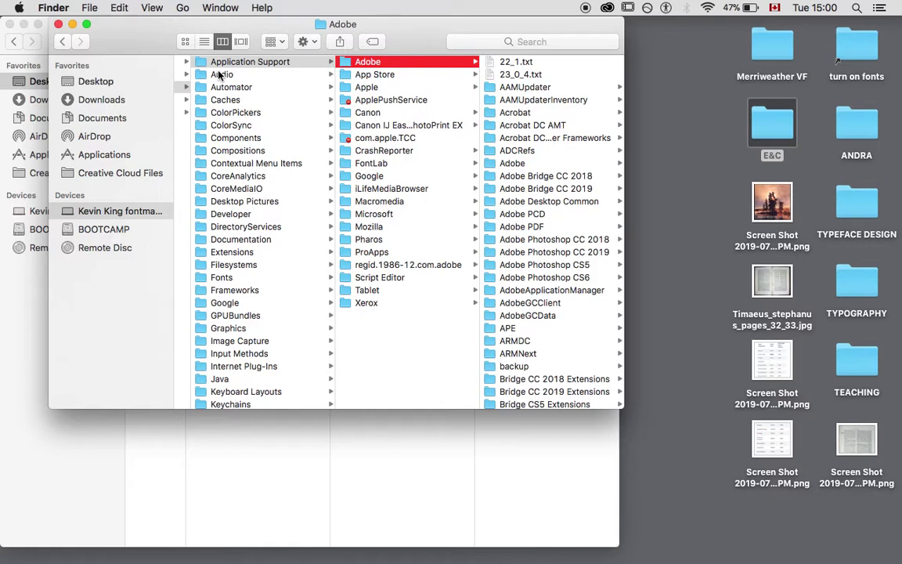
Open the Adobe Fonts folder and scroll down to the Serifandsans font files
scroll(540, 306, "down", 10)
left_click(511, 248)
key("Right")
scroll(443, 229, "down", 10)
scroll(410, 232, "down", 15)
scroll(410, 232, "down", 3)
Move the seven old Serifandsans .otf files to the Trash, leaving SerifSans-Bold.otf selected
left_click(386, 175)
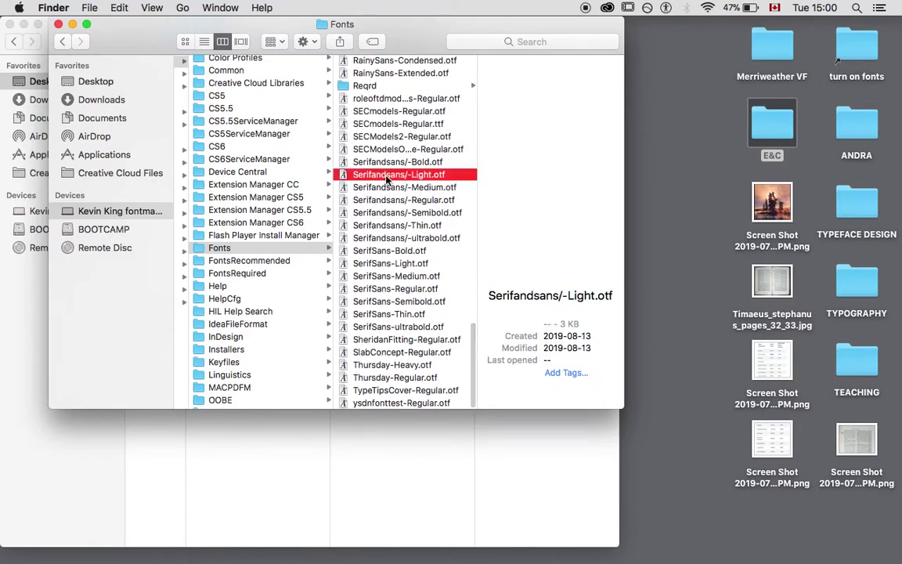
key("Up")
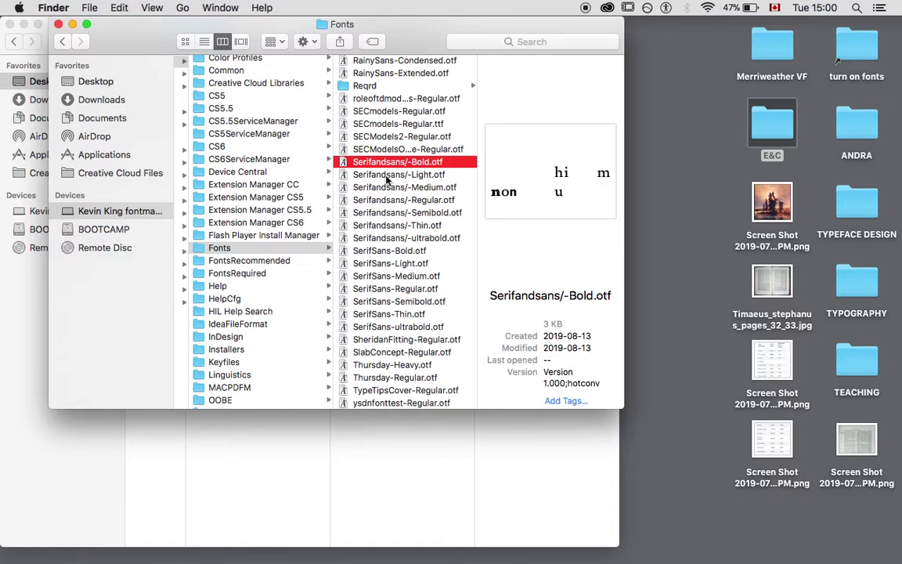
key("shift+Down")
key("shift+Down")
key("shift+Down")
key("shift+Down")
key("shift+Down")
key("shift+Down")
right_click(386, 179)
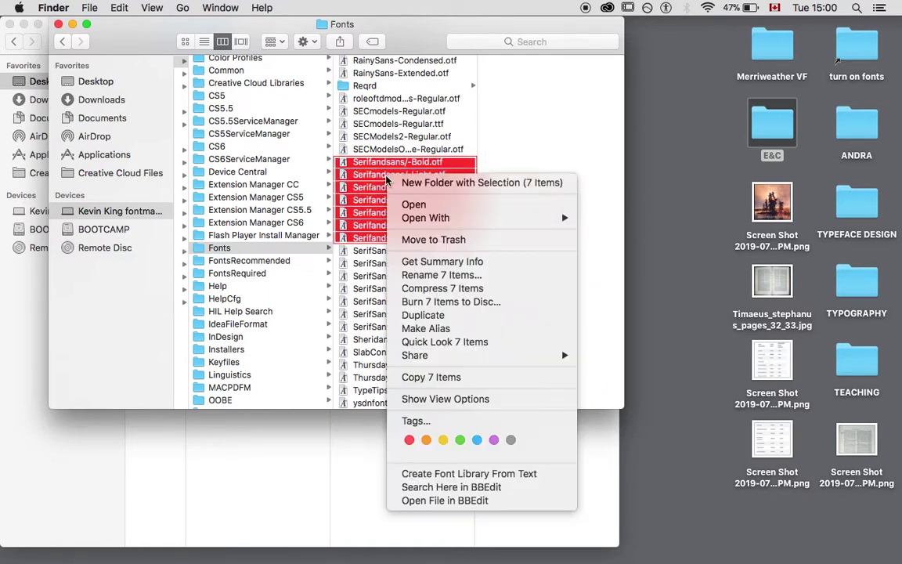
left_click(437, 239)
left_click(439, 249)
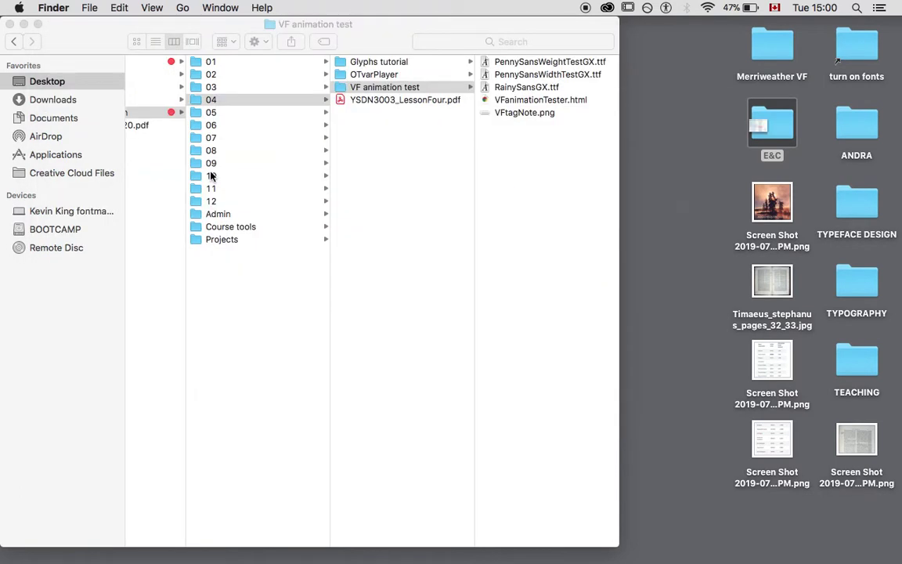
Cycle through the open applications with the app switcher
key("super+Tab")
mouse_move(228, 292)
key("super+Tab")
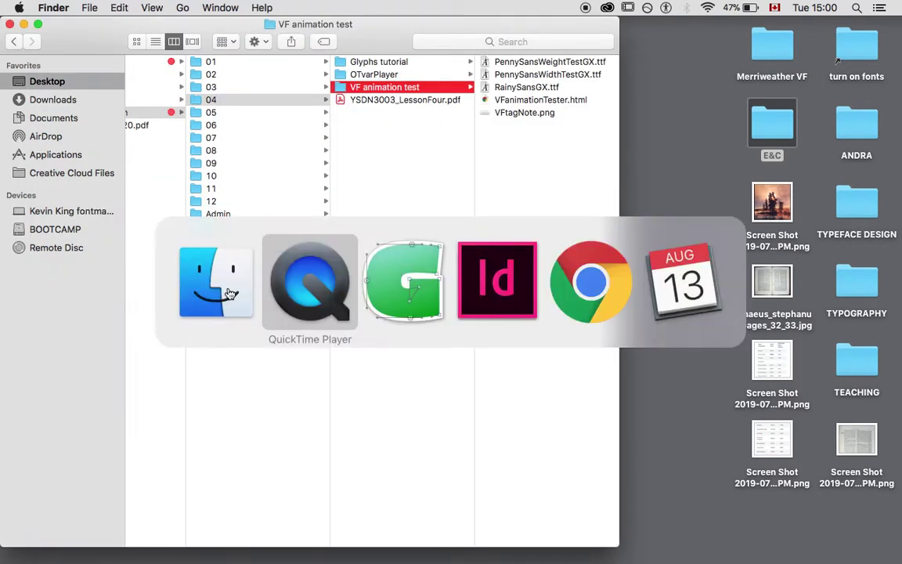
Back in InDesign, select all the frame's text and set it in Serif Sans Regular
left_click(423, 296)
key("super+Tab")
key("Tab")
key("Tab")
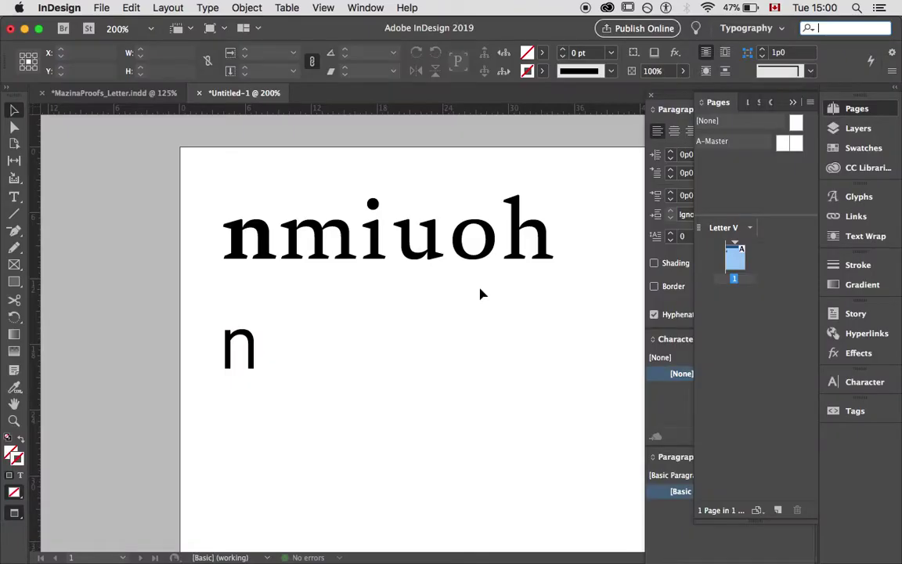
left_click(271, 237)
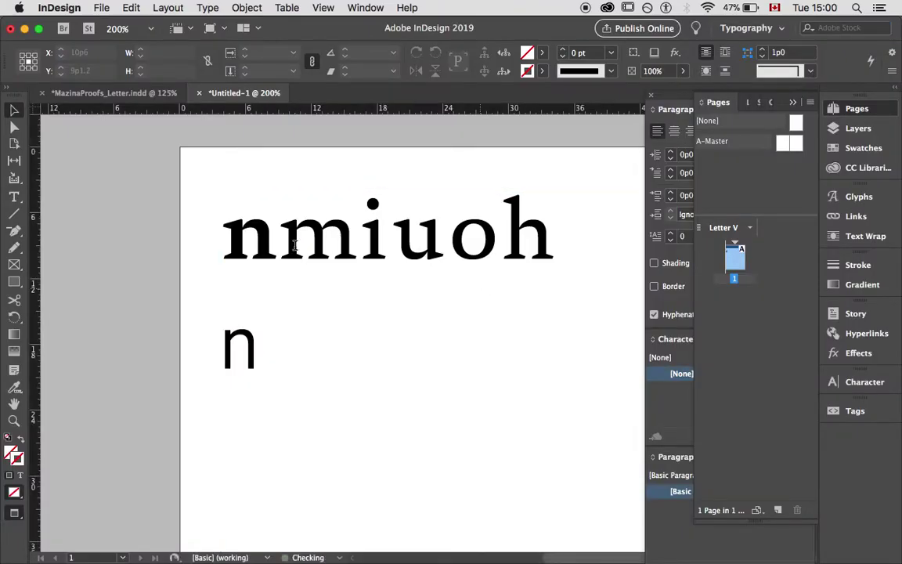
key("super+a")
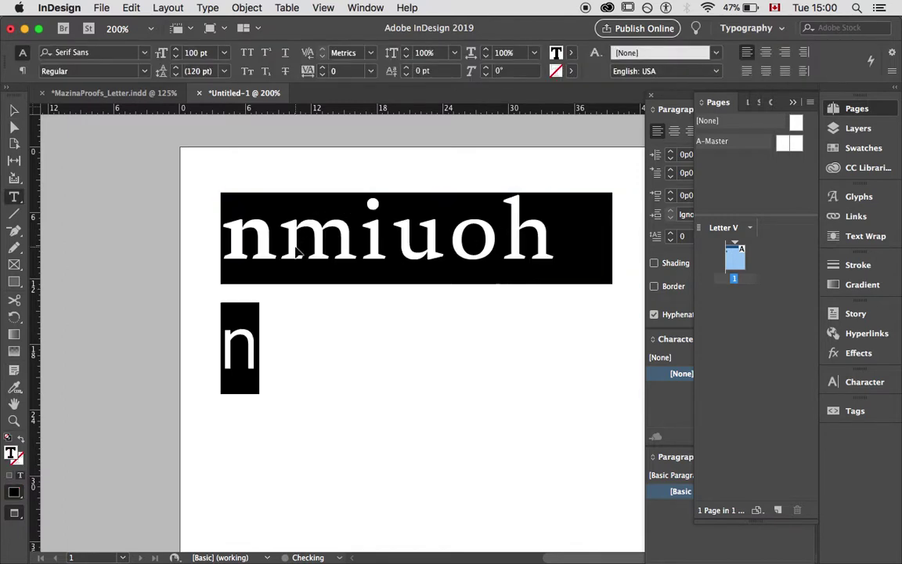
left_click(142, 53)
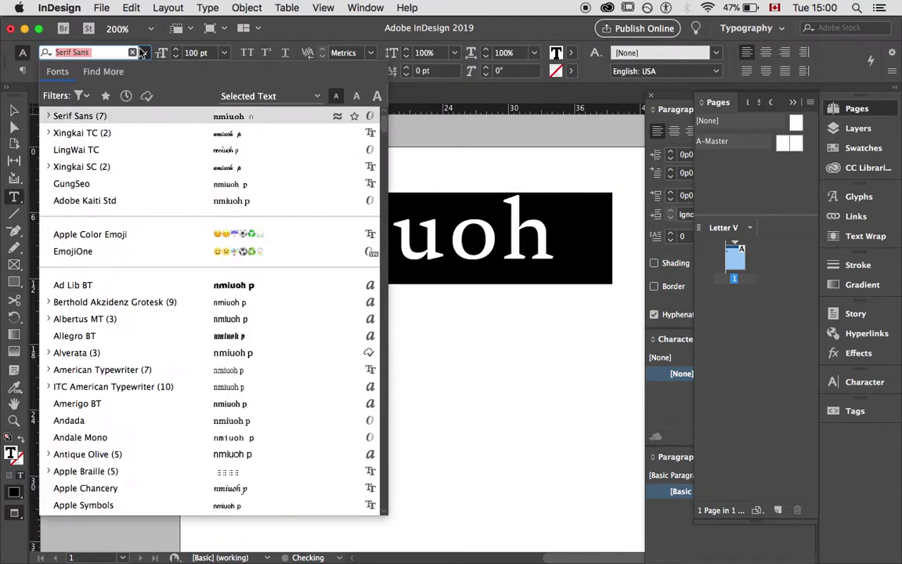
type("seri")
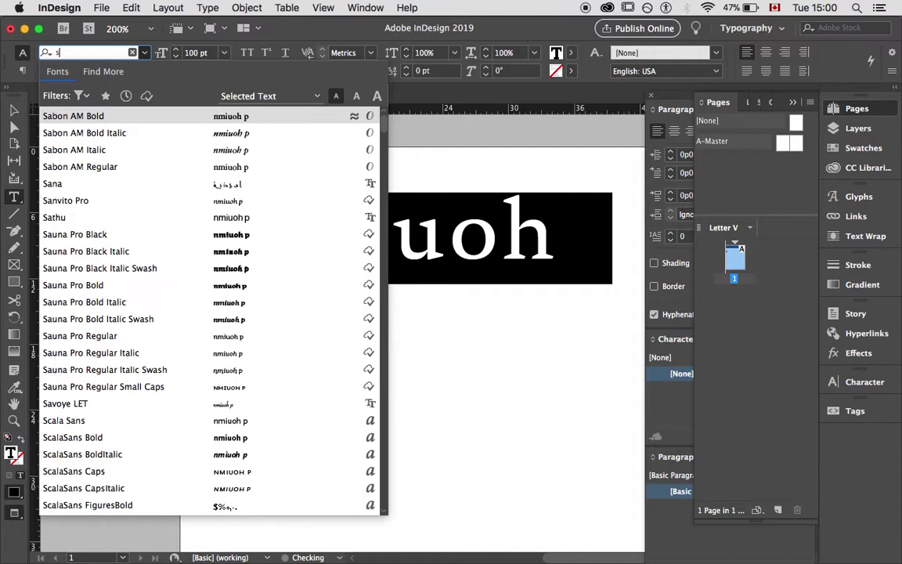
type("f")
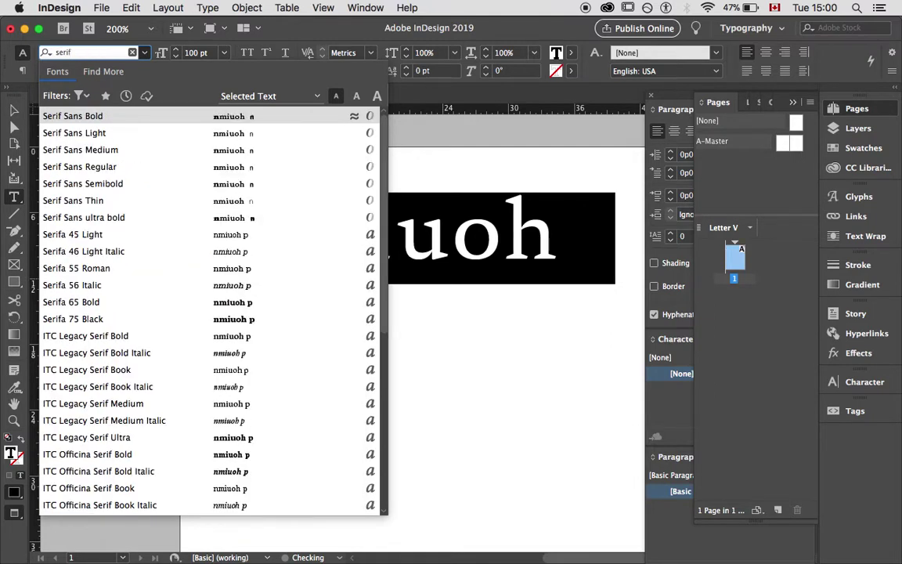
left_click(130, 164)
left_click(251, 233)
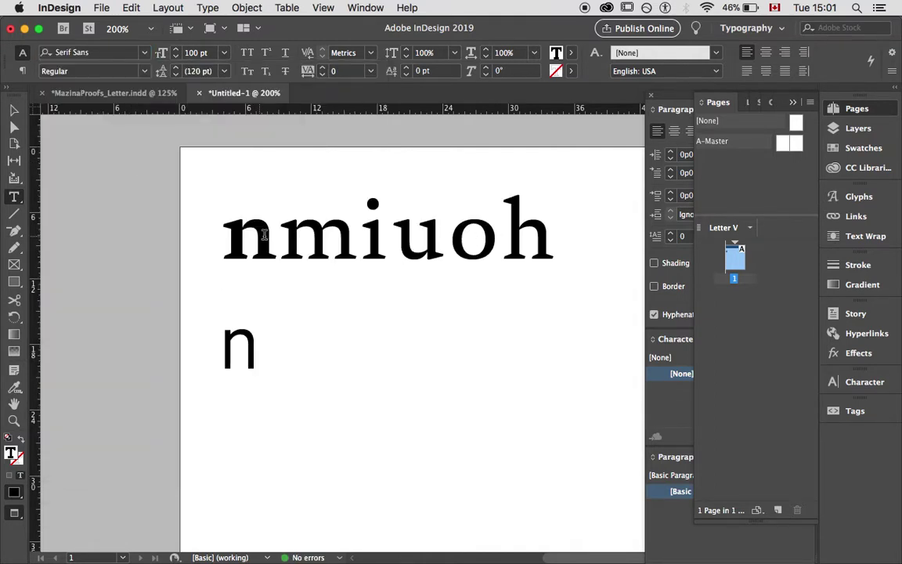
Select both lines of sample text and shrink them to 86 pt so 'nmiuoh n' fits on one line
key("shift+Right")
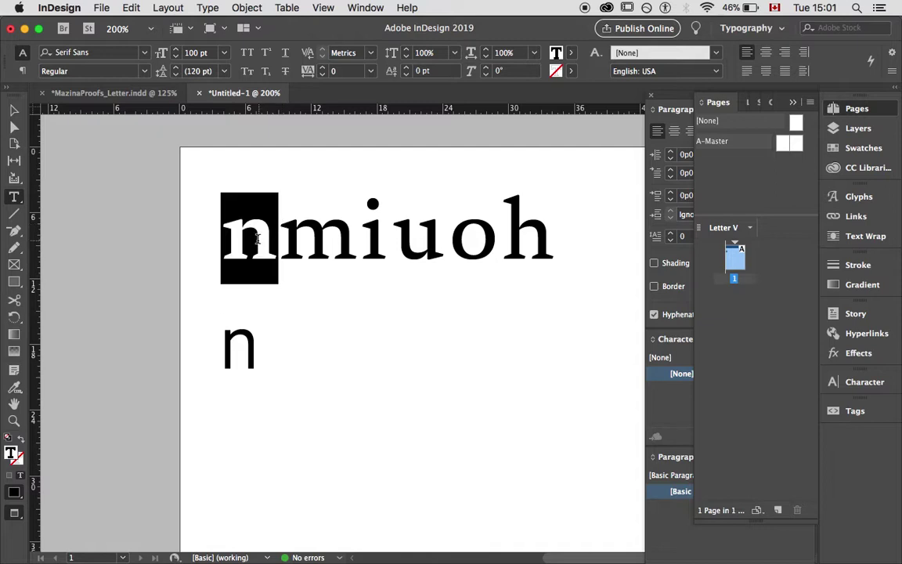
left_click(249, 349)
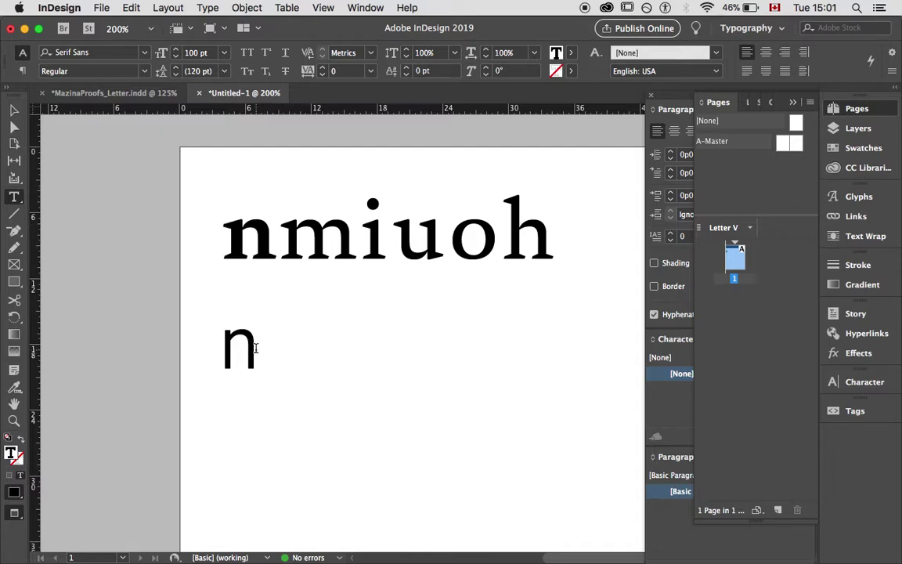
double_click(255, 348)
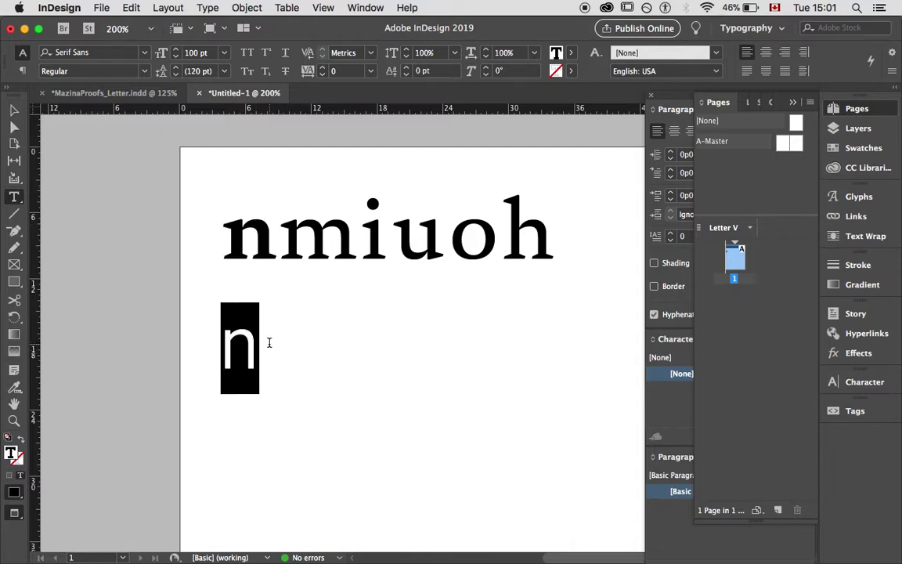
left_click(226, 232, "shift")
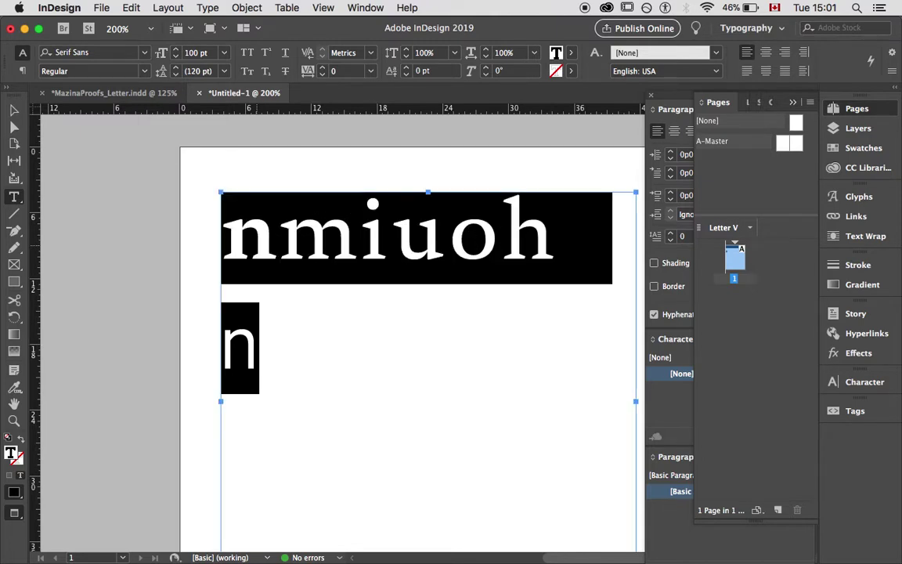
key("super+shift+comma")
key("super+shift+comma")
key("super+shift+comma")
key("super+shift+comma")
key("super+shift+comma")
key("super+shift+comma")
key("super+shift+comma")
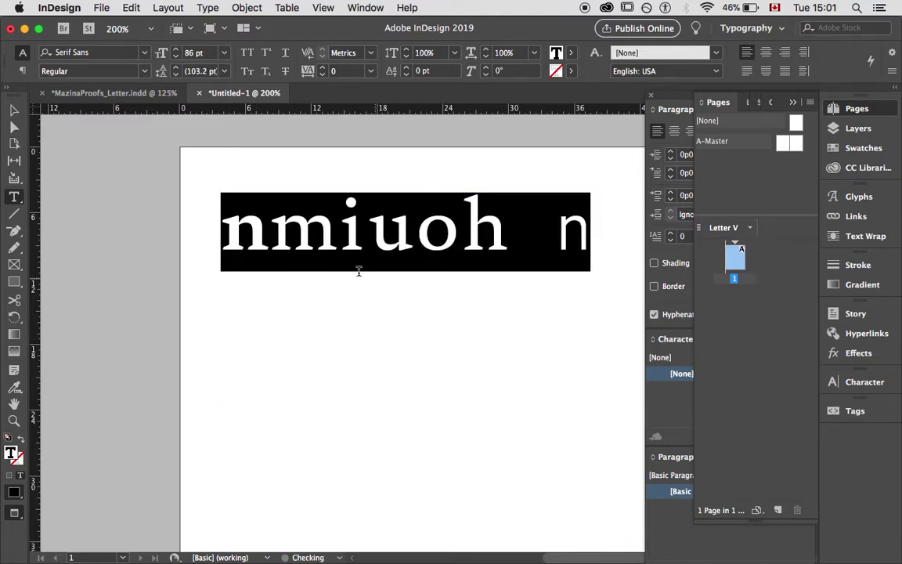
Try selecting single letters between n and m, then select all of the sample text
left_click(284, 229)
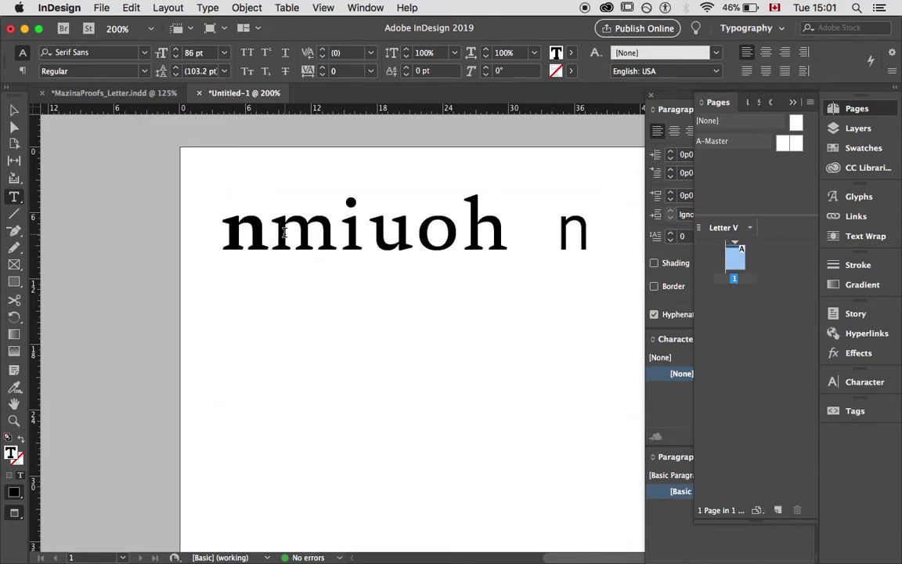
key("shift+Right")
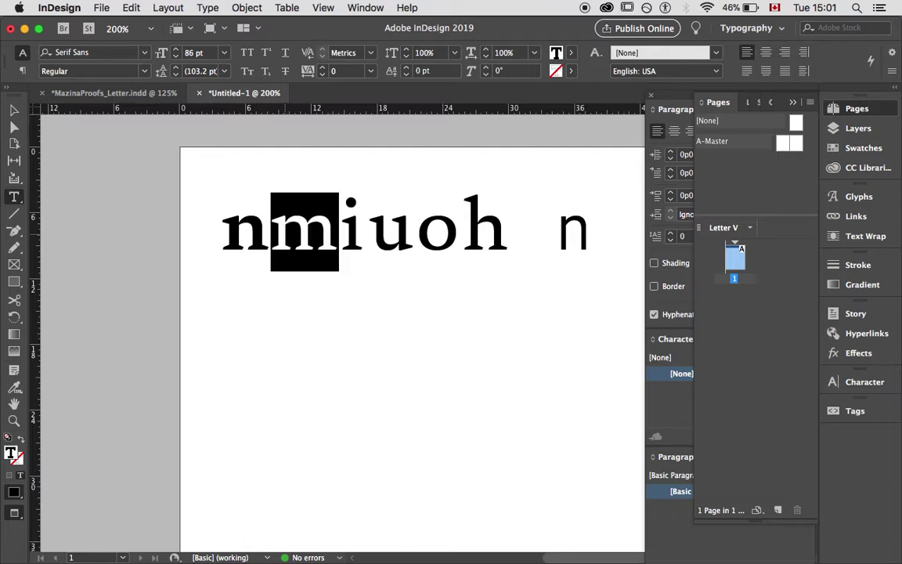
key("Left")
key("shift+Left")
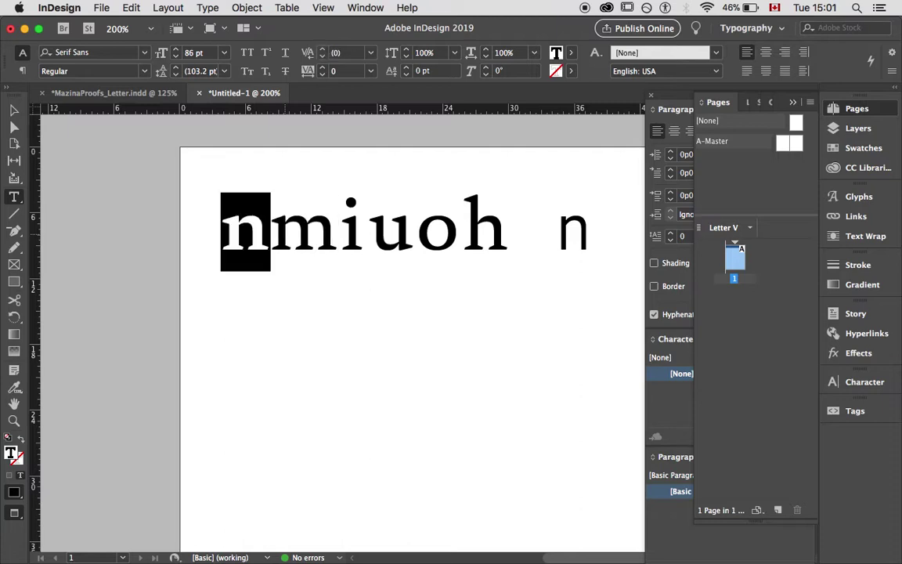
key("Right")
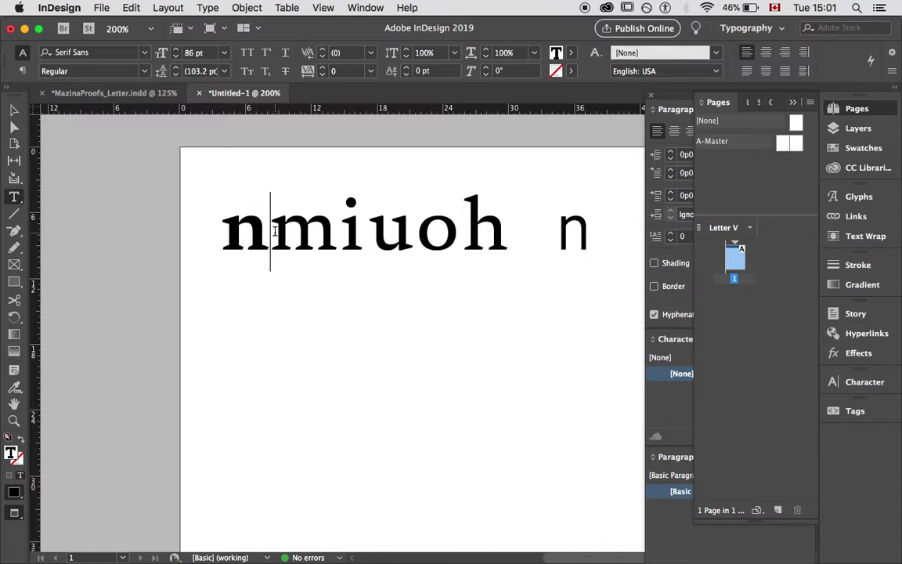
key("super+a")
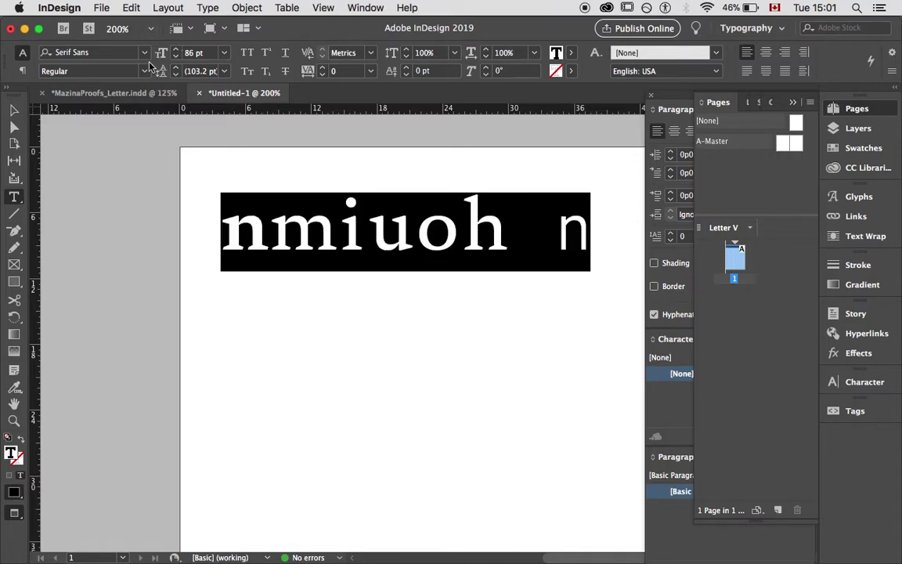
Step the whole line through Thin, Light, Regular, Medium, Semibold, Bold and ultra bold
left_click(137, 71)
left_click(108, 87)
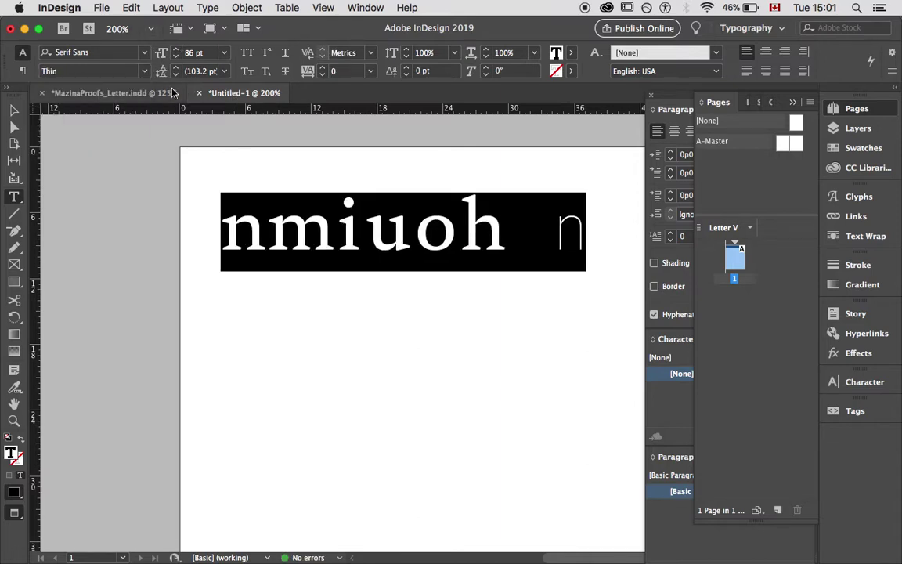
left_click(135, 70)
left_click(109, 100)
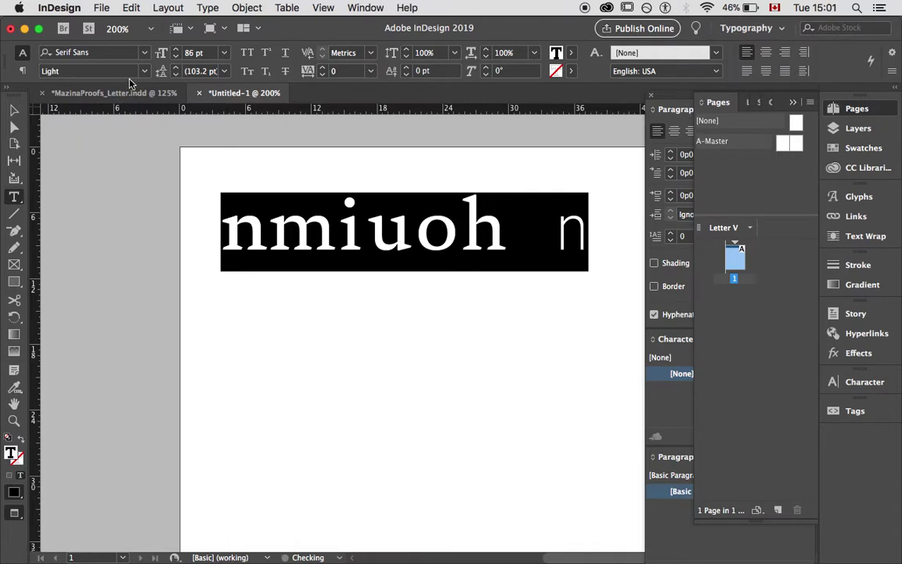
left_click(148, 71)
left_click(113, 115)
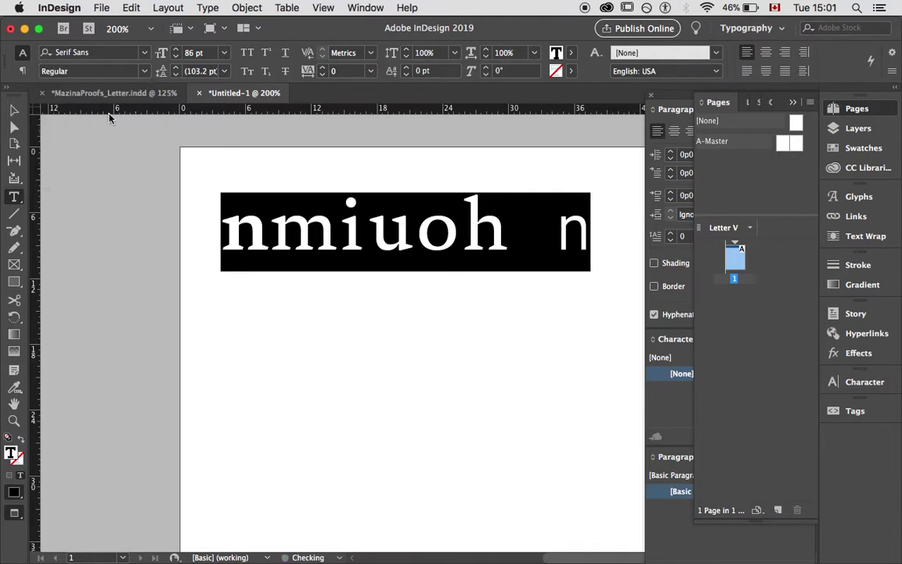
left_click(144, 72)
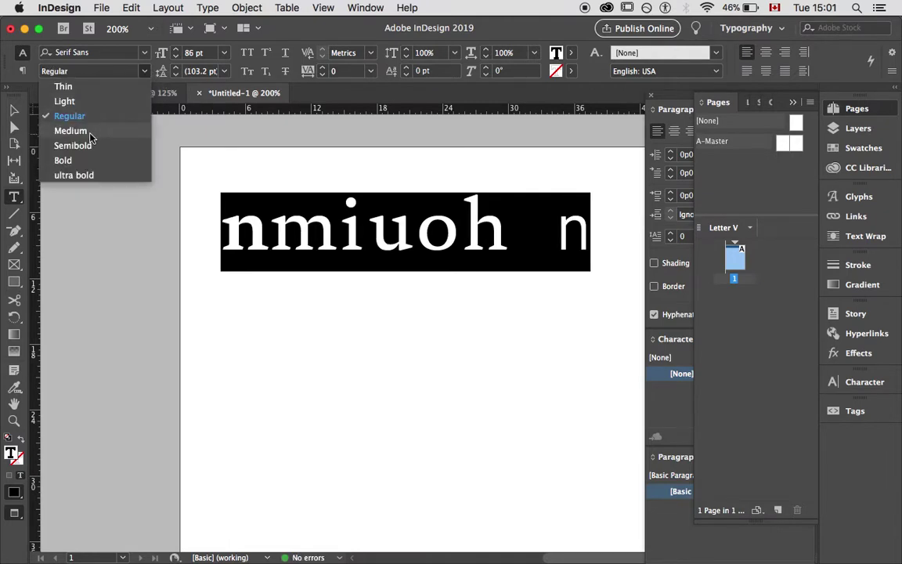
left_click(90, 130)
left_click(146, 72)
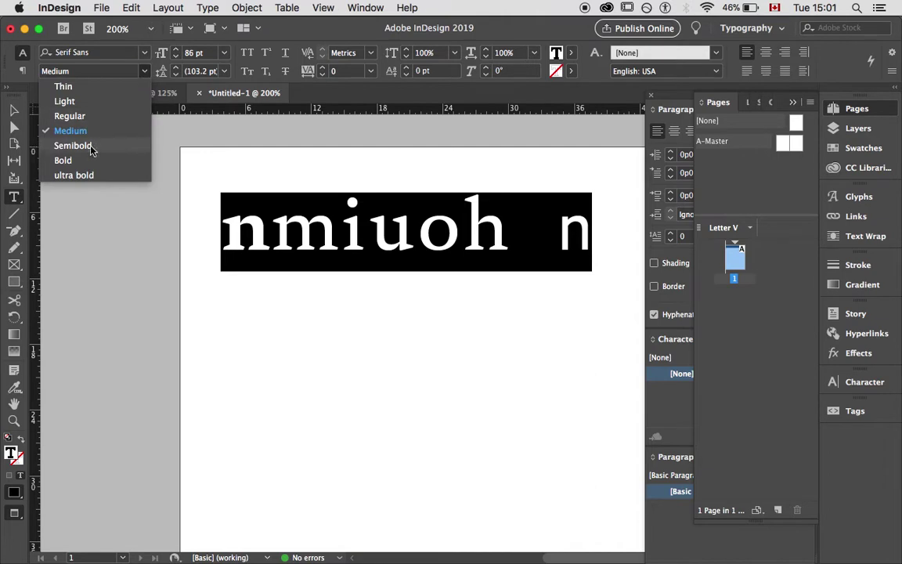
left_click(93, 145)
left_click(145, 71)
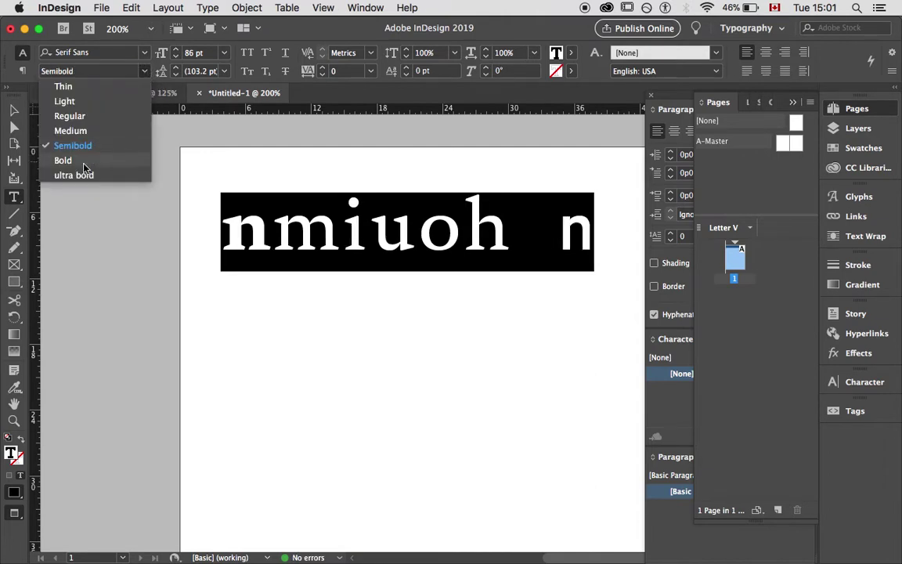
left_click(74, 146)
left_click(145, 72)
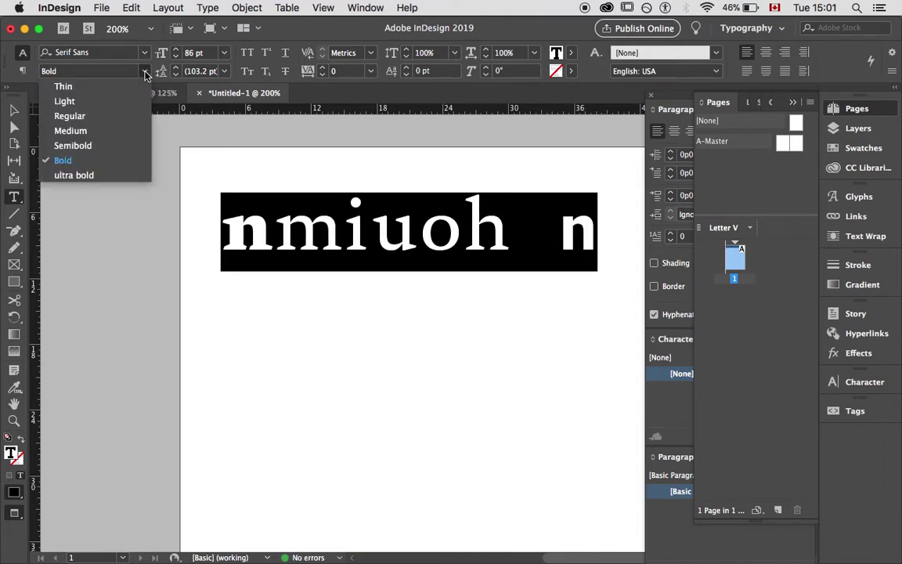
left_click(74, 159)
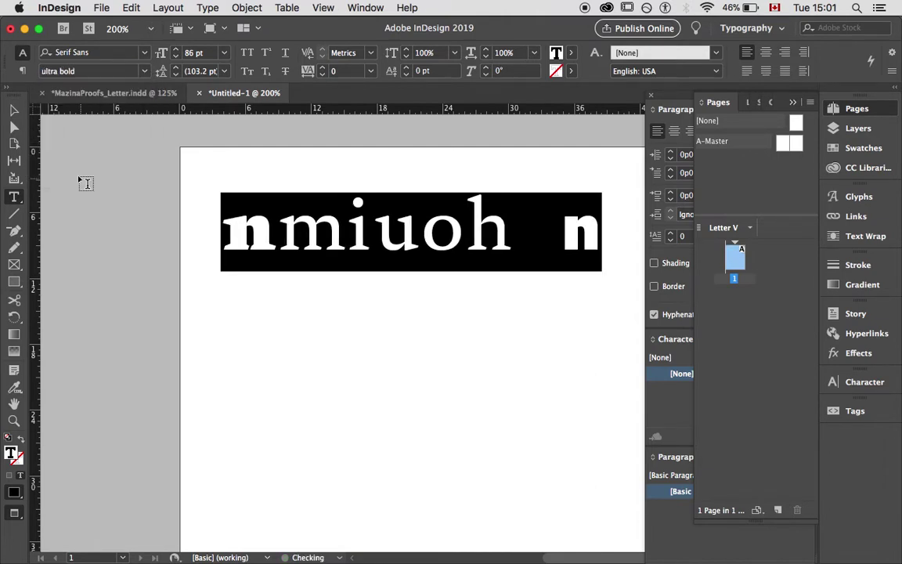
Zoom in on the sample line and select the final n on its own
left_click(14, 111)
key("super+4")
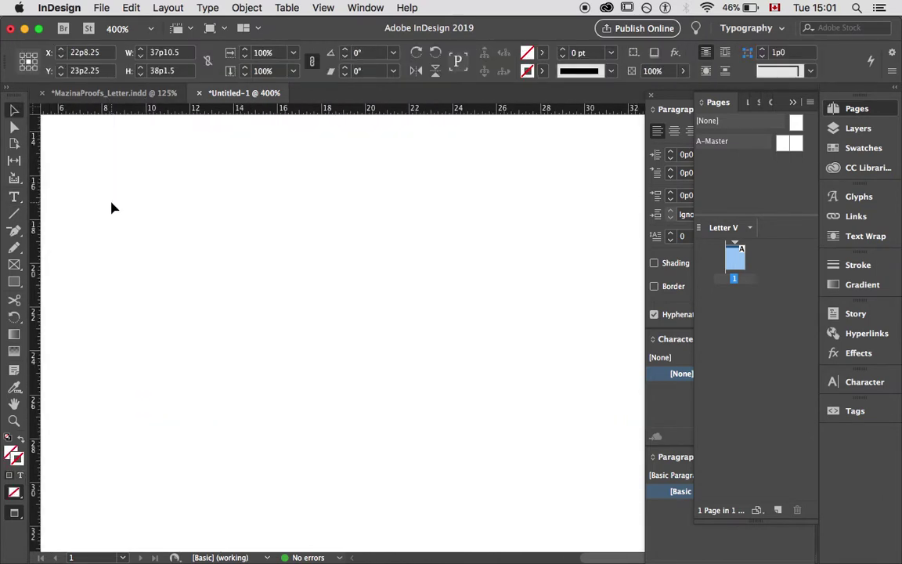
scroll(111, 208, "down", 3)
scroll(111, 207, "left", 5)
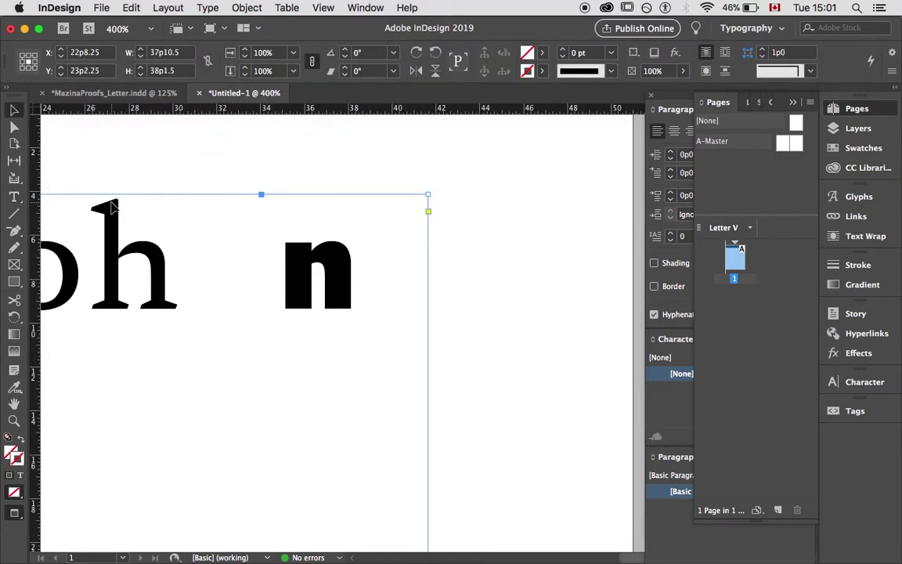
double_click(327, 266)
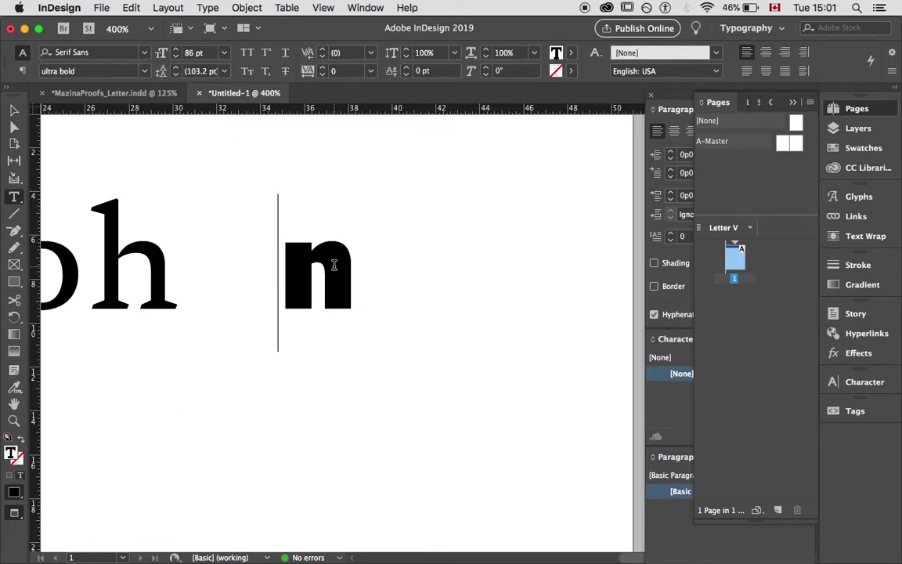
key("shift+Right")
Cycle the final n through Regular, Medium, Semibold and Bold, ending on Bold
left_click(137, 70)
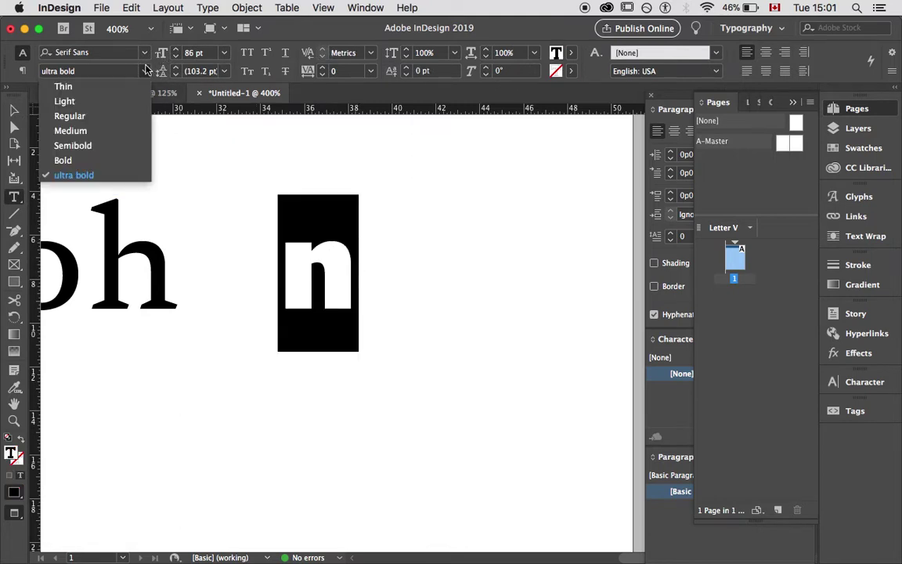
left_click(100, 119)
left_click(133, 69)
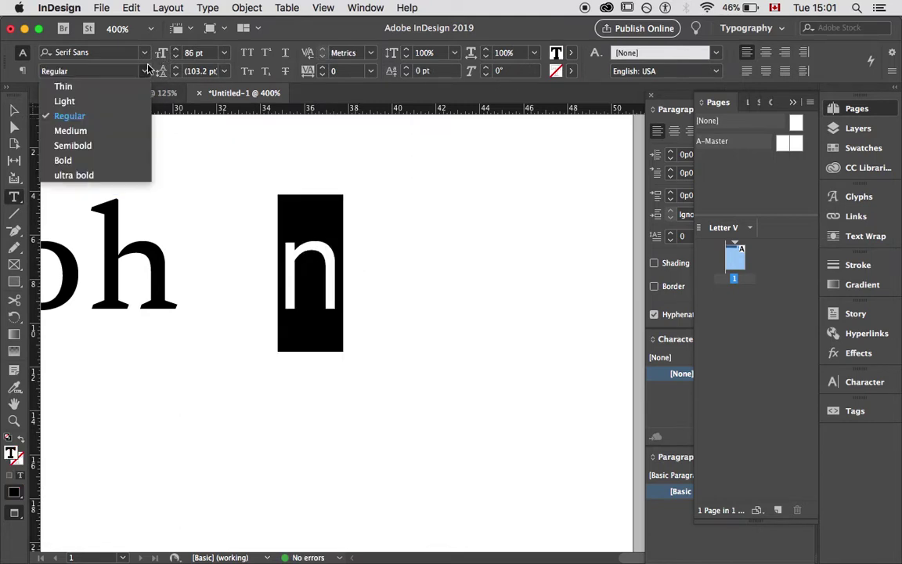
left_click(70, 131)
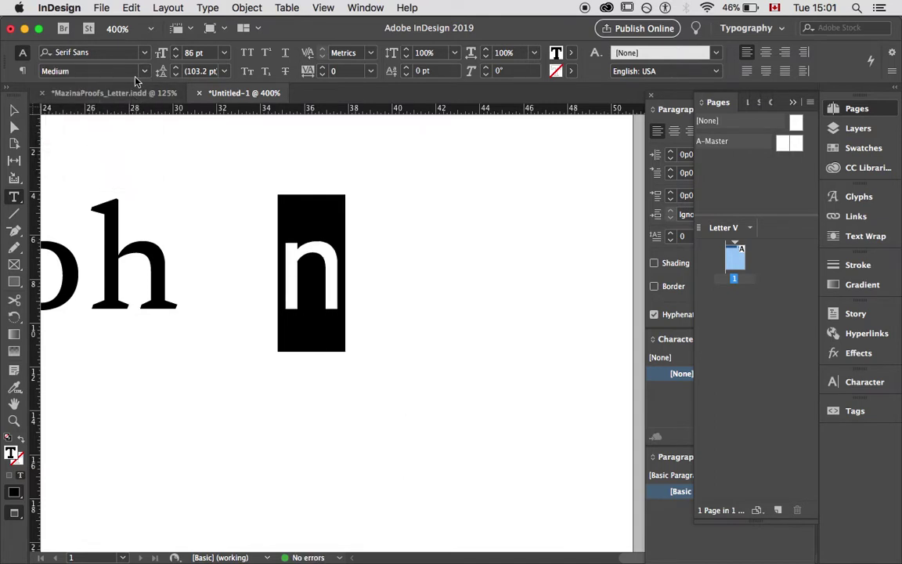
left_click(133, 71)
left_click(85, 144)
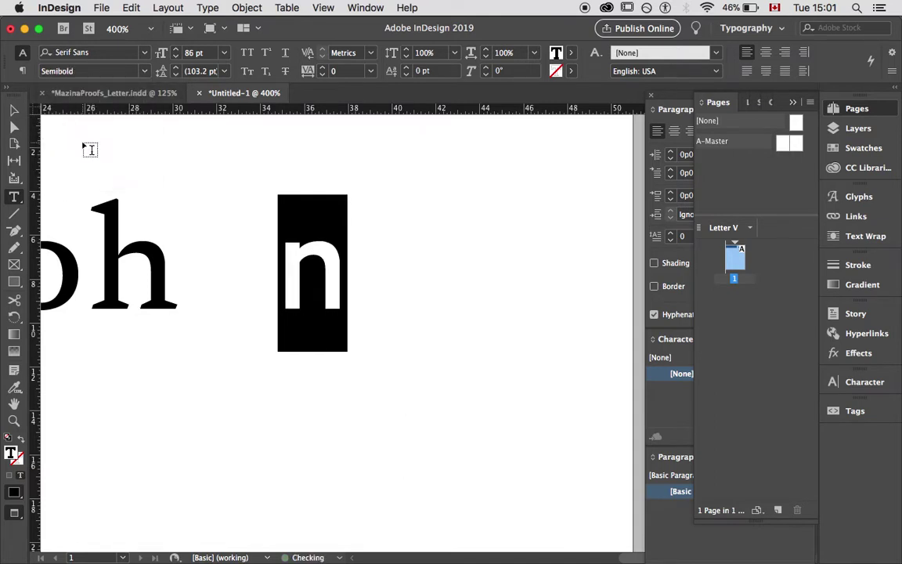
left_click(144, 71)
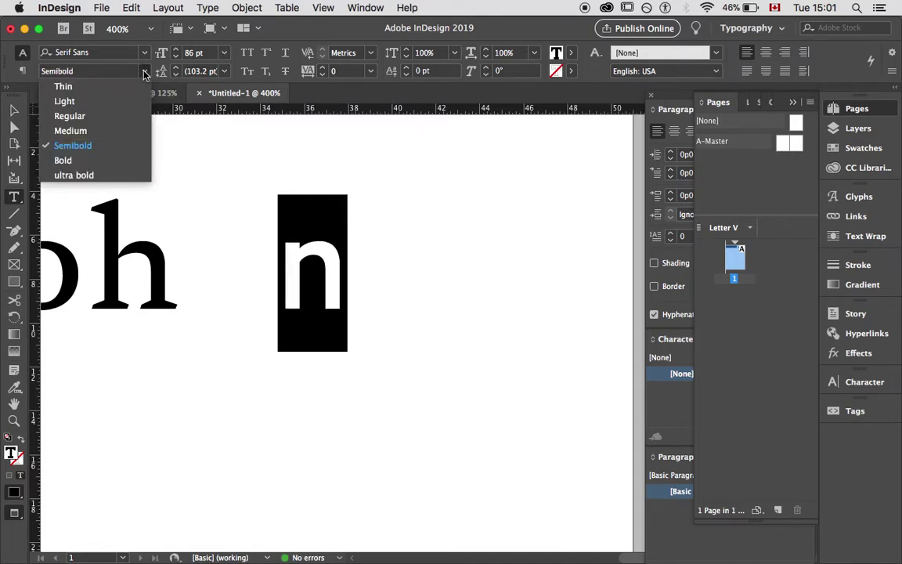
left_click(78, 160)
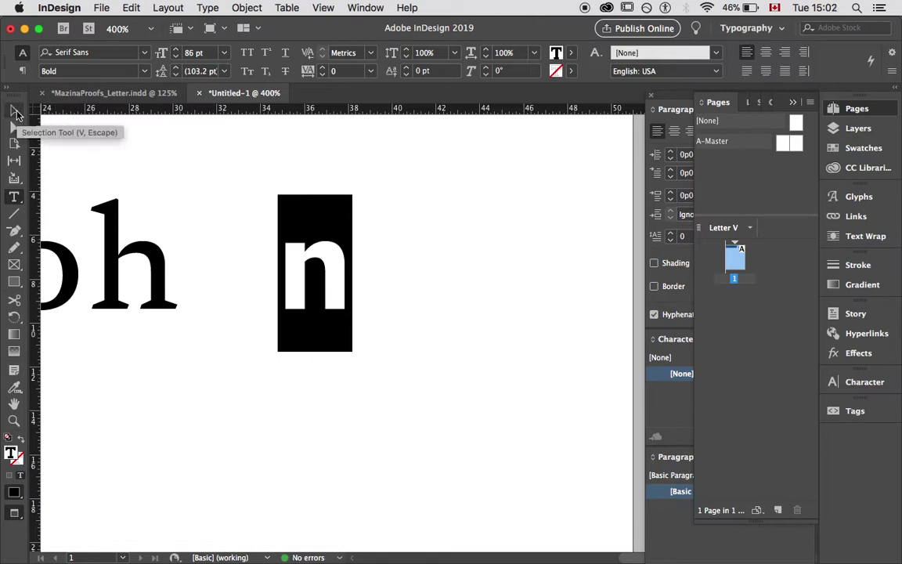
Zoom out to review the whole line, then zoom back in on its start
left_click(15, 114)
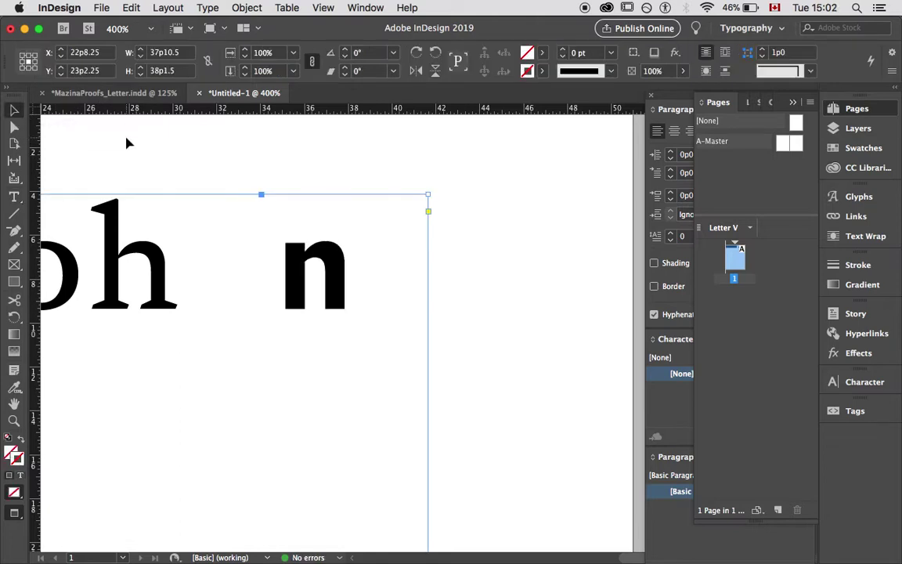
key("super+minus")
key("super+minus")
key("super+minus")
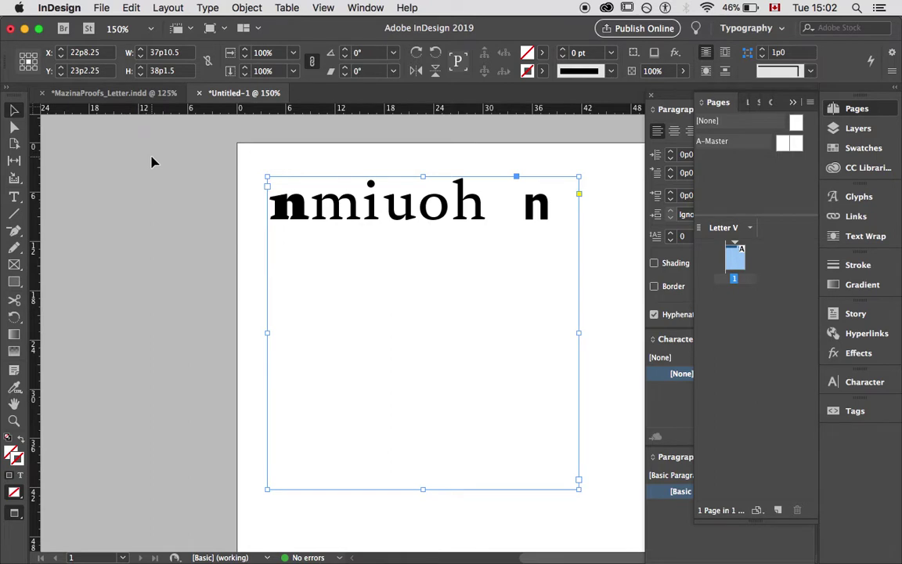
left_click(252, 162)
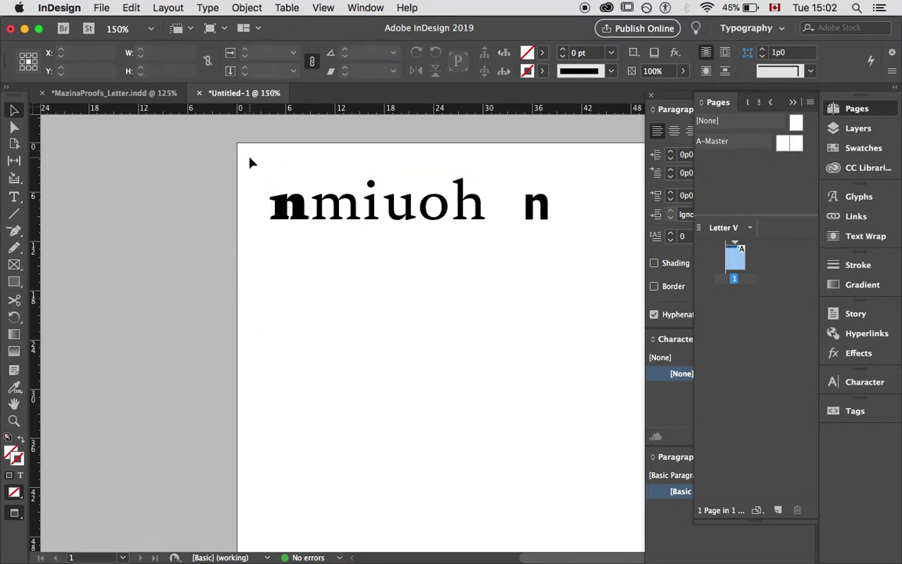
key("t")
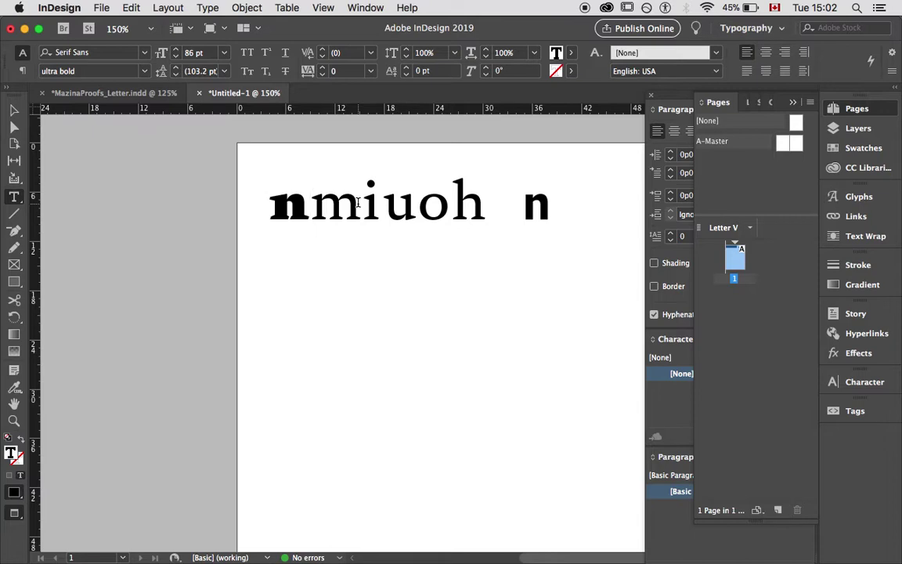
key("super+equal")
key("super+equal")
key("super+equal")
scroll(364, 209, "right", 5)
scroll(364, 209, "down", 2)
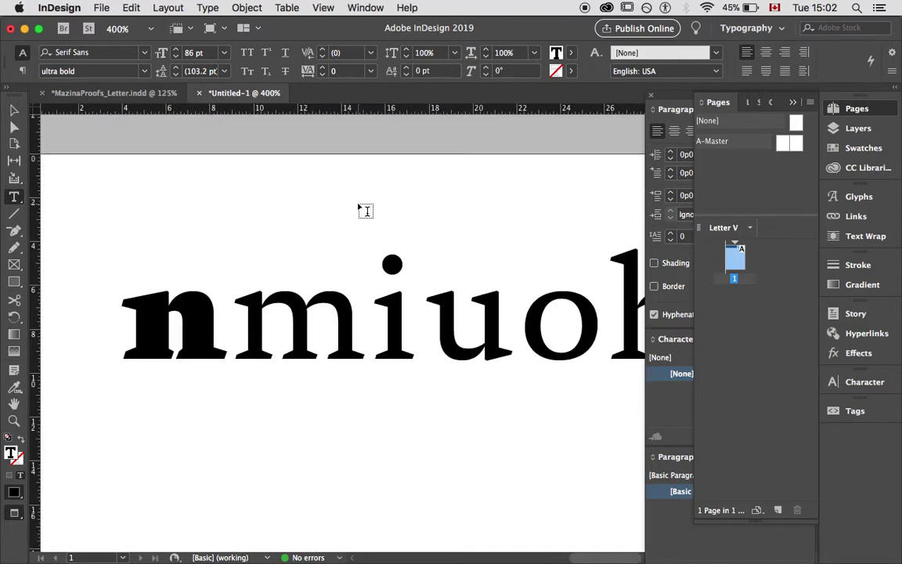
Place the insertion point between n and m, then bring Glyphs to the front
left_click(15, 113)
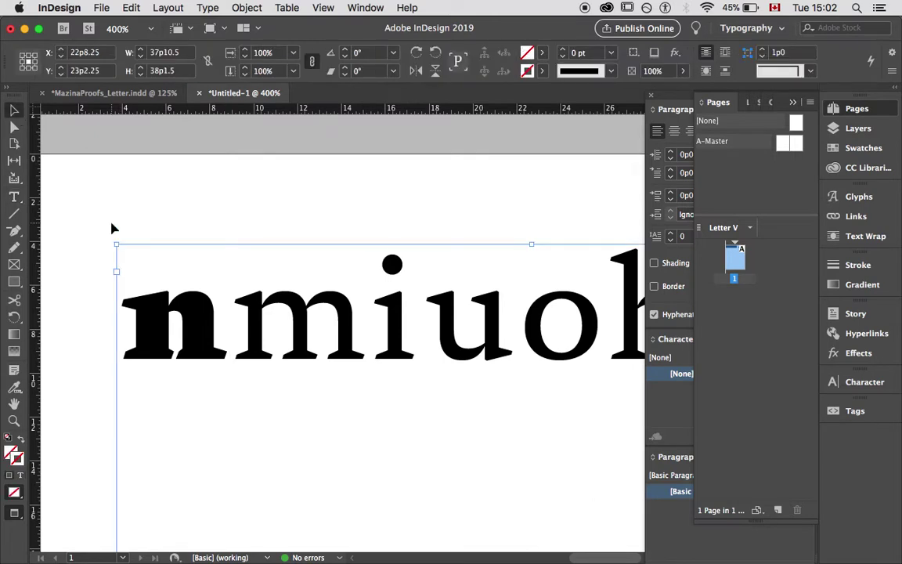
key("t")
double_click(234, 347)
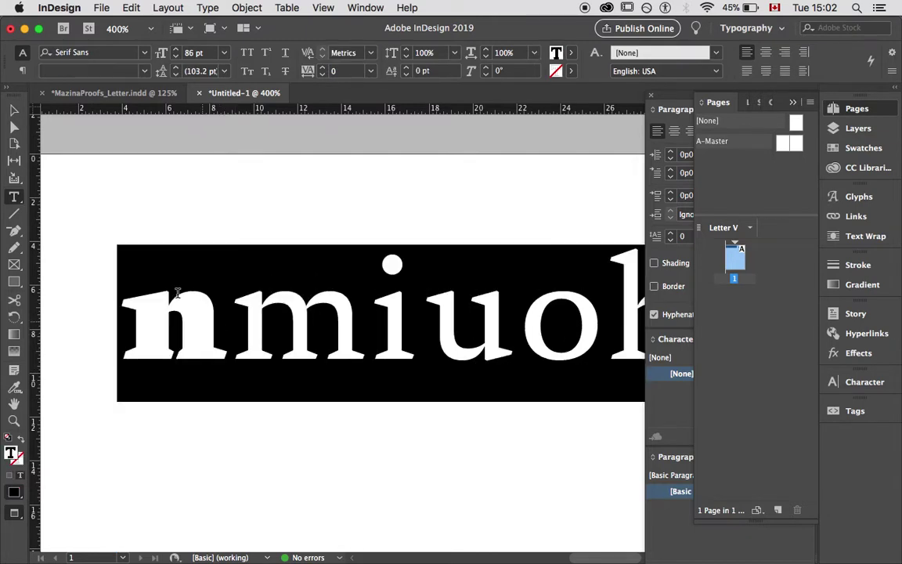
left_click(232, 310)
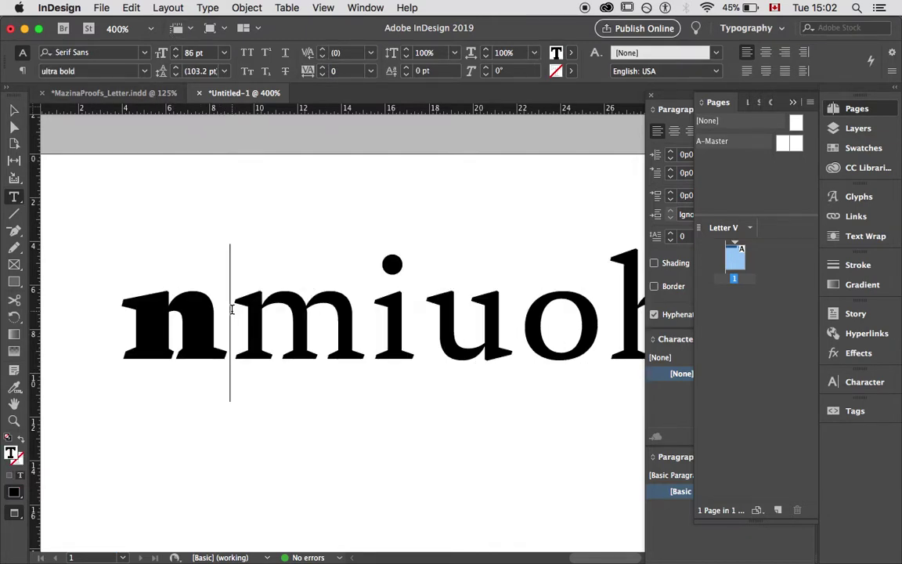
key("super+Tab")
left_click(310, 258)
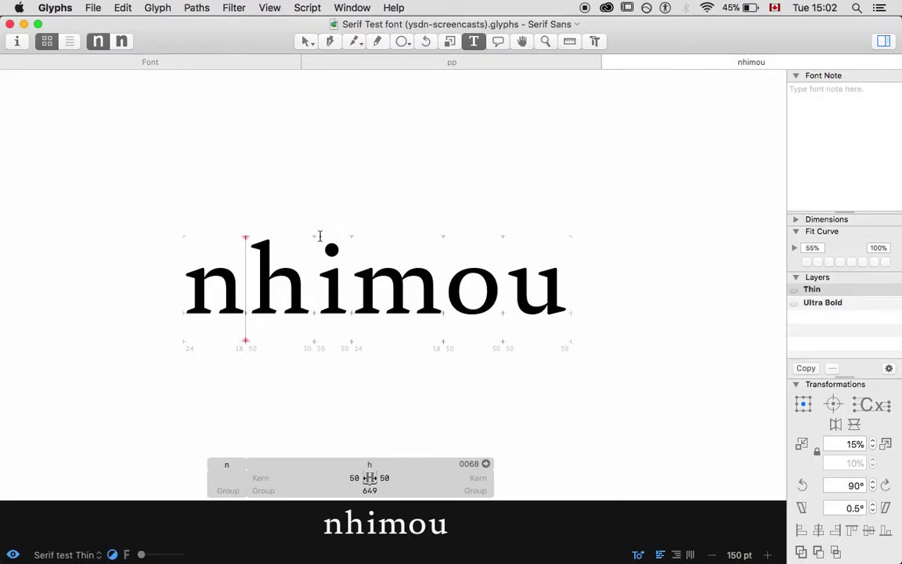
In Glyphs, select the i's dot and scale it down to about 74 units
left_click(304, 41)
scroll(337, 195, "up", 10)
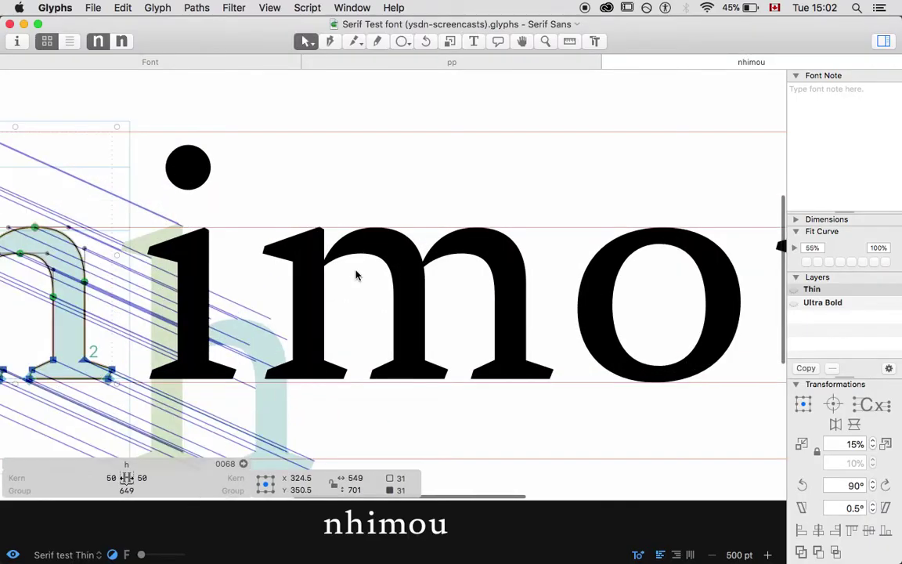
double_click(296, 188)
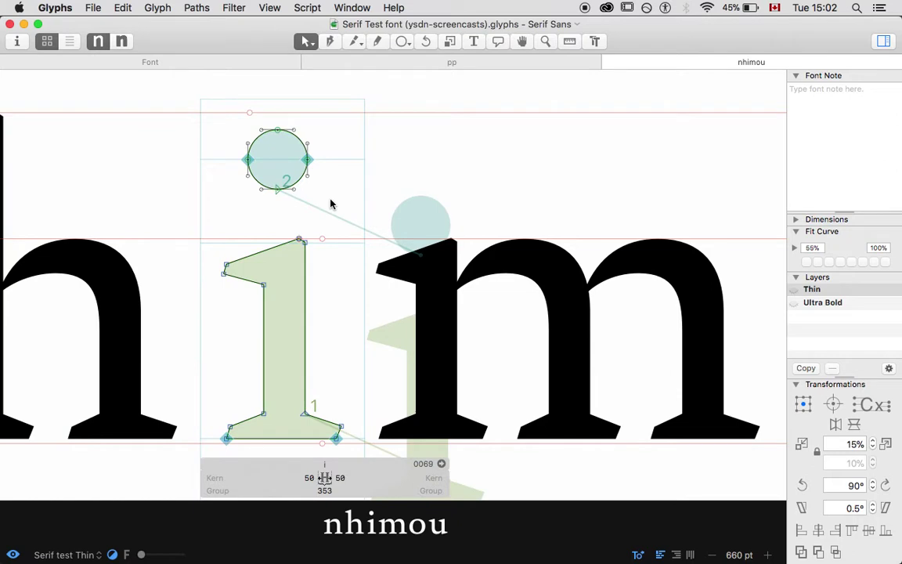
left_click_drag(302, 188, 223, 116)
key("ctrl+alt+super+Down")
key("ctrl+alt+super+Down")
key("ctrl+alt+super+Down")
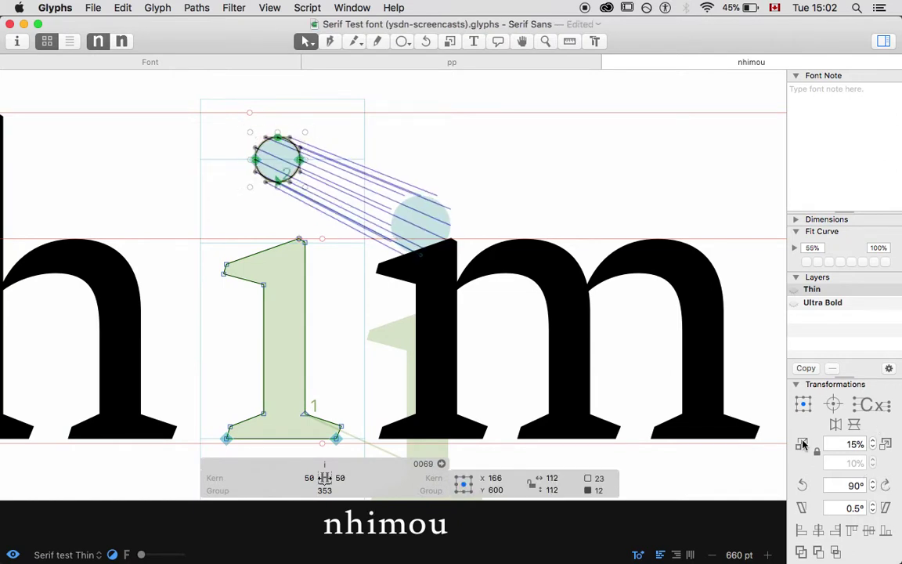
left_click(463, 167)
Re-export the Serif Sans font and switch over to InDesign
key("super+e")
key("Escape")
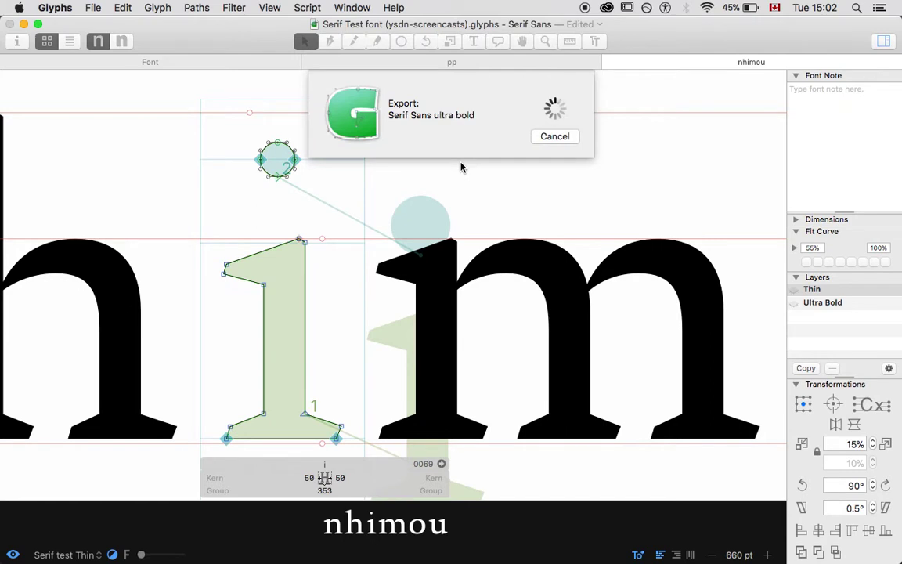
key("super+Tab")
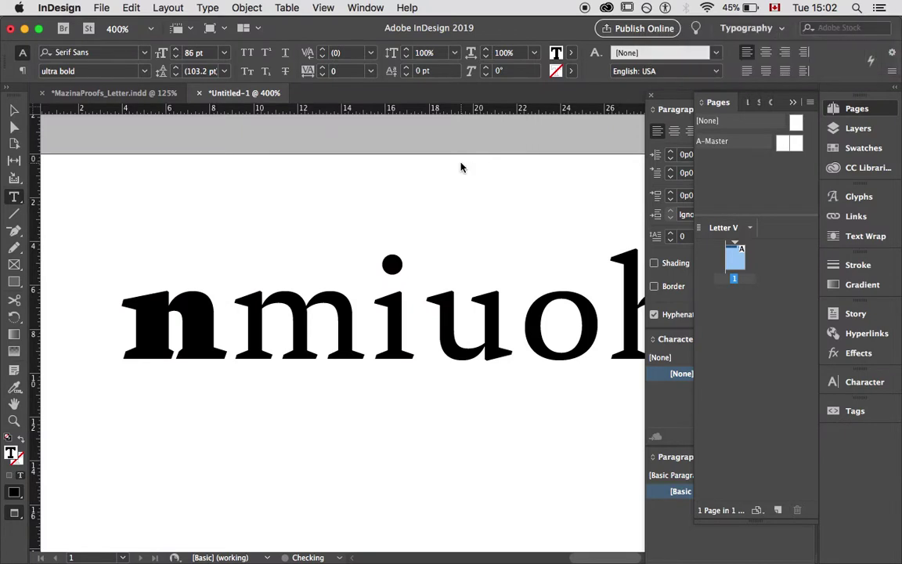
Set the sample text to Serif Sans Regular, then Thin
left_click(144, 71)
left_click(87, 115)
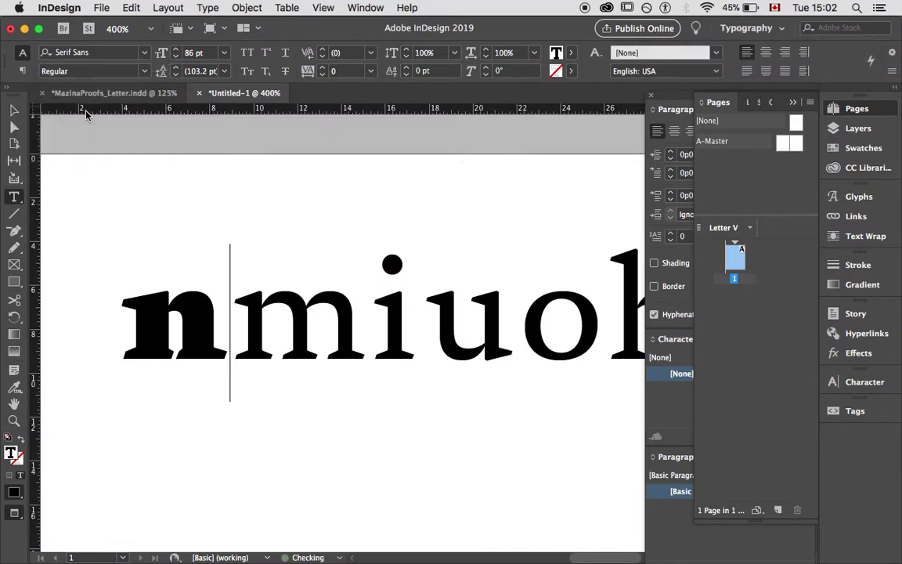
left_click(144, 70)
left_click(82, 84)
Select all the sample text, preview it in Light, leave it in Thin, and return to Glyphs
key("super+a")
left_click(145, 71)
left_click(100, 99)
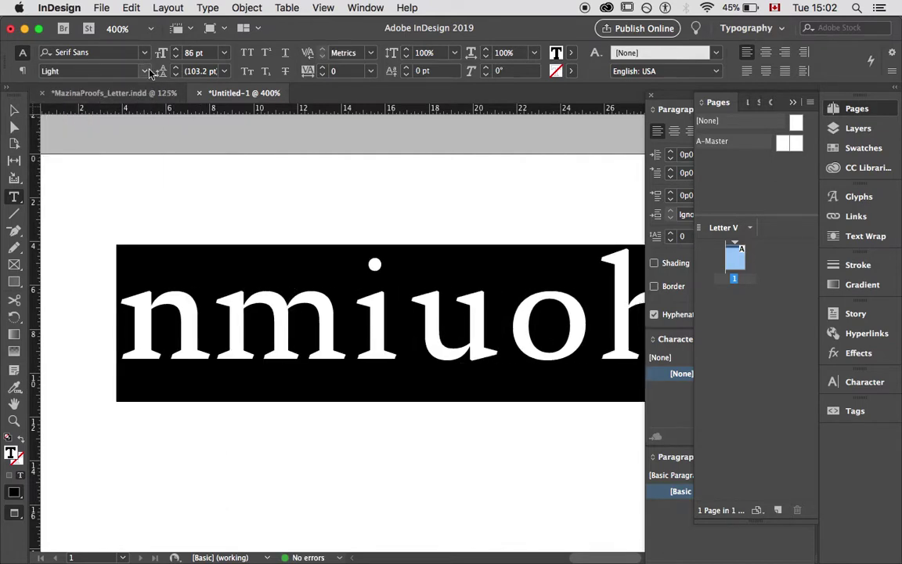
left_click(110, 77)
left_click(88, 84)
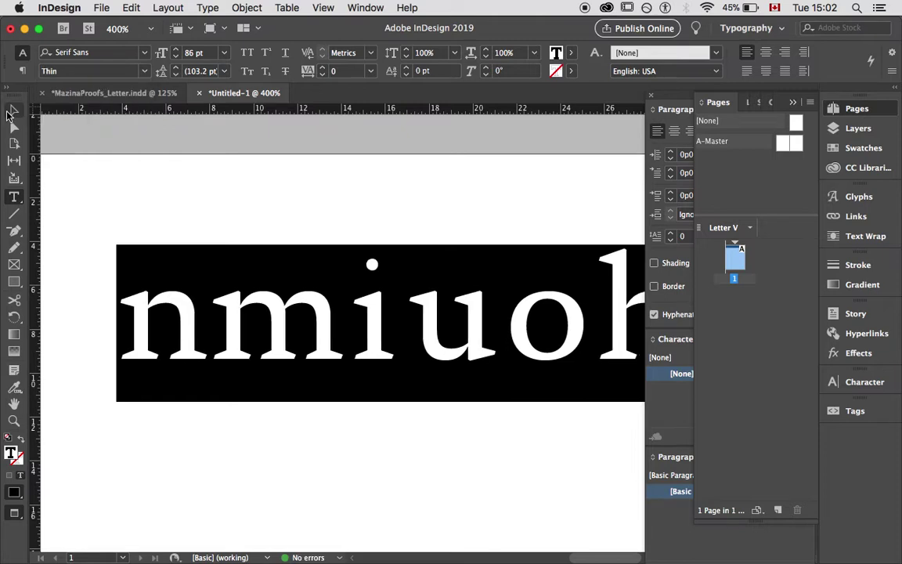
left_click(11, 111)
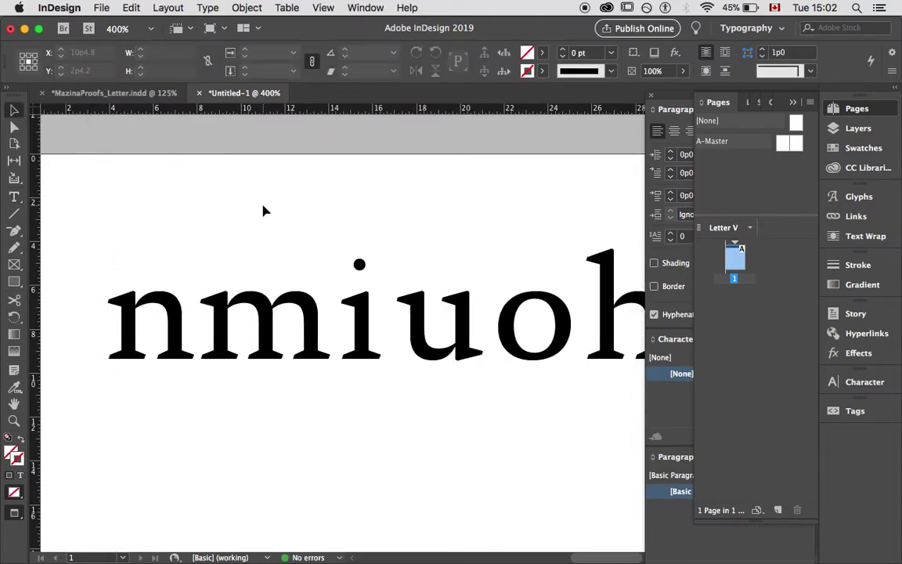
key("super+Tab")
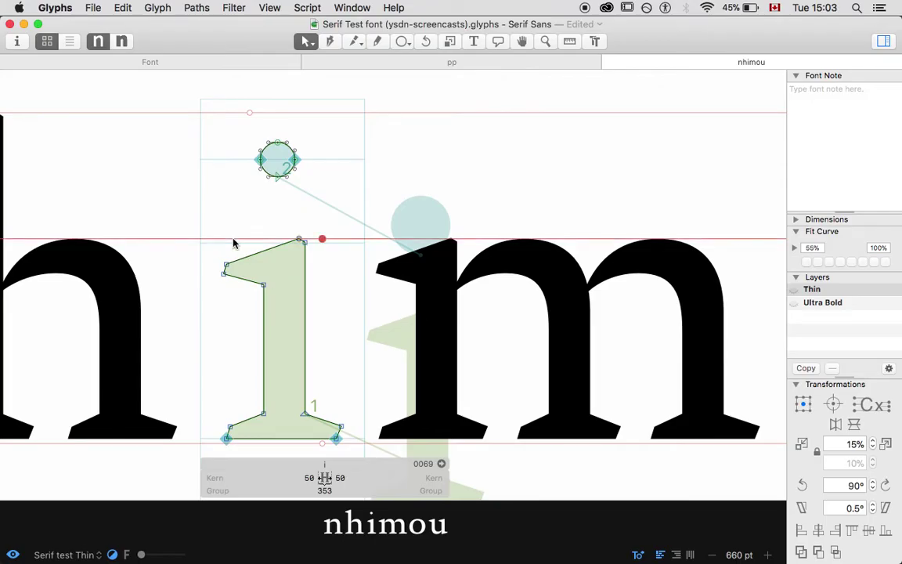
Delete the flag node from the i and export Serif Sans, dismissing the incompatible-glyphs warning
key("Tab")
key("Tab")
key("Delete")
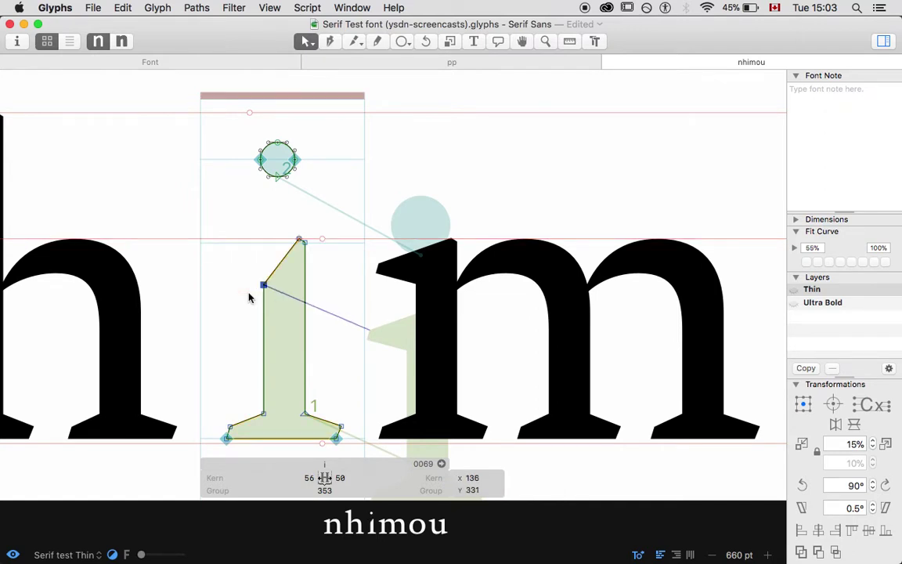
key("super+e")
key("Return")
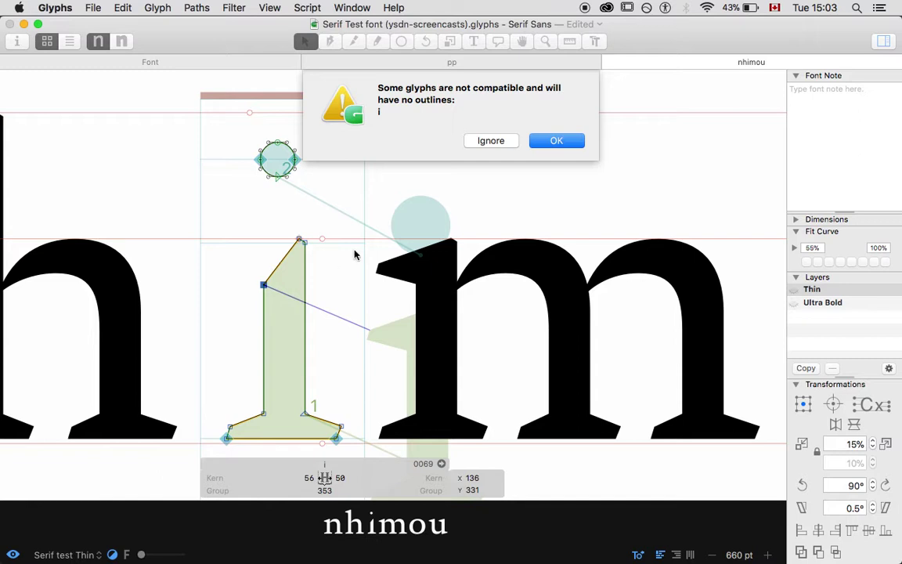
left_click(554, 142)
Restore the i's flag node, shift its flag nodes 200 units left, and re-export the font
key("super+z")
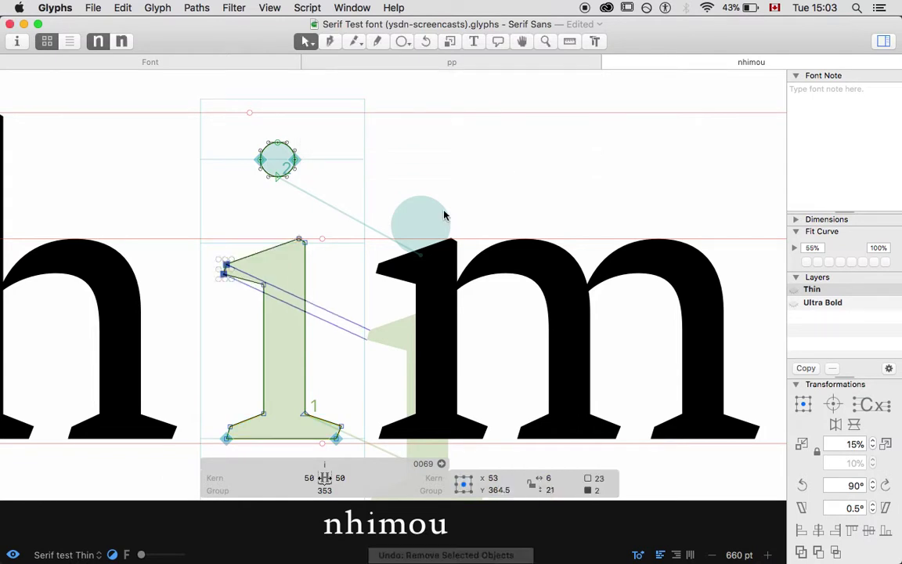
key("super+shift+Left")
key("super+shift+Left")
key("super+e")
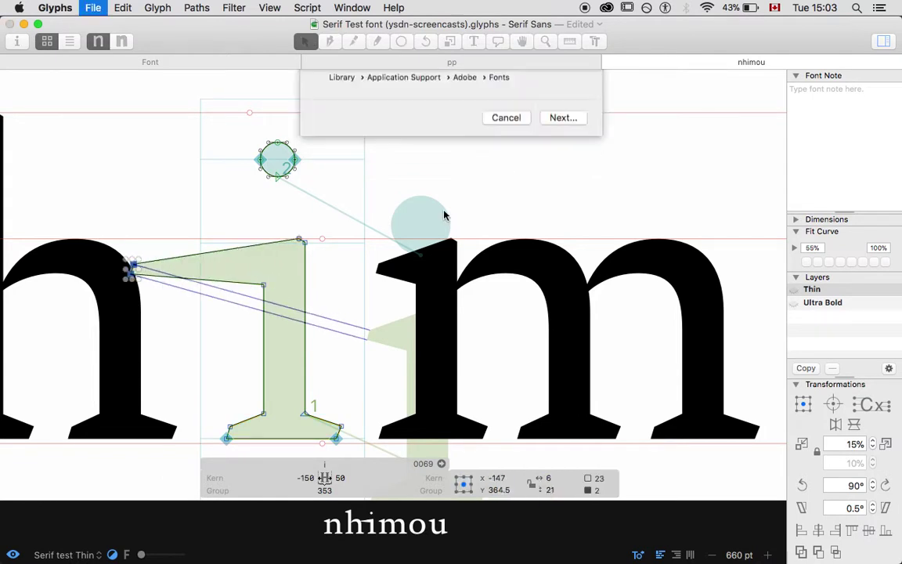
key("Return")
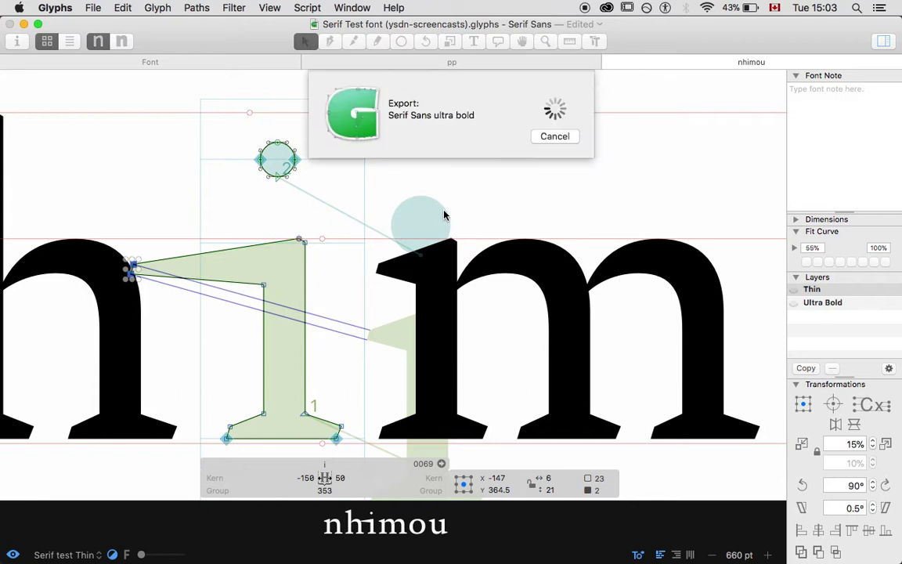
Check InDesign, then undo the flag move and dot scaling so the i's dot is full size
key("super+Tab")
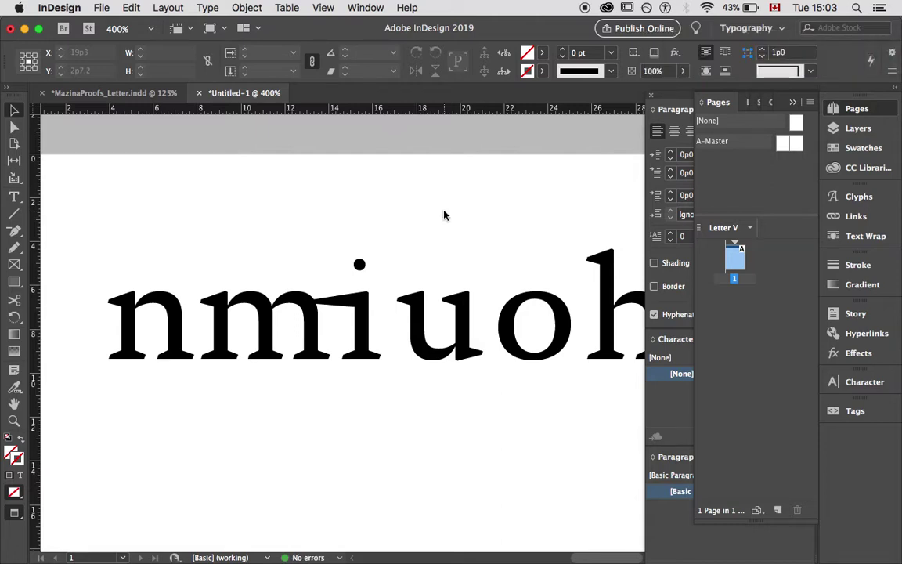
key("super+Tab")
key("super+z")
key("super+z")
key("super+z")
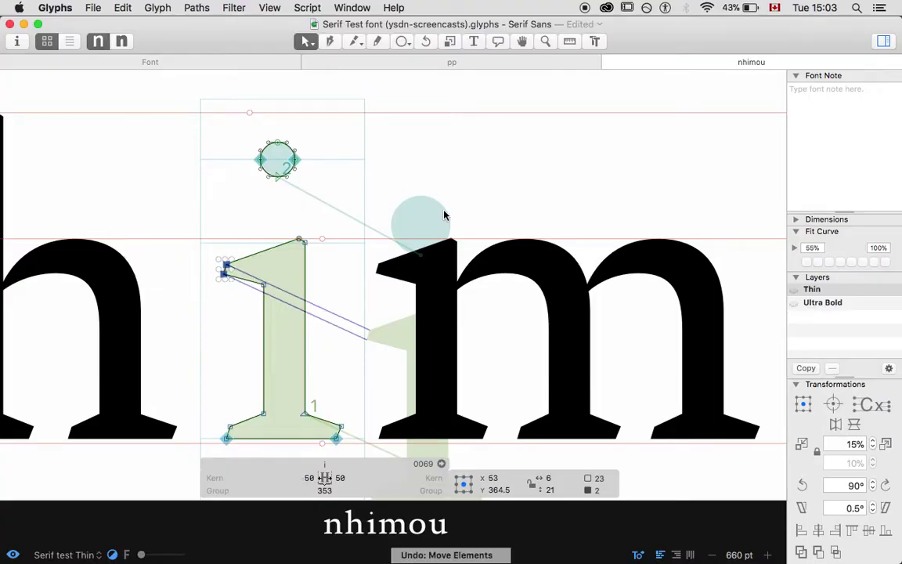
key("super+z")
key("super+z")
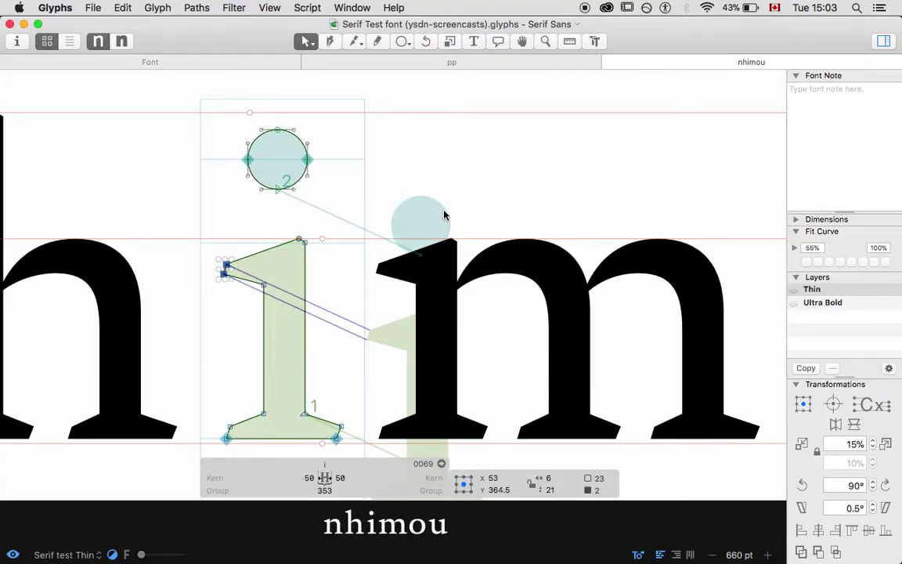
key("super+e")
key("Escape")
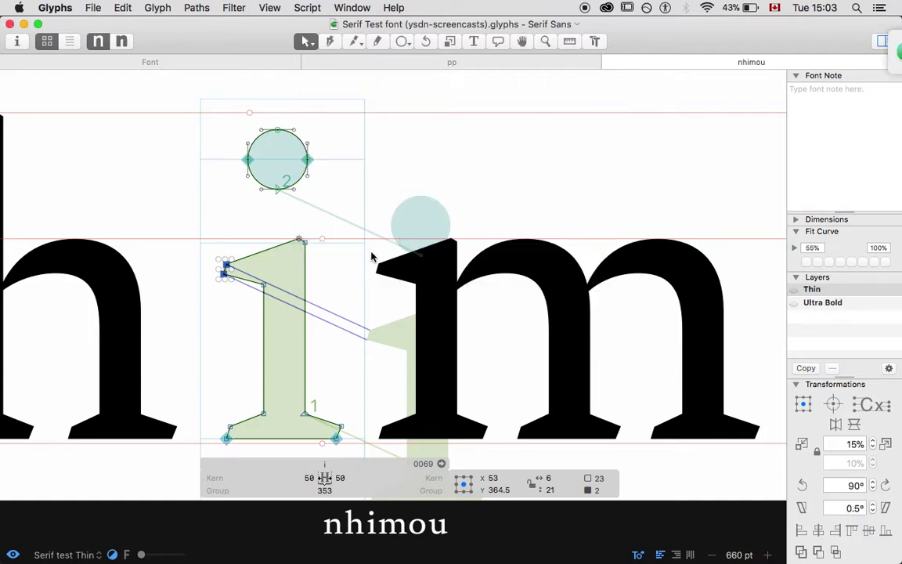
Zoom InDesign out to 150% to see the whole nmiuoh line, select the Type tool, and switch to Chrome
key("super+Tab")
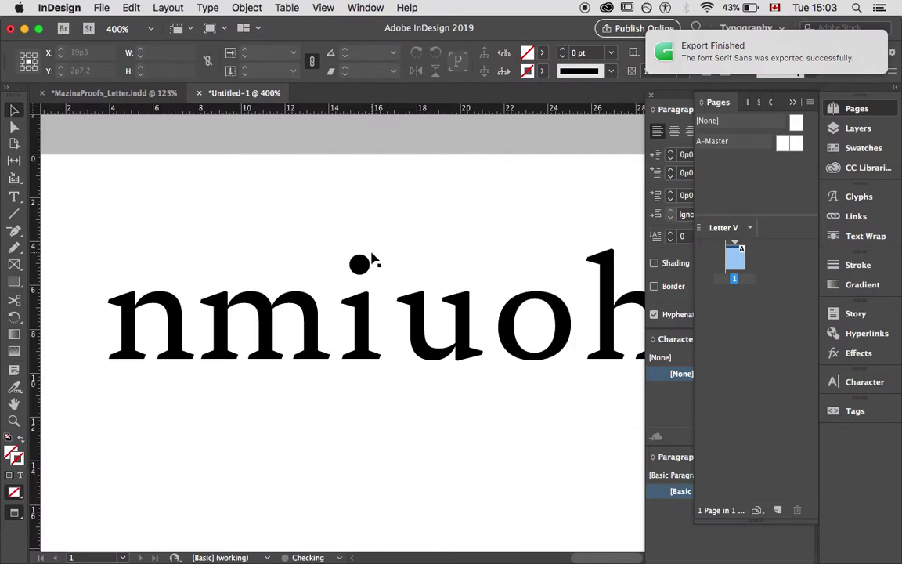
key("super+minus")
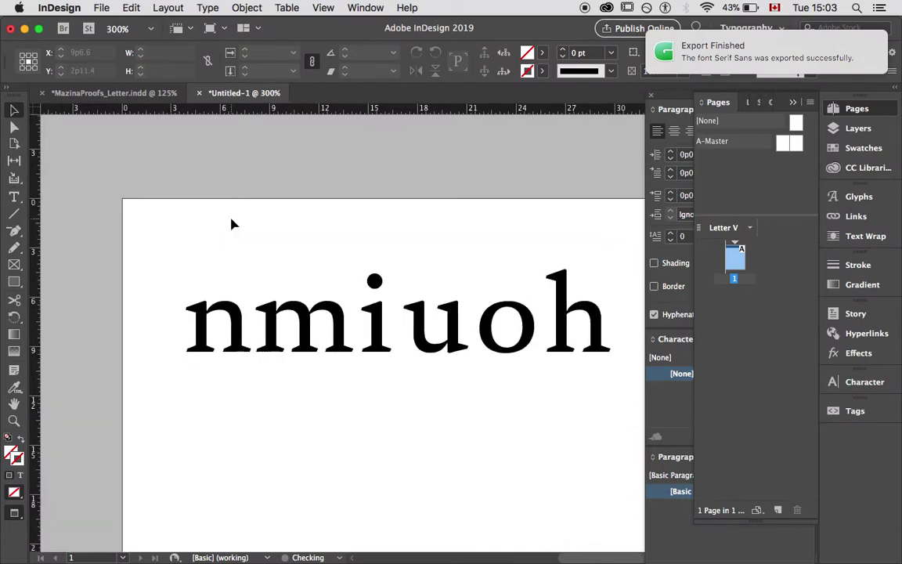
key("super+minus")
key("super+minus")
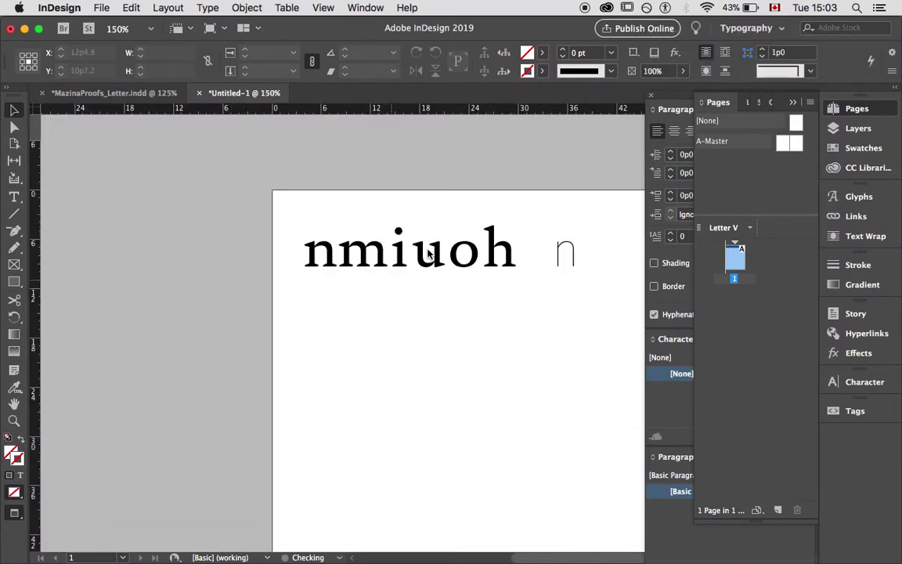
key("t")
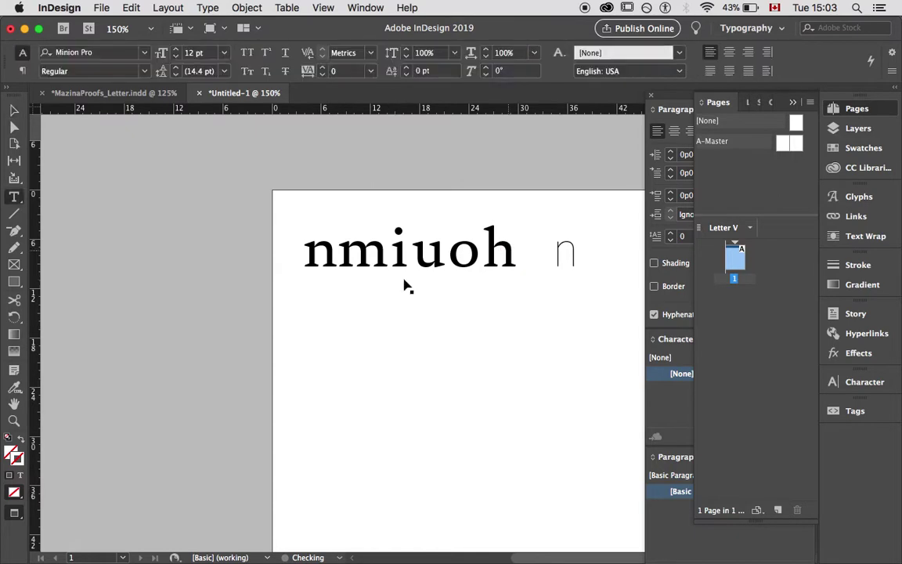
key("super+Tab")
left_click(581, 310)
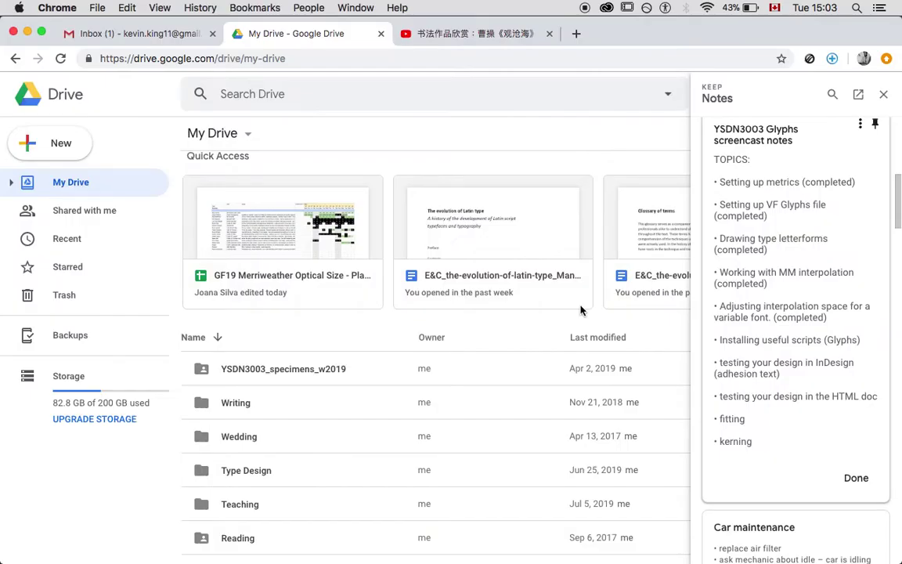
Load adhesiontext.com in a new Chrome tab from the 'adhesion' address-bar suggestion
key("super+t")
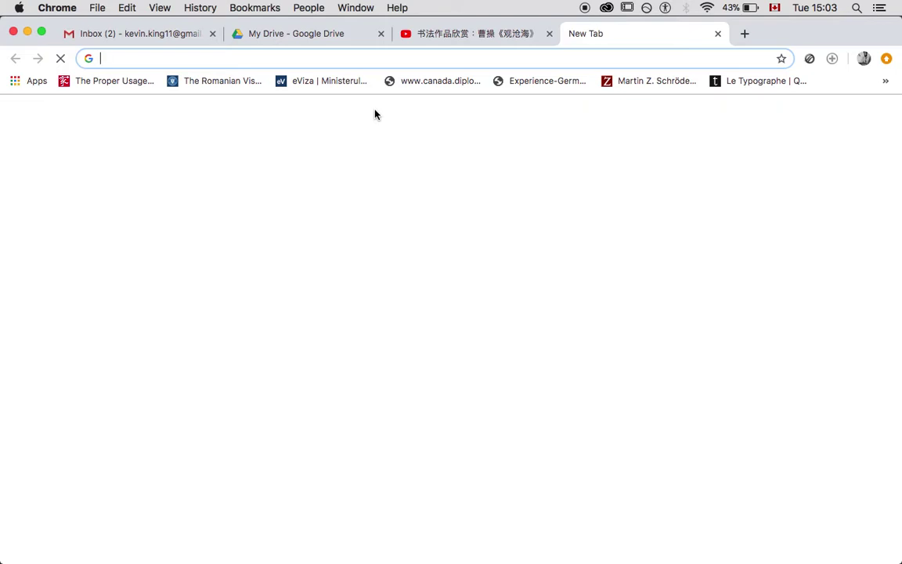
type("adhesion")
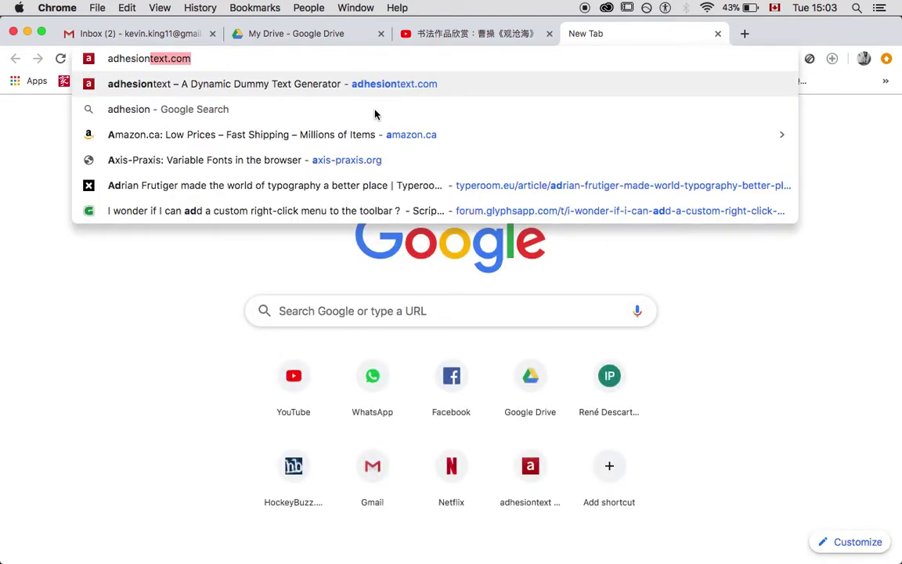
key("Return")
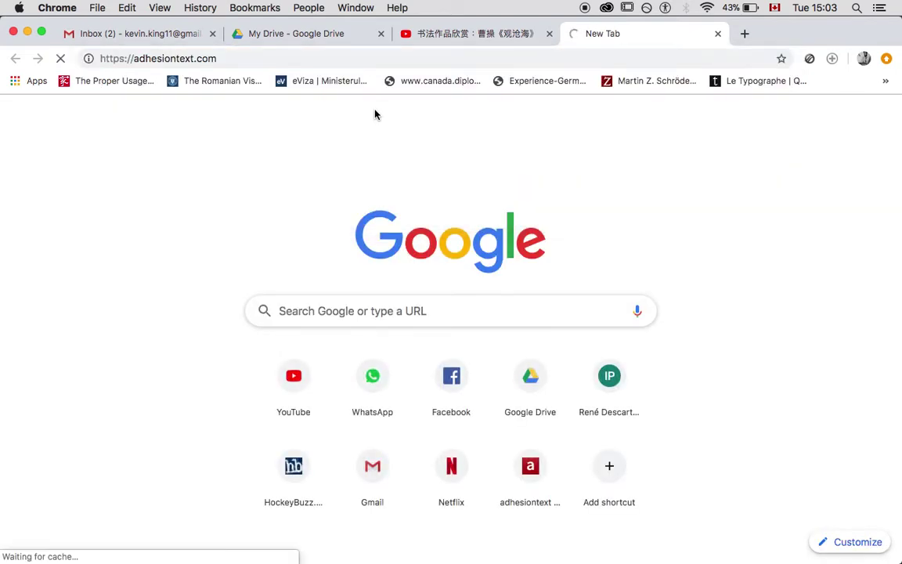
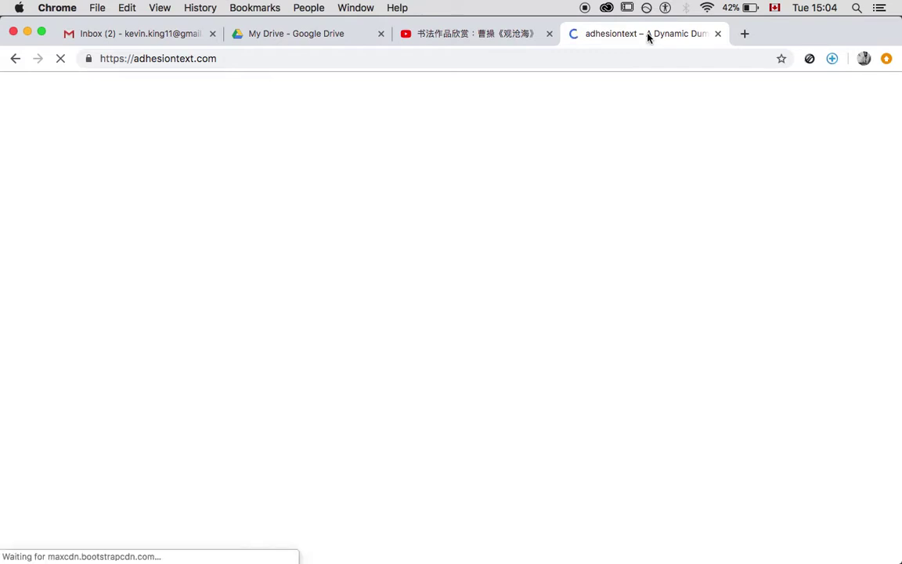
Load adhesiontext.com in a new Chrome tab and close the stalled tab
left_click(741, 34)
type("adh")
key("Return")
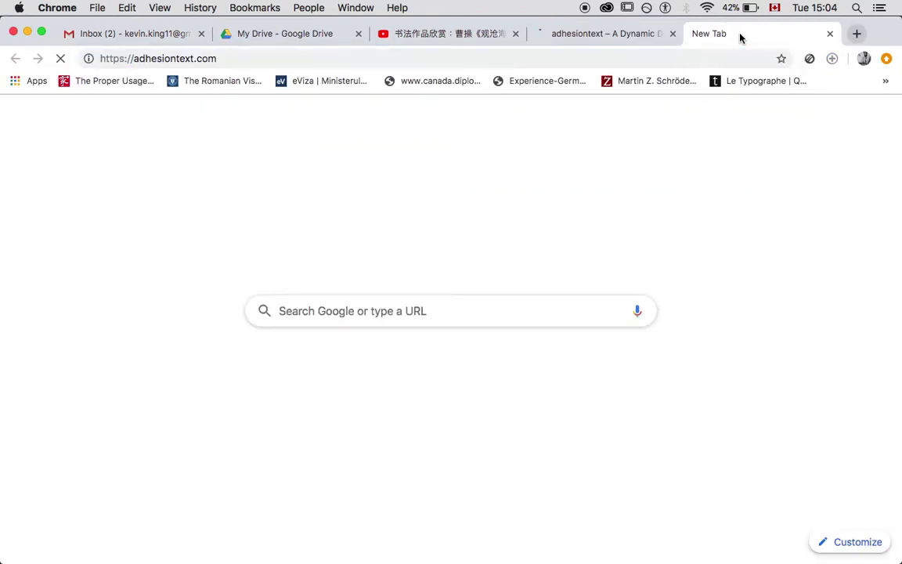
left_click(674, 34)
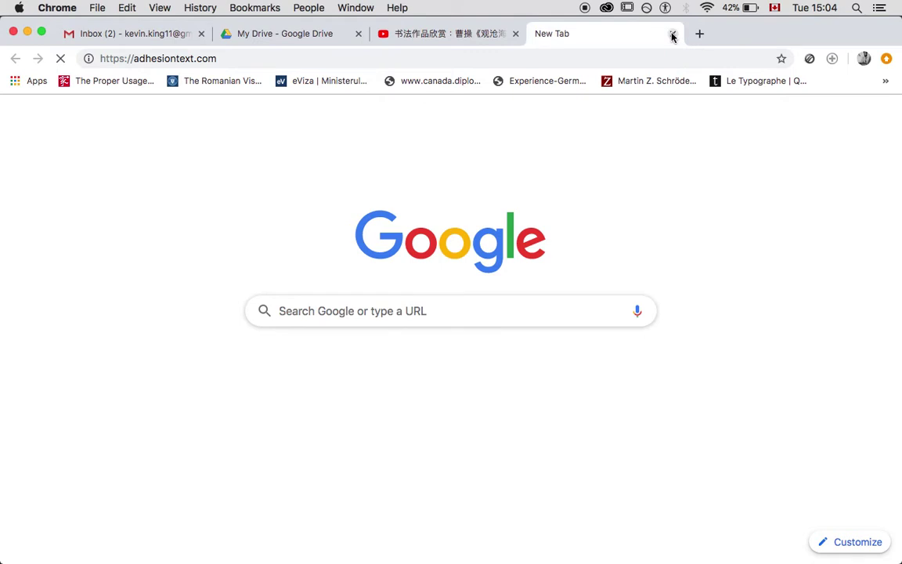
Replace the web address with adhesiontext.com and reload it
left_click(554, 61)
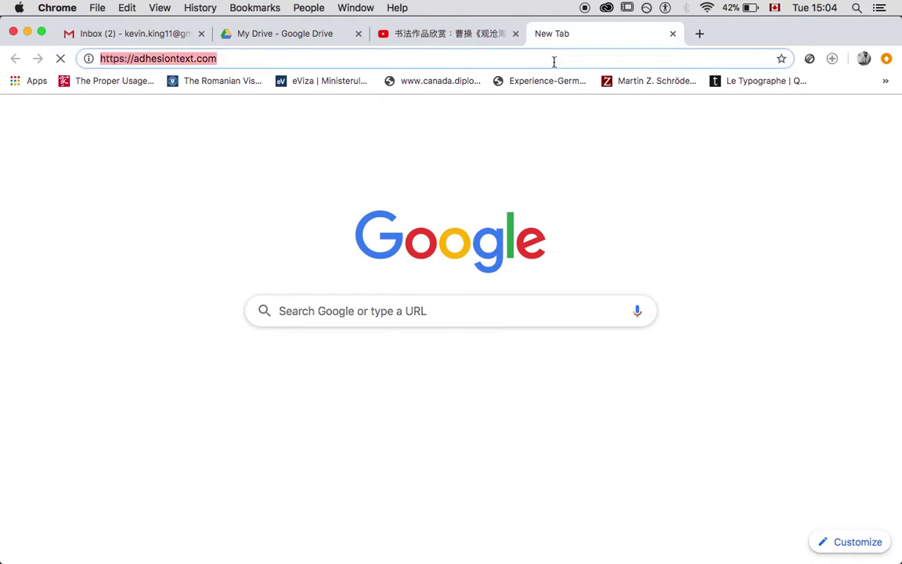
key("BackSpace")
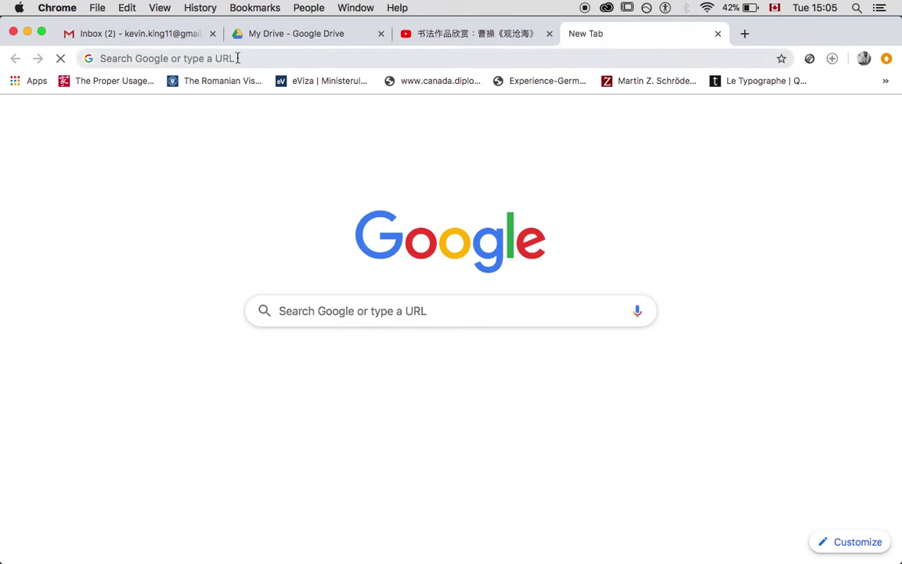
type("adh")
key("Return")
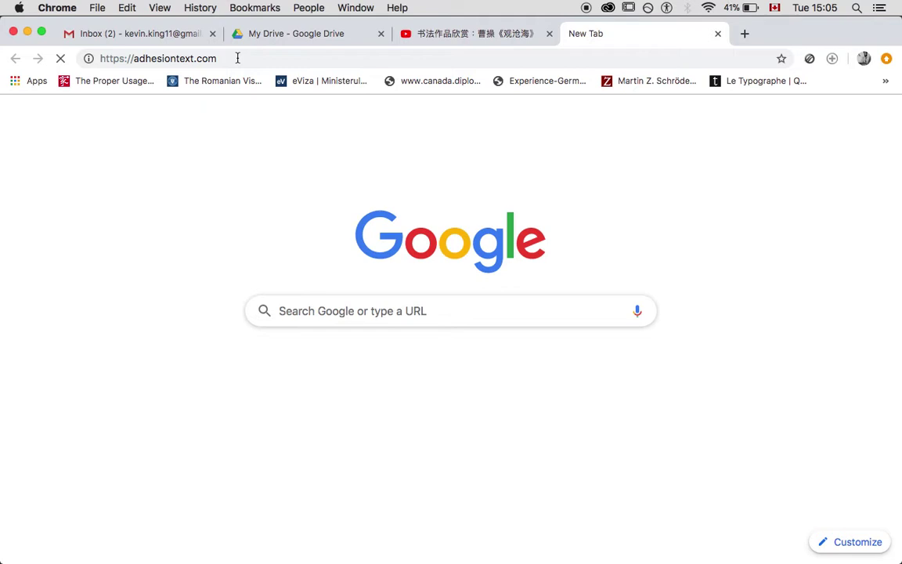
Check the Wi-Fi network list, then switch to InDesign
left_click(708, 7)
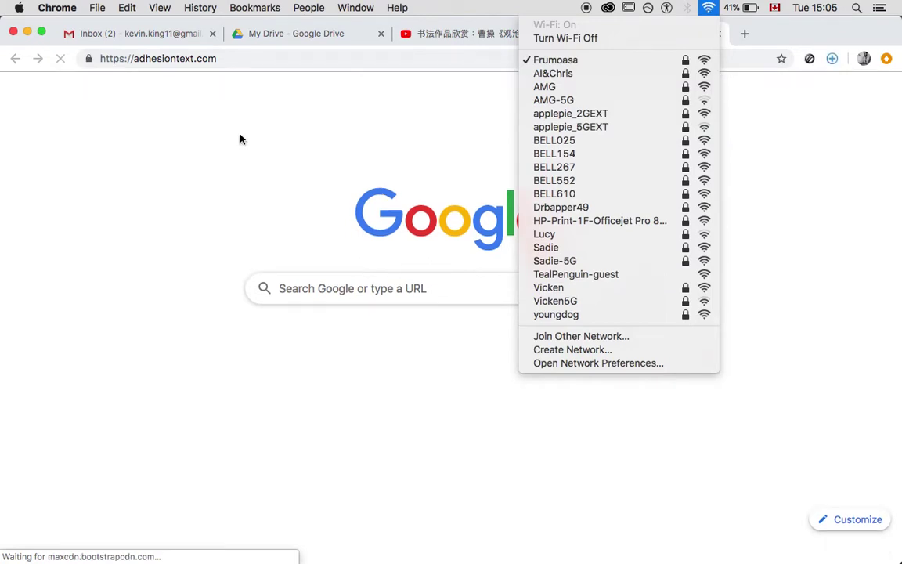
left_click(209, 249)
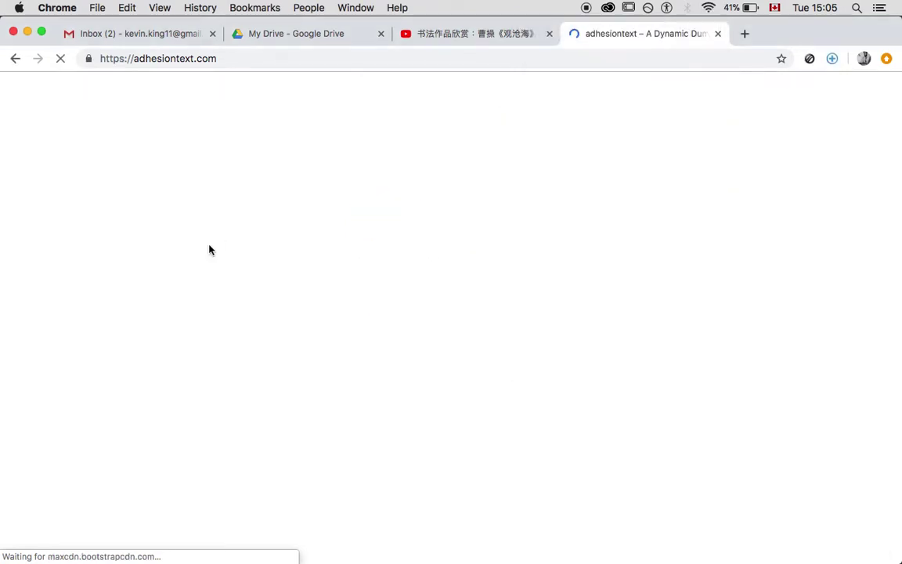
key("super+Tab")
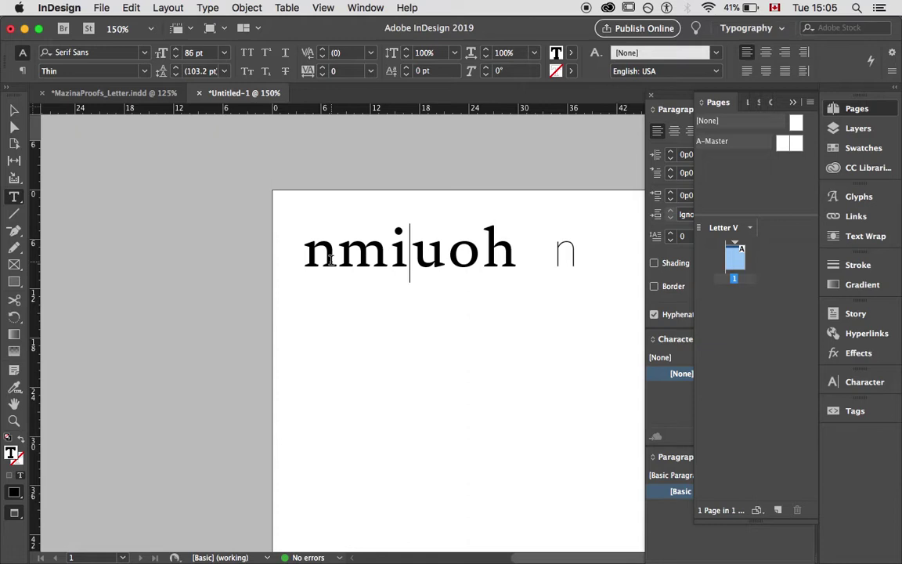
Zoom the MazinaProofs_Letter document to 300% and look over page 26
left_click(133, 88)
key("super+equal")
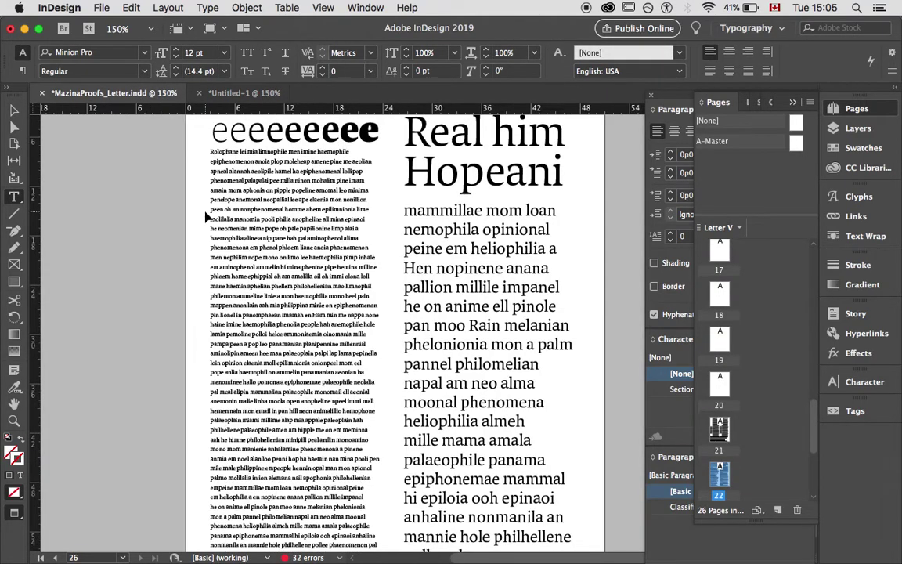
key("super+equal")
scroll(205, 207, "right", 3)
scroll(205, 208, "down", 2)
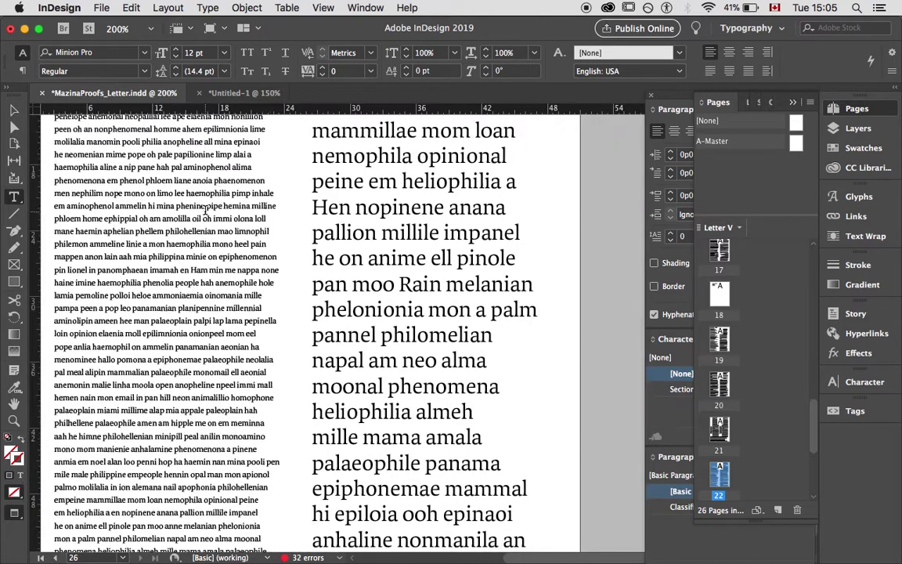
key("super+equal")
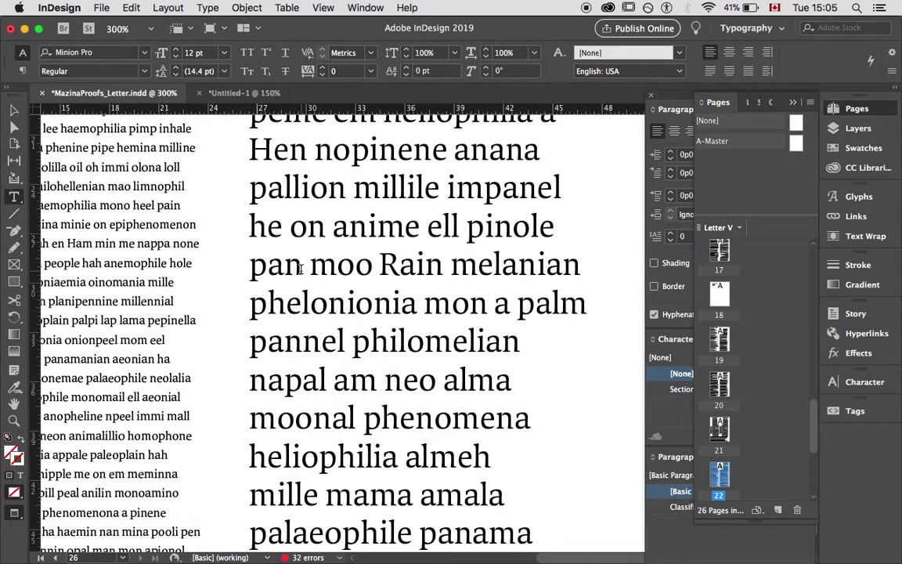
scroll(239, 219, "up", 4)
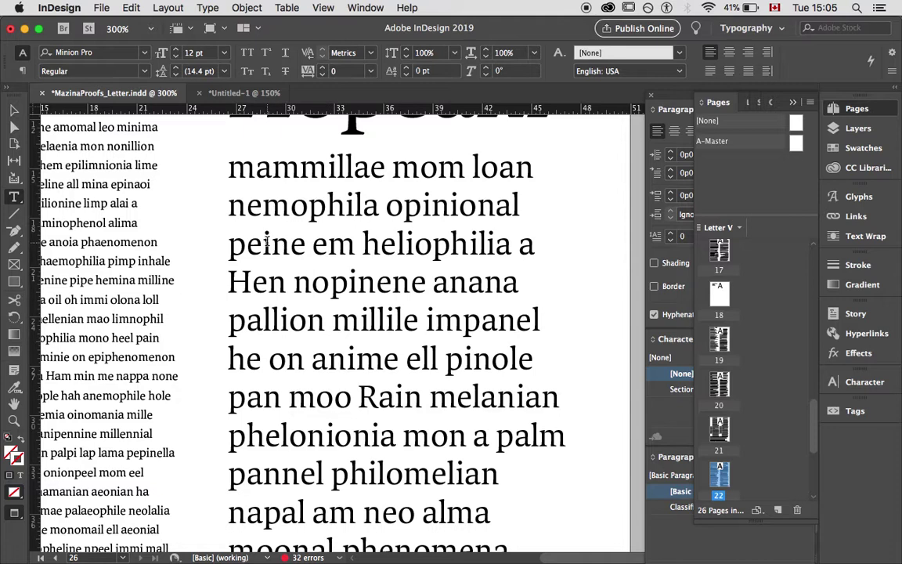
scroll(267, 242, "down", 10)
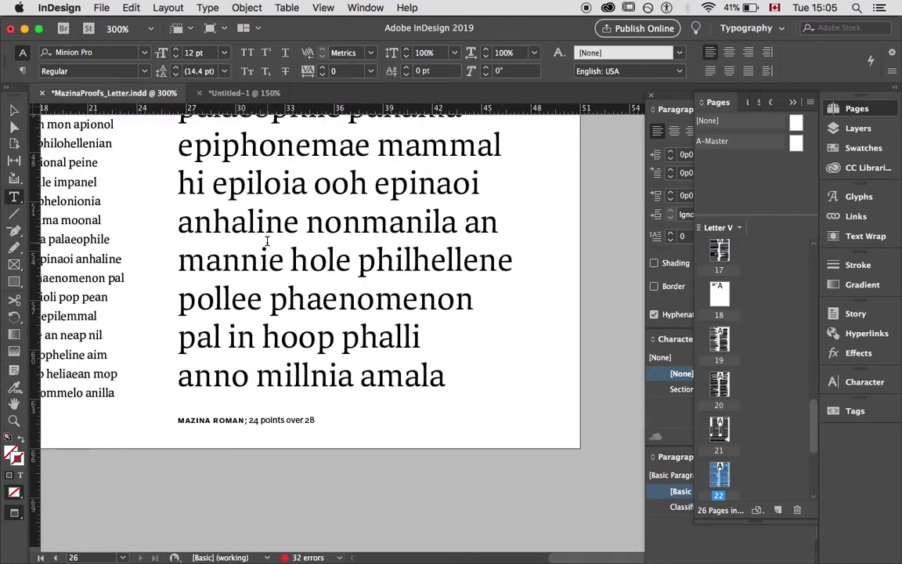
scroll(266, 241, "up", 10)
scroll(266, 241, "left", 5)
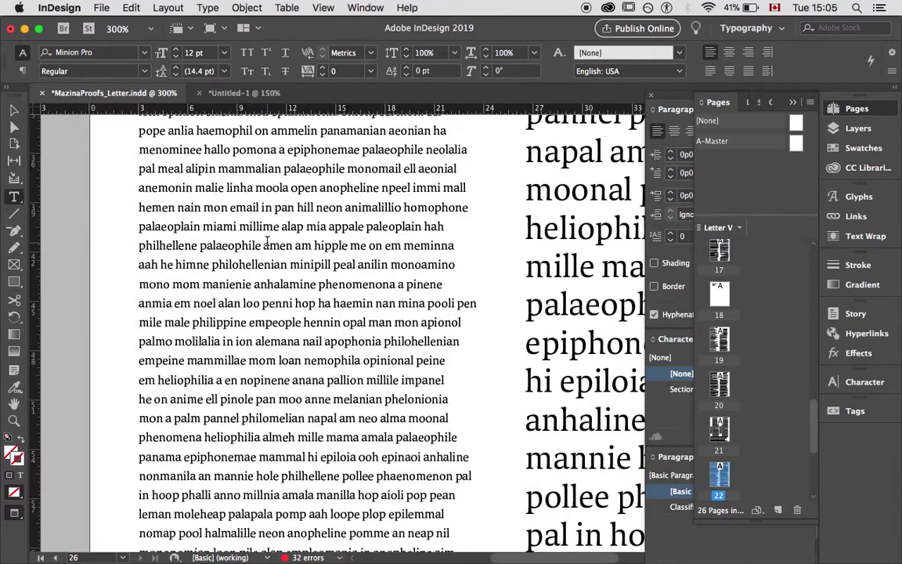
scroll(267, 241, "up", 3)
scroll(266, 242, "down", 20)
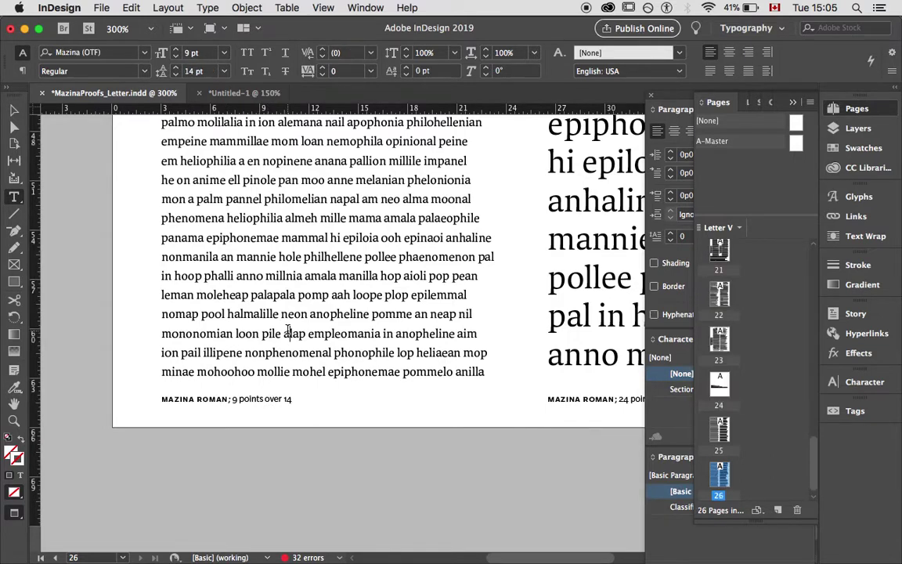
Select the 9 pt Mazina Roman text and the 24 pt sample's first line, then deselect
double_click(284, 295)
left_click(283, 295)
key("super+a")
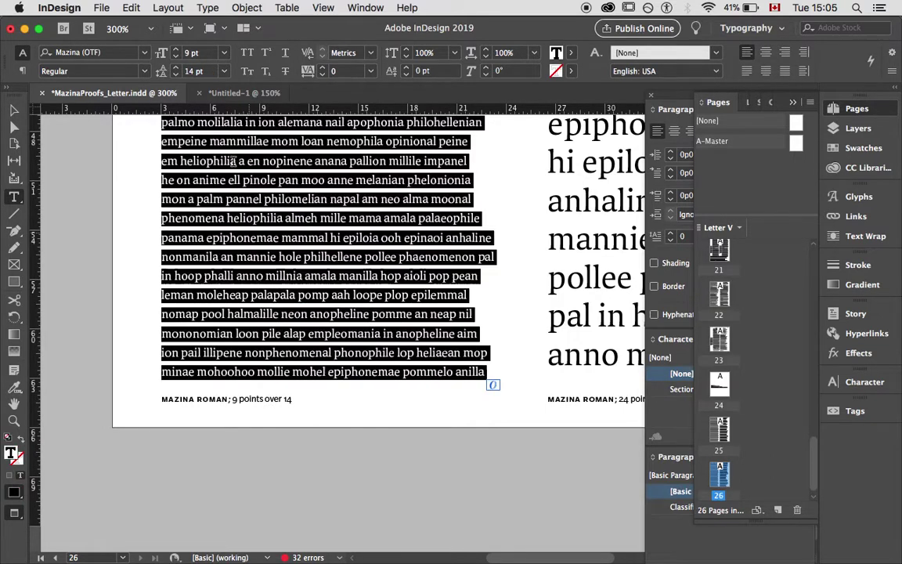
left_click(270, 218)
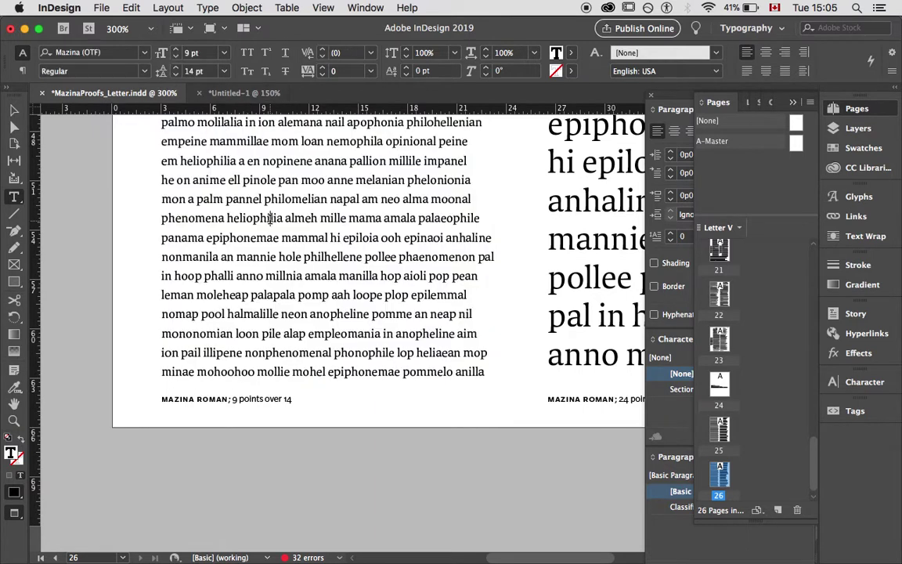
triple_click(553, 125)
scroll(569, 239, "right", 5)
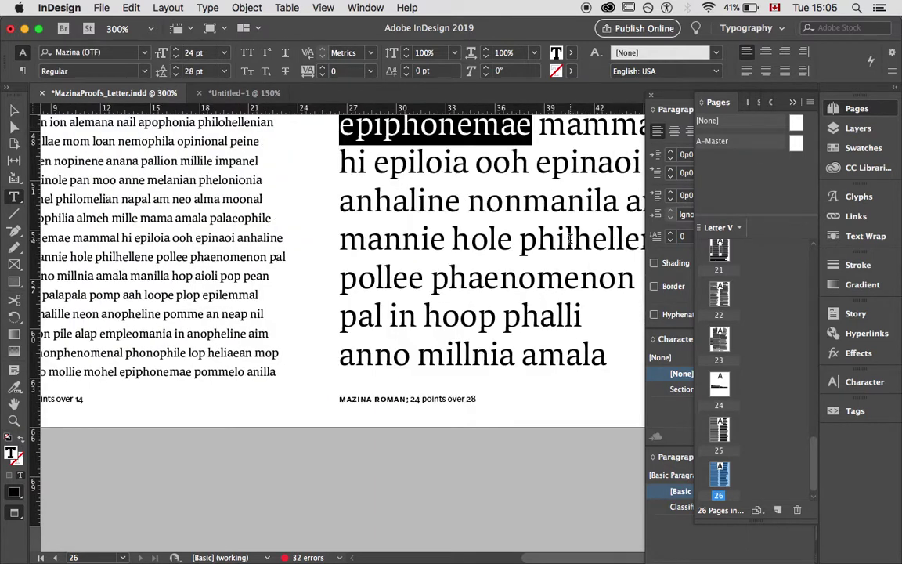
left_click(14, 110)
left_click(297, 396)
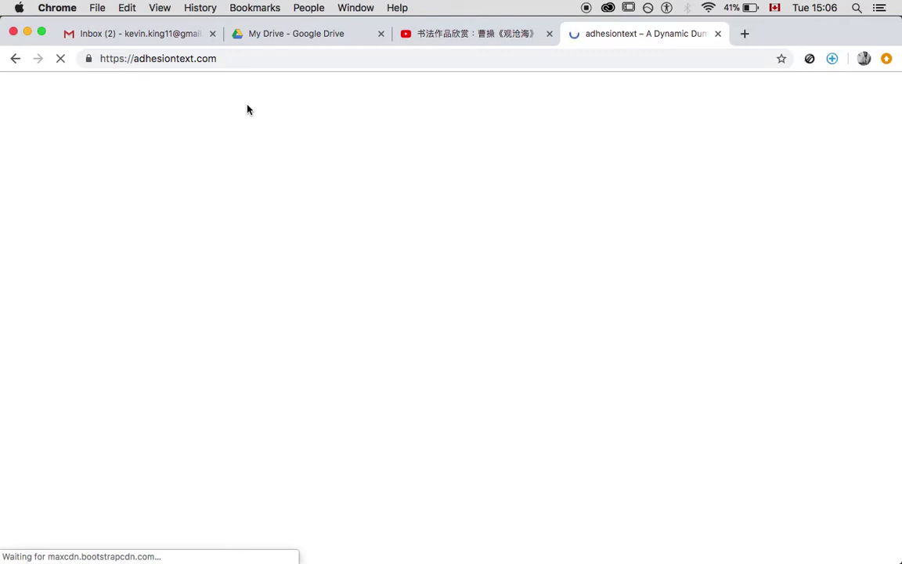
Launch Safari from Spotlight and bring its window to the front
key("super+space")
type("safari")
key("Return")
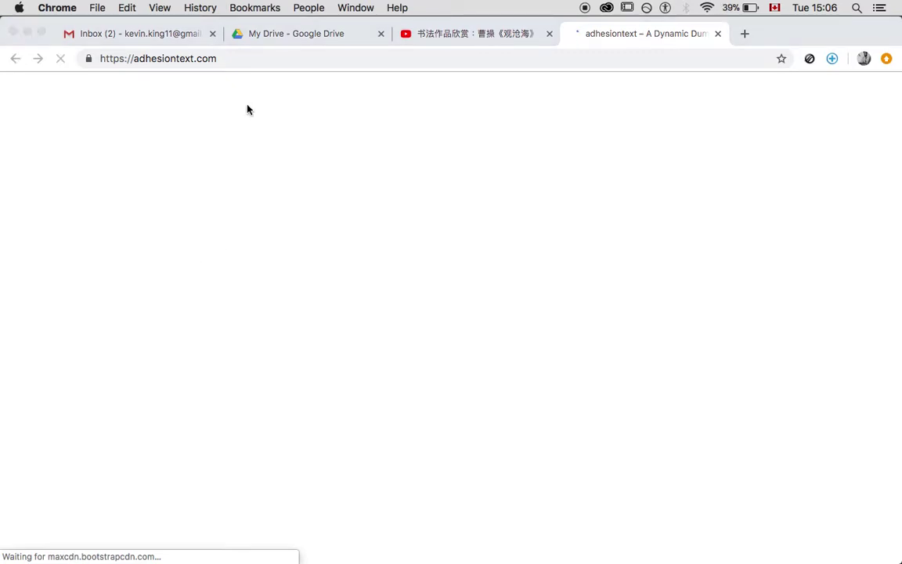
left_click(679, 40)
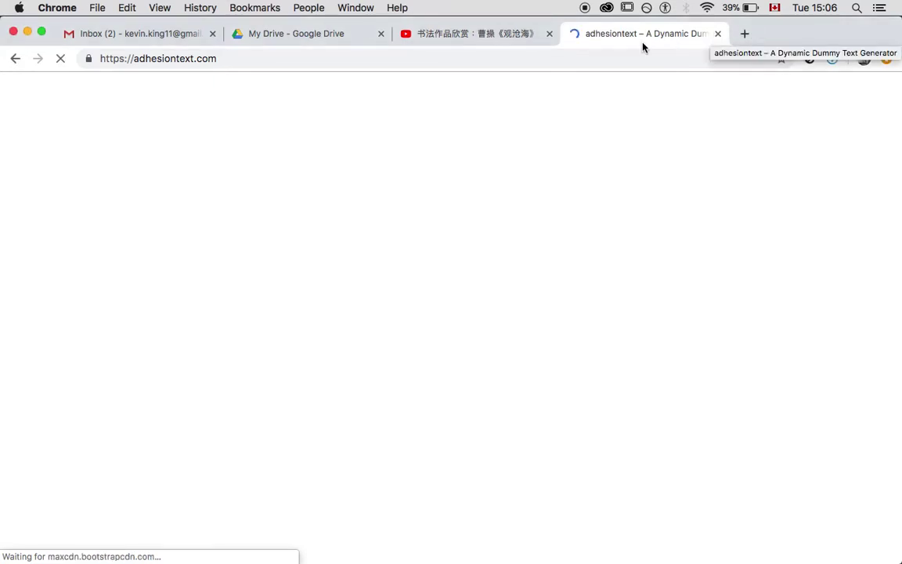
key("super+Tab")
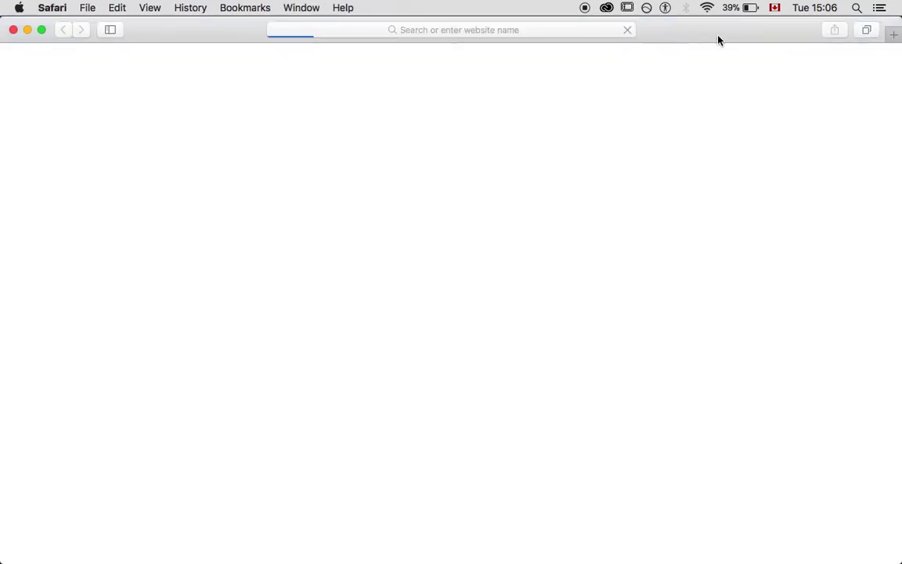
Load adhesiontext.com in Safari
left_click(418, 31)
type("adhes")
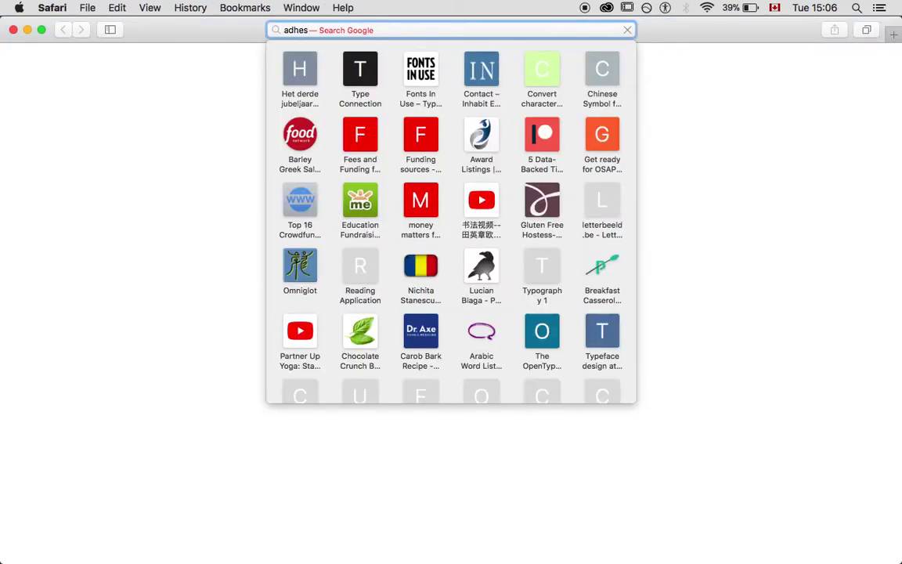
type("ion")
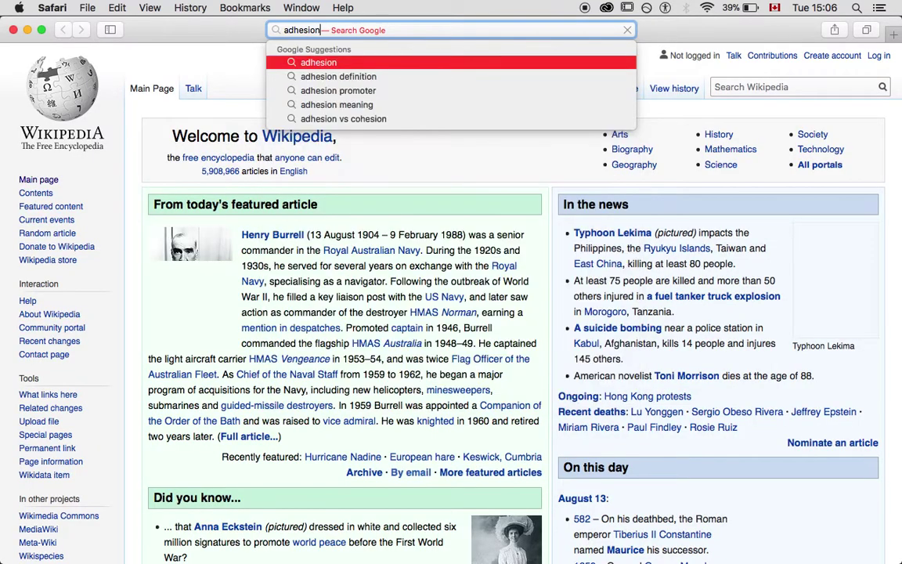
type("text.com")
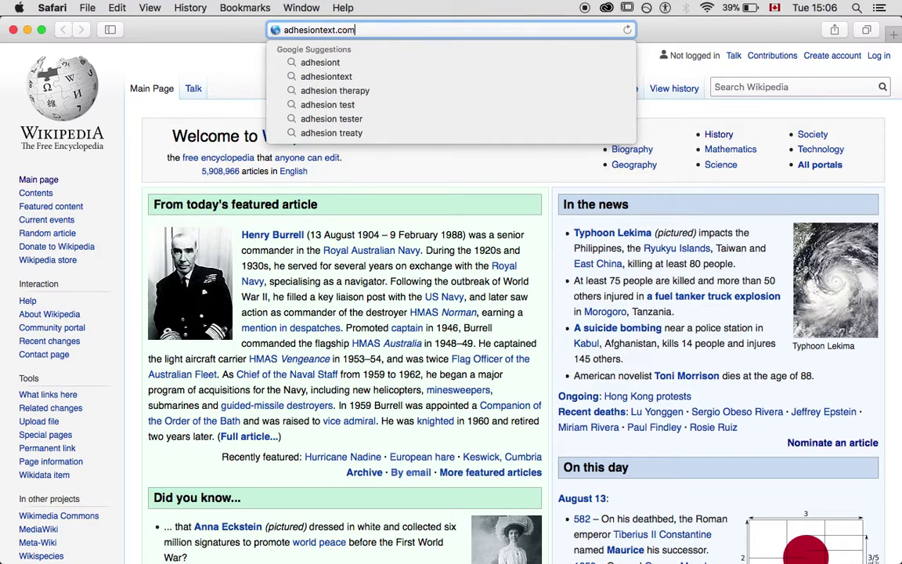
key("Return")
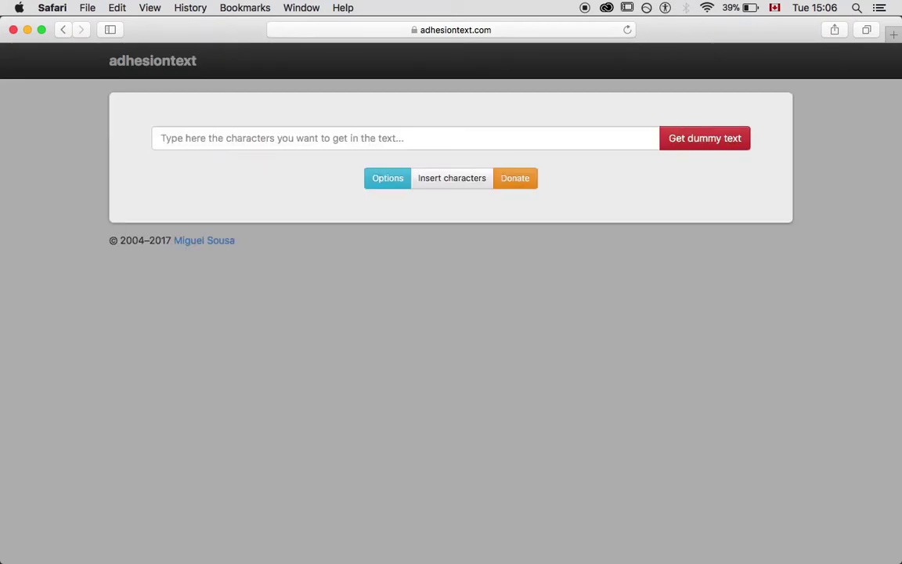
Generate dummy text from the letters 'nmiohu', then try it with 'a' added
left_click(224, 137)
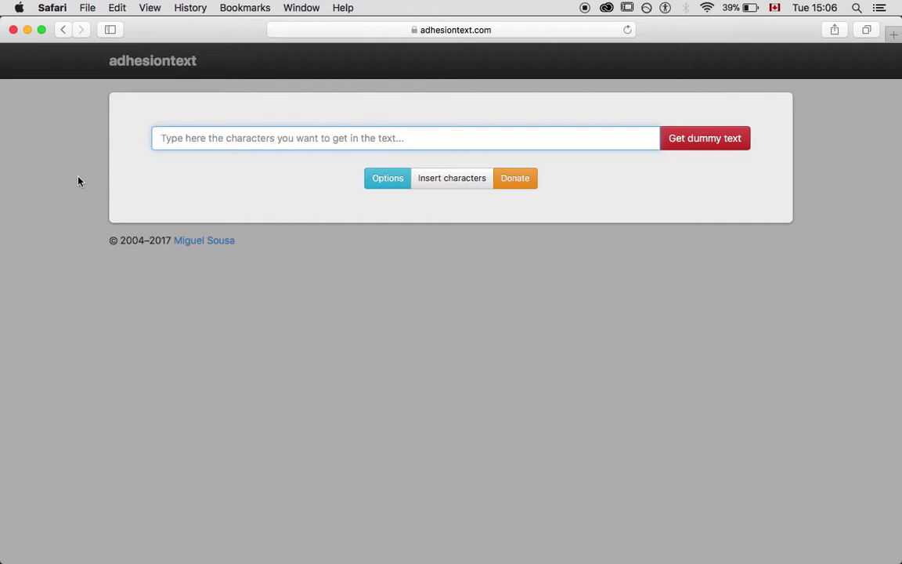
type("nm")
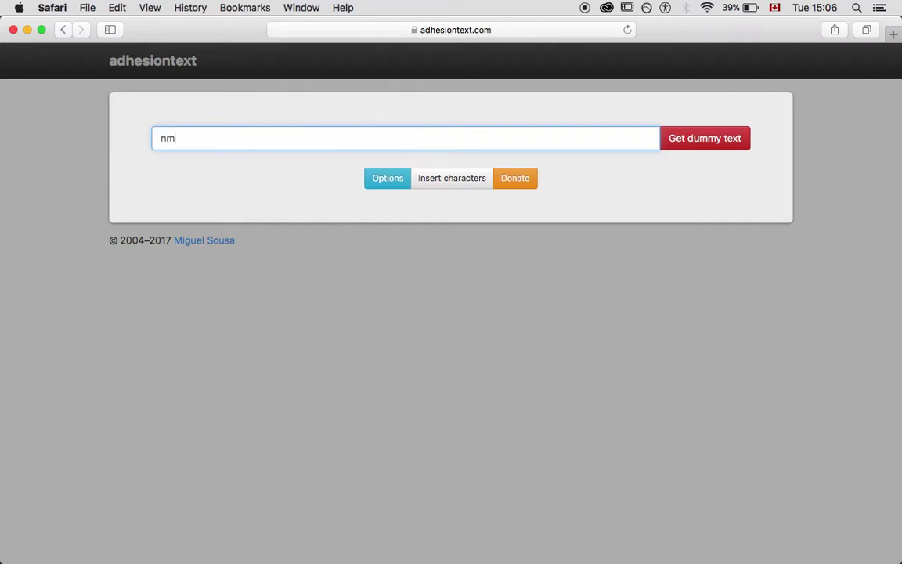
type("iohu")
left_click(690, 142)
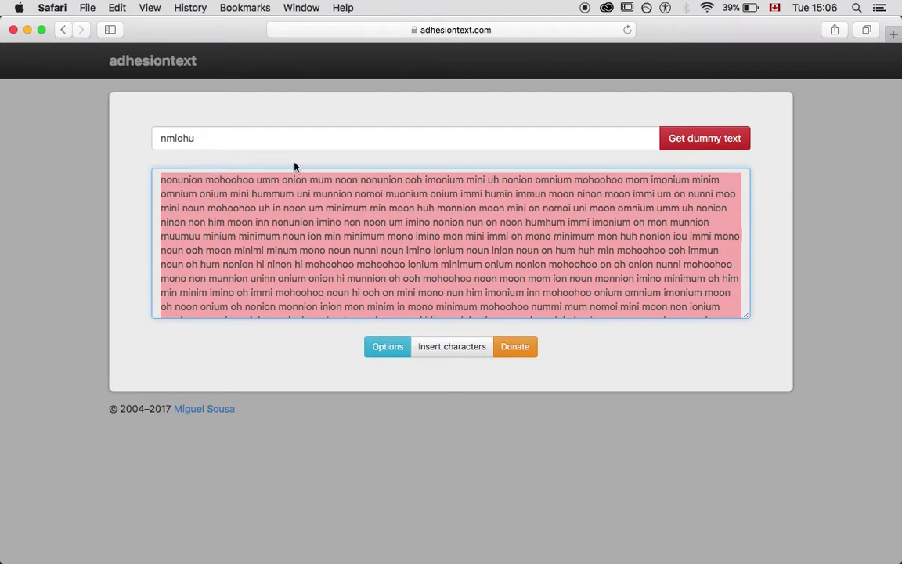
left_click(274, 144)
type("a")
left_click(677, 149)
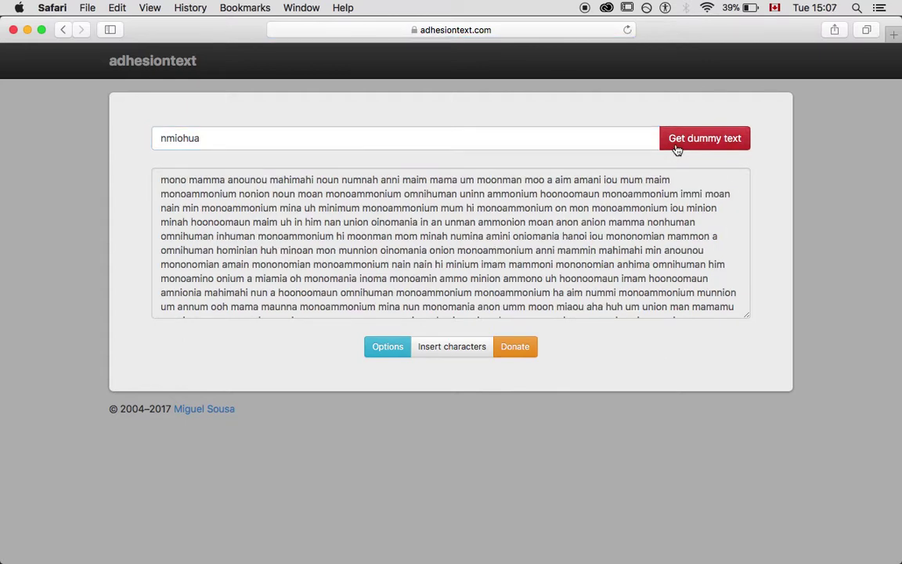
Remove the 'a', regenerate several batches from 'nmiohu', and select all the output
left_click(382, 144)
key("BackSpace")
left_click(697, 147)
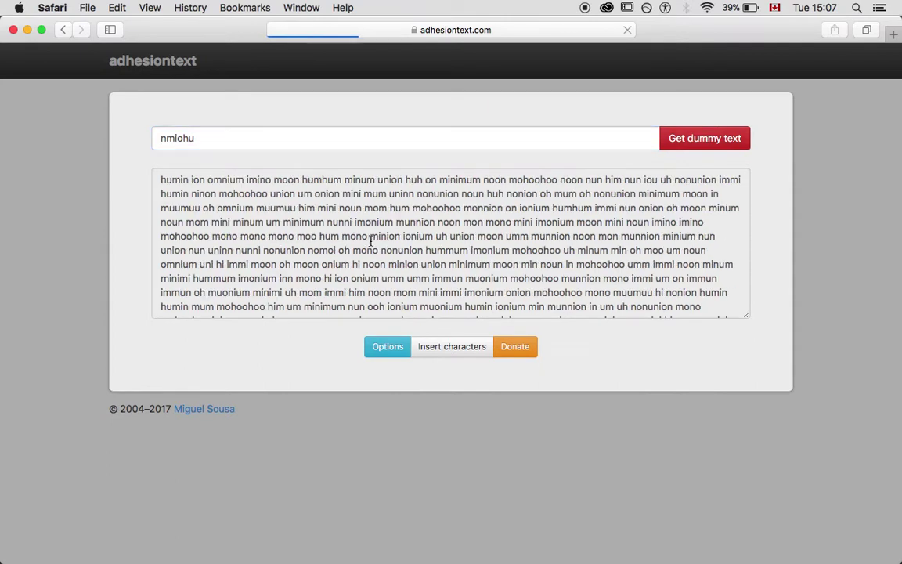
left_click(678, 148)
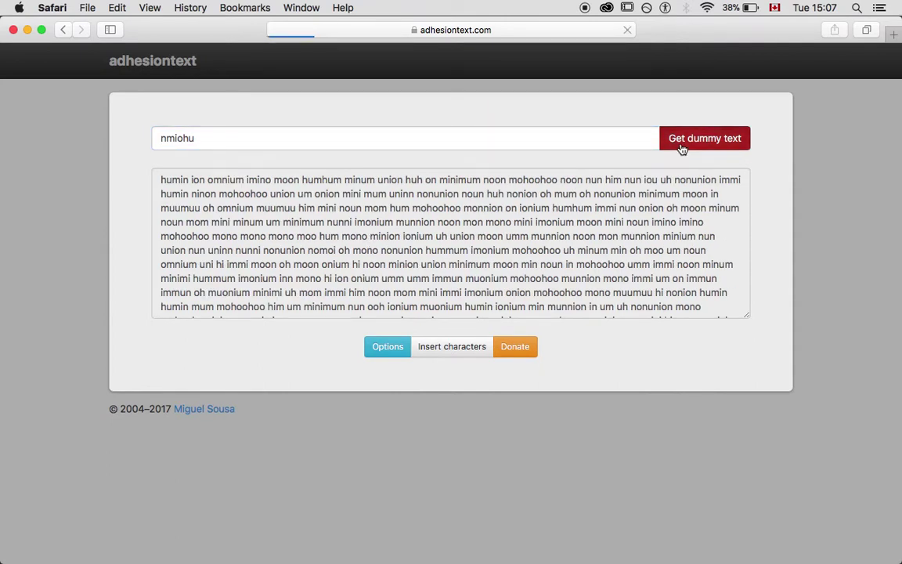
left_click(689, 147)
left_click(502, 235)
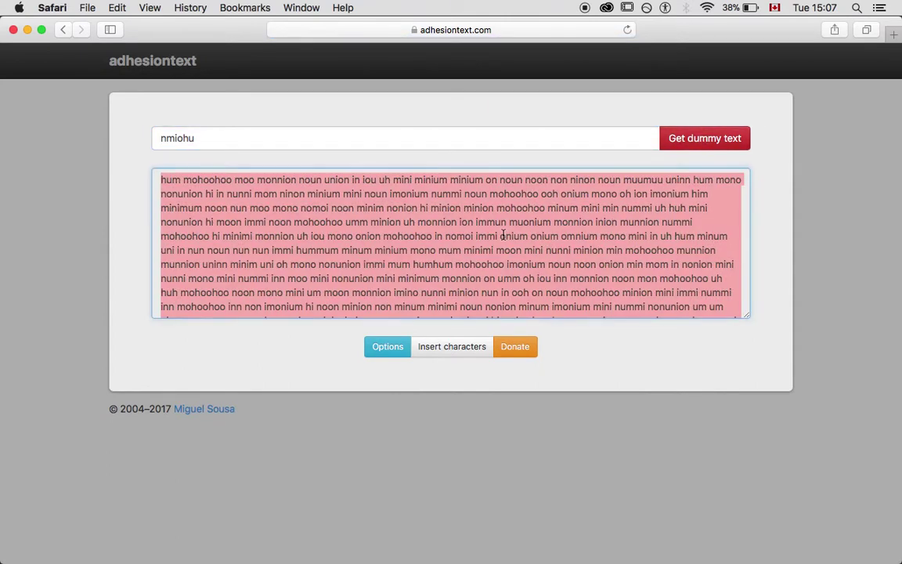
key("super+Tab")
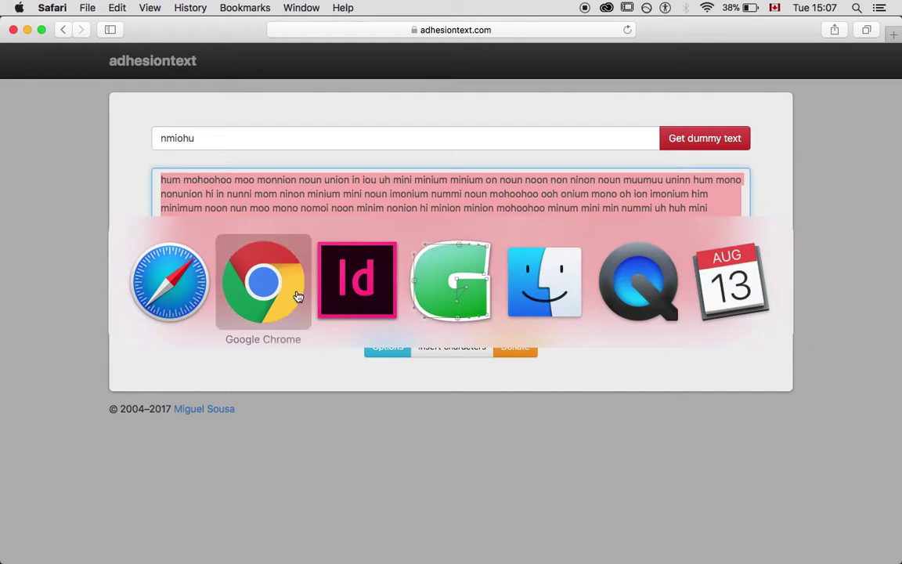
Replace the 'nmiuoh' test line in Untitled-1 with the pasted dummy text
left_click(352, 293)
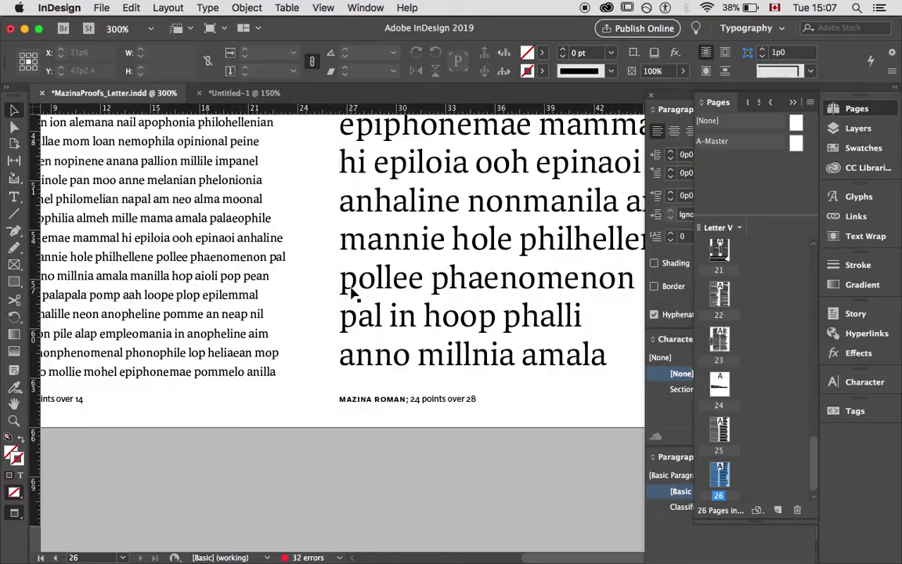
key("ctrl+Tab")
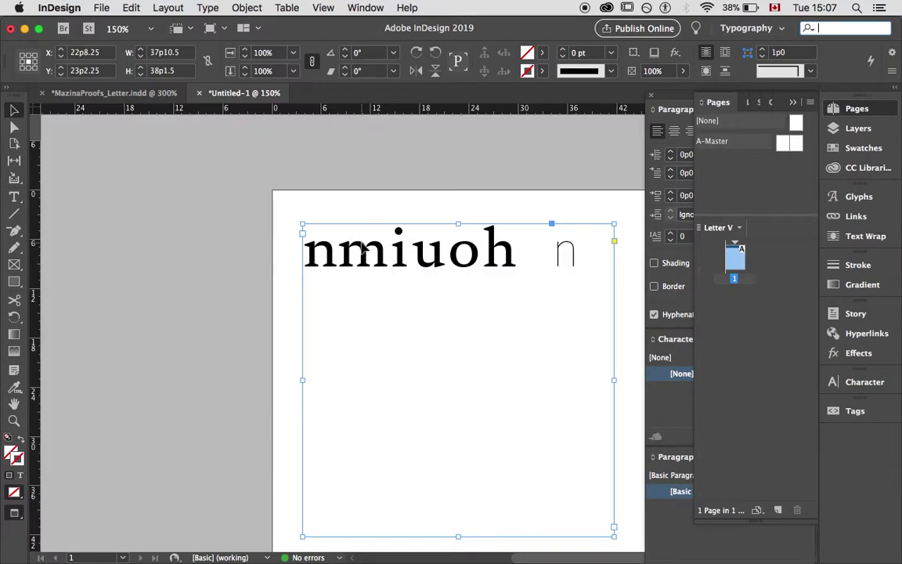
type("t")
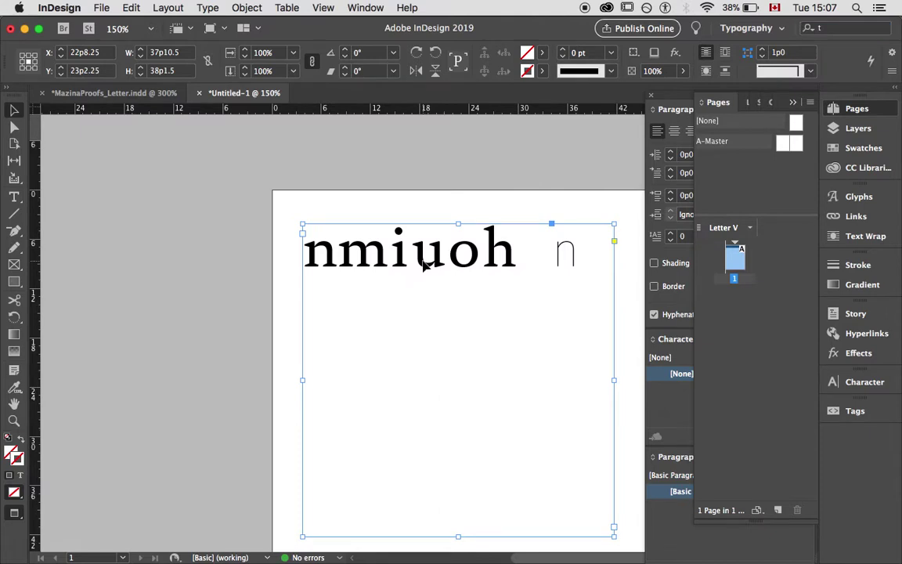
double_click(423, 266)
double_click(423, 266)
left_click(423, 267)
type("hum mo hoohoo moo mon nion noun")
Set all the frame's text to 14 pt
key("ctrl+a")
left_click(196, 52)
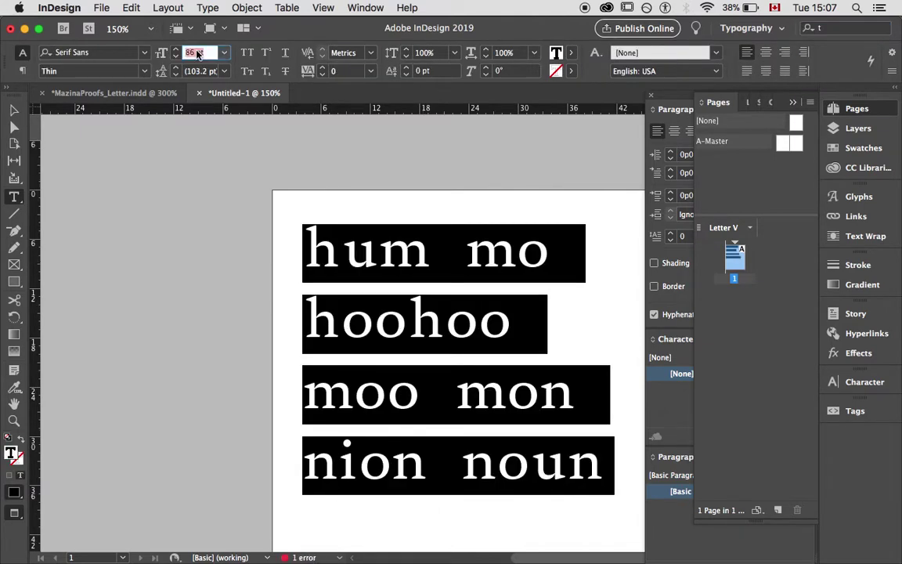
type("14")
key("Return")
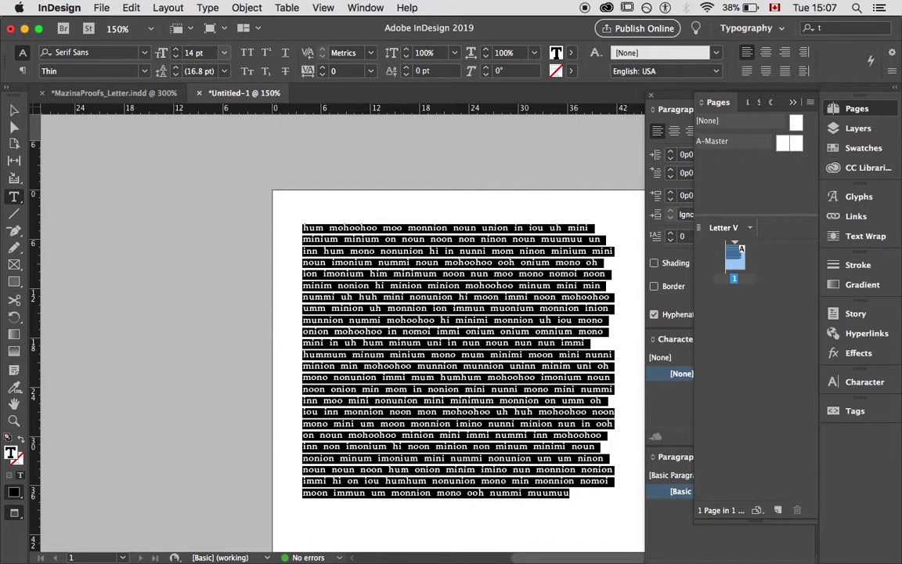
left_click(375, 275)
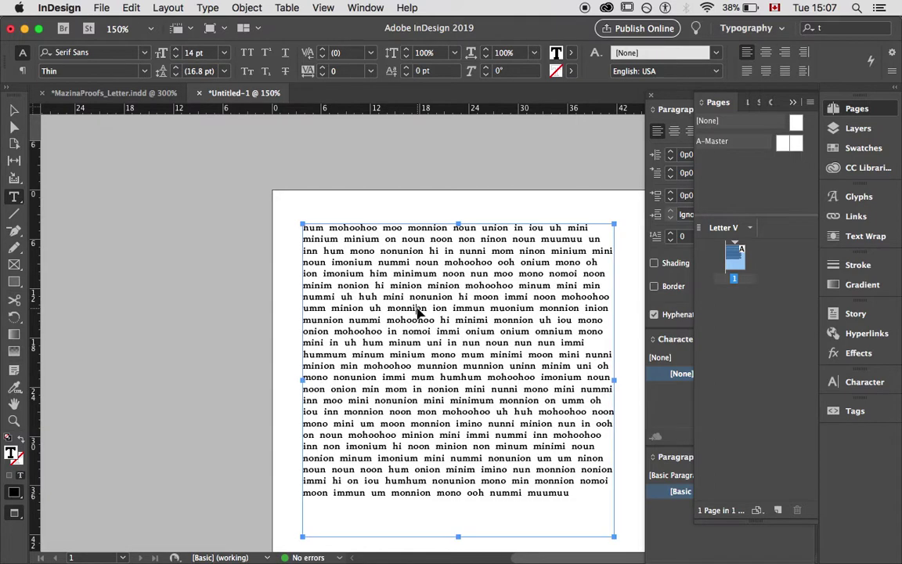
key("super+Tab")
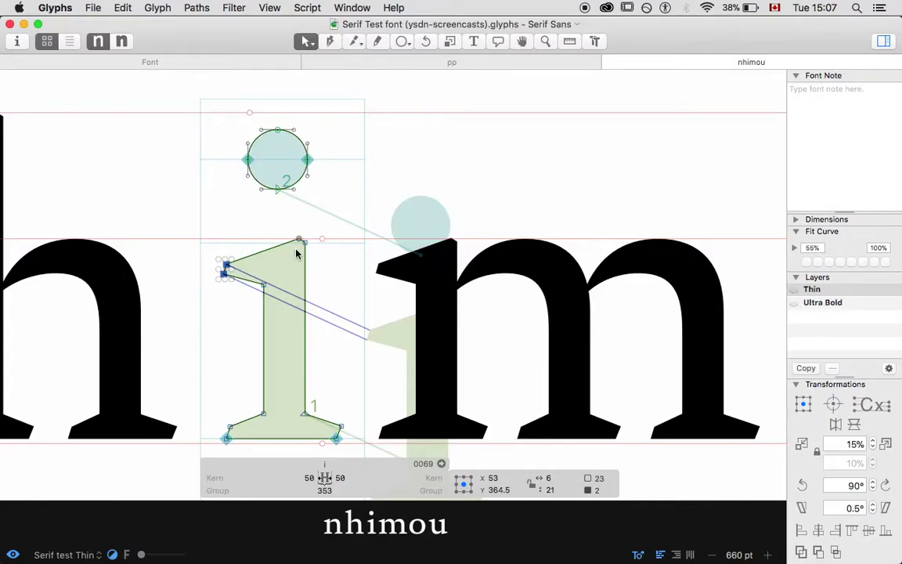
Set the space glyph's width to 220 in the Thin master and save
key("super+minus")
key("t")
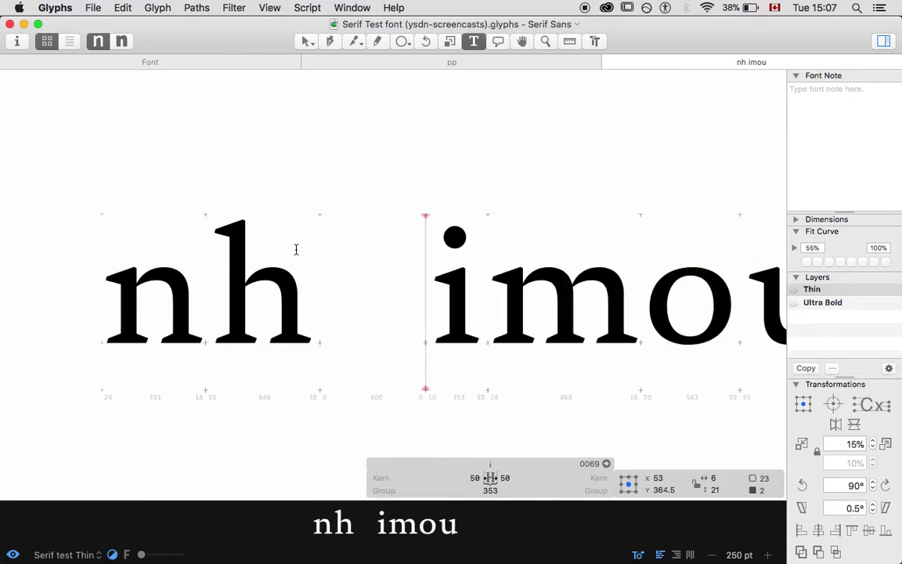
key("Left")
key("shift+Right")
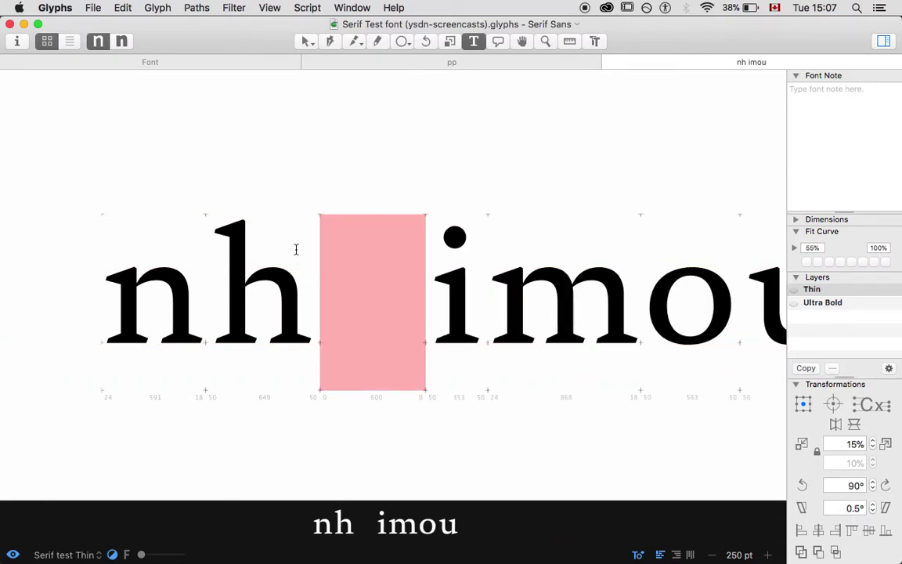
key("Left")
left_click(445, 491)
type("220")
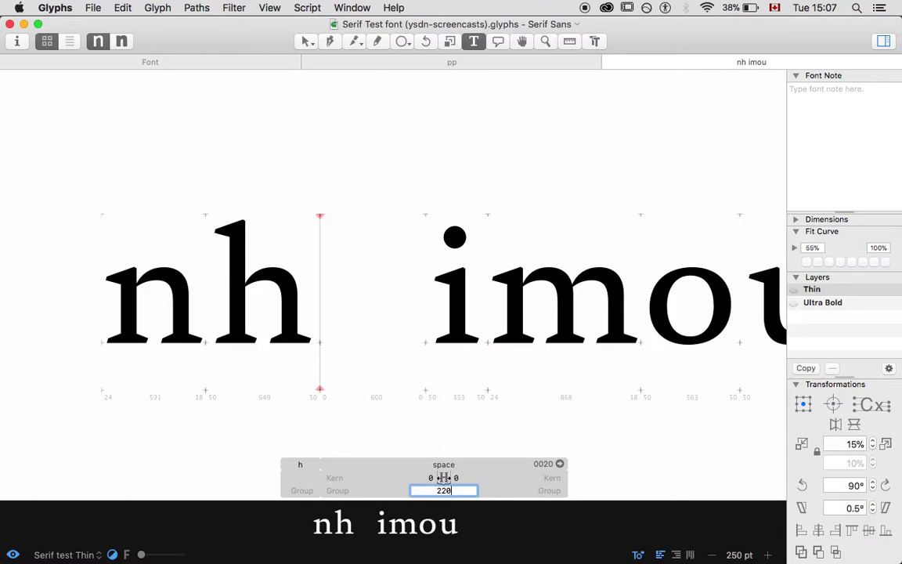
key("Return")
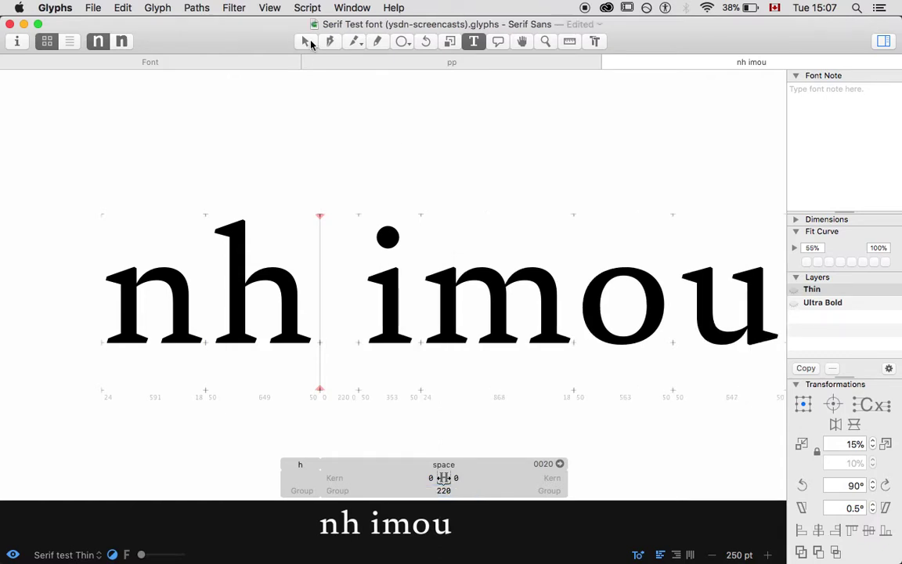
left_click(306, 41)
key("super+s")
Set the space to 220 in Ultra Bold, save, and export Serif Sans
left_click(122, 42)
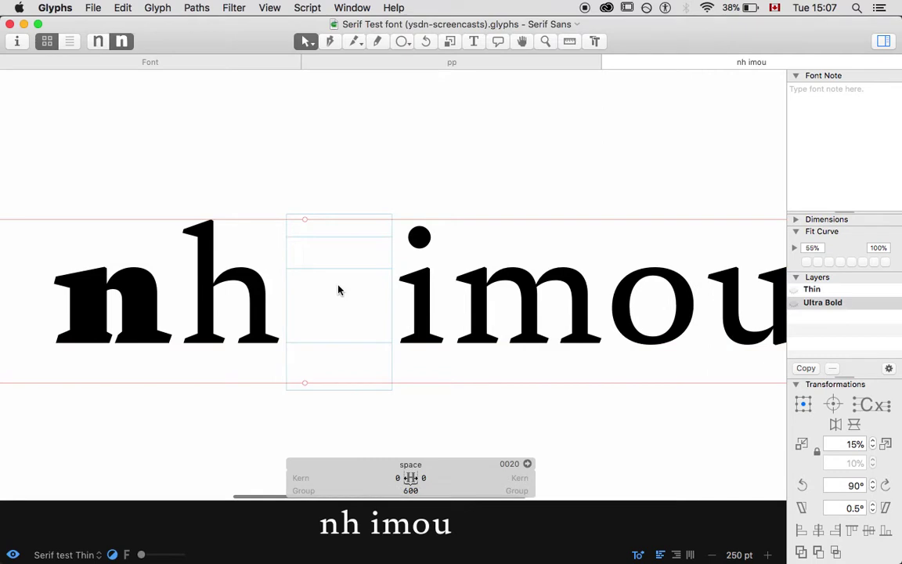
double_click(409, 490)
type("220")
key("Return")
key("super+s")
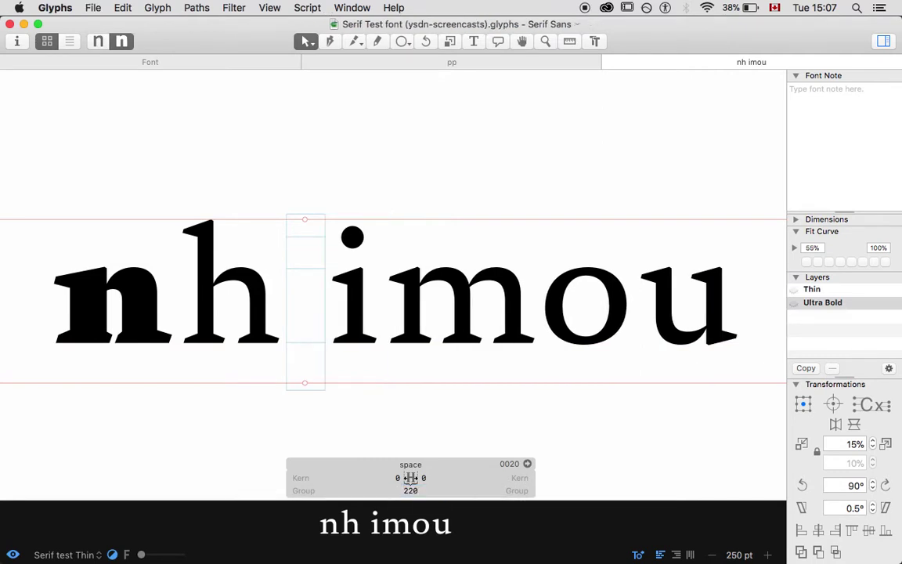
key("super+e")
key("Return")
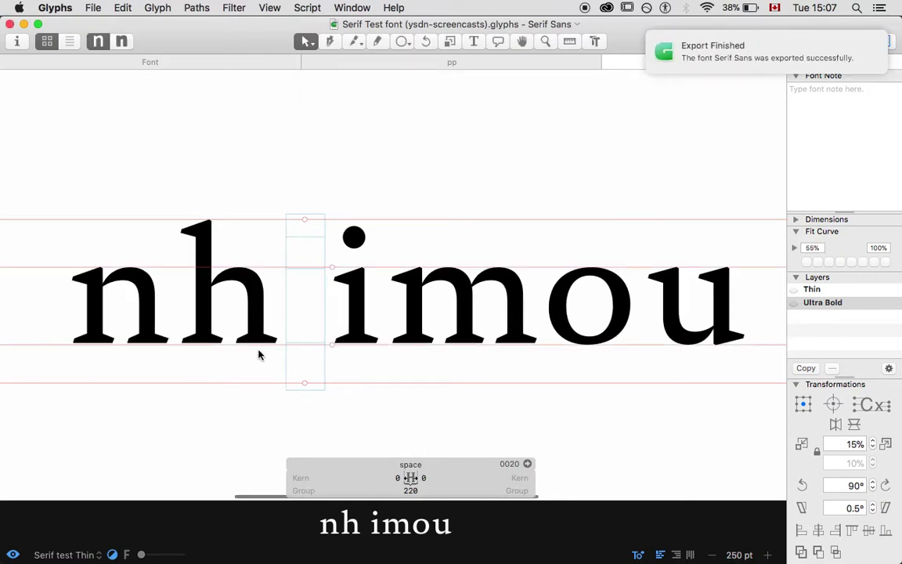
key("super+Tab")
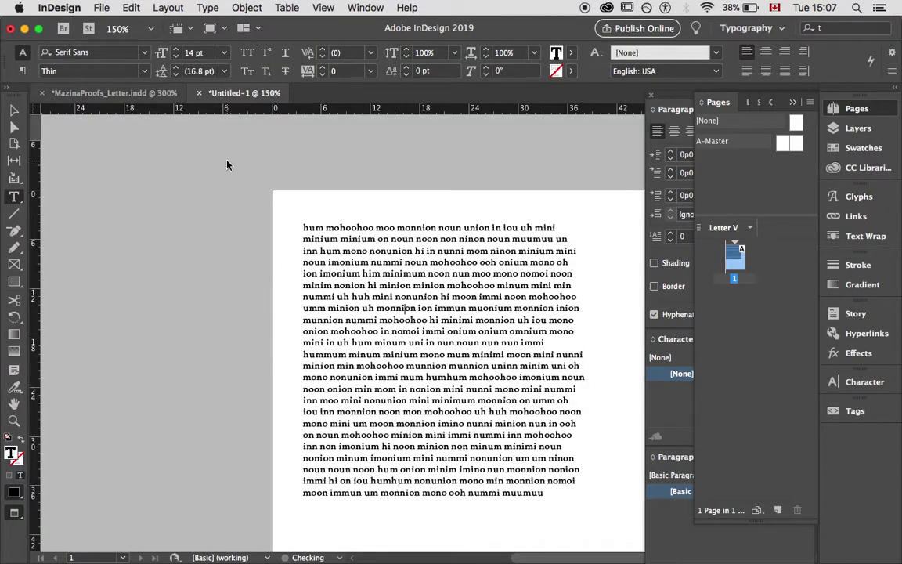
key("super+equal")
key("super+equal")
key("super+equal")
key("super+equal")
key("super+equal")
left_click(423, 337)
key("super+equal")
key("super+equal")
key("super+equal")
key("super+equal")
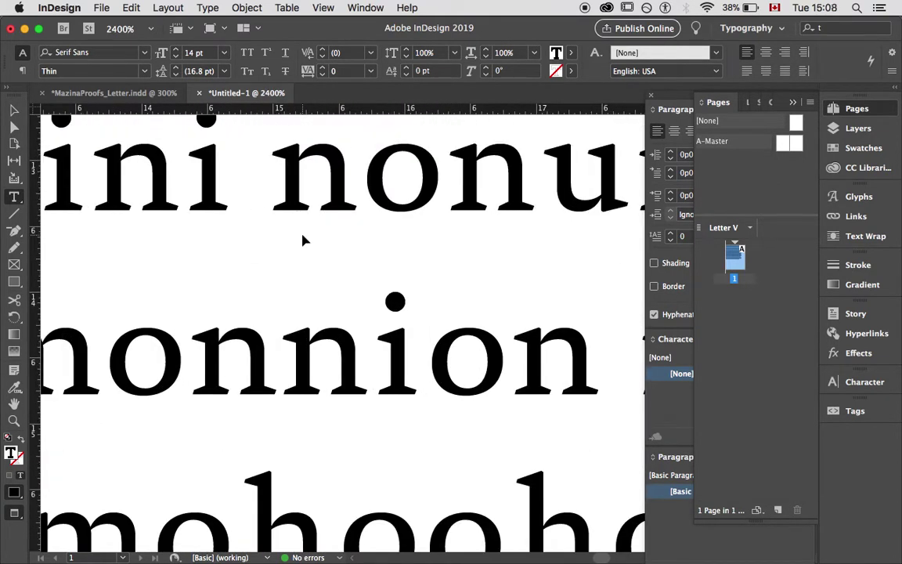
key("super+minus")
key("super+minus")
key("super+minus")
key("super+minus")
key("super+minus")
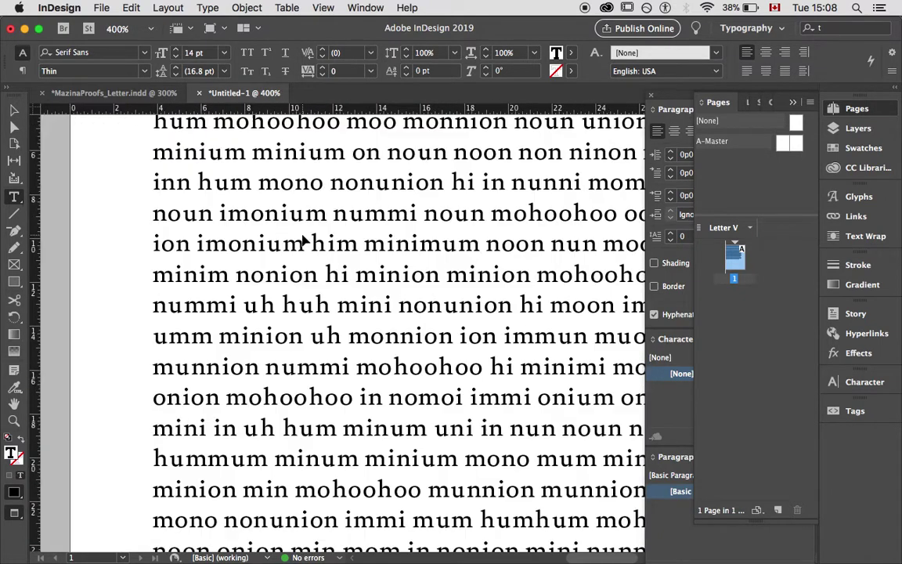
key("super+minus")
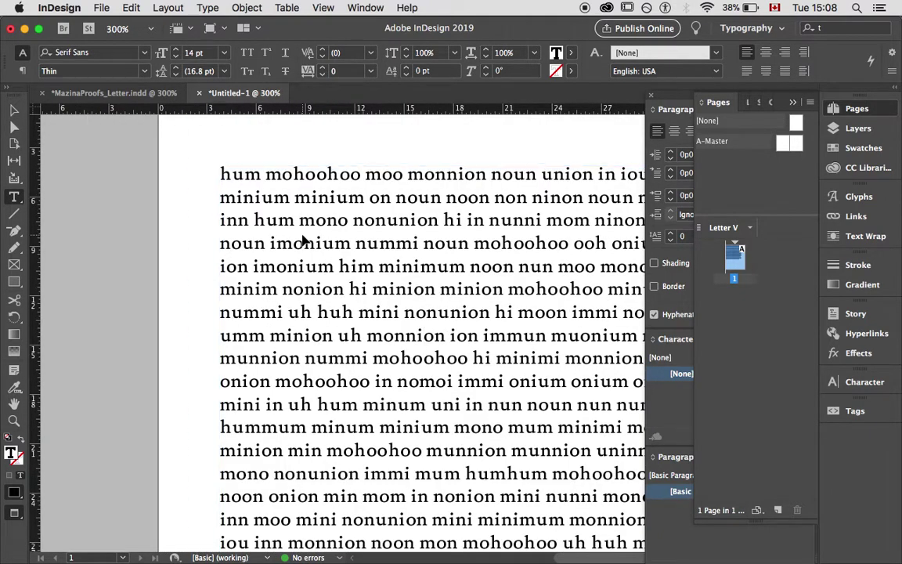
key("super+minus")
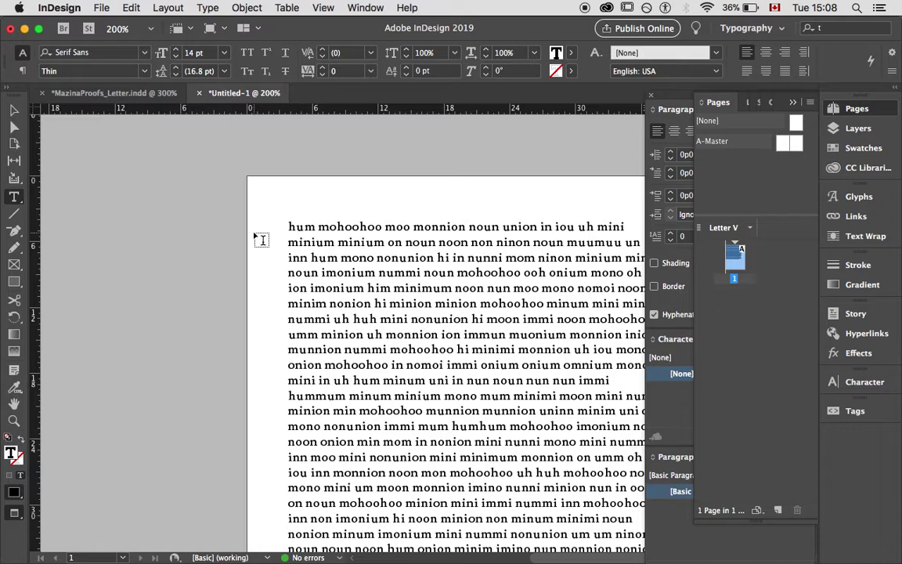
scroll(261, 239, "right", 3)
scroll(261, 239, "down", 2)
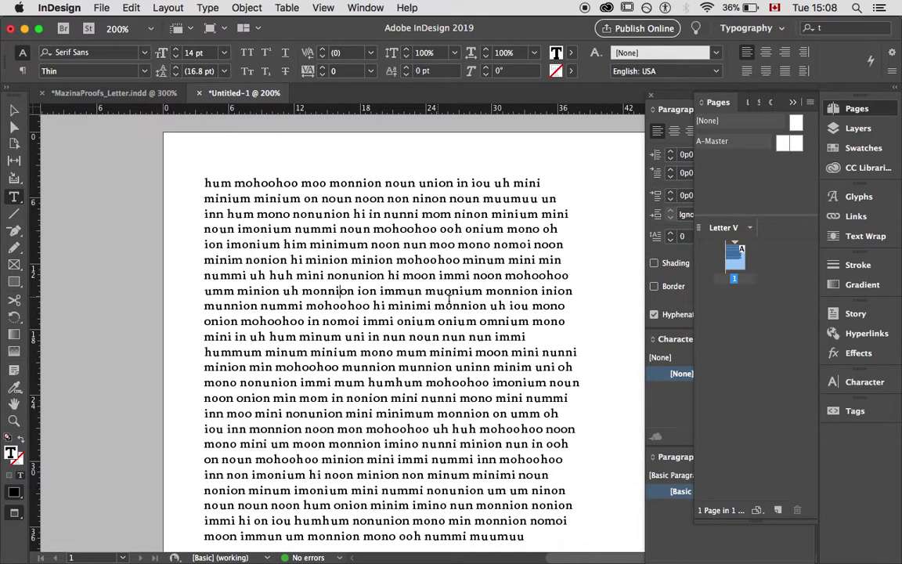
Remove the blank line after 'immi' and set the first-line indent to 0p10
left_click(529, 336)
key("Return")
key("Return")
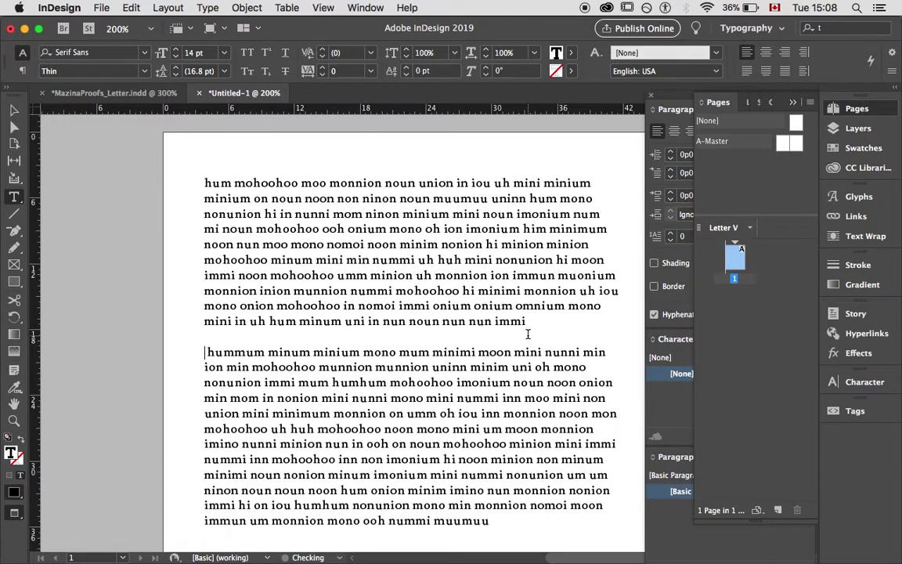
key("BackSpace")
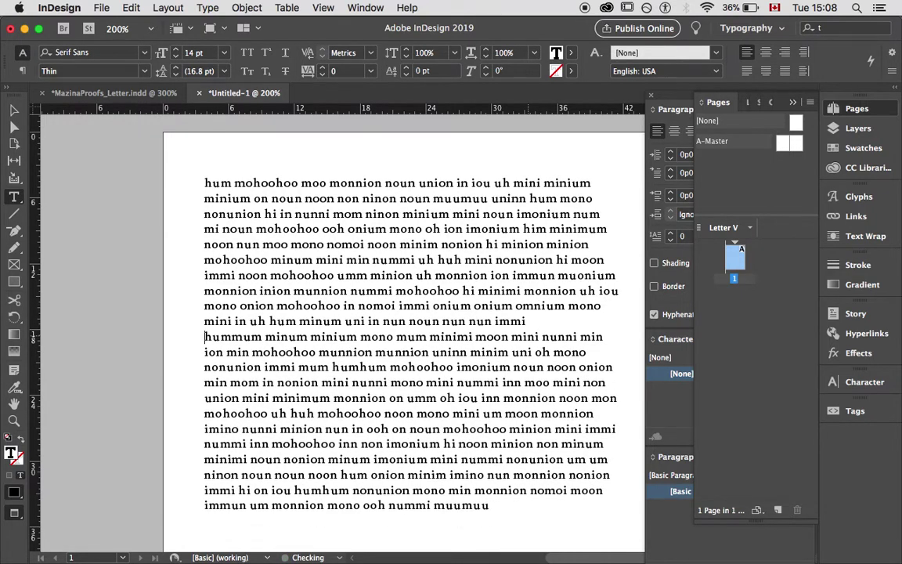
left_click(714, 100)
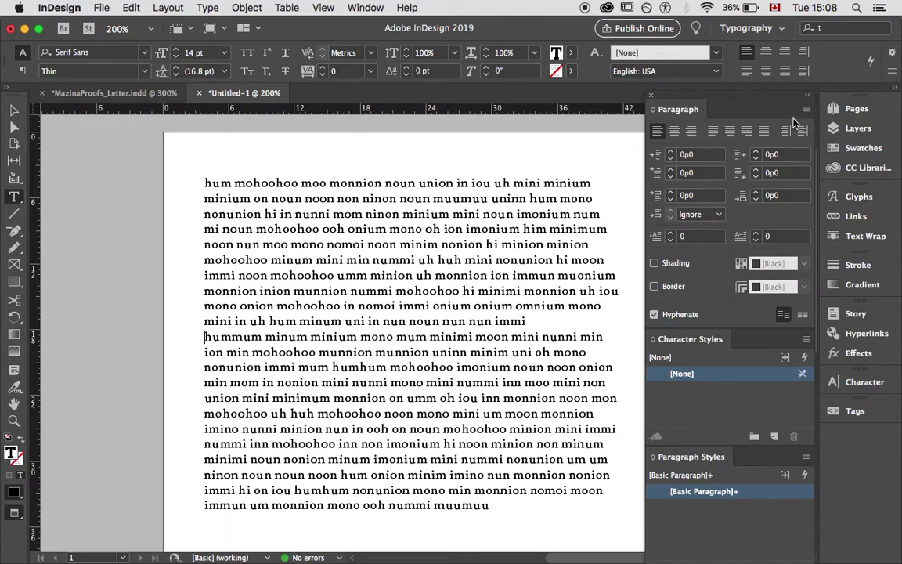
left_click(701, 175)
type("p9")
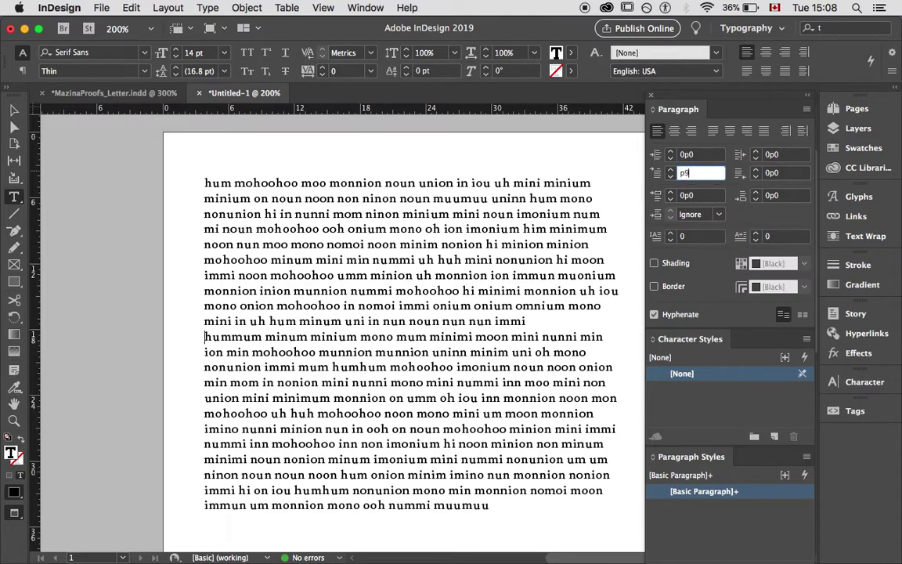
key("Return")
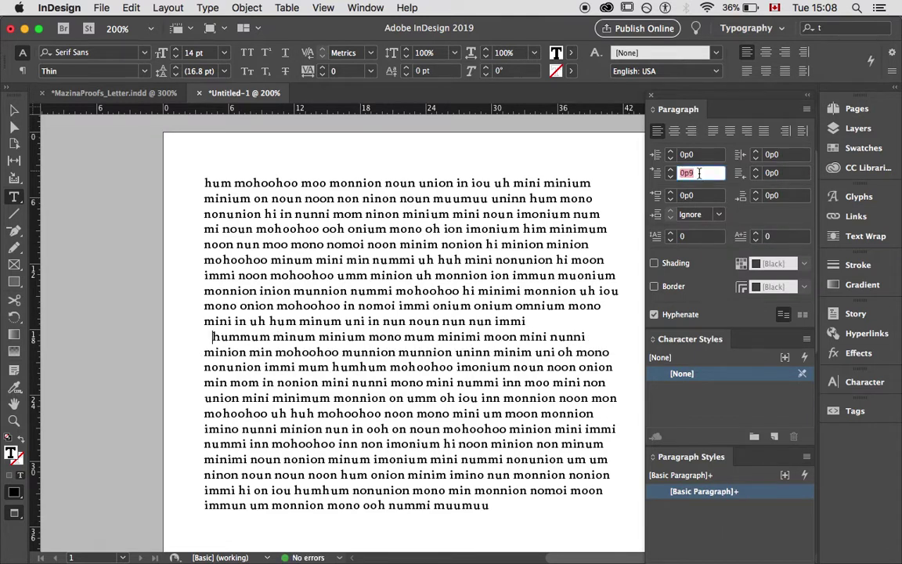
left_click(671, 170)
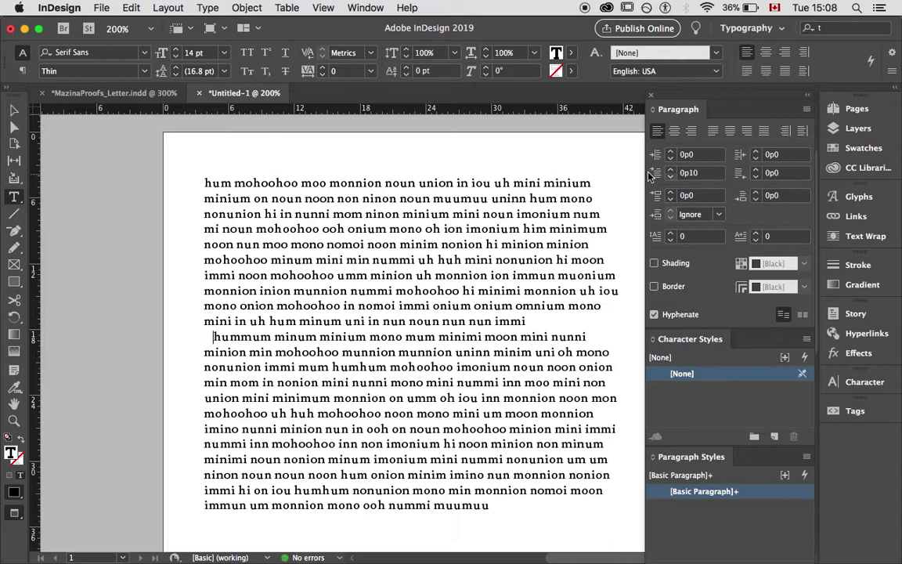
Apply 18 pt leading to the whole story, trying and undoing 14 pt
left_click(14, 110)
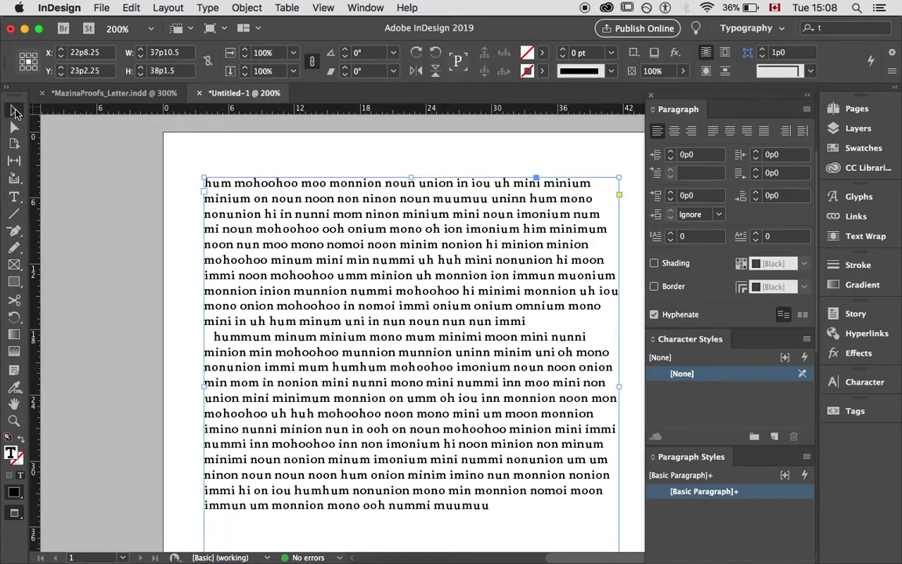
left_click(125, 183)
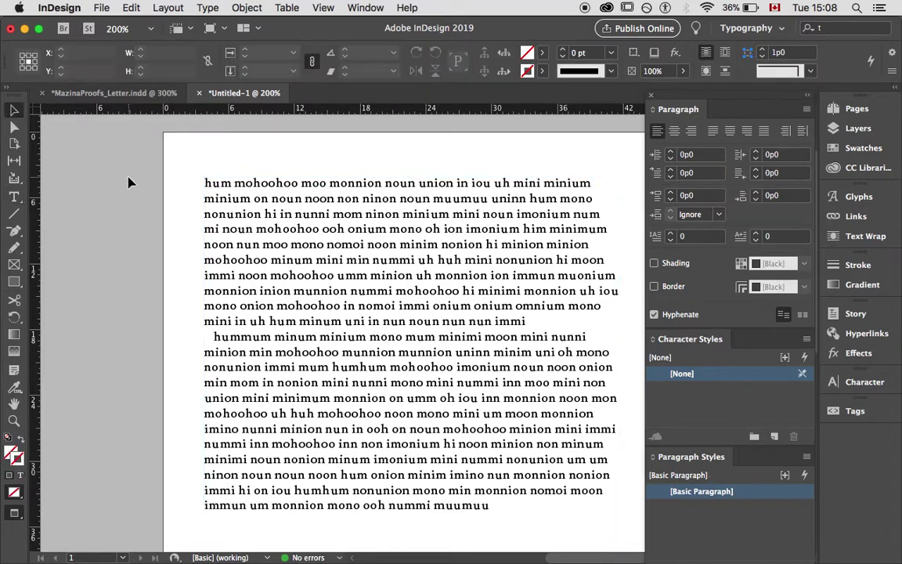
double_click(326, 222)
key("super+a")
left_click(199, 72)
type("18")
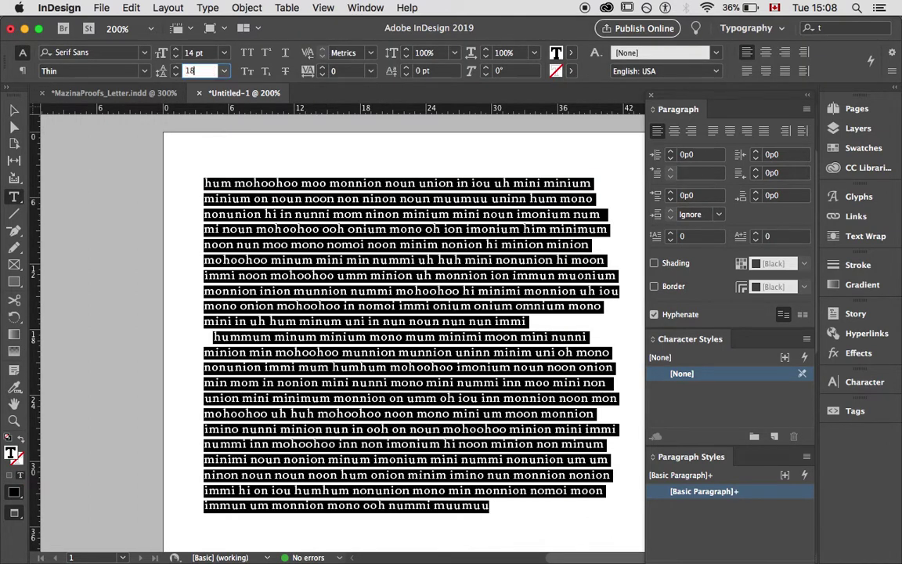
key("Return")
left_click(415, 243)
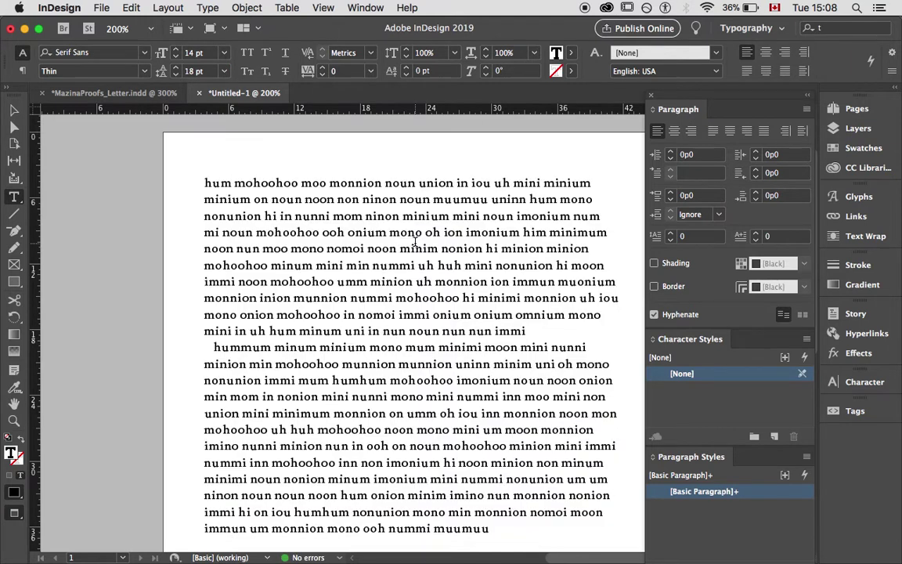
key("super+a")
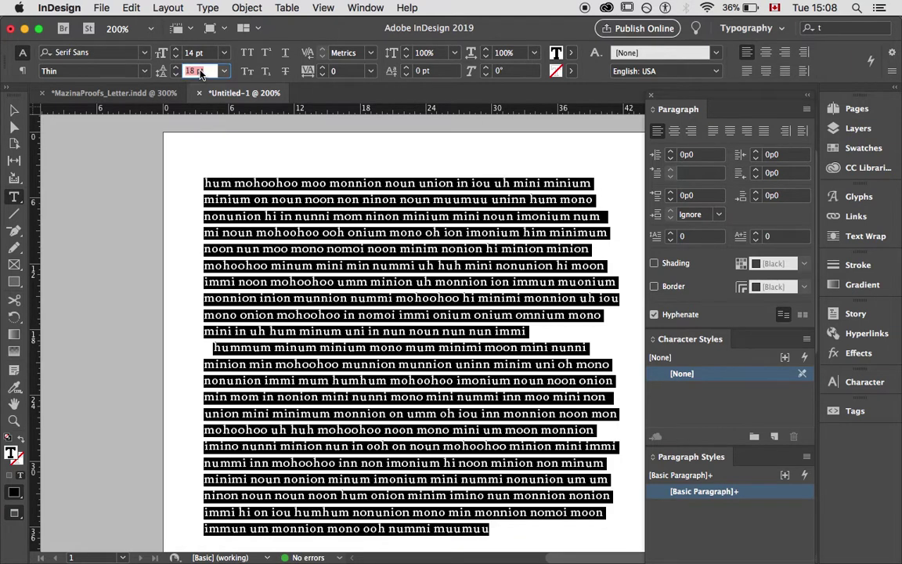
type("14")
key("Return")
key("ctrl+z")
Deselect the frame, zoom out to 150%, and return to Glyphs
left_click(11, 110)
left_click(91, 202)
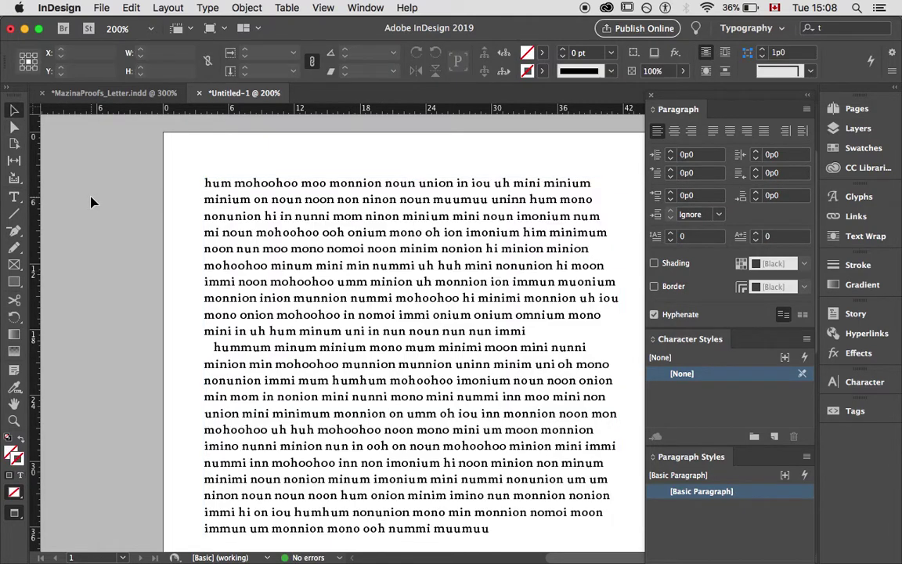
key("super+minus")
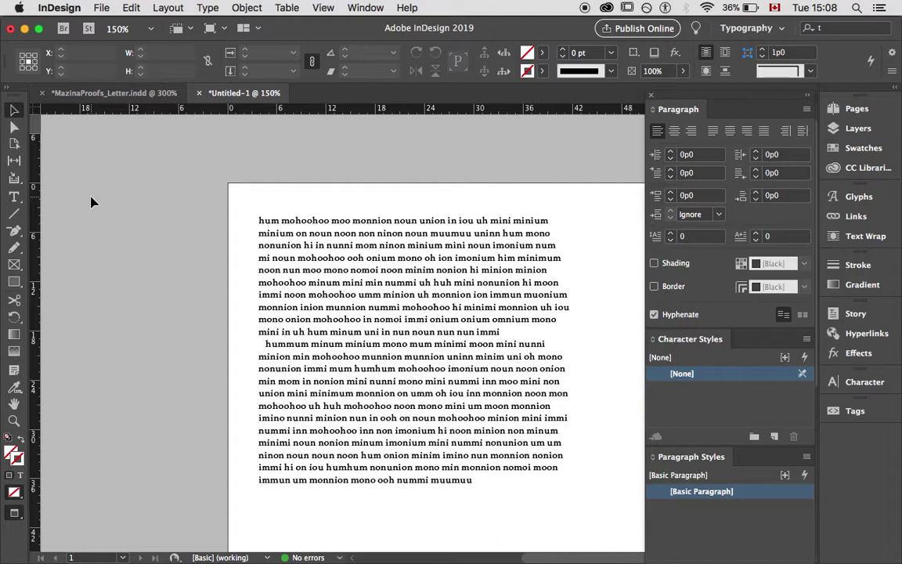
key("super+Tab")
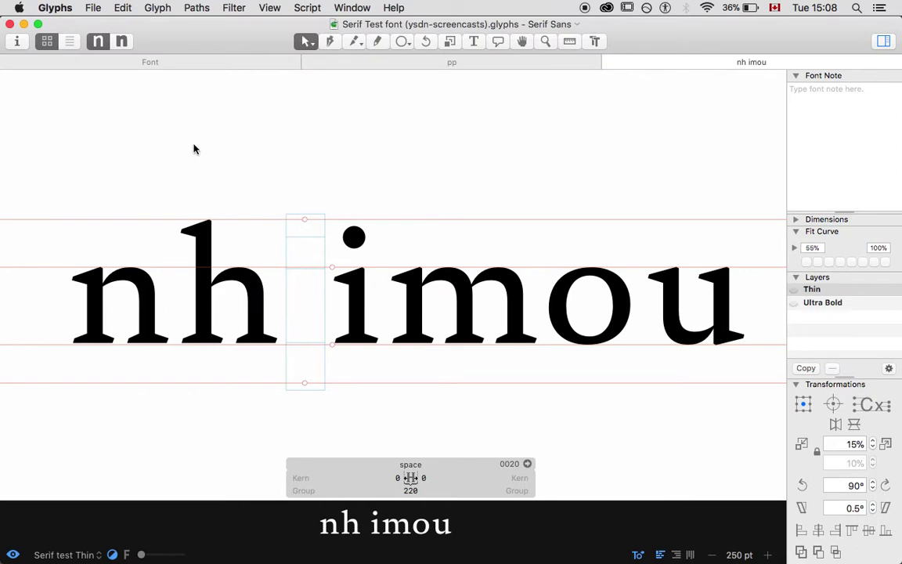
Open Glyphs' font export options, then open a new blank tab in Safari
key("super+e")
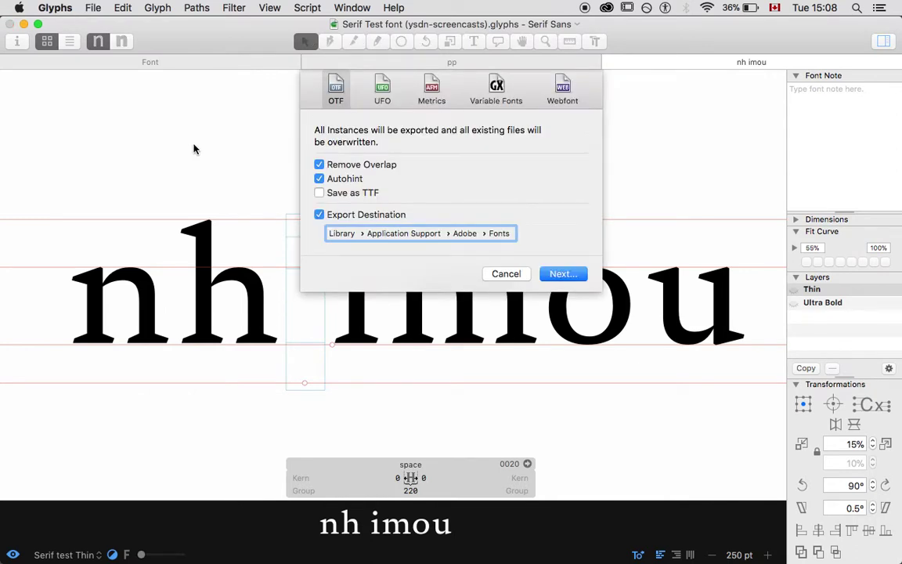
key("super+Tab")
key("super+Tab")
key("super+t")
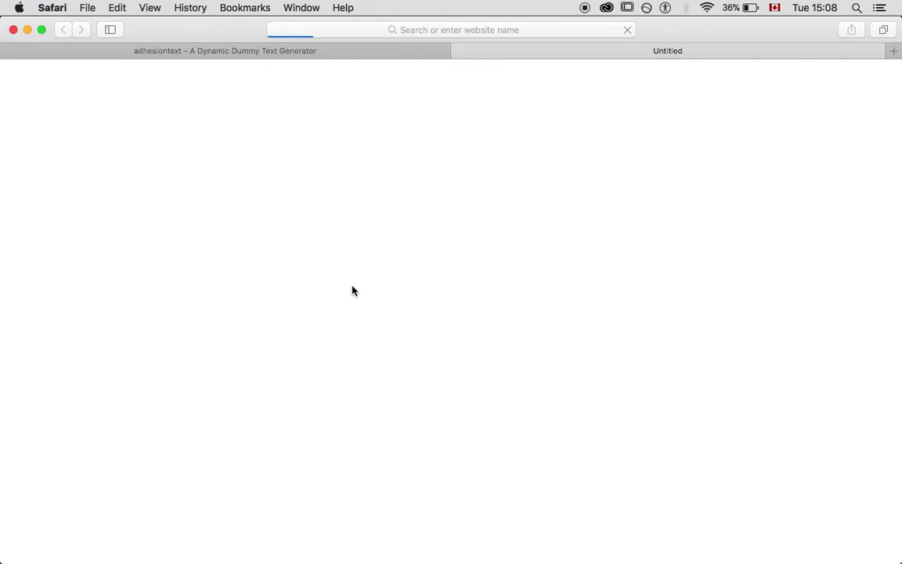
Load axis-praxis.org in the new Safari tab
left_click(429, 29)
type("axis-p")
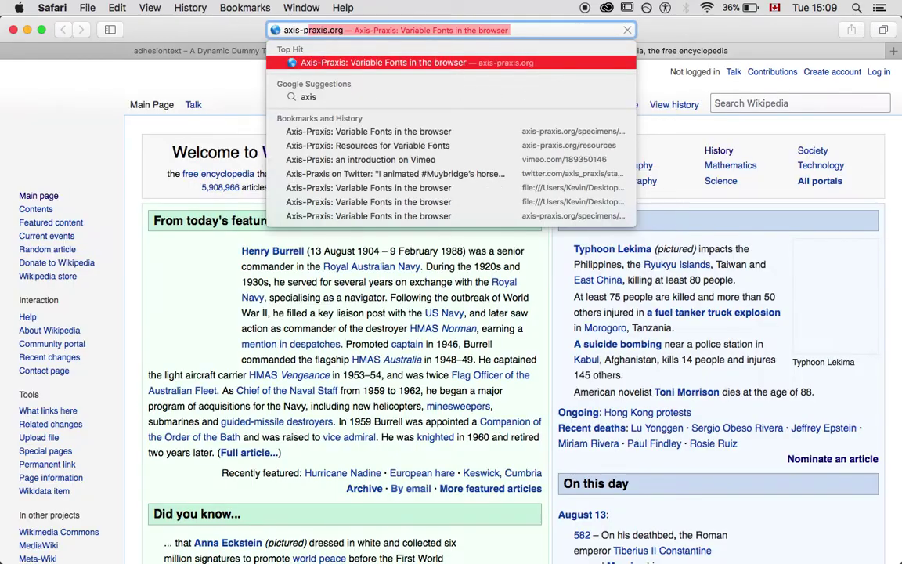
type("raxis")
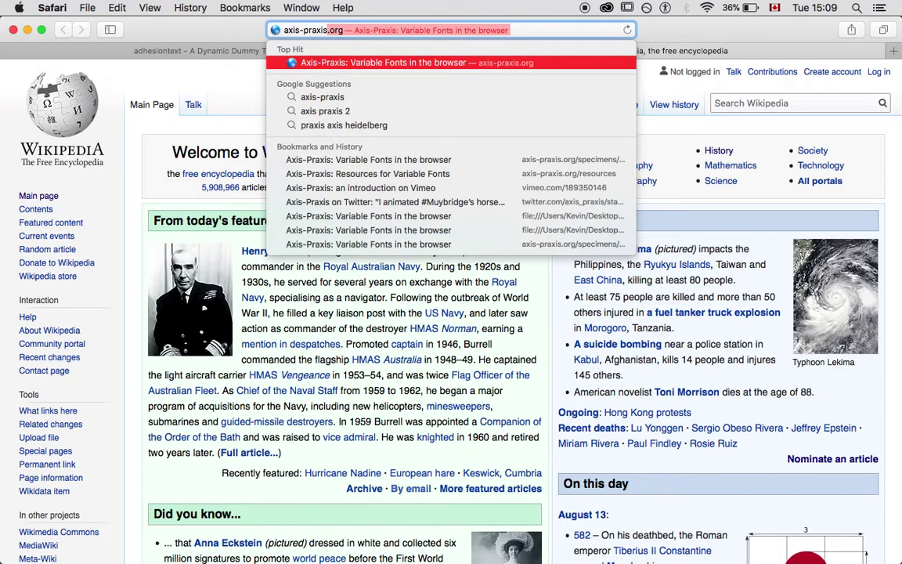
key("Return")
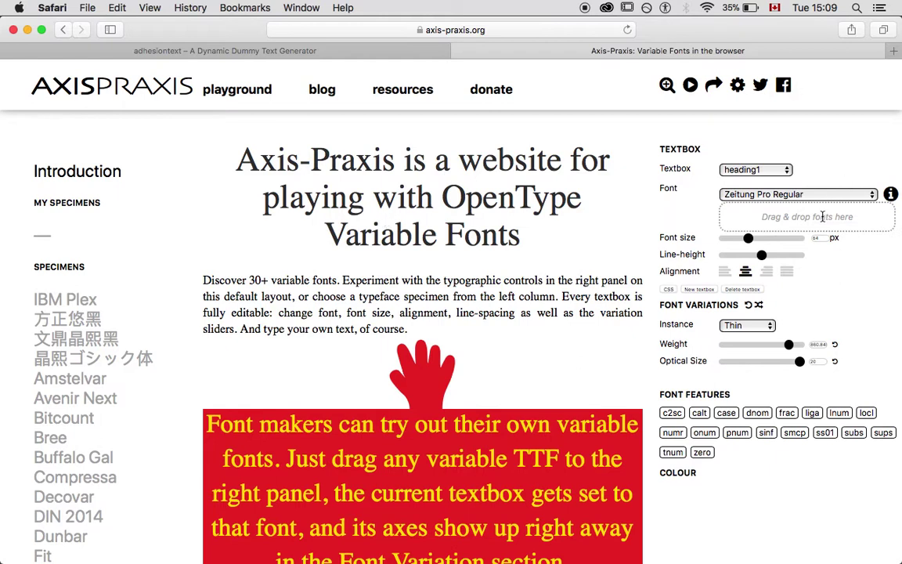
Sweep the default heading's Weight slider from thin to heavy
left_click_drag(789, 346, 744, 344)
left_click(742, 196)
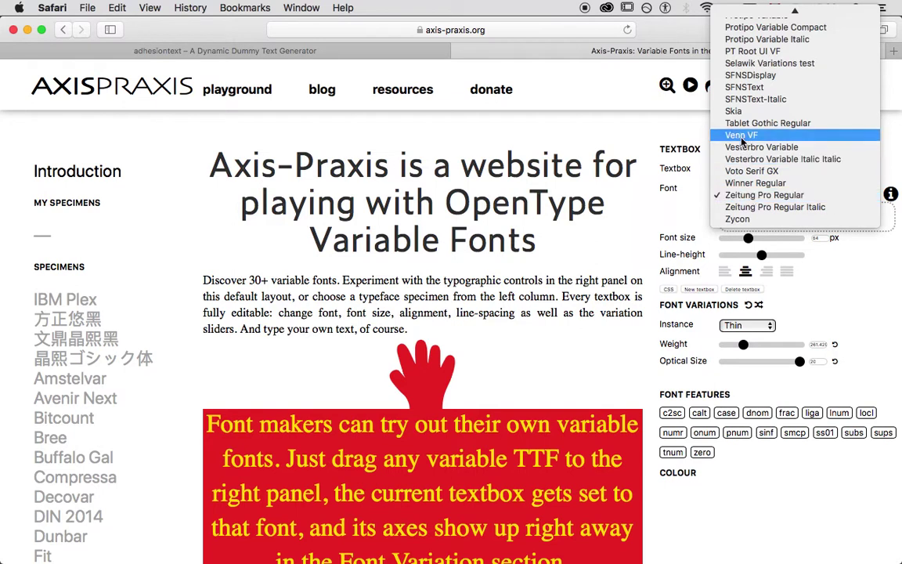
left_click(679, 79)
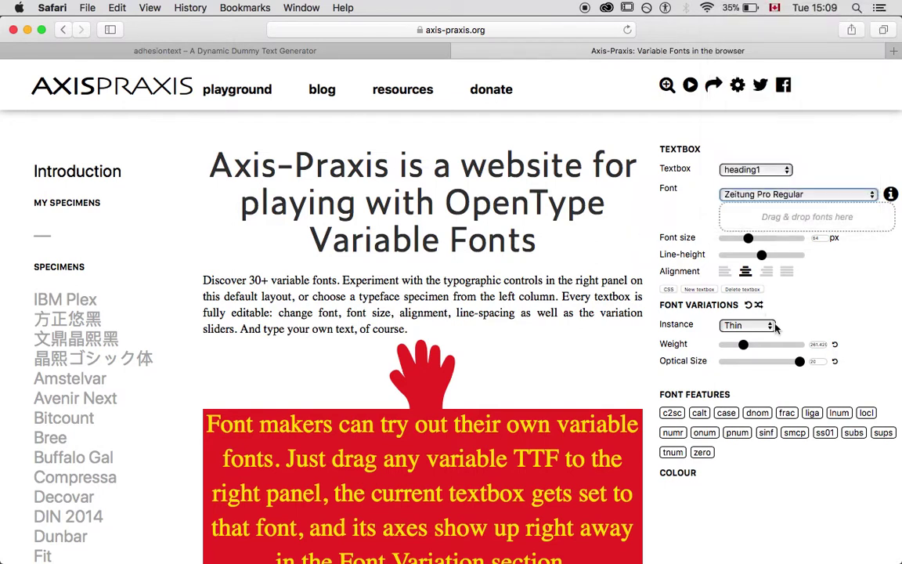
left_click_drag(744, 347, 801, 347)
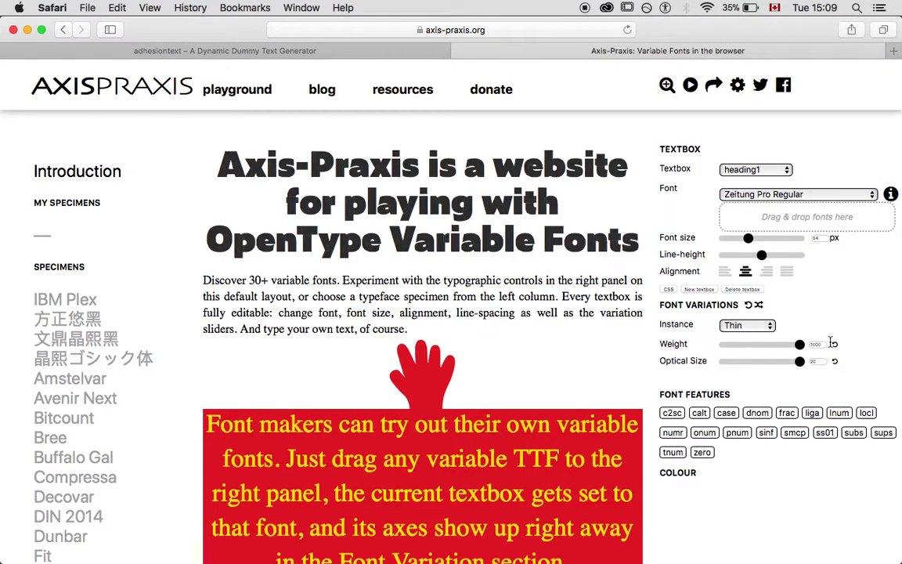
scroll(830, 343, "right", 2)
scroll(833, 344, "left", 1)
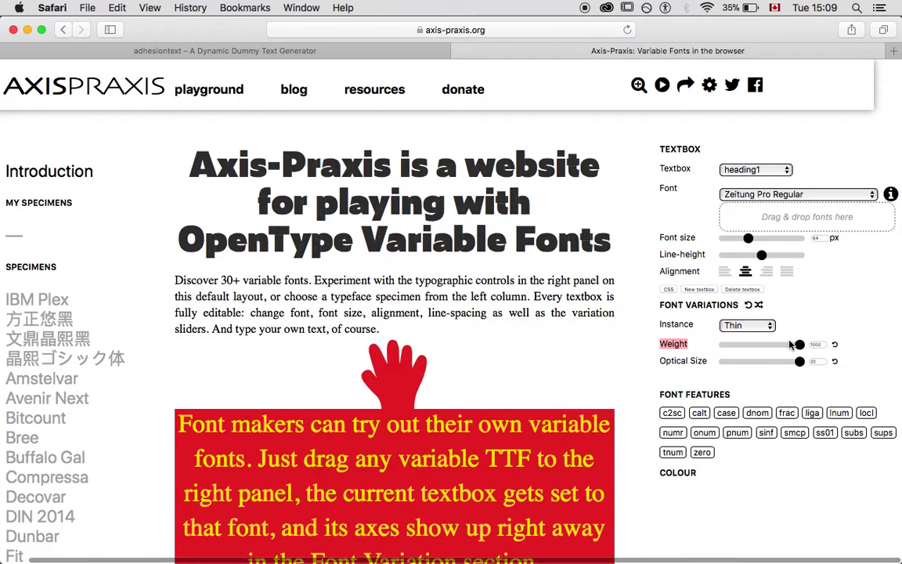
right_click(725, 342)
left_click(717, 256)
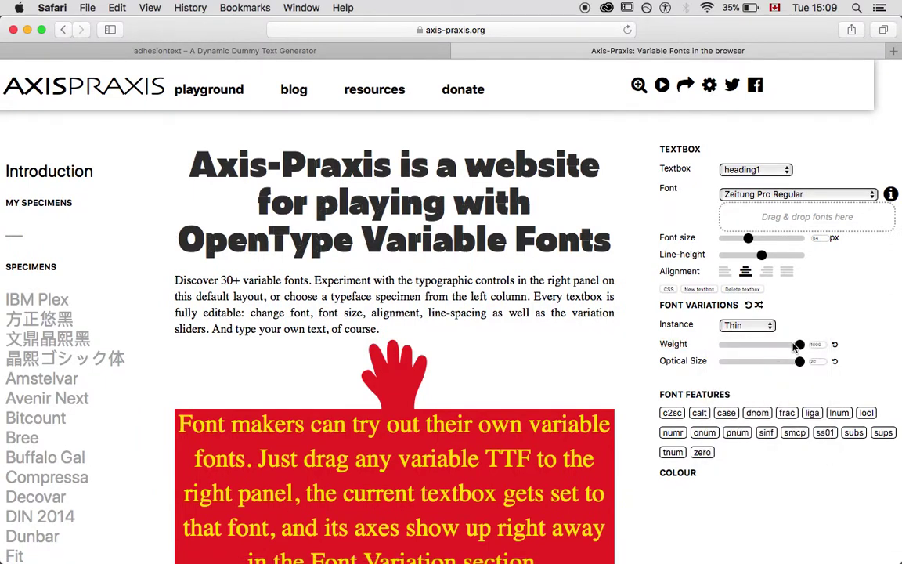
left_click_drag(799, 345, 746, 362)
Set the heading to SFNSText, sweep its weight, then switch to Protipo Variable Compact
left_click(752, 194)
scroll(754, 182, "up", 5)
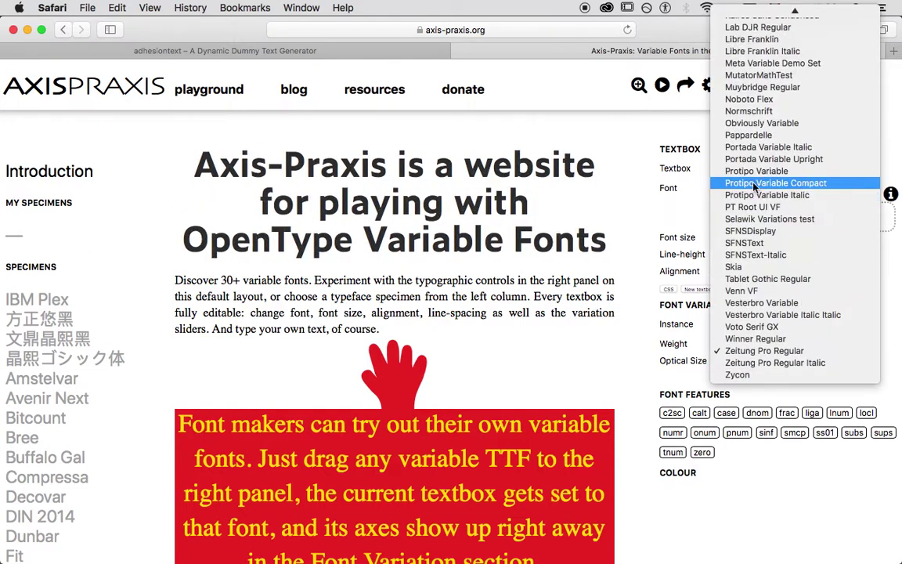
left_click(751, 243)
mouse_move(765, 350)
left_mouse_down()
mouse_move(721, 346)
mouse_move(809, 334)
mouse_move(752, 338)
left_mouse_up()
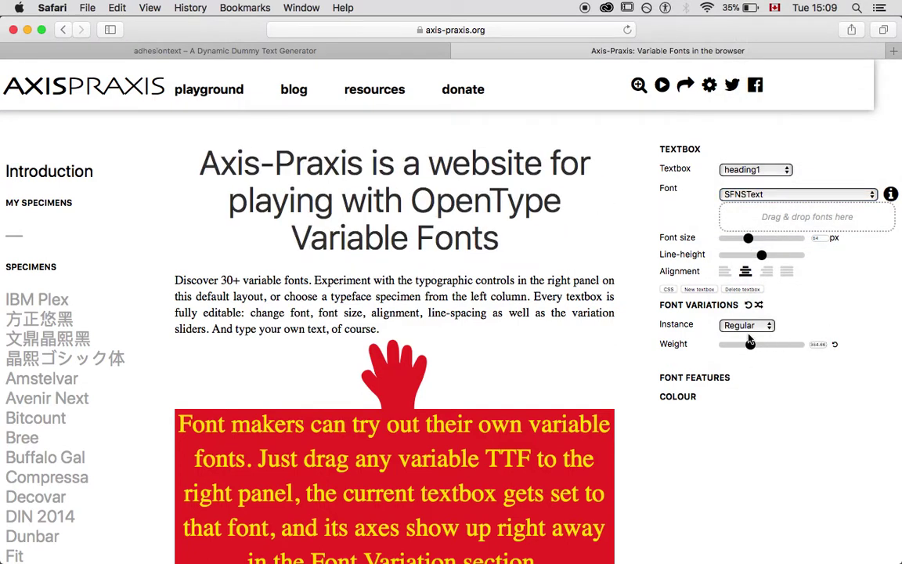
left_click(756, 195)
scroll(756, 203, "up", 5)
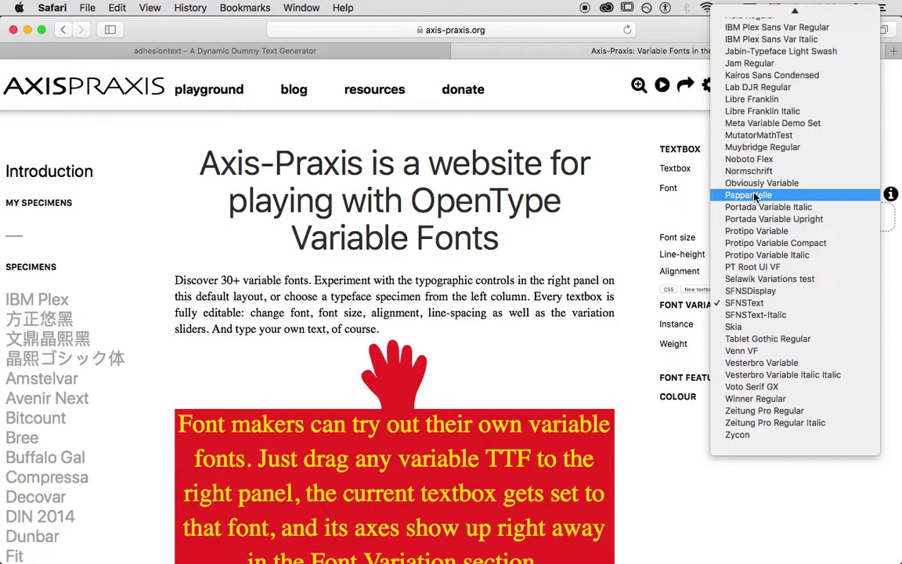
scroll(756, 197, "up", 10)
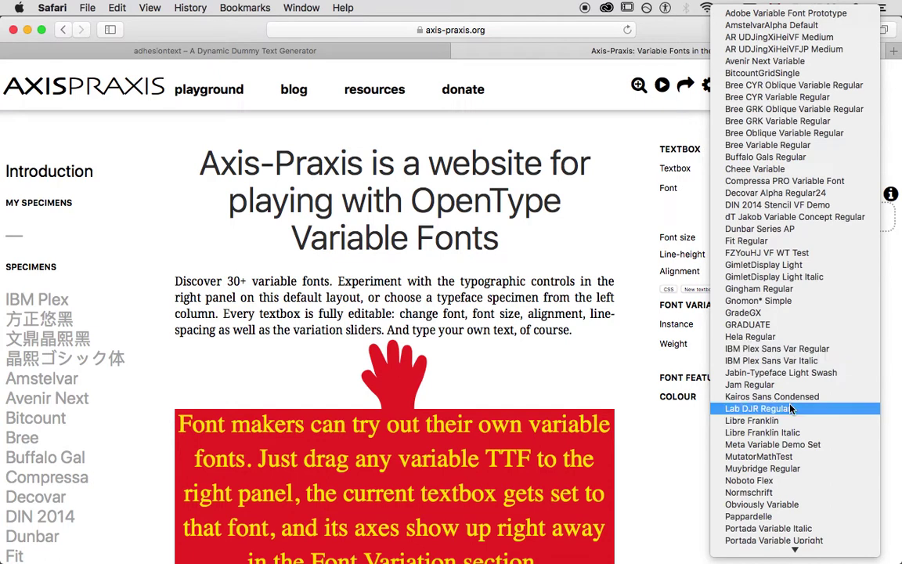
scroll(791, 408, "down", 3)
scroll(791, 409, "down", 5)
left_click(774, 357)
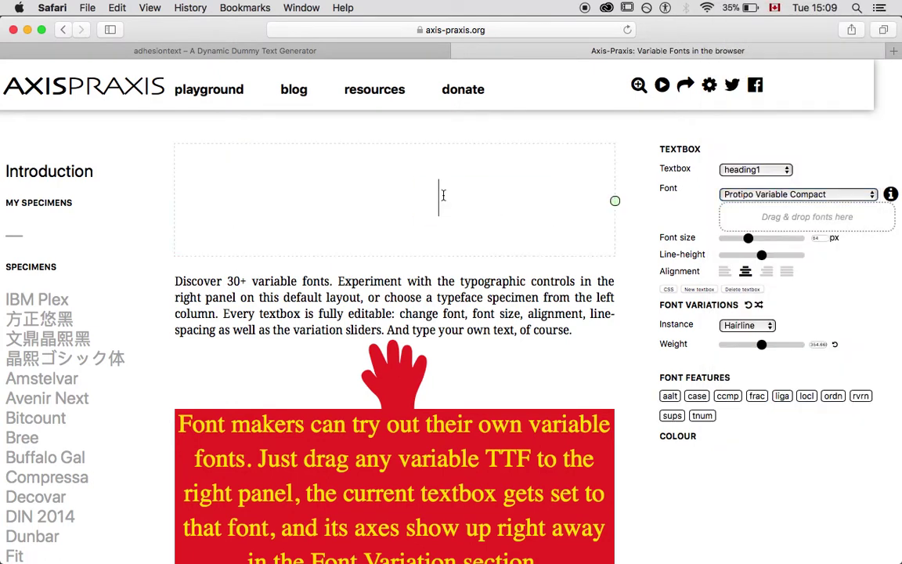
Replace the heading text with 'Q' and set it in Protipo Variable
triple_click(443, 196)
key("BackSpace")
type("Q")
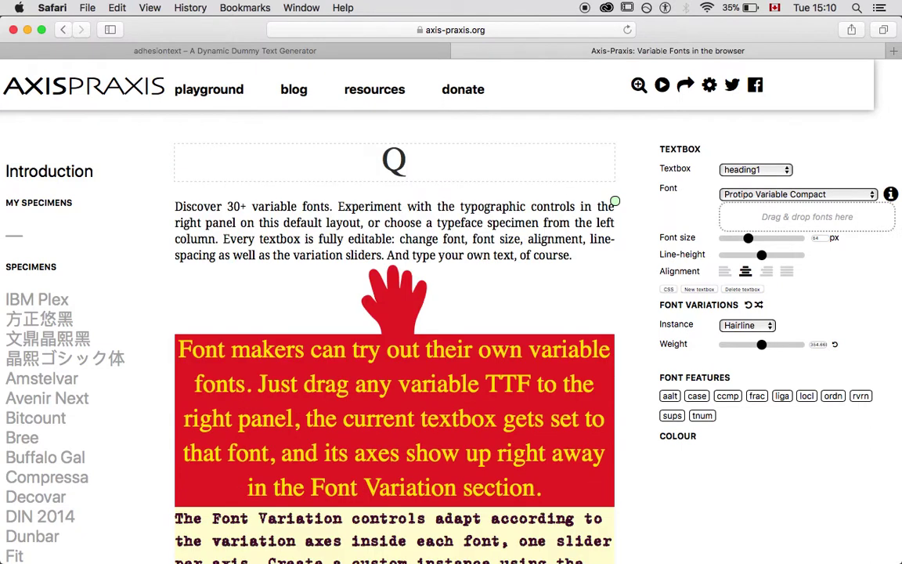
left_click(802, 194)
left_click(798, 183)
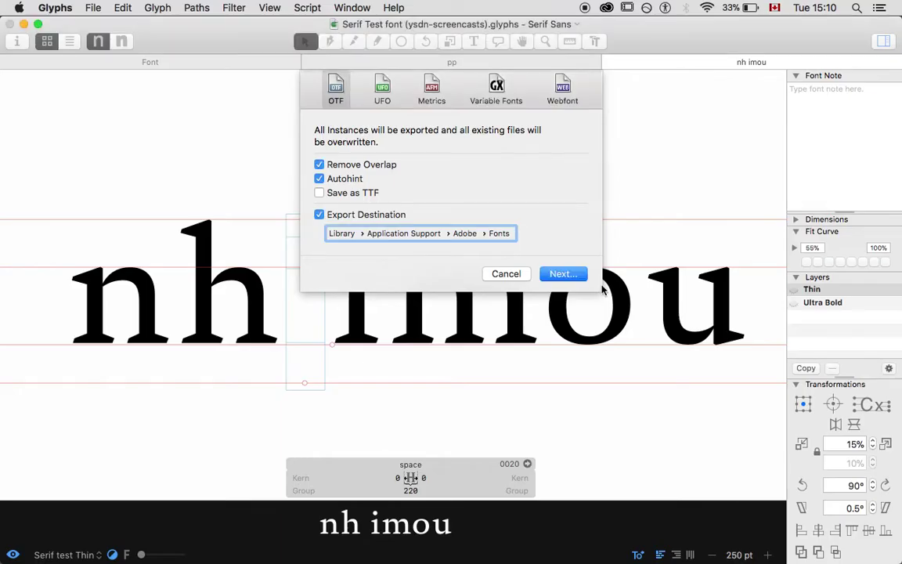
Switch to Variable Fonts export and start choosing a new destination in the Desktop's TEACHING folder
left_click(496, 87)
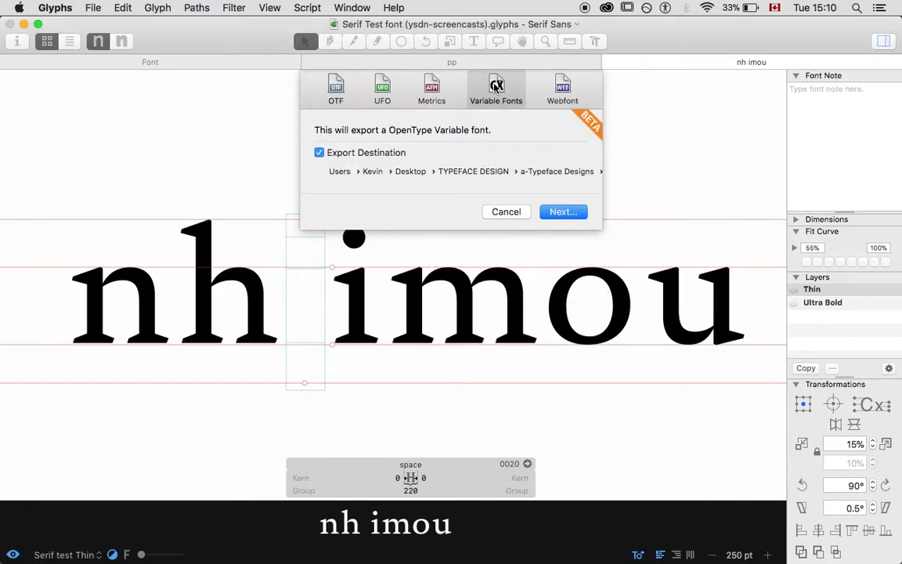
left_click(375, 174)
left_click(258, 146)
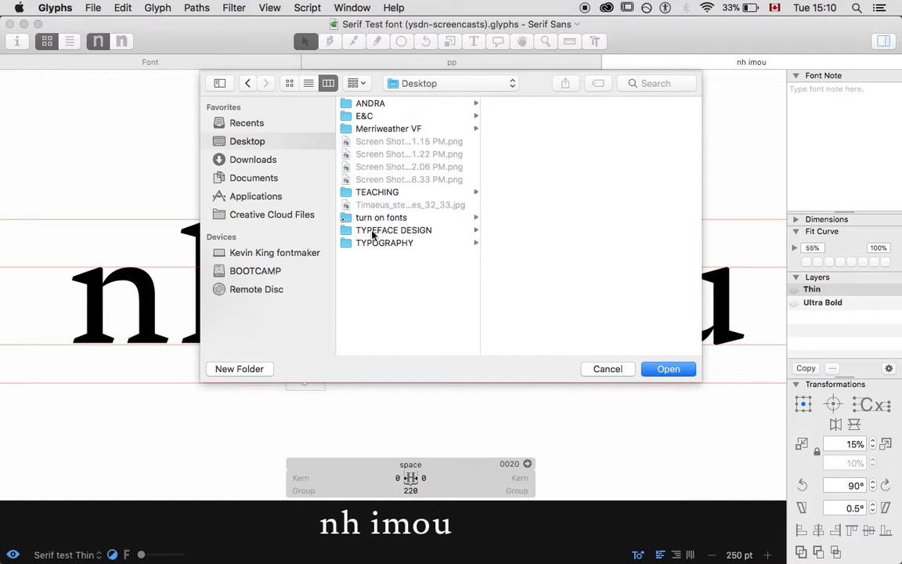
left_click(368, 192)
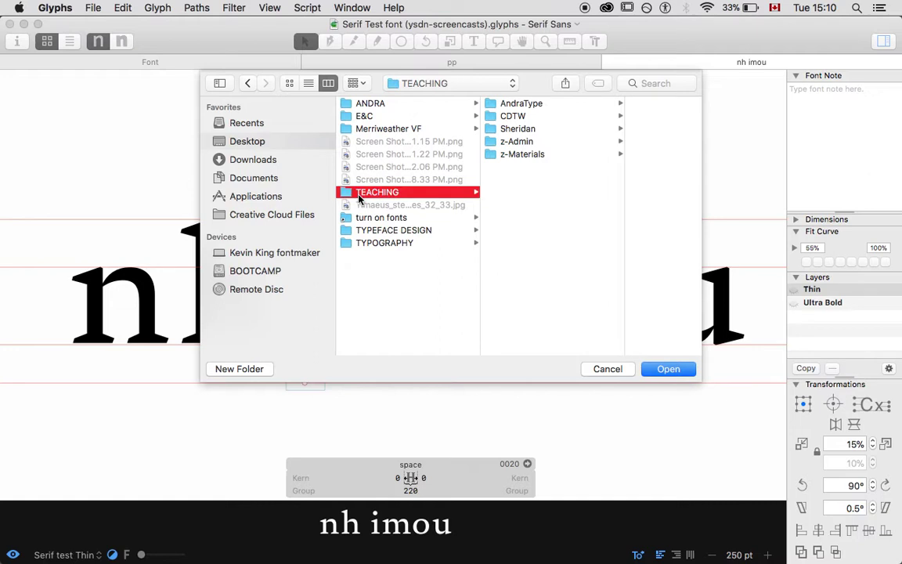
Set the destination to Sheridan/YSDN/Typeface Design/04/VF animation test and export the variable font
key("Right")
key("Down")
key("Down")
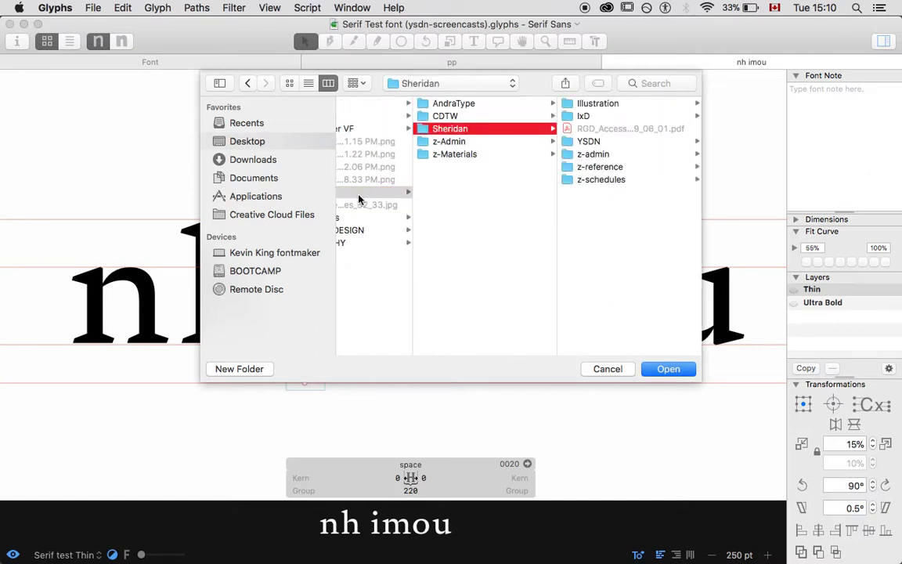
key("Right")
key("Down")
key("Down")
key("Down")
key("Down")
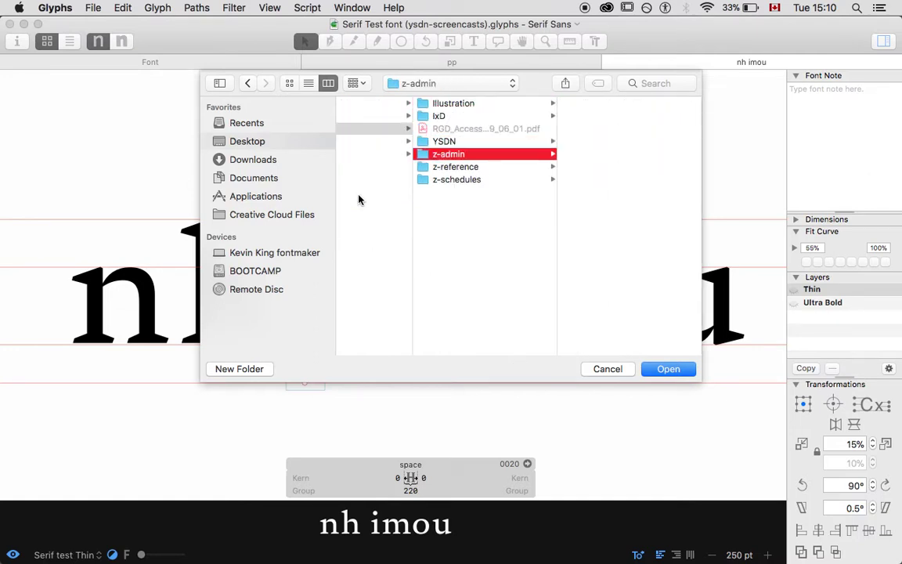
key("Up")
key("Right")
key("Down")
key("Down")
key("Down")
key("Down")
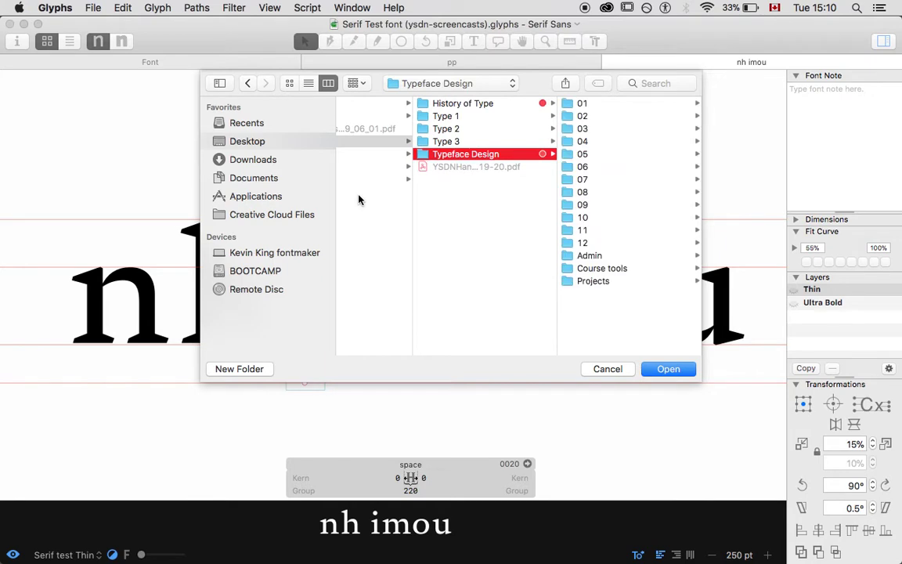
key("Right")
key("Down")
key("Down")
key("Down")
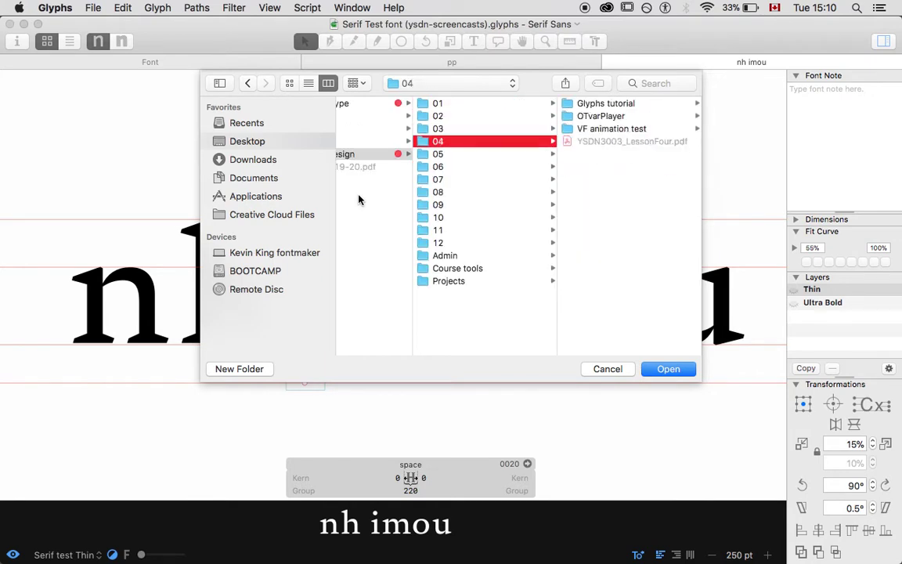
key("Right")
key("Down")
key("Down")
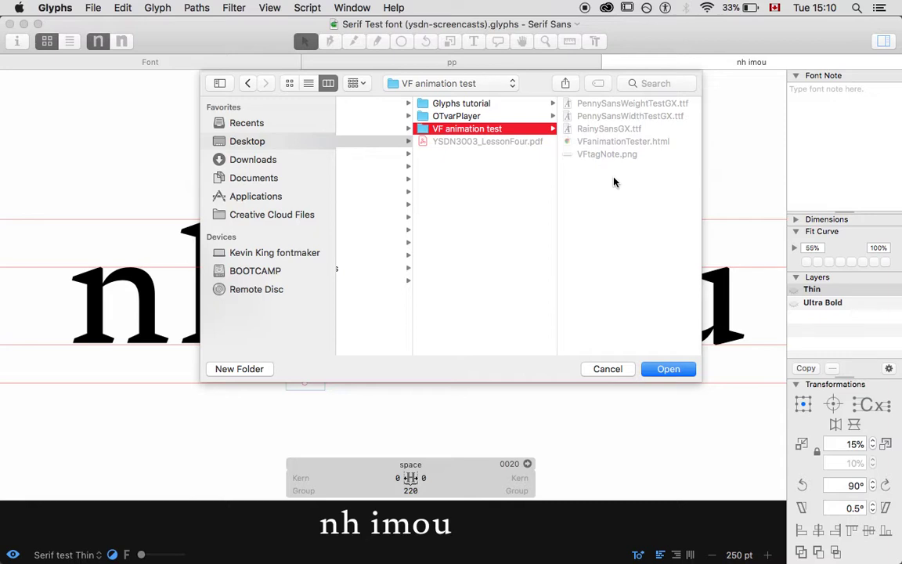
left_click(662, 369)
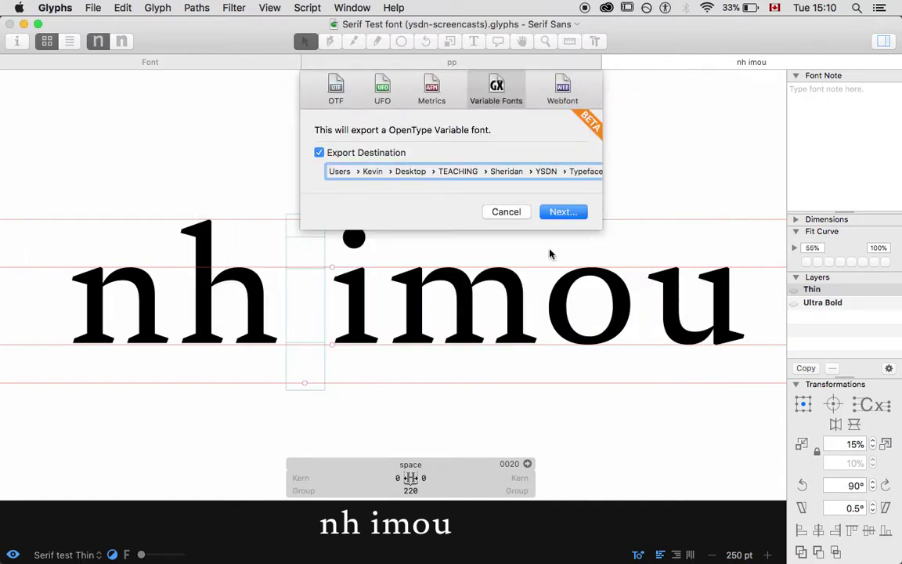
left_click(561, 212)
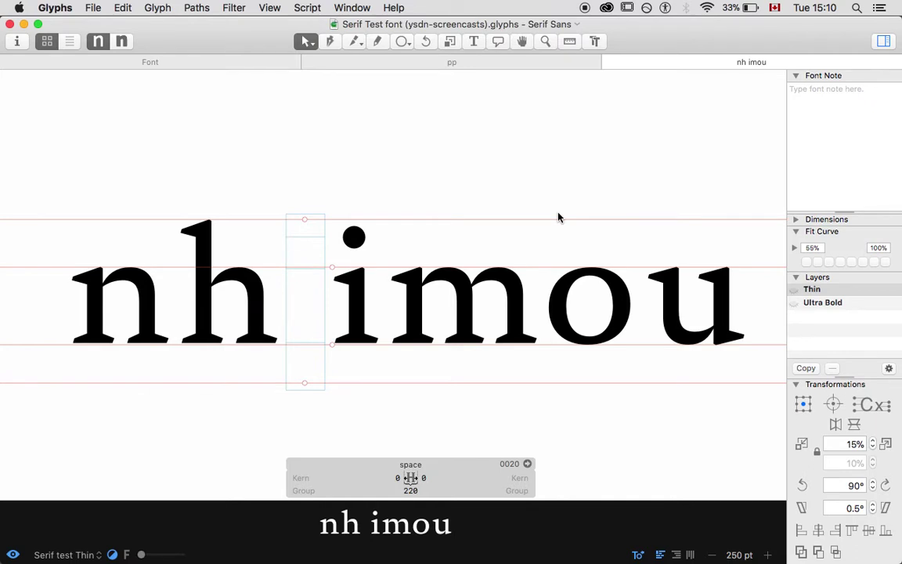
In Finder, select the exported SerifSansGX.ttf and preview it with Quick Look
key("super+Tab")
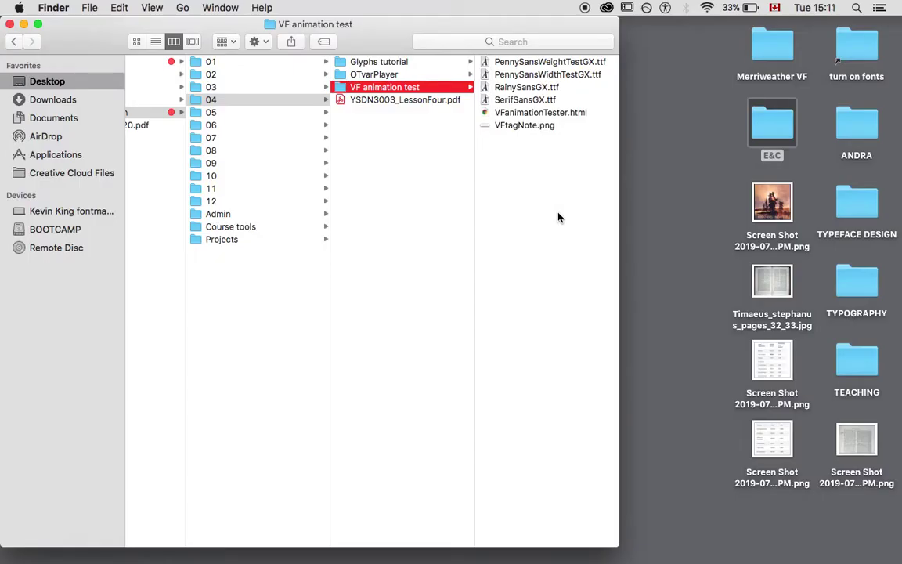
key("Right")
key("Down")
key("Down")
key("Down")
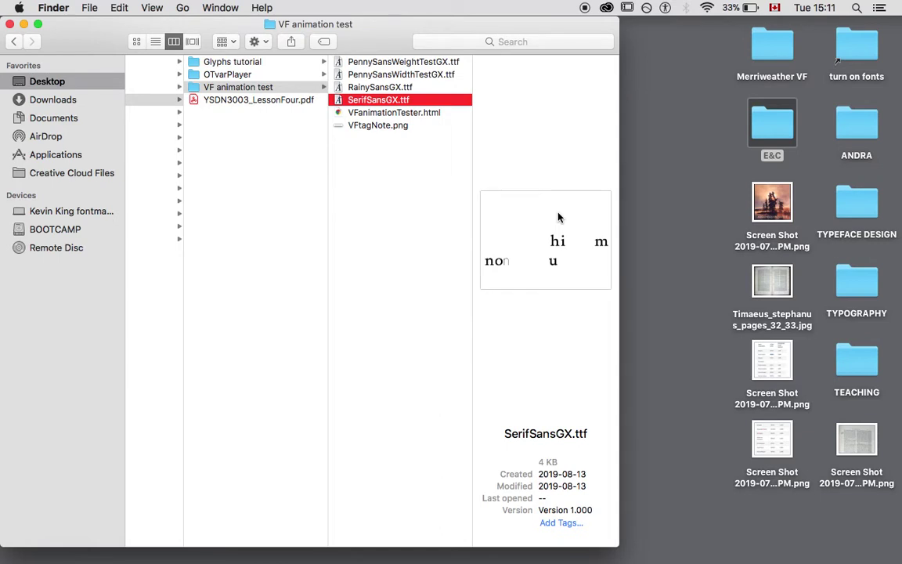
key("space")
key("space")
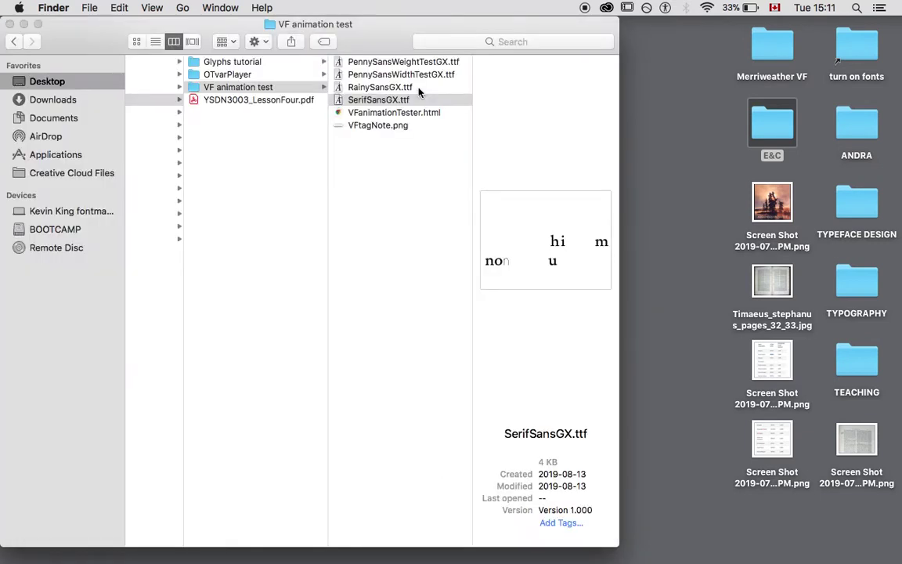
Open VFanimationTester.html in BBEdit via Open With
left_click(362, 113)
right_click(361, 112)
mouse_move(391, 130)
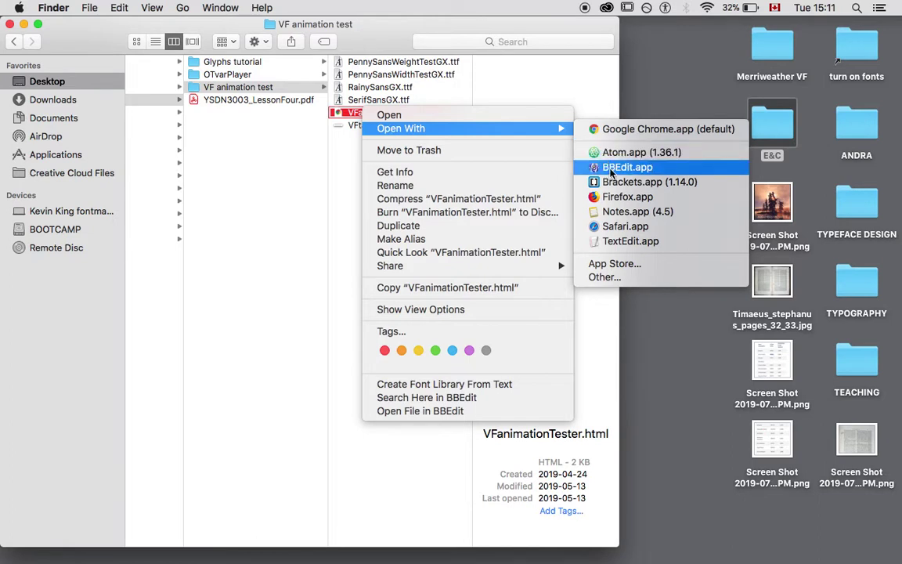
left_click(611, 173)
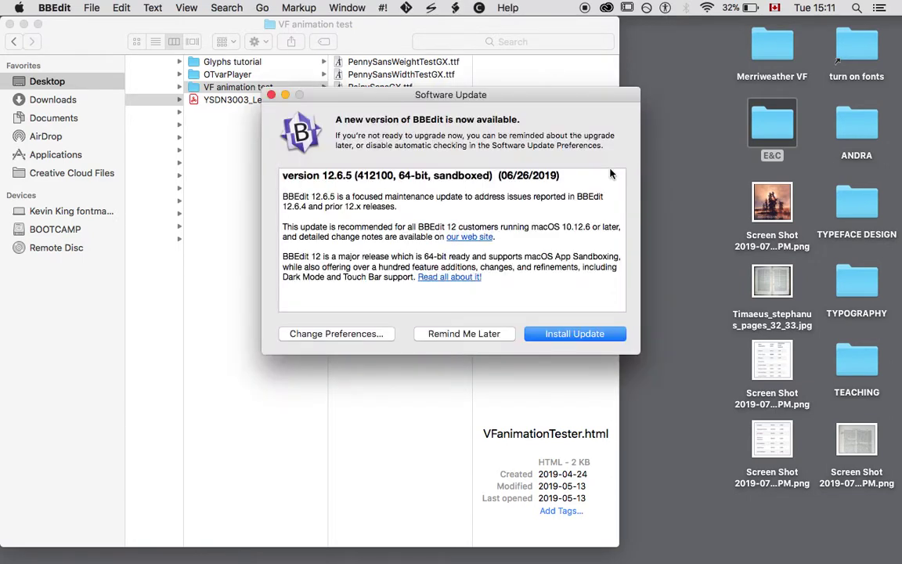
Postpone the BBEdit update and replace the &#x0048; character code on line 31 with typed text
left_click(437, 334)
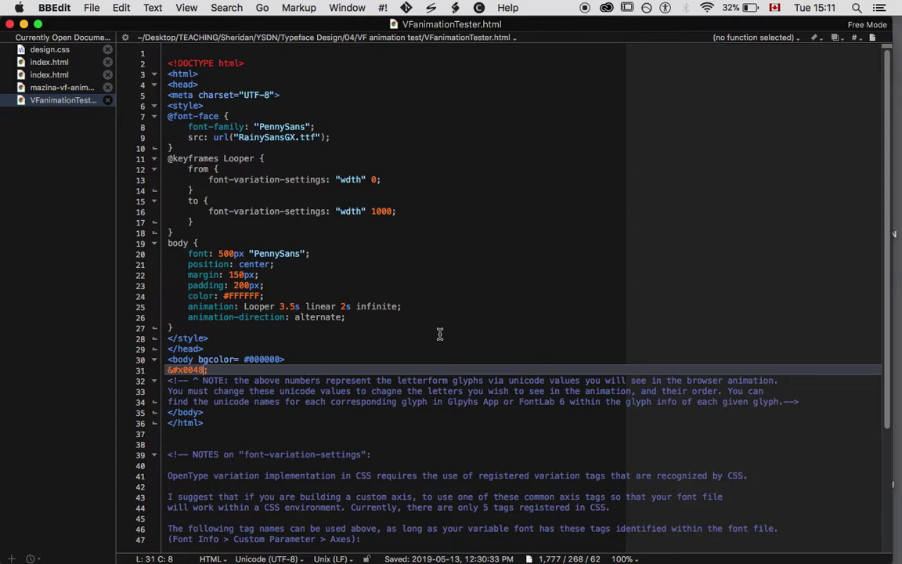
key("Right")
key("BackSpace")
key("BackSpace")
key("BackSpace")
key("BackSpace")
key("BackSpace")
key("BackSpace")
key("BackSpace")
key("BackSpace")
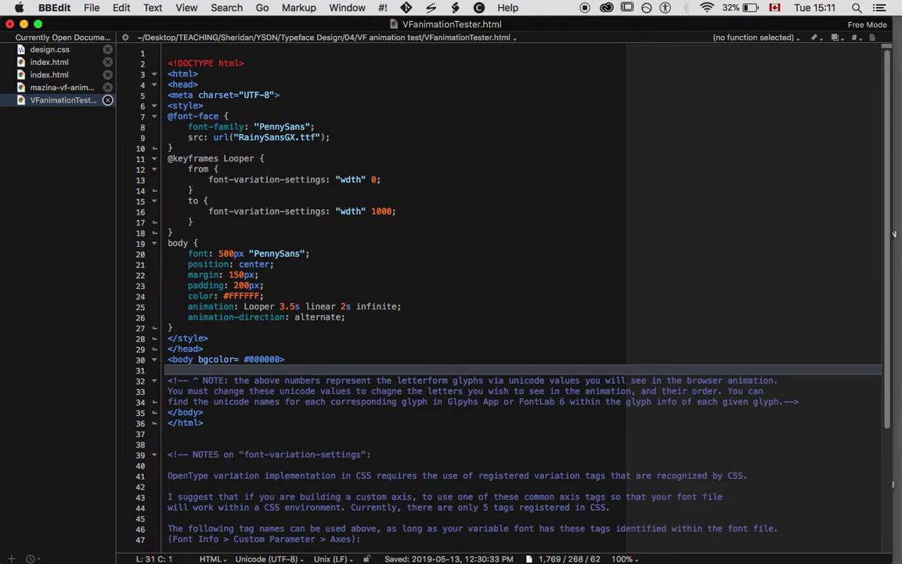
type("n pasdfadsf")
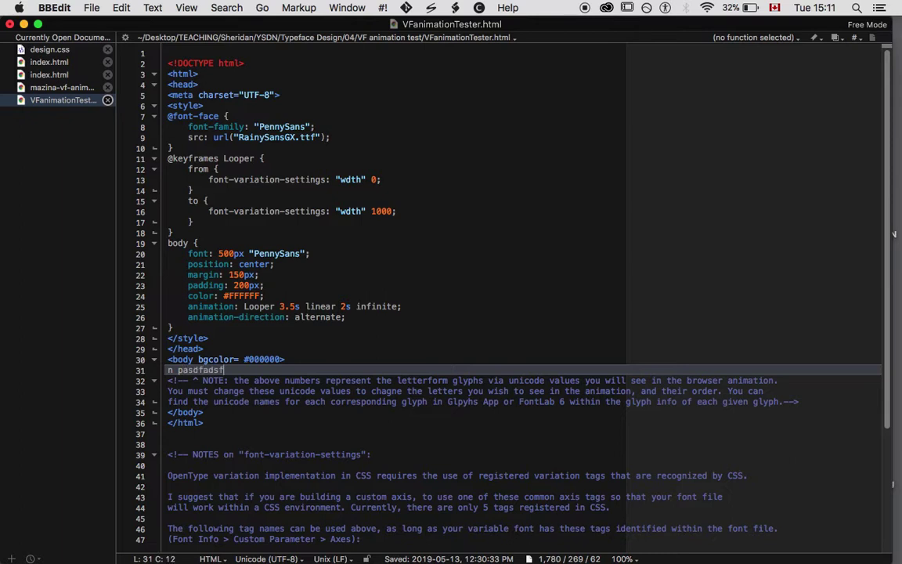
key("BackSpace")
type("atter")
key("BackSpace")
key("BackSpace")
key("BackSpace")
key("BackSpace")
key("BackSpace")
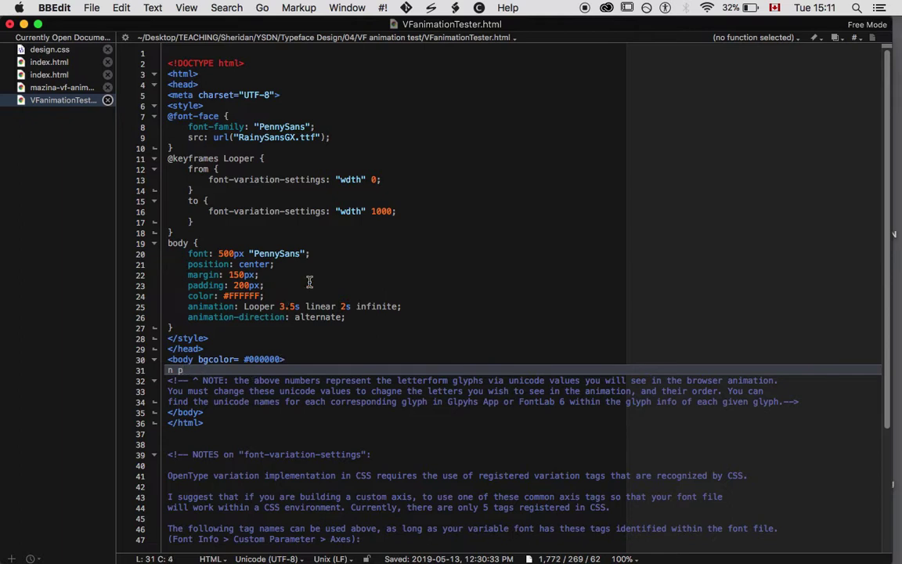
left_click(361, 177)
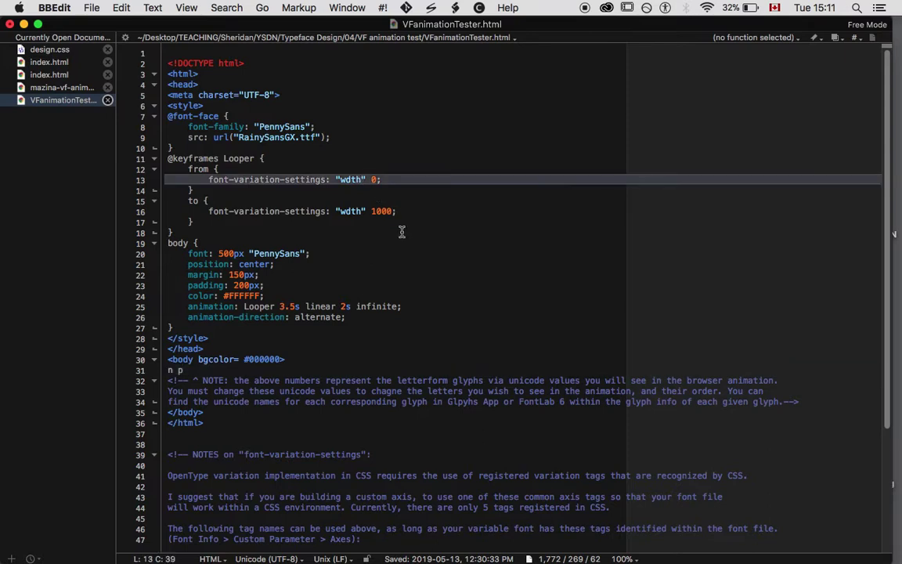
left_click(284, 125)
key("Delete")
key("Delete")
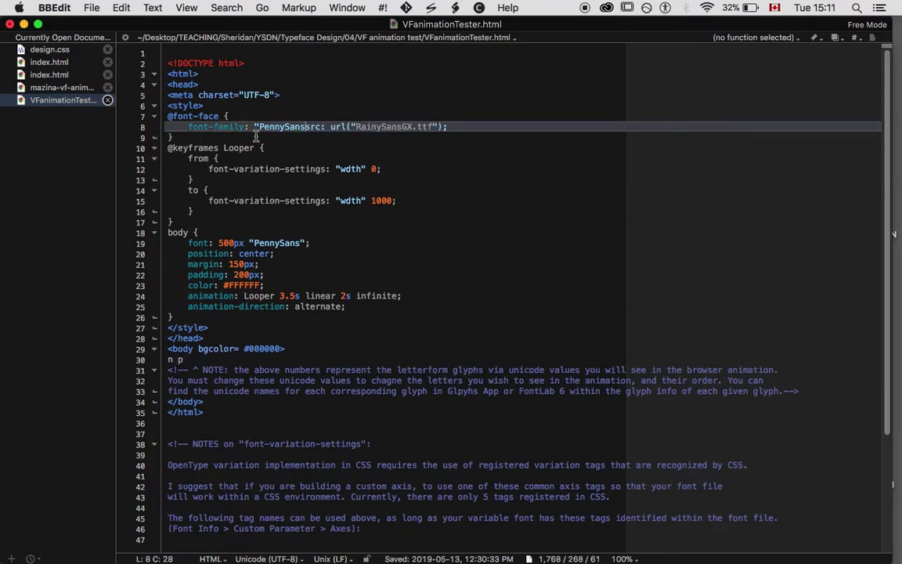
key("super+z")
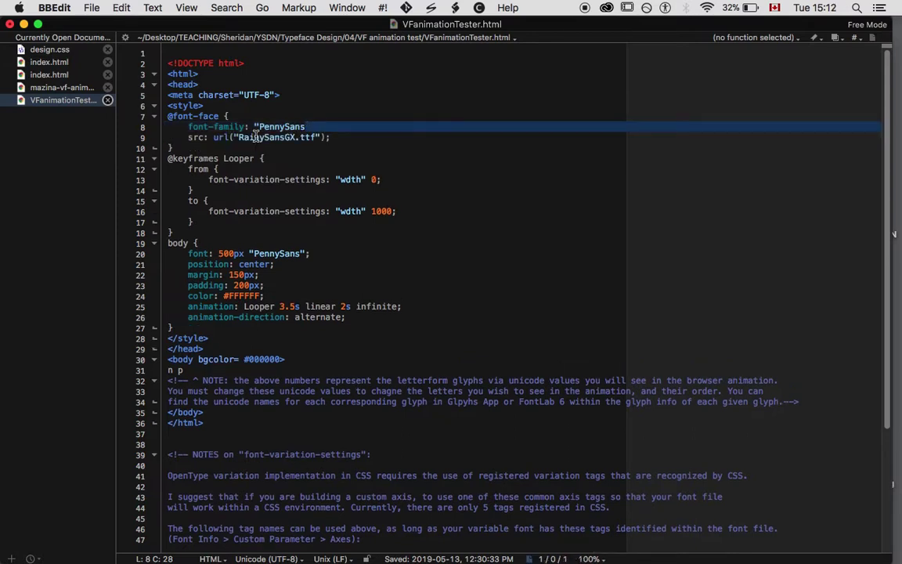
key("super+z")
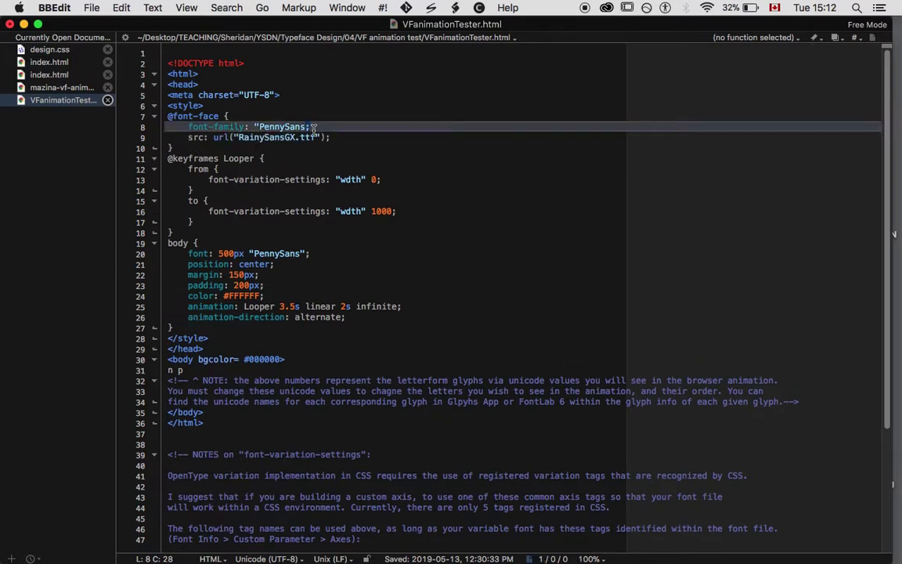
type("\"")
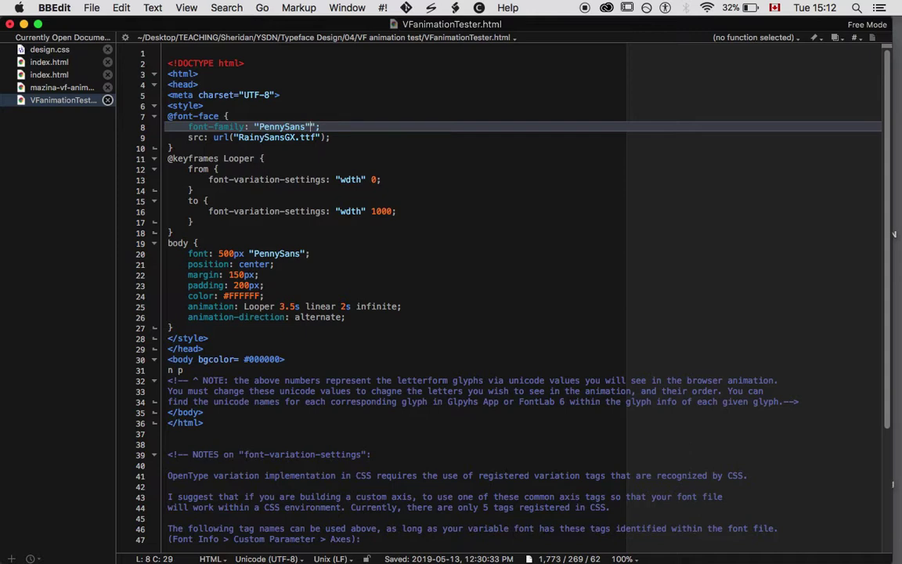
key("BackSpace")
key("super+z")
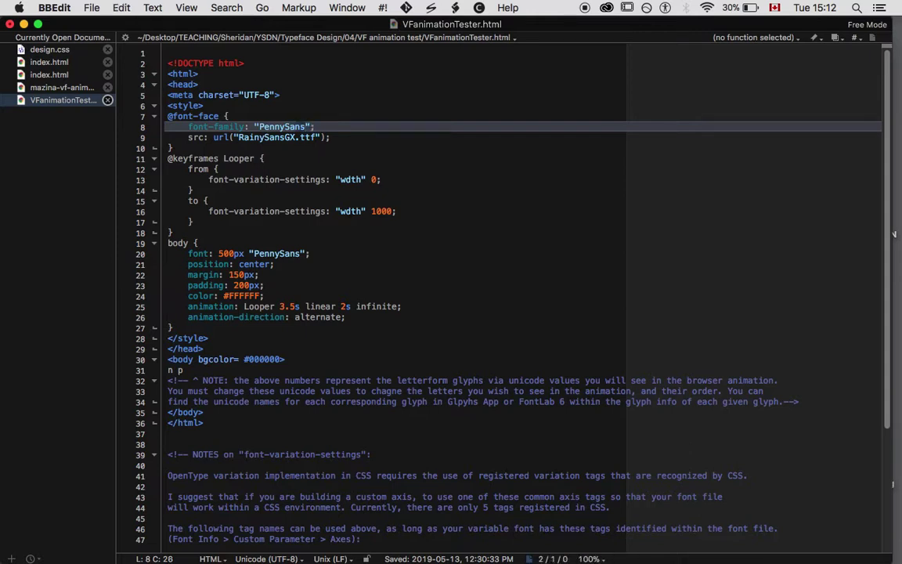
key("alt+shift+Left")
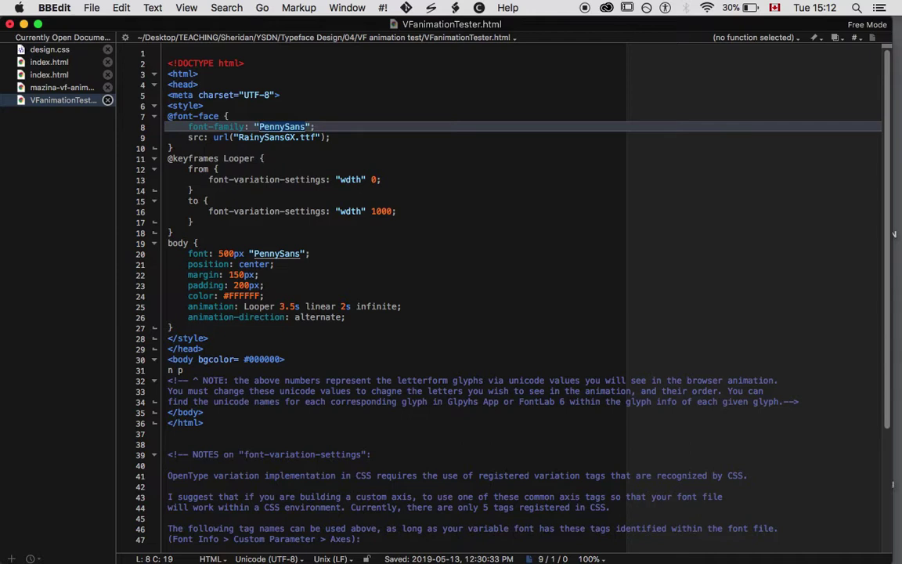
key("BackSpace")
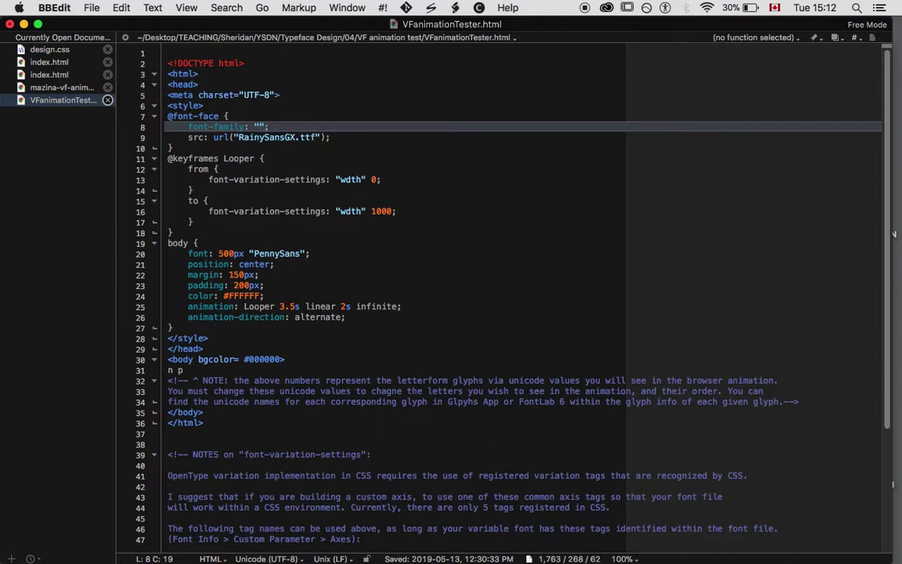
type("Test")
key("alt+Left")
type("vf")
key("shift+Right")
key("shift+Right")
key("shift+Right")
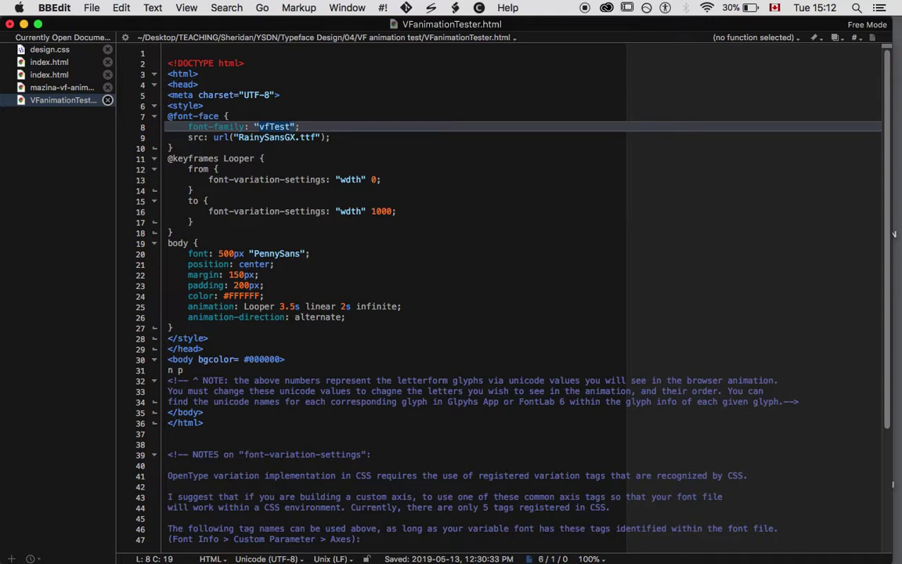
Paste vfTest over PennySans in the body rule's font declaration
left_click_drag(301, 254, 286, 254)
key("shift+Left")
key("shift+Left")
key("shift+Left")
key("shift+Left")
key("shift+Left")
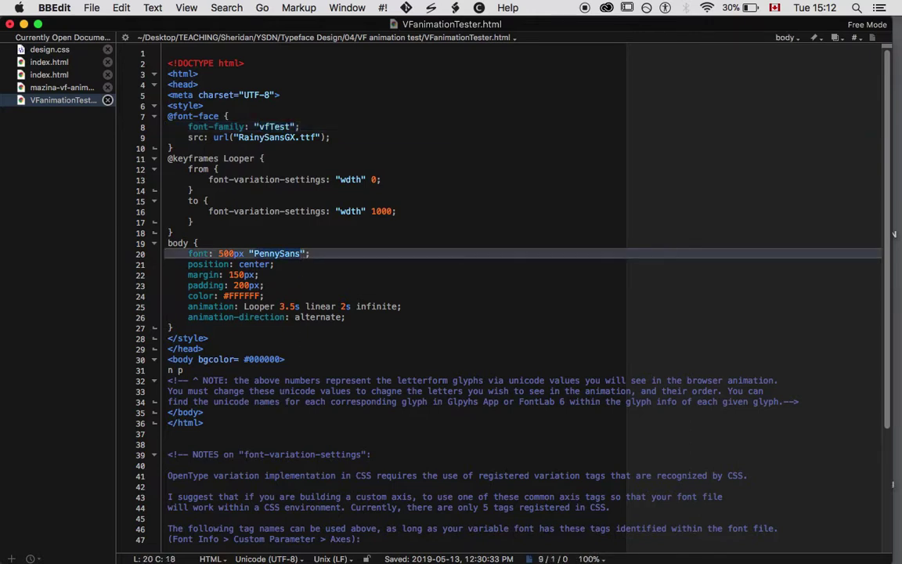
type("vfTest")
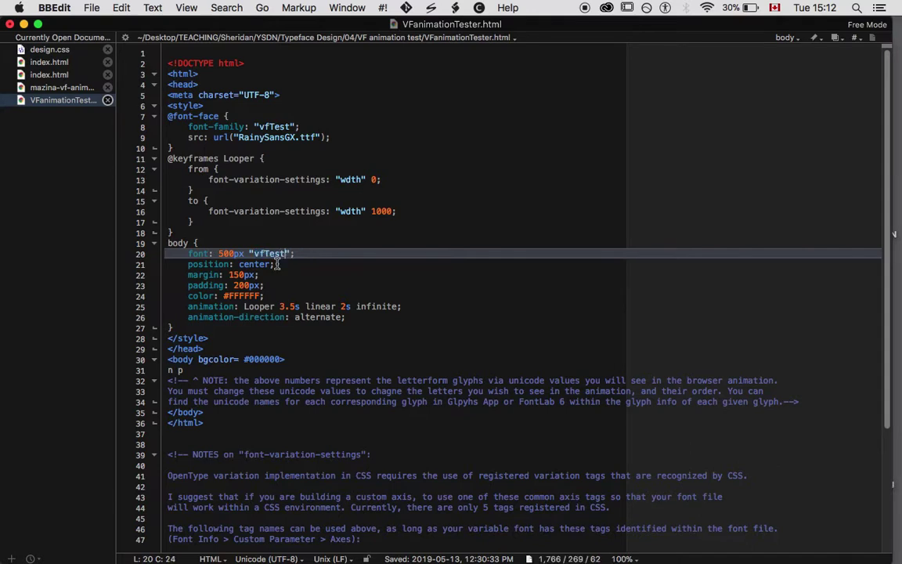
key("Down")
key("Down")
key("Left")
key("Left")
key("Left")
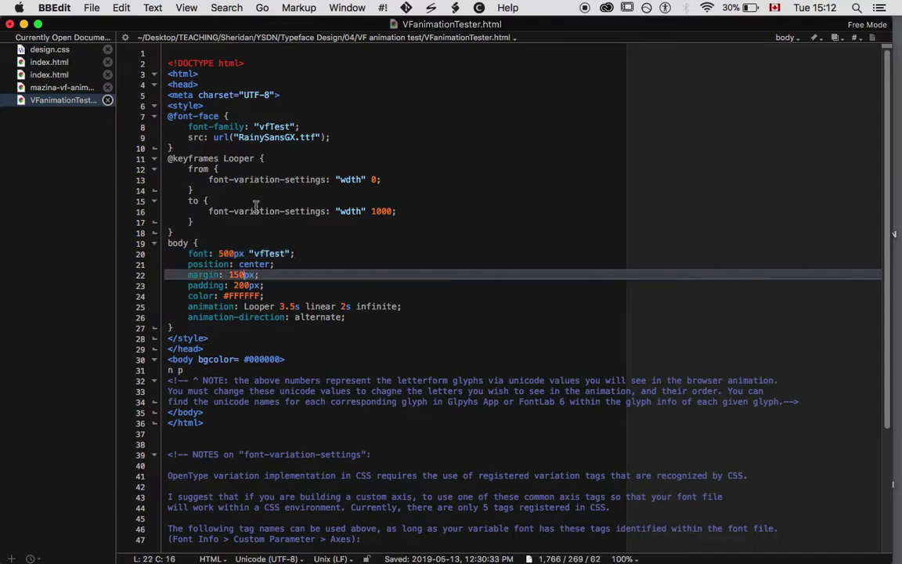
left_click(265, 137)
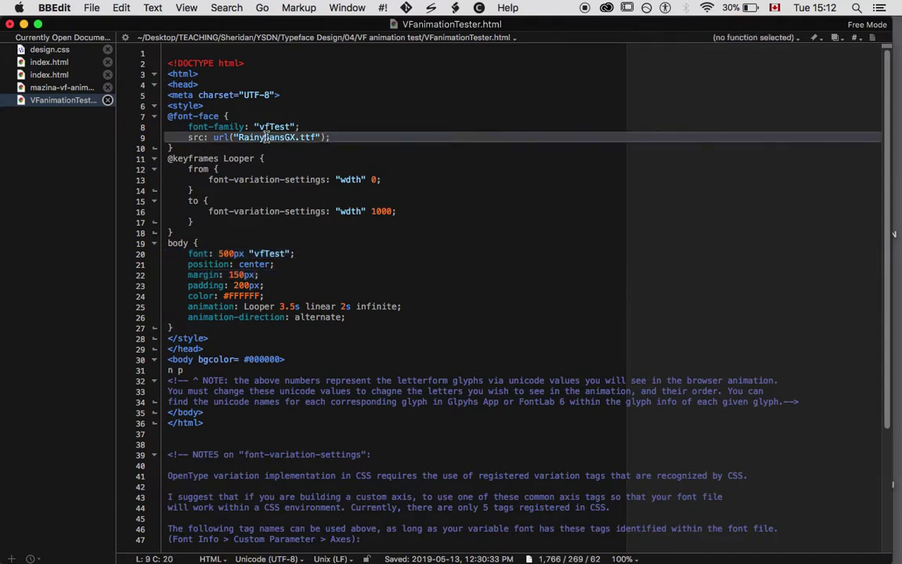
key("super+Tab")
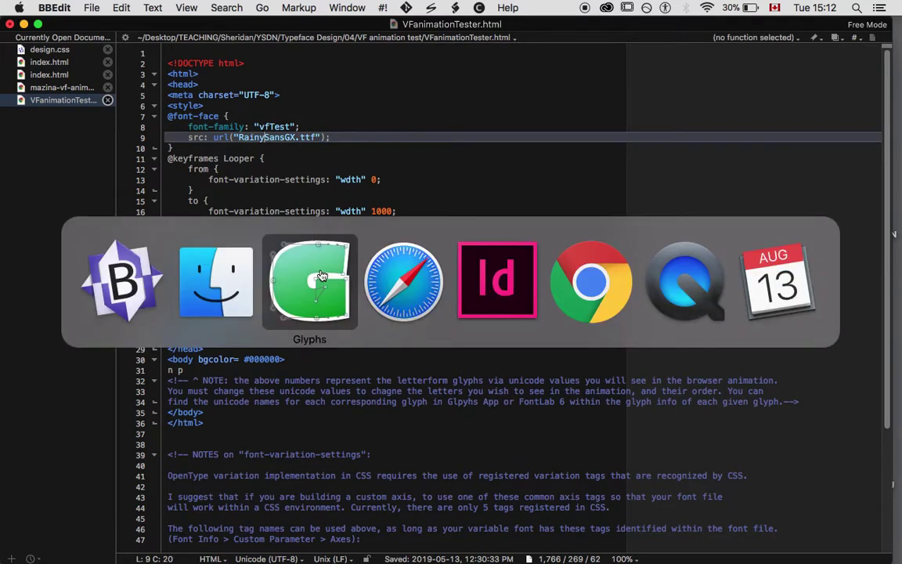
Copy the SerifSansGX name from Finder and paste it over RainySansGX on line 9
key("super+shift+Tab")
left_click(373, 100)
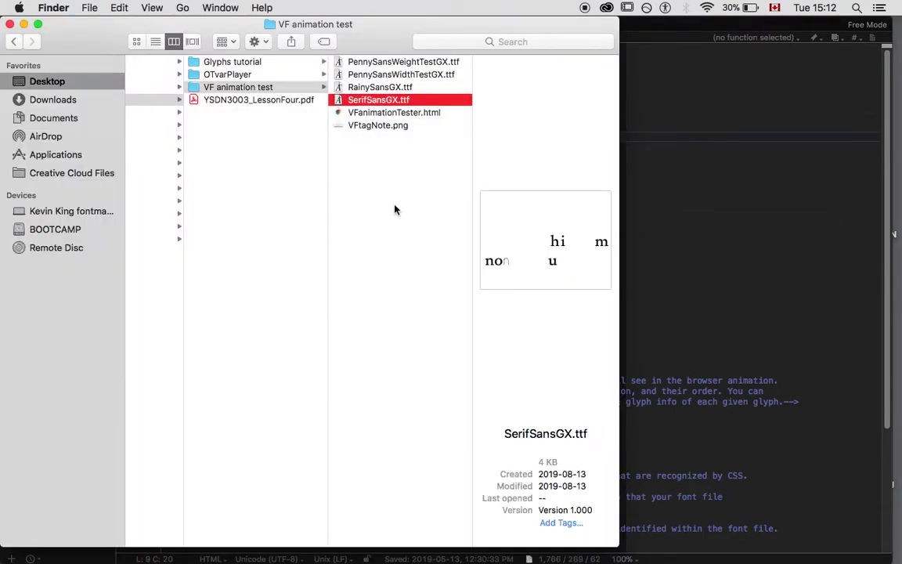
key("Return")
key("super+c")
key("super+Tab")
key("Left")
key("shift+Left")
key("shift+Right")
key("shift+Right")
key("shift+Right")
key("shift+Right")
key("shift+Right")
key("shift+Right")
key("shift+Right")
key("shift+Right")
key("super+v")
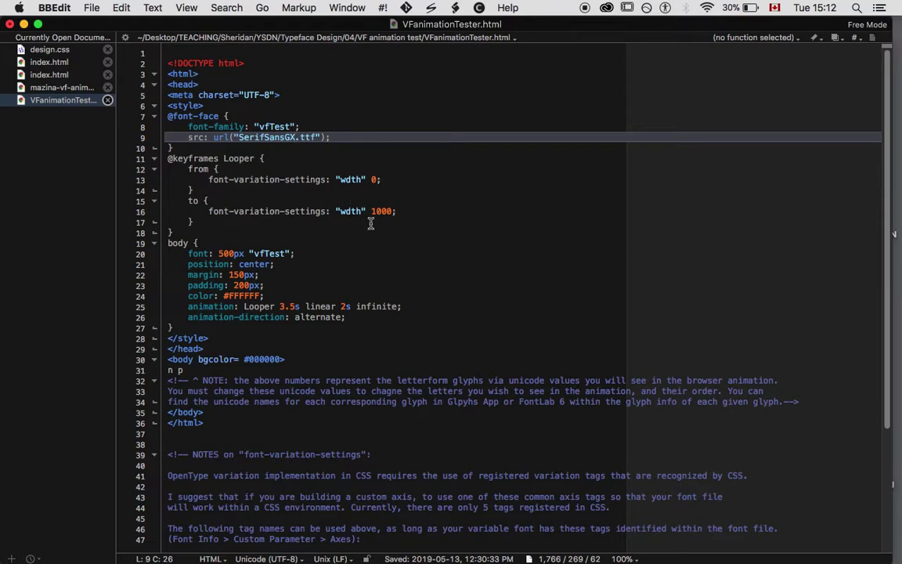
Change the animated axis tag from wdth to wght on lines 13 and 16
left_click(363, 181)
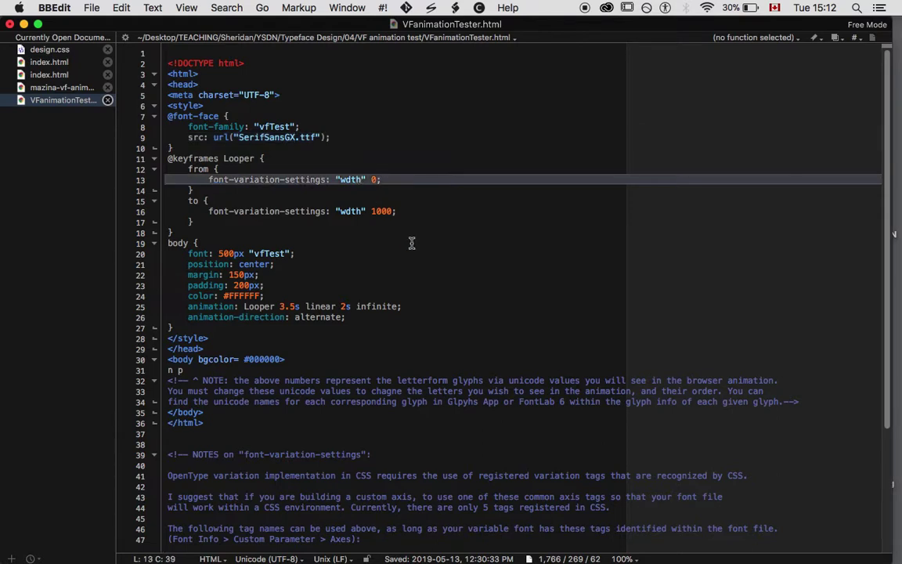
key("shift+alt+Left")
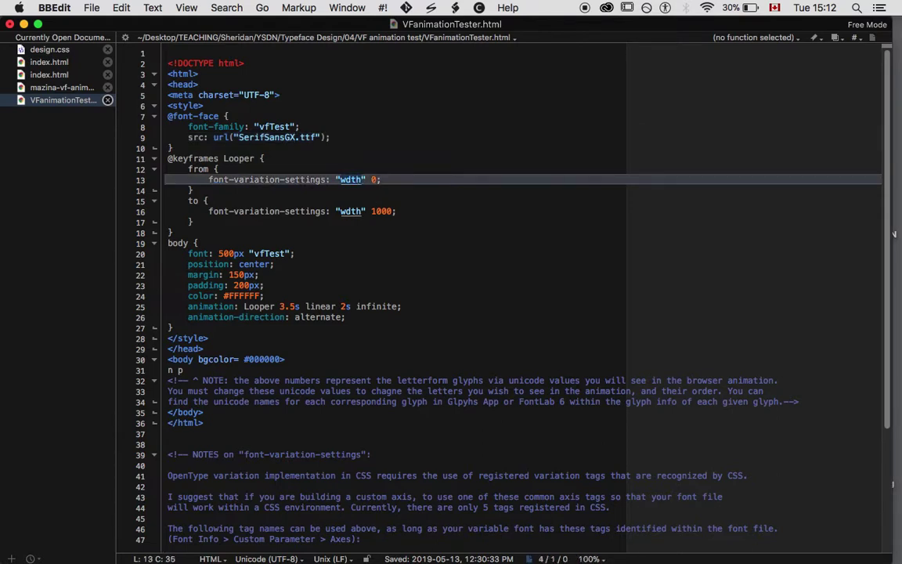
key("shift+Left")
type("wght")
key("Down")
key("Down")
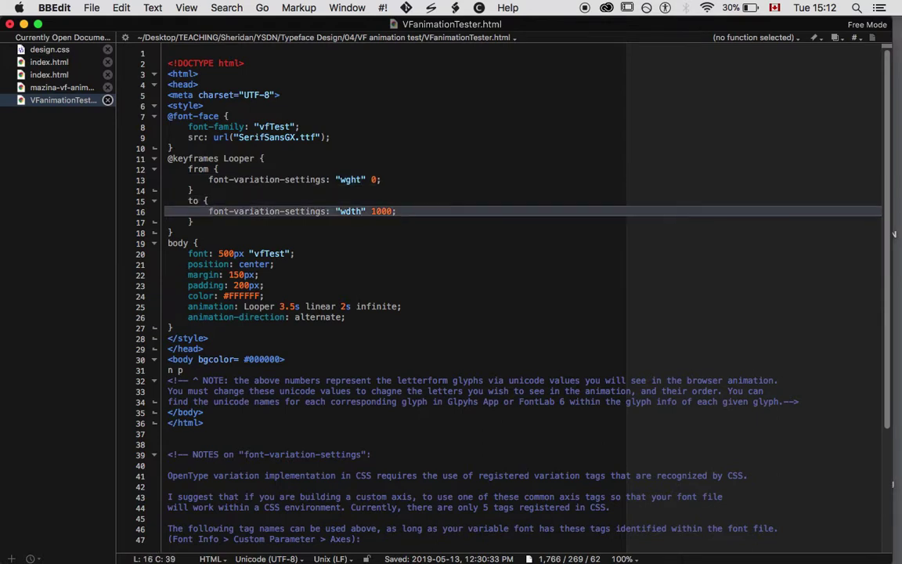
key("Delete")
key("Delete")
key("BackSpace")
type("ght")
key("Up")
key("Up")
key("Up")
key("super+Tab")
mouse_move(389, 296)
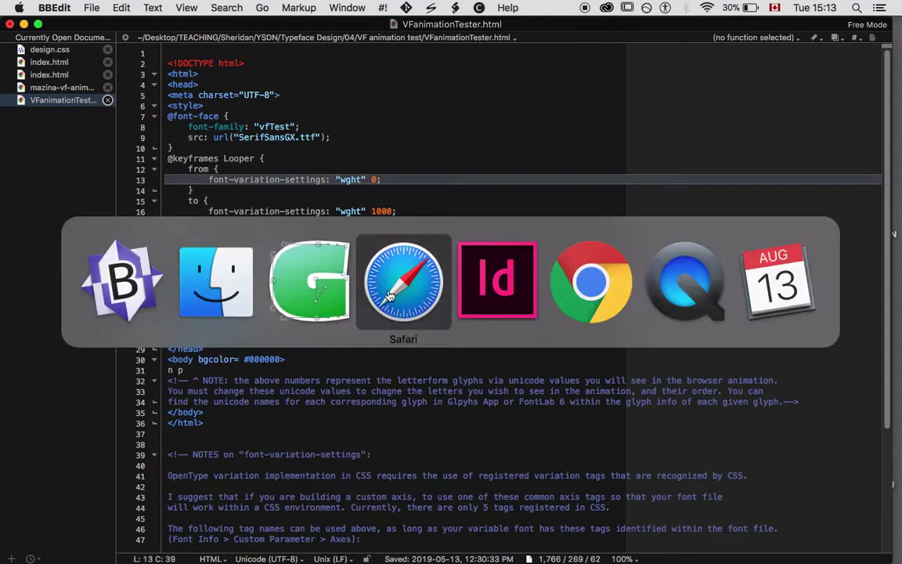
left_click(330, 297)
key("super+i")
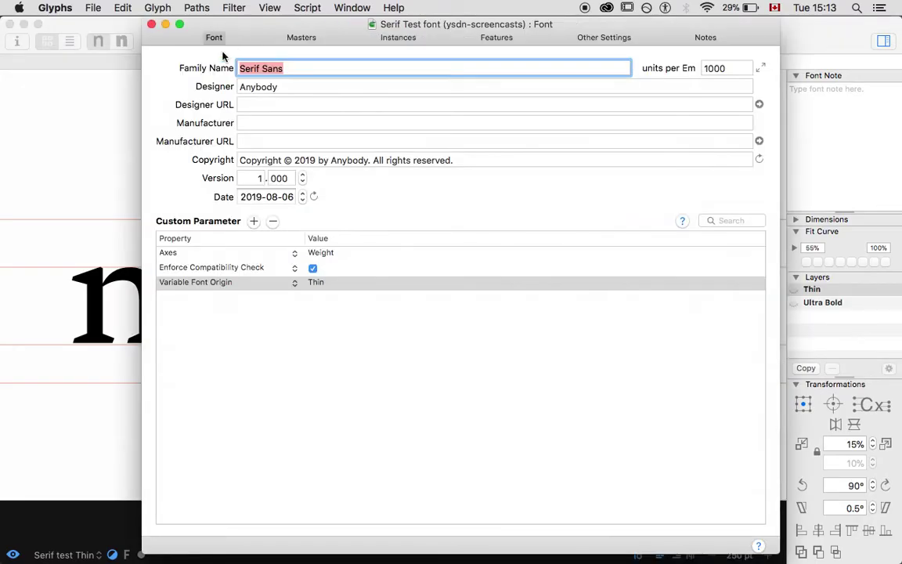
left_click(292, 35)
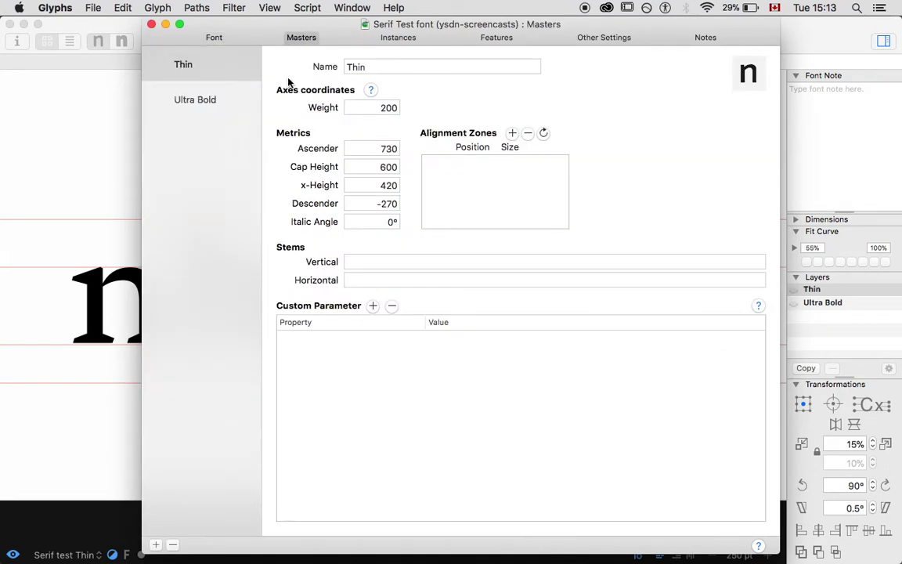
left_click(205, 99)
left_click(151, 25)
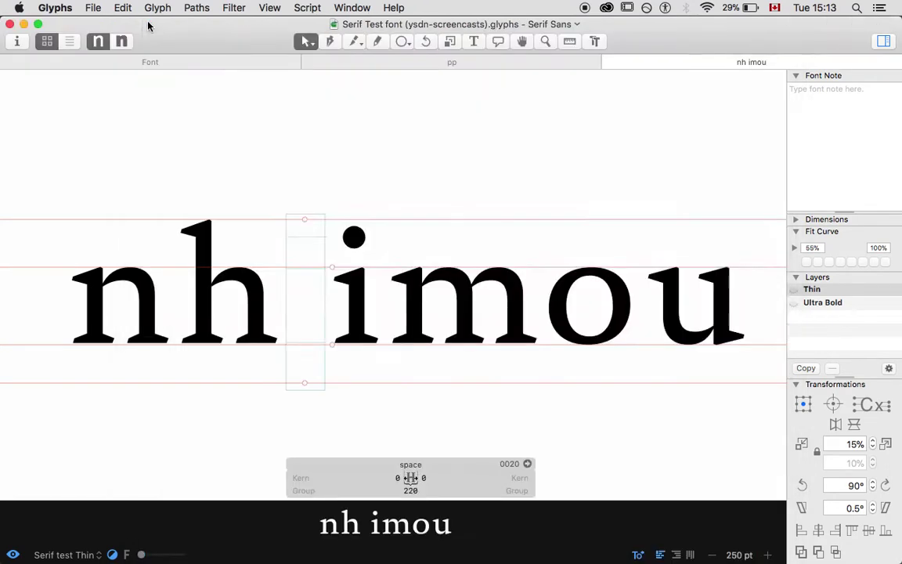
key("super+Tab")
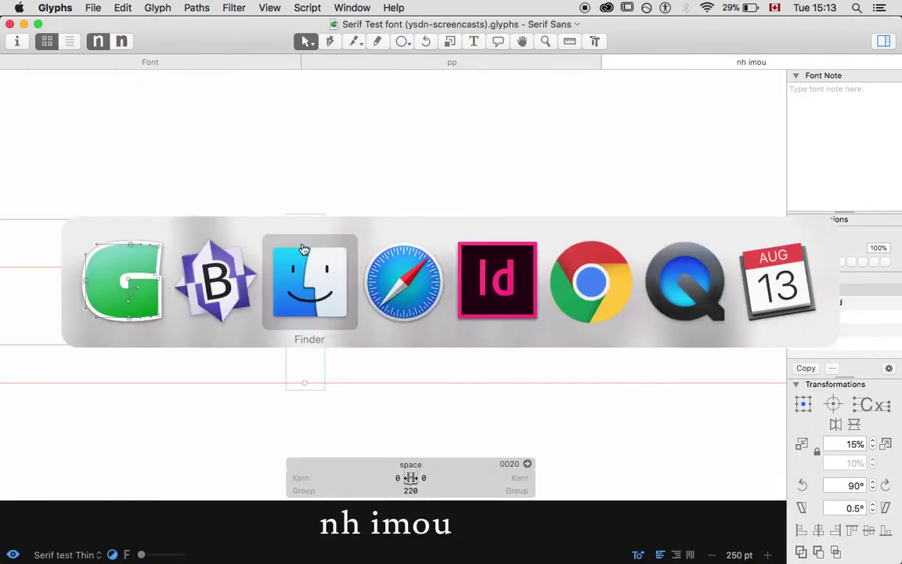
left_click(236, 264)
Make the keyframes animate wght from 200 to 900
key("BackSpace")
type("200")
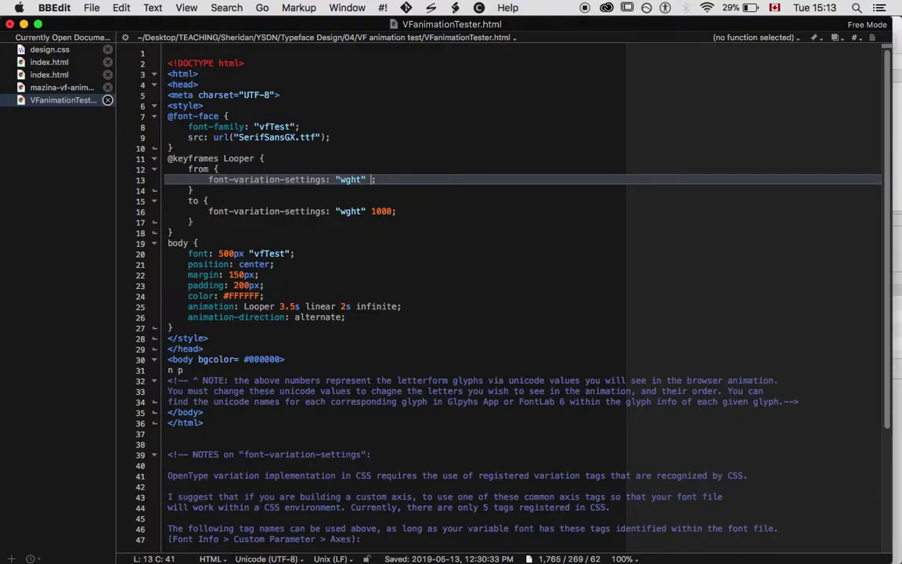
key("Down")
key("Down")
key("Down")
key("BackSpace")
key("BackSpace")
key("BackSpace")
type("90")
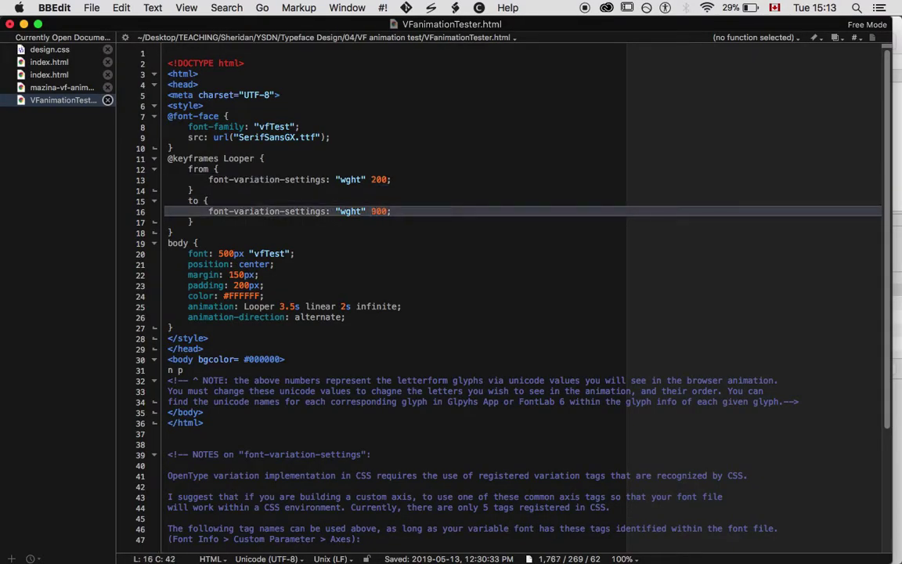
Change the body font size to 200px, save, and drag VFanimationTester.html onto Chrome
left_click(290, 292)
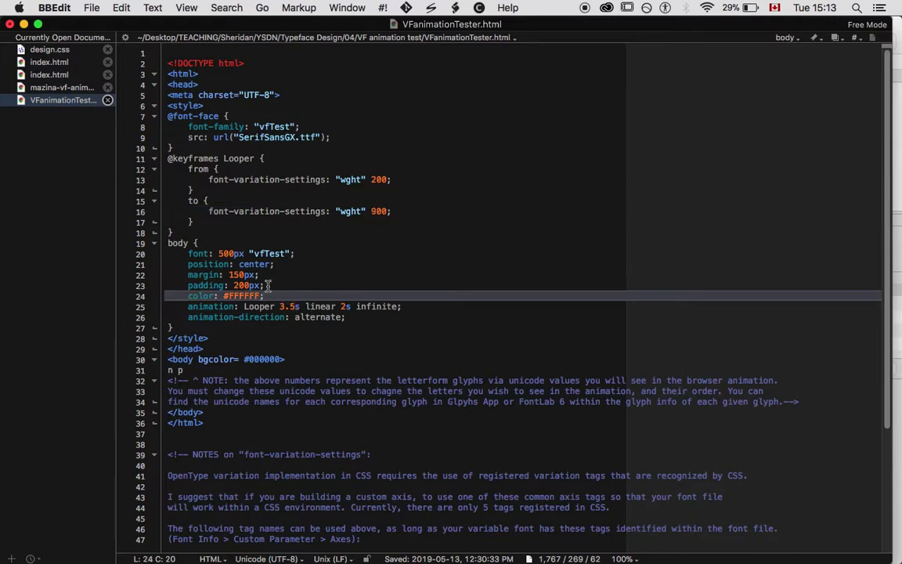
left_click(223, 254)
key("BackSpace")
type("2")
key("super+s")
key("super+Tab")
key("super+Tab")
left_click_drag(359, 114, 453, 544)
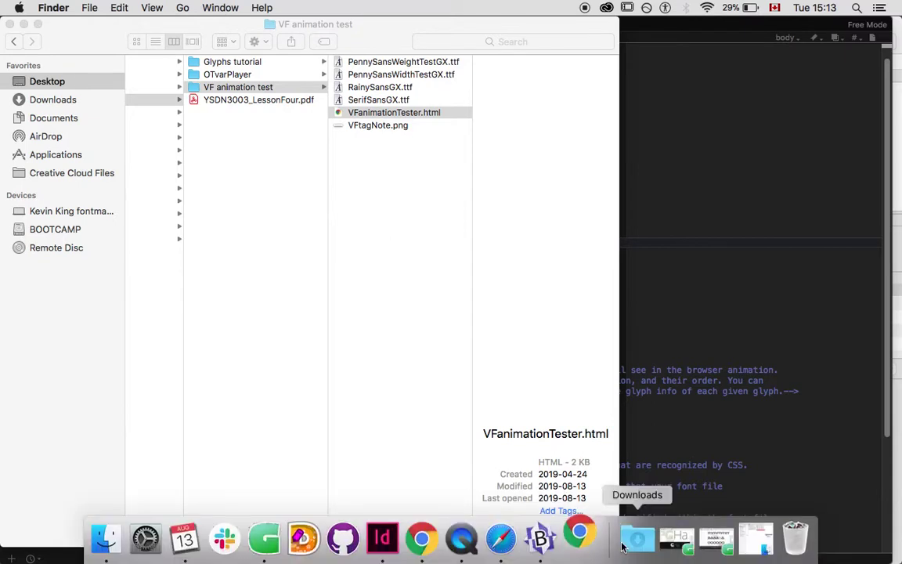
Close Chrome's untitled tab, hide Chrome, and drag VFanimationTester.html onto Safari in the Dock
right_click(580, 533)
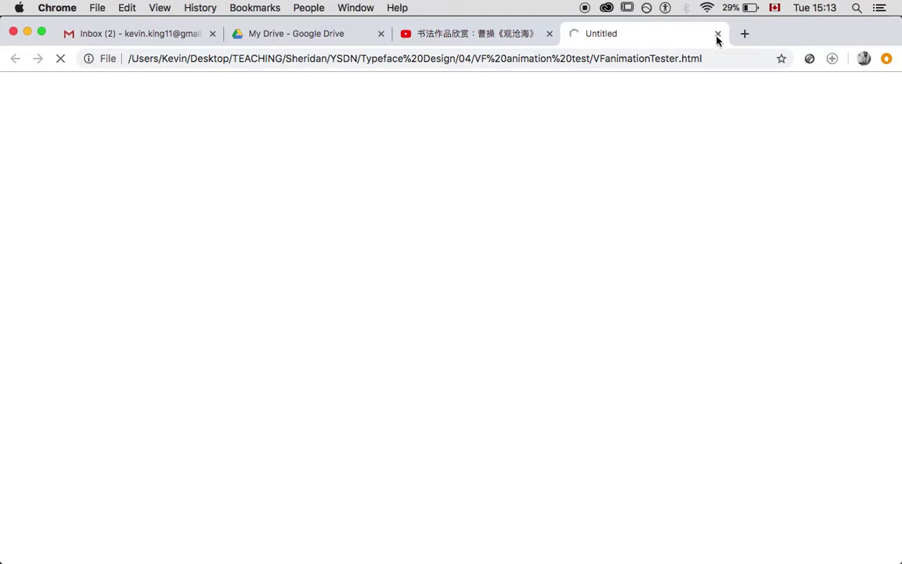
mouse_move(656, 539)
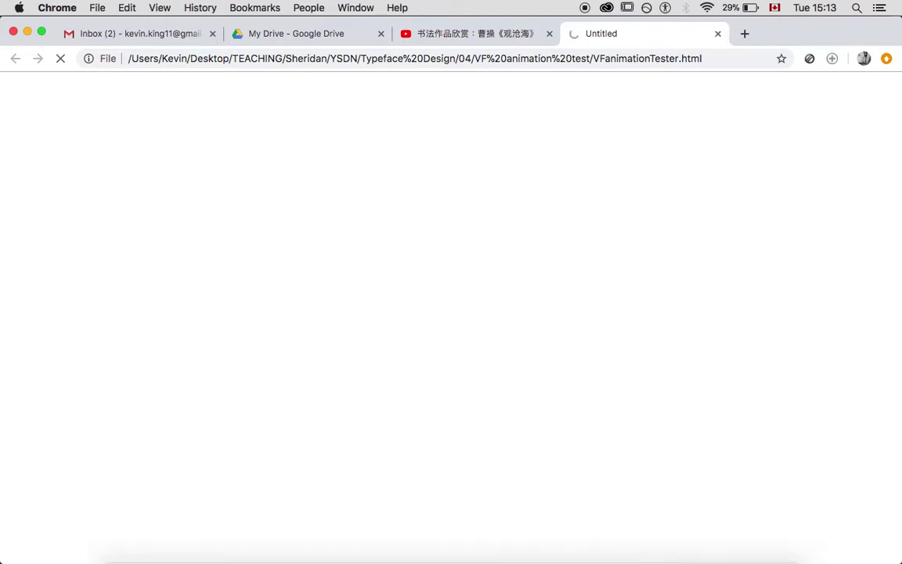
left_click(717, 34)
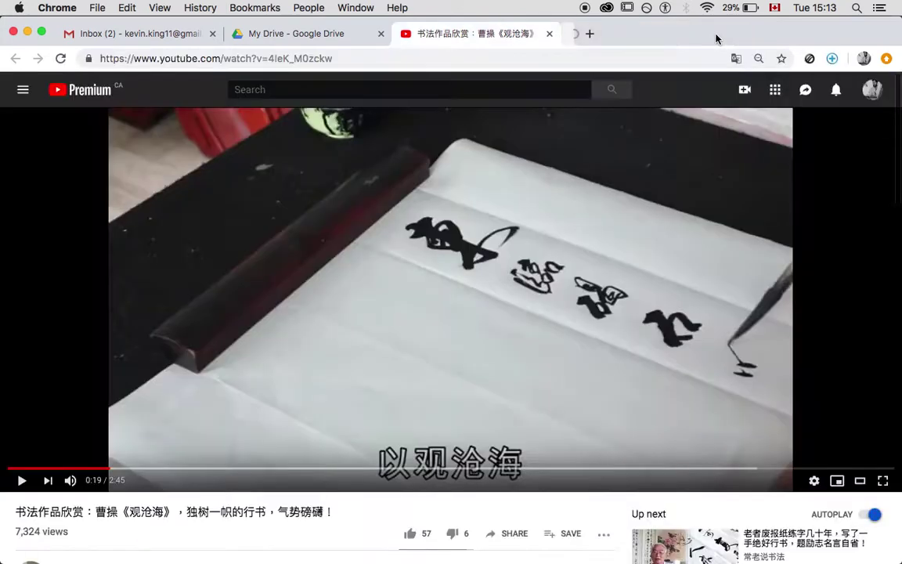
key("super+h")
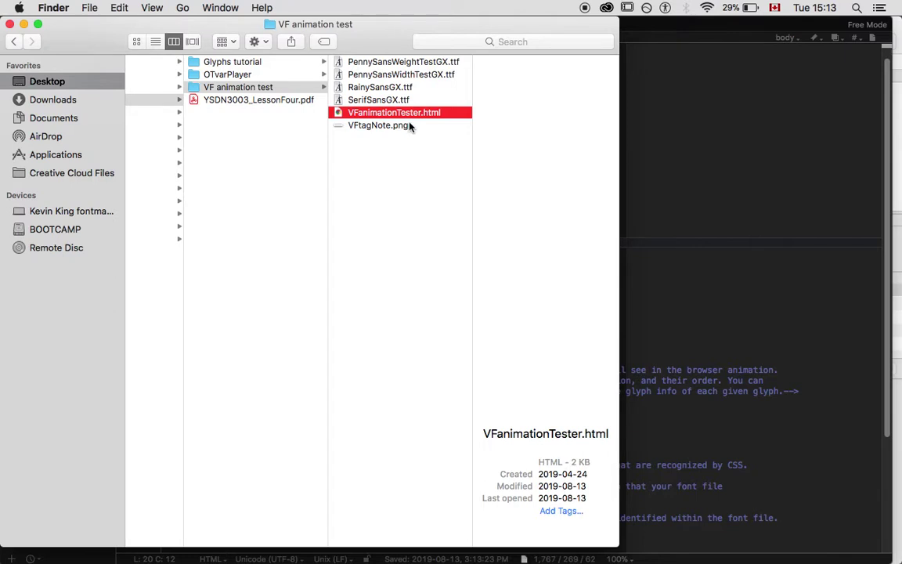
left_click_drag(365, 116, 522, 545)
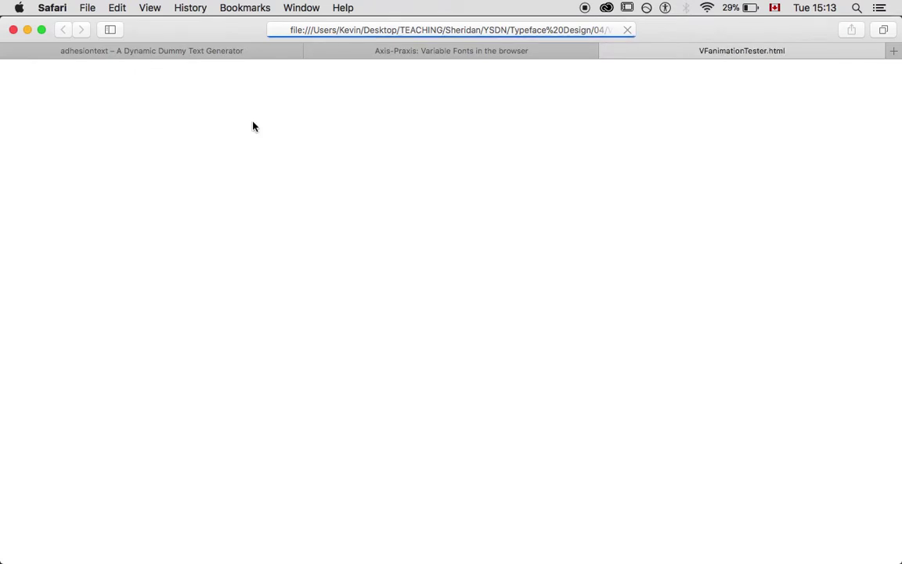